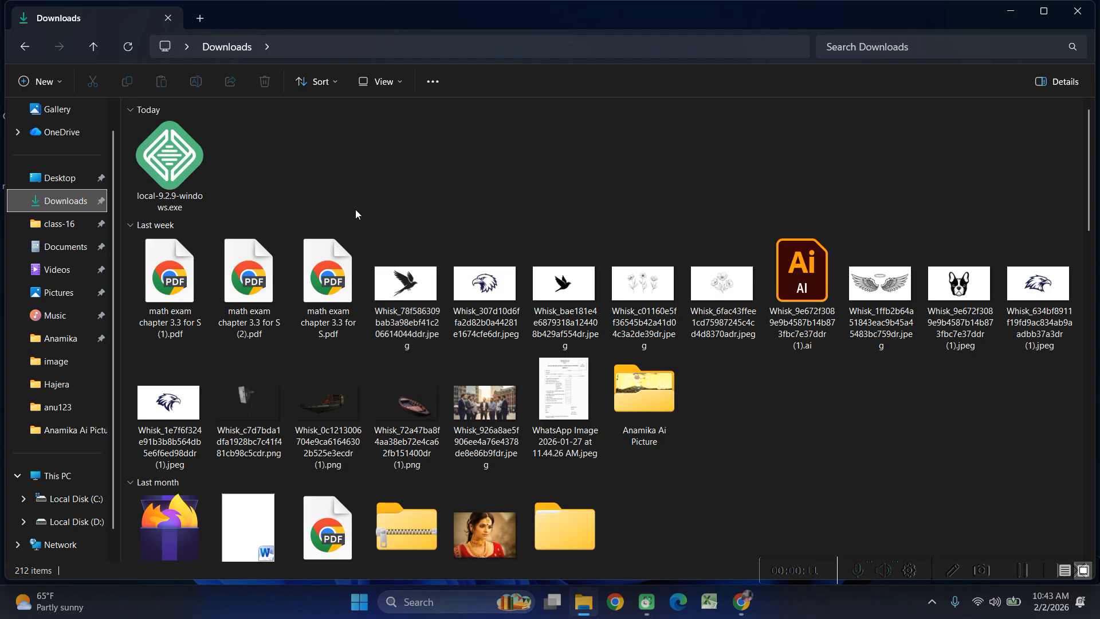
Launch the downloaded local-9.2.9-windows.exe installer from Downloads and allow it to run.
left_click(200, 182)
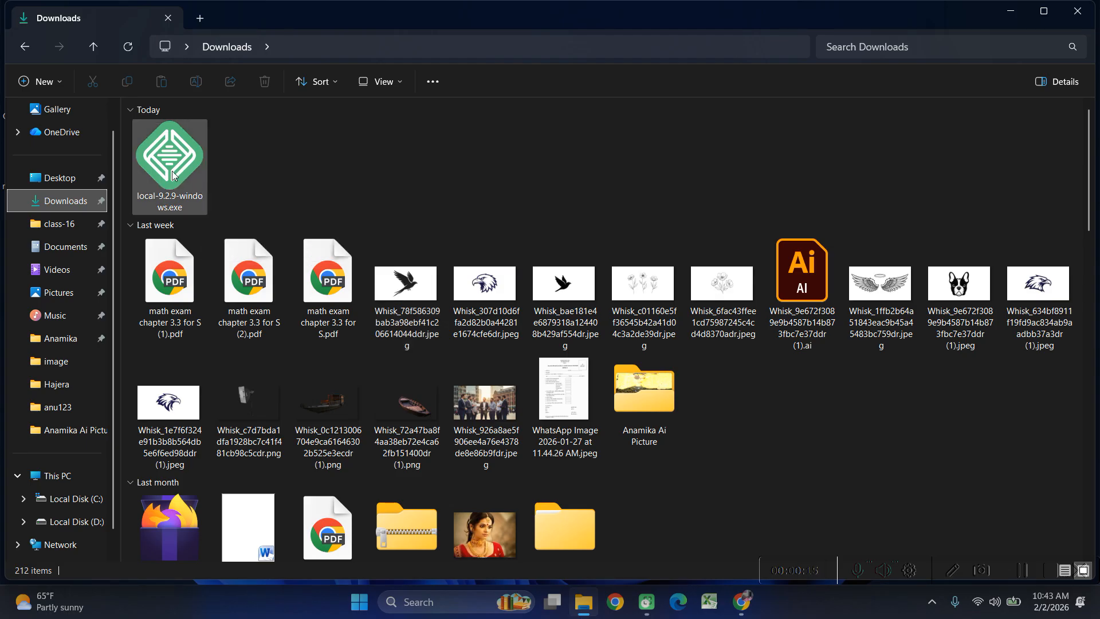
double_click(173, 175)
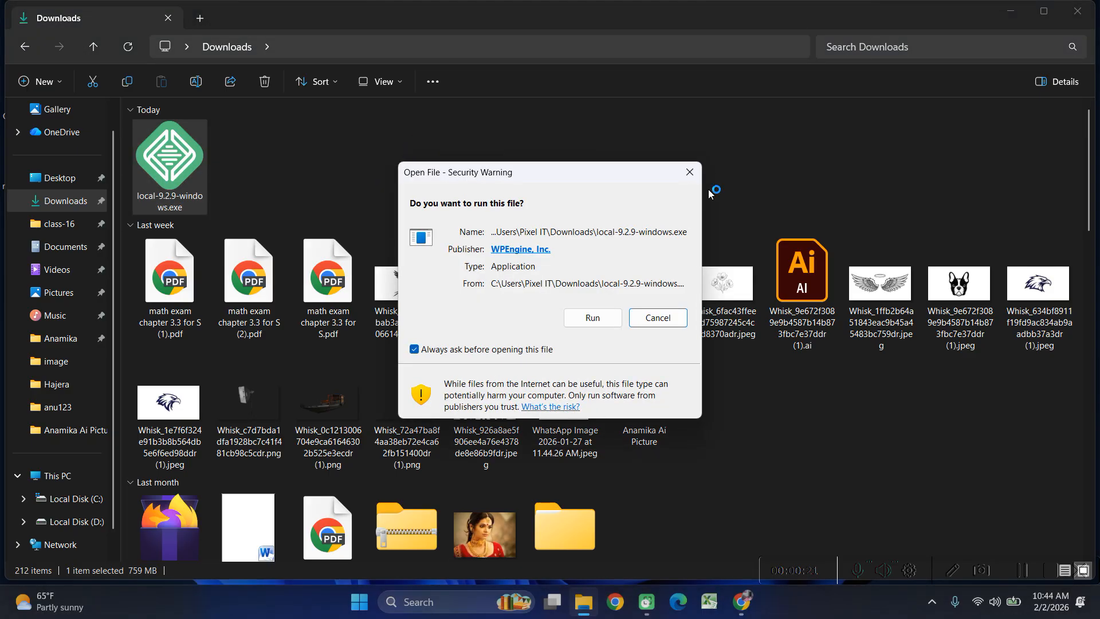
left_click(592, 318)
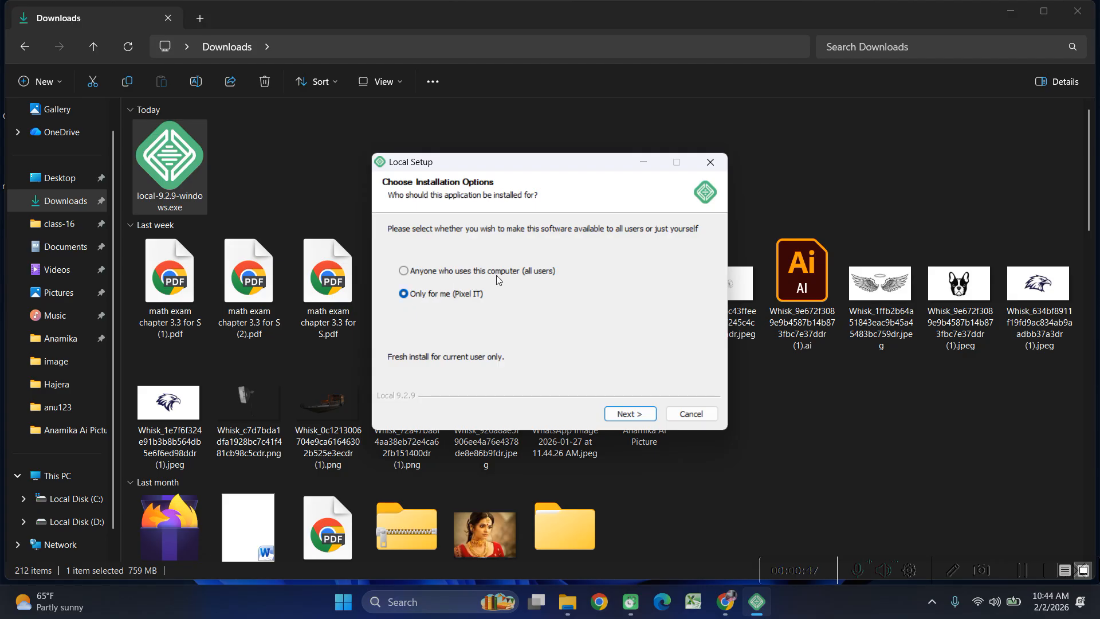
Install Local 9.2.9 for all users into the default C:\Program Files (x86)\Local folder.
left_click(404, 271)
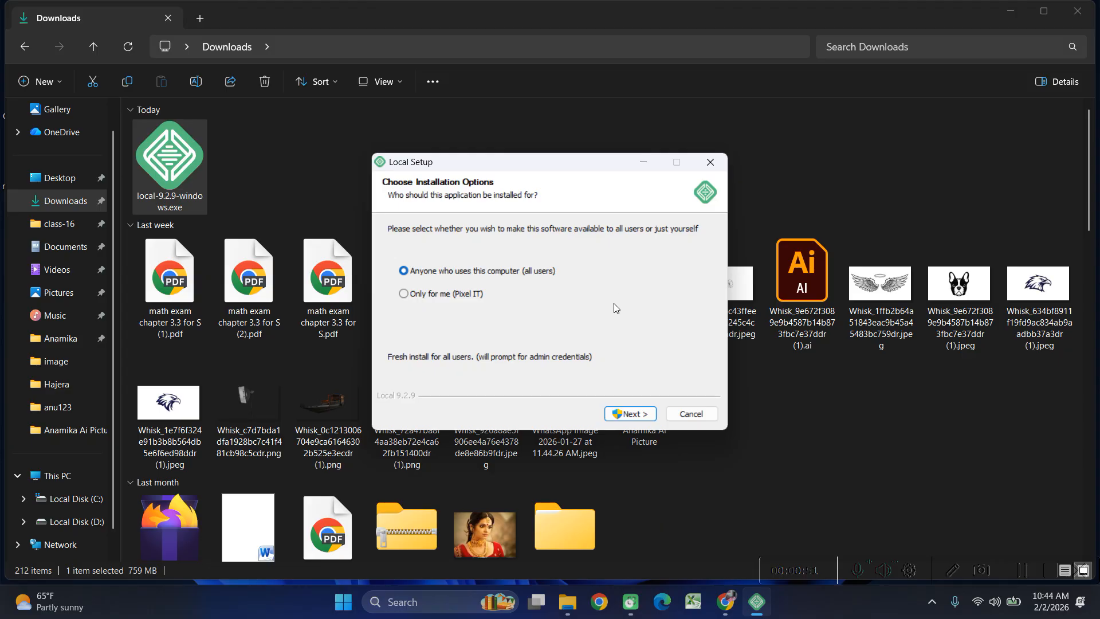
left_click(637, 416)
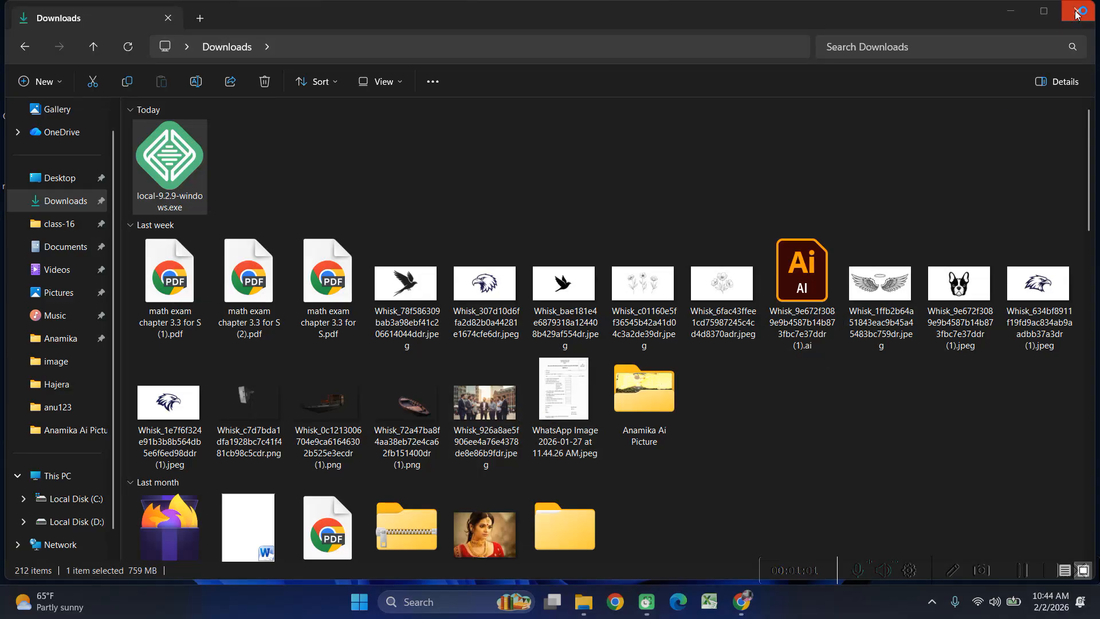
left_click(1075, 14)
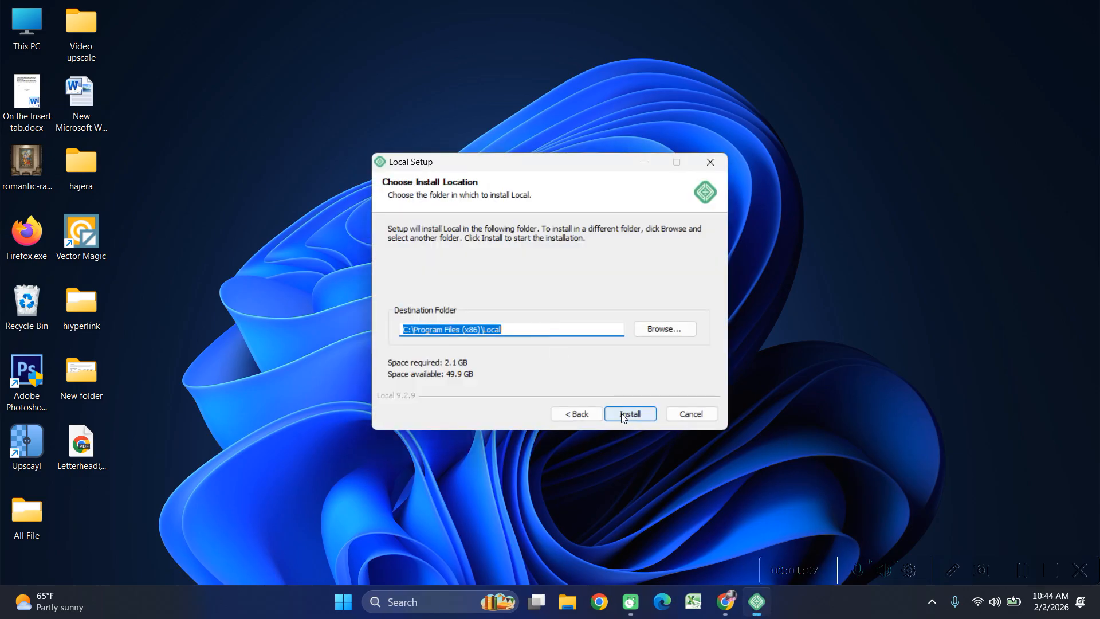
left_click(621, 414)
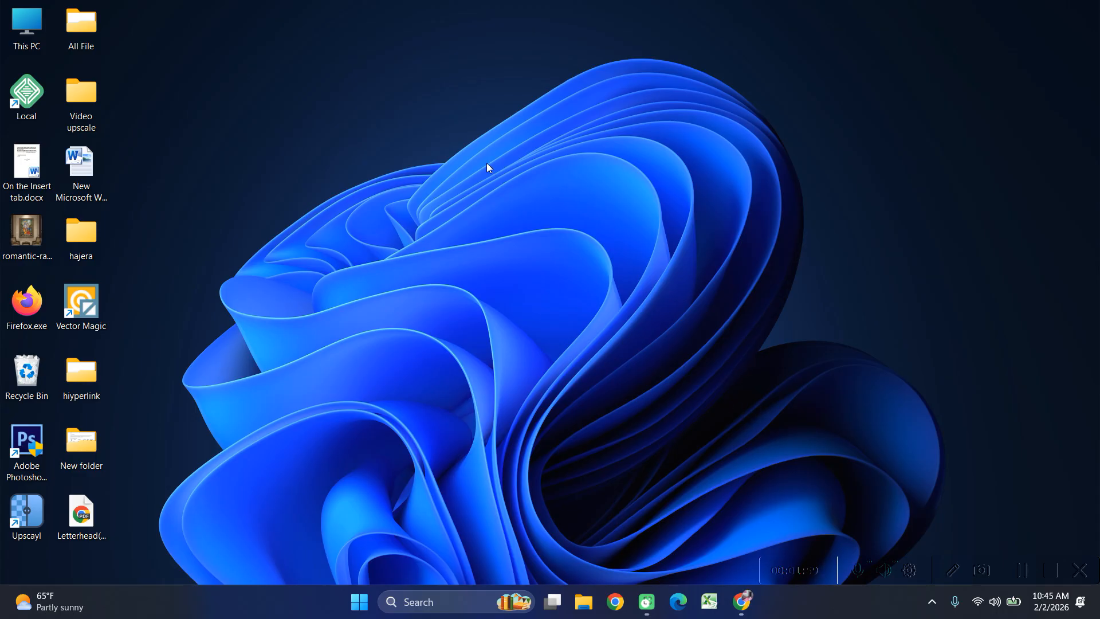
Refresh the desktop and launch the newly installed Local app from its shortcut.
right_click(527, 222)
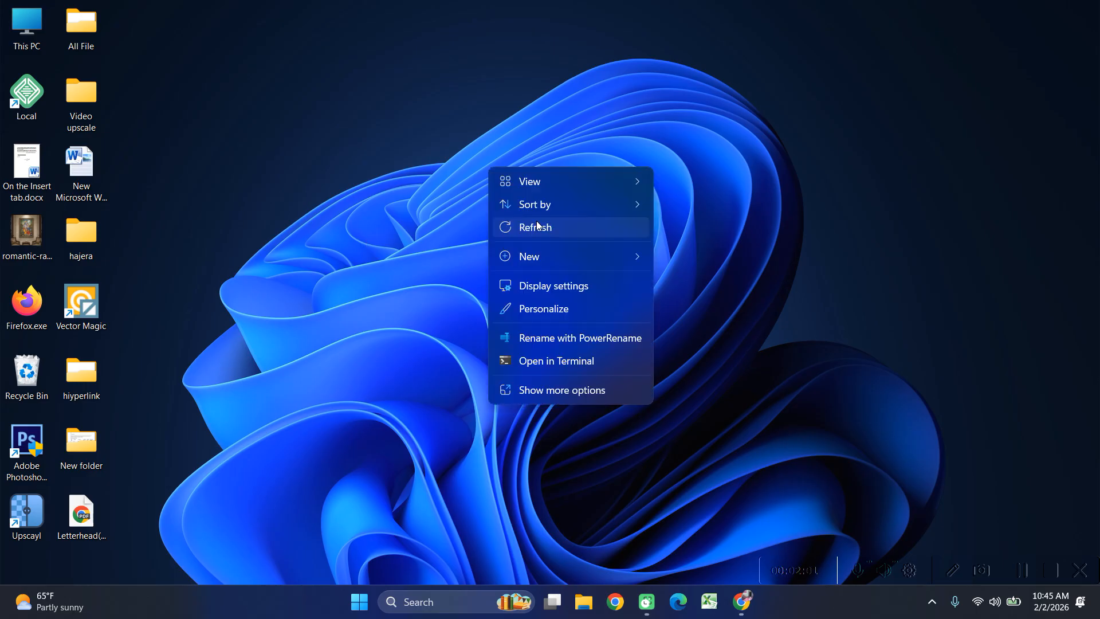
left_click(537, 226)
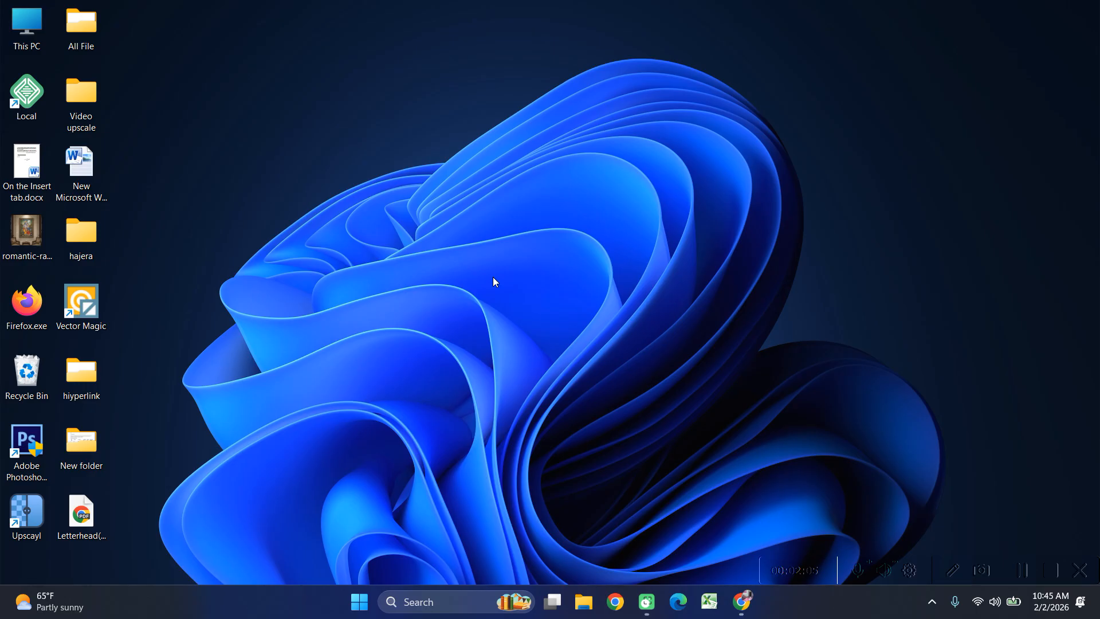
double_click(29, 104)
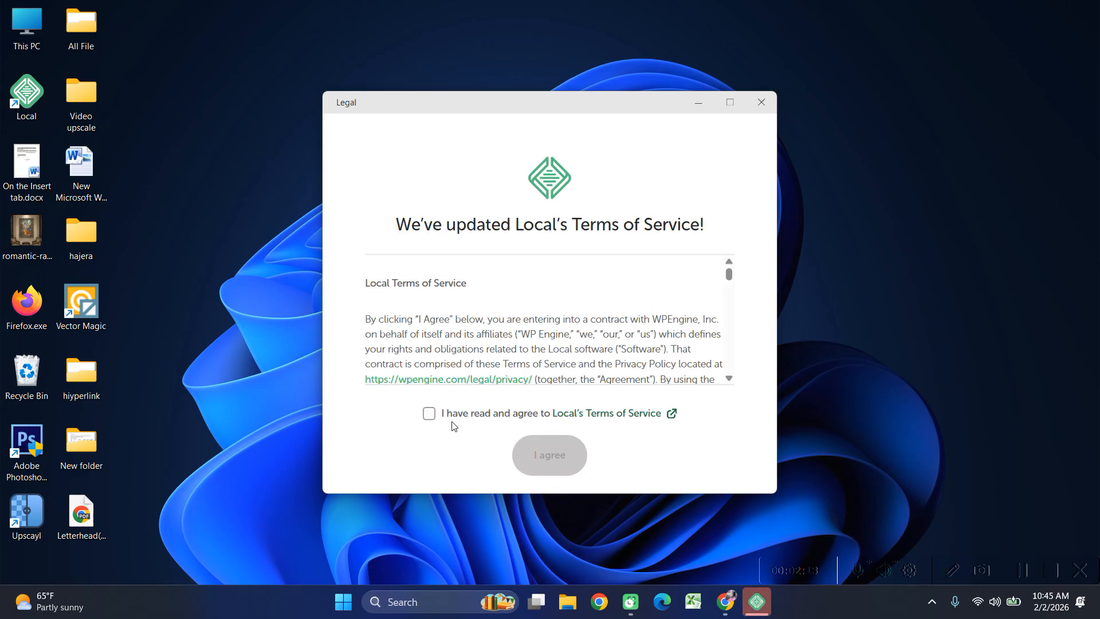
Read through and accept Local's updated Terms of Service.
scroll(491, 321, "down", 10)
scroll(491, 321, "down", 10)
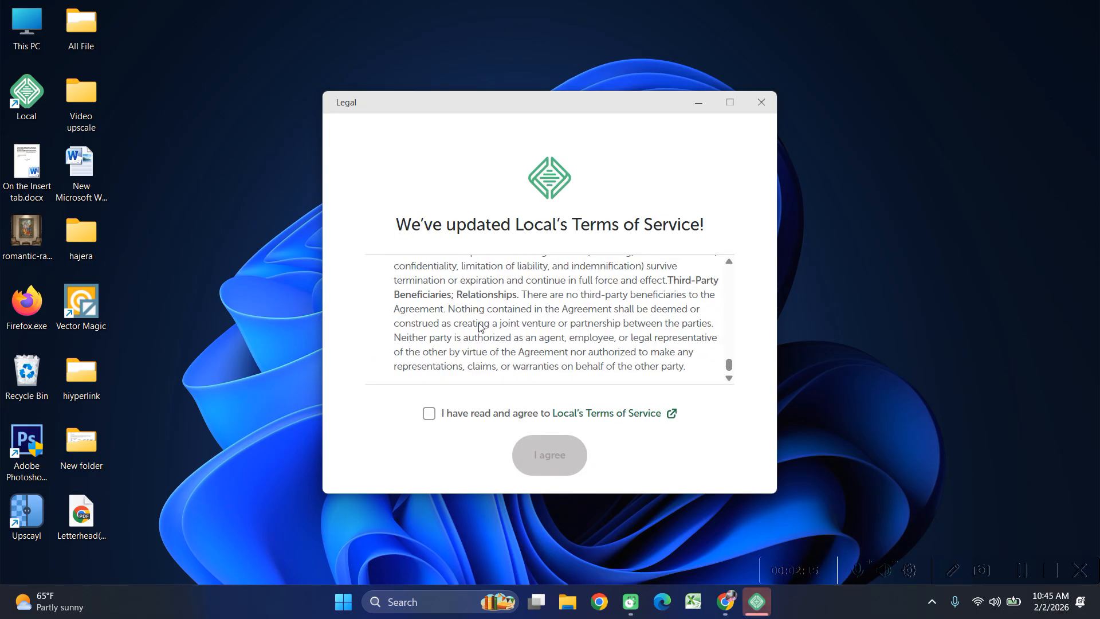
left_click(429, 415)
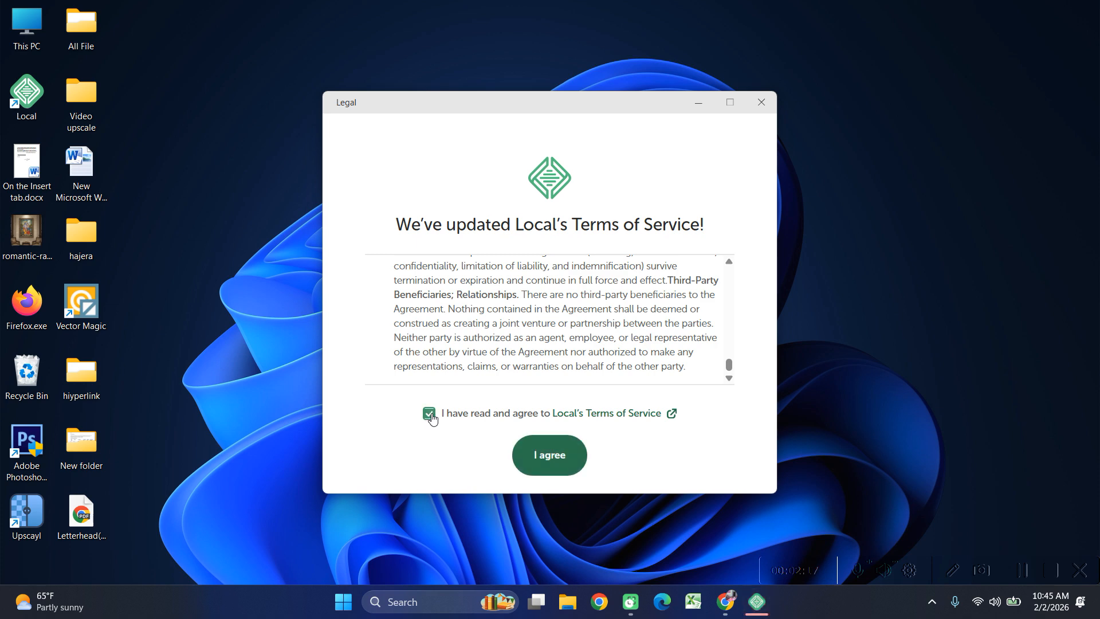
left_click(542, 452)
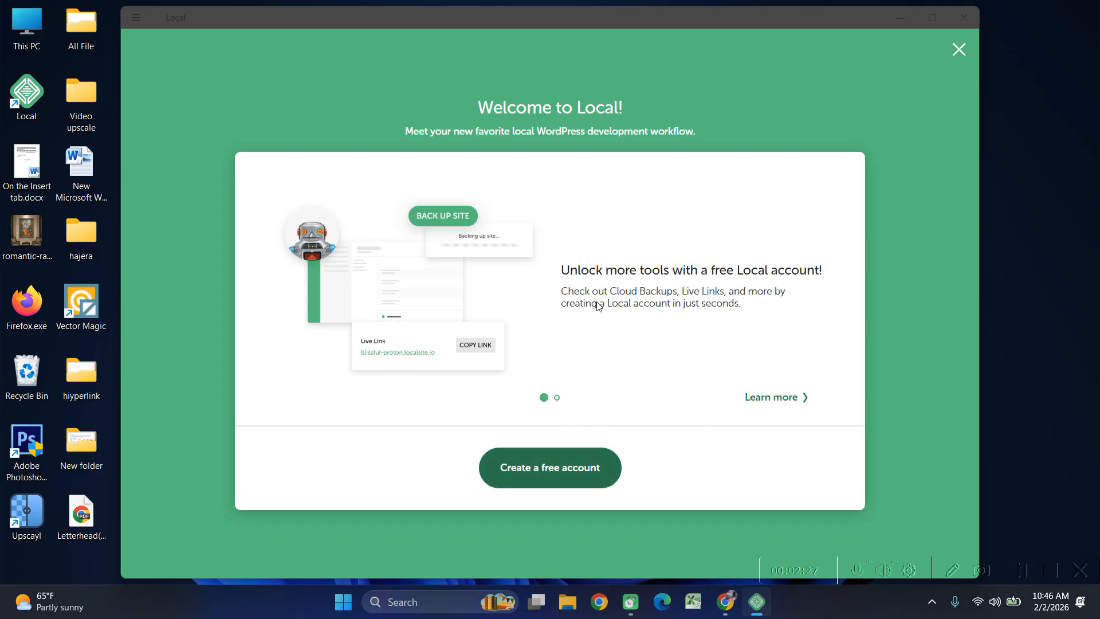
Dismiss the welcome screen and decline both error and usage reporting.
left_click(959, 50)
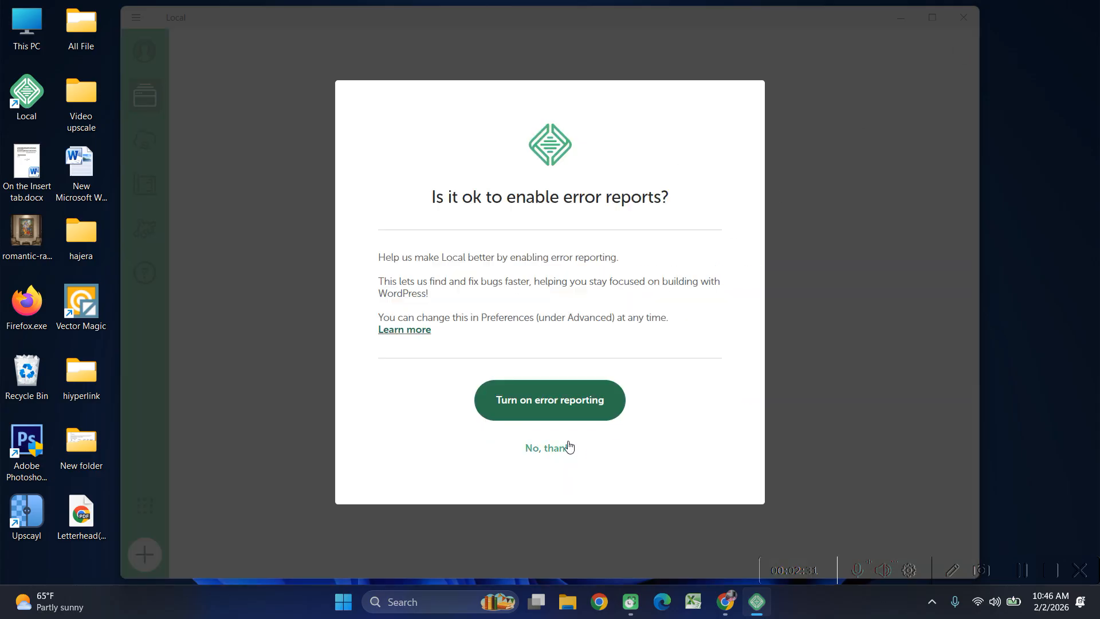
left_click(553, 451)
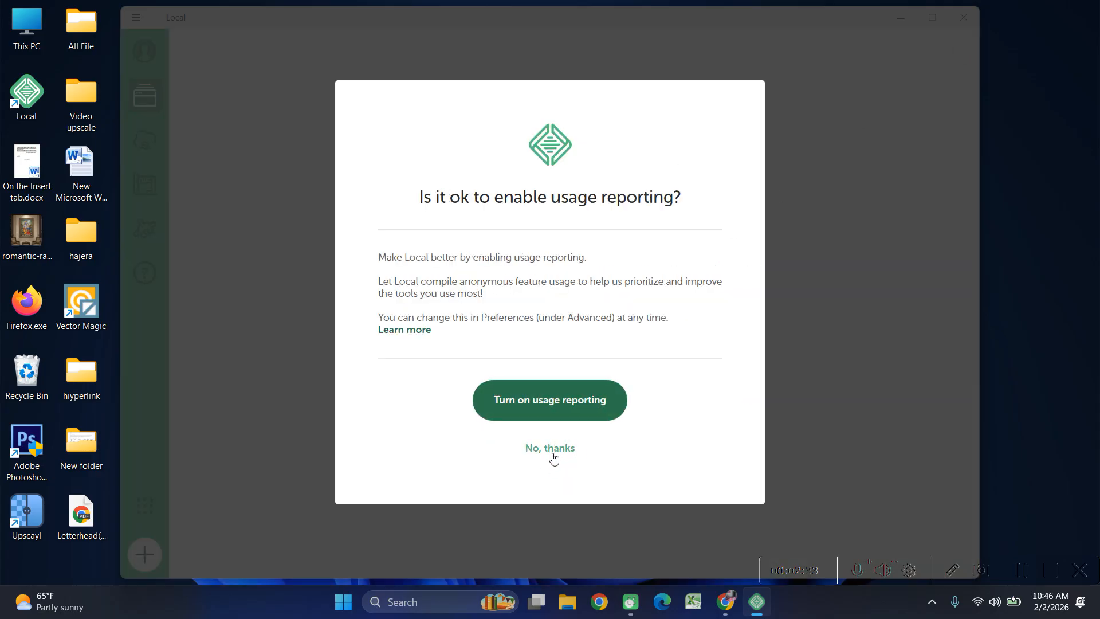
left_click(552, 453)
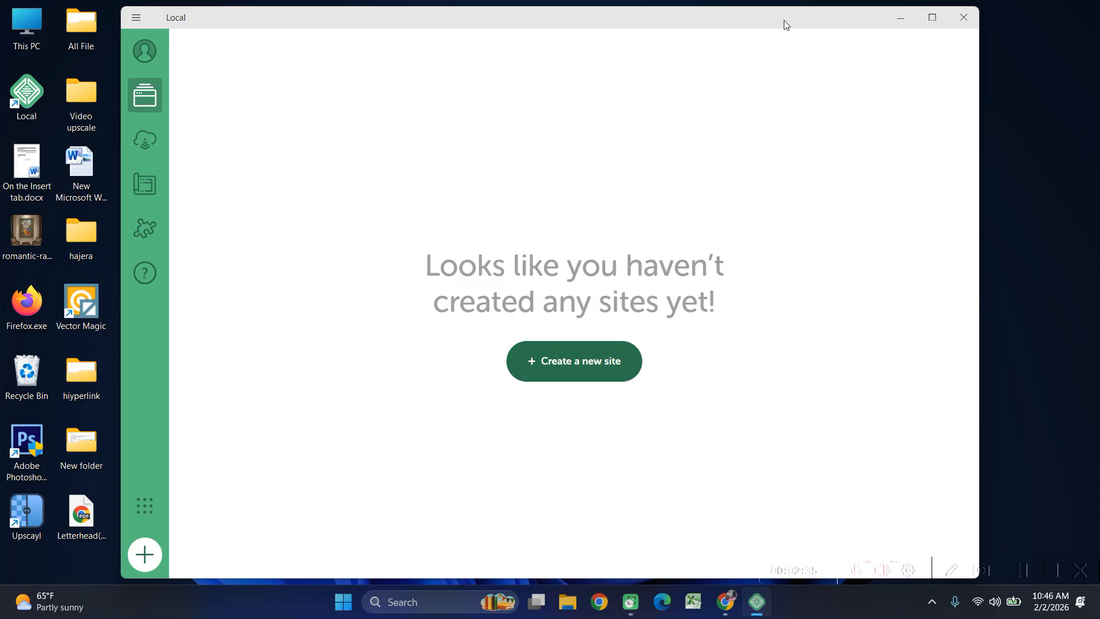
Make the Local window smaller, reposition it, then close and relaunch Local.
left_click_drag(977, 54, 775, 76)
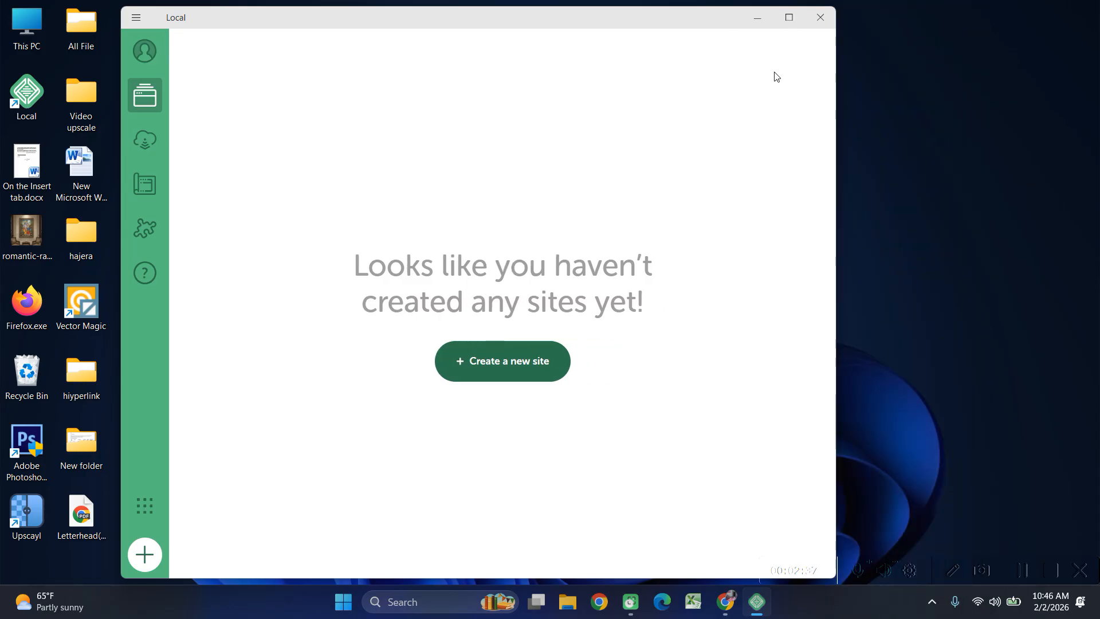
left_click_drag(620, 8, 624, 114)
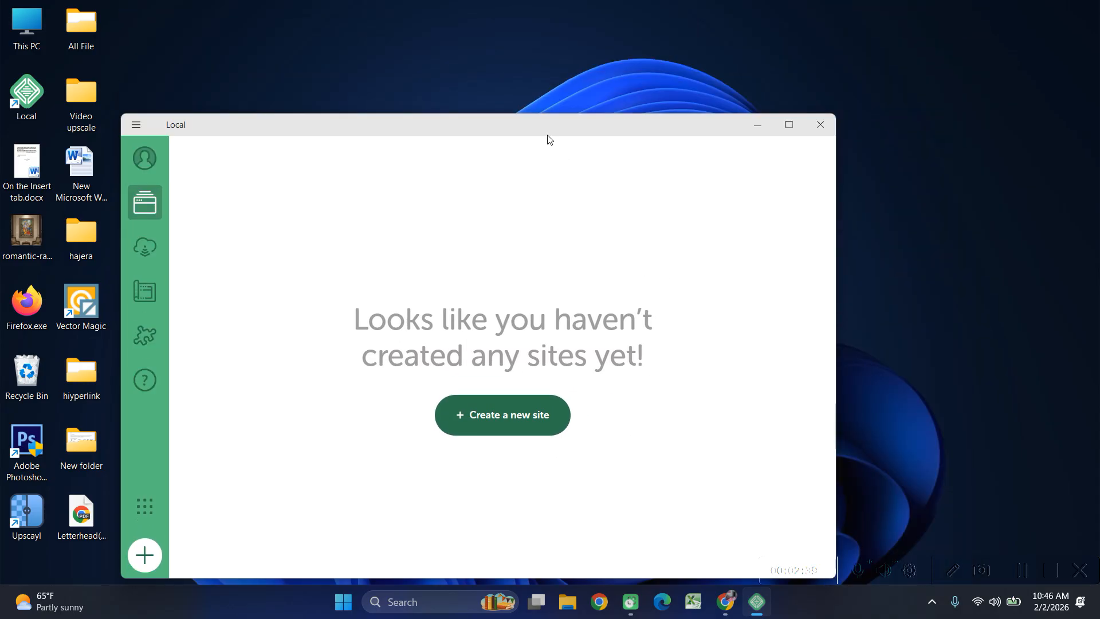
left_click_drag(548, 135, 615, 55)
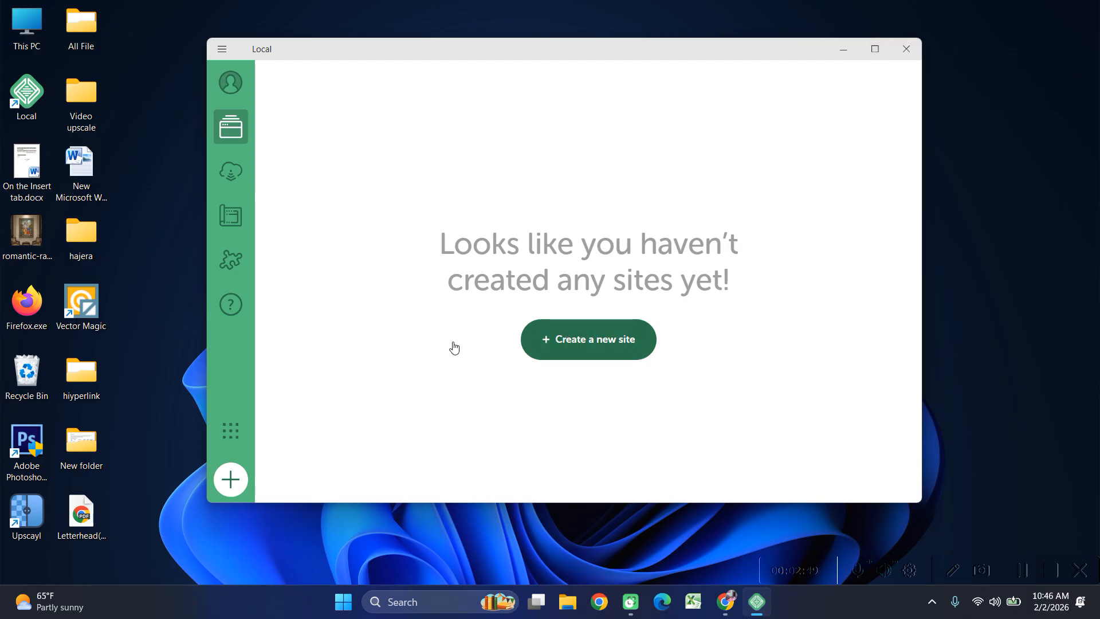
left_click(906, 48)
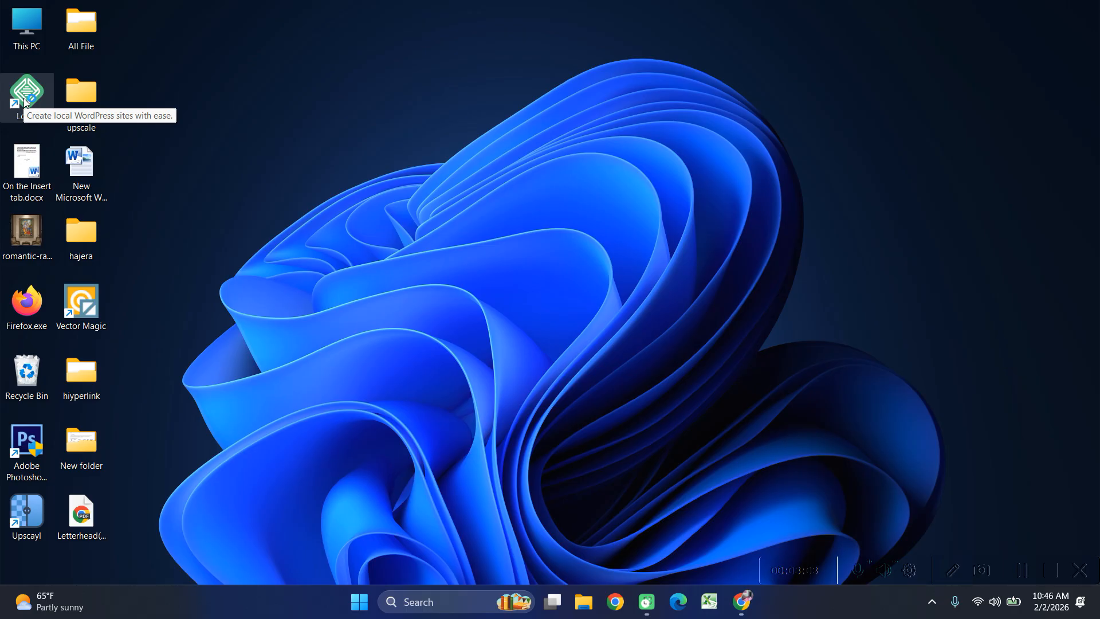
double_click(24, 100)
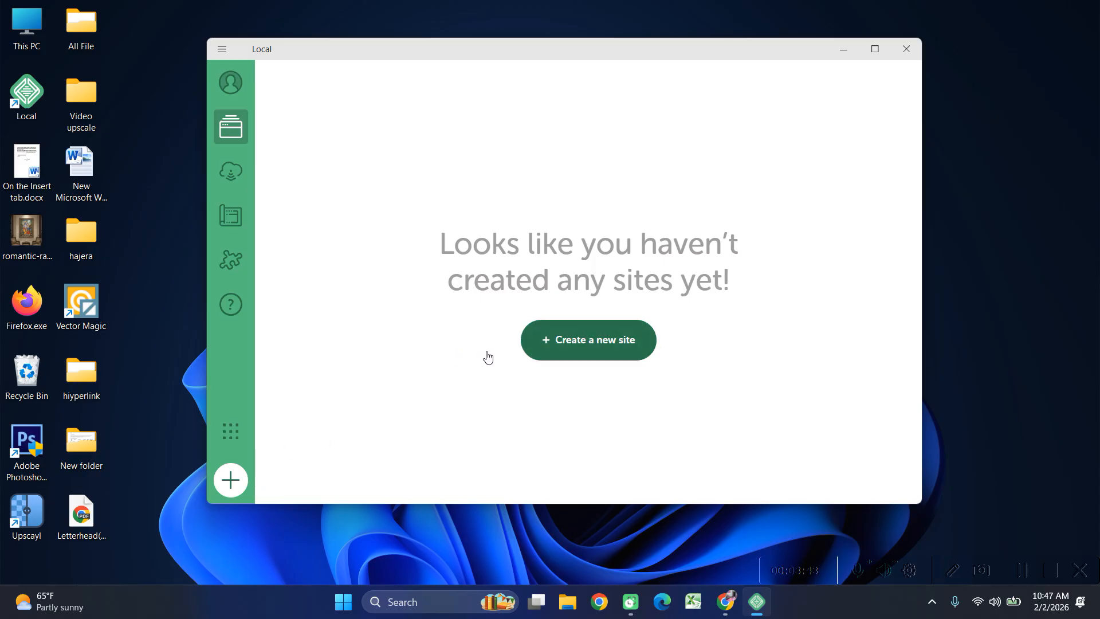
Start a brand-new WordPress site in Local named 'blog'.
left_click(576, 349)
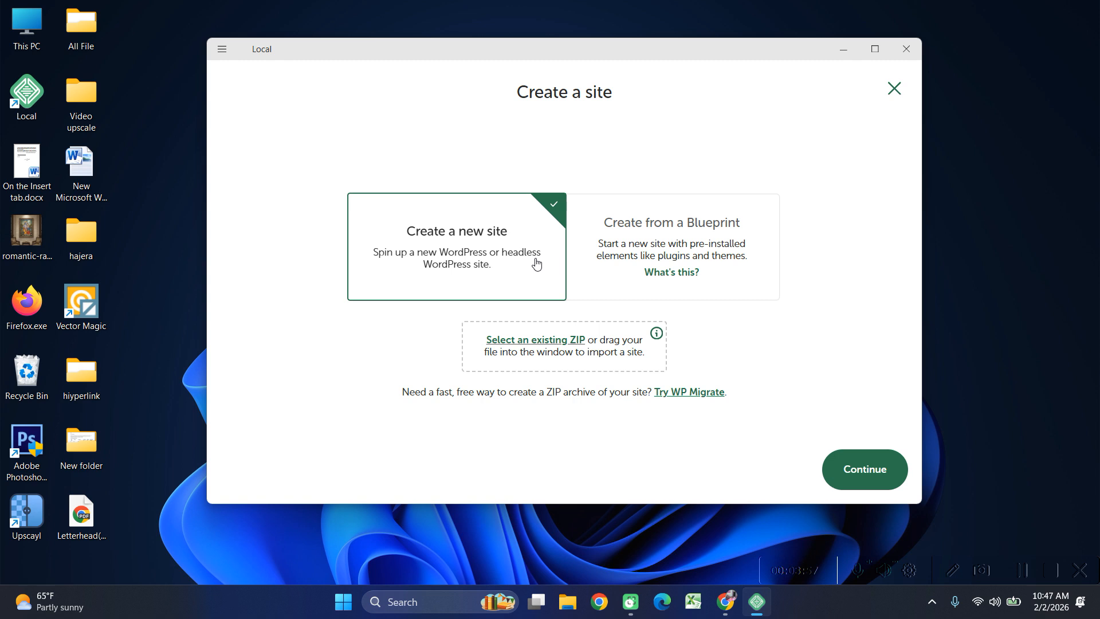
left_click(853, 469)
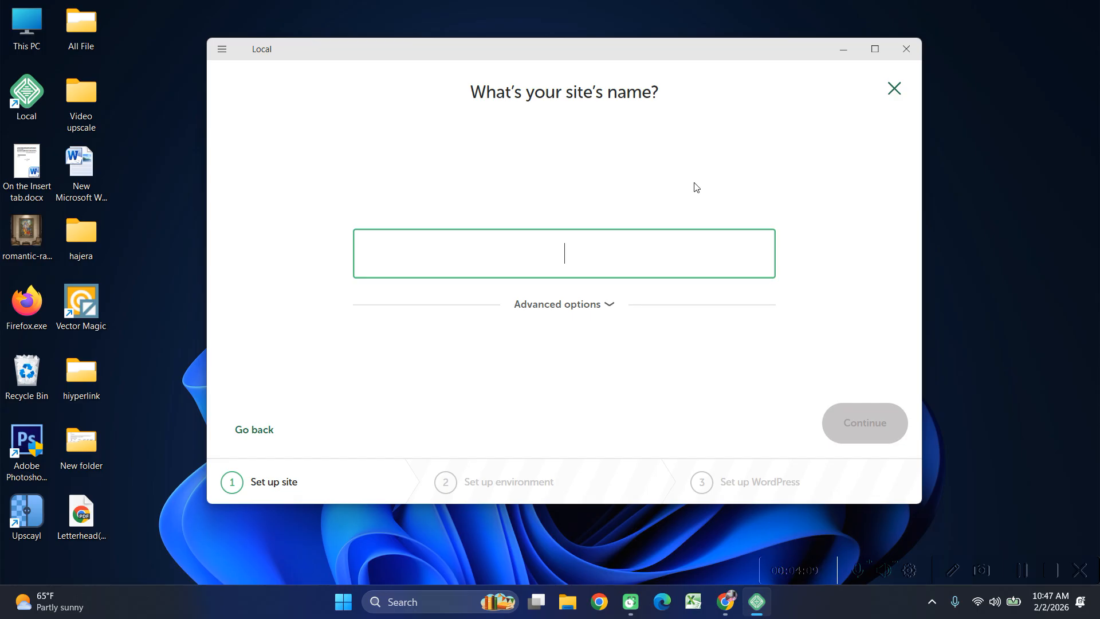
type("blog")
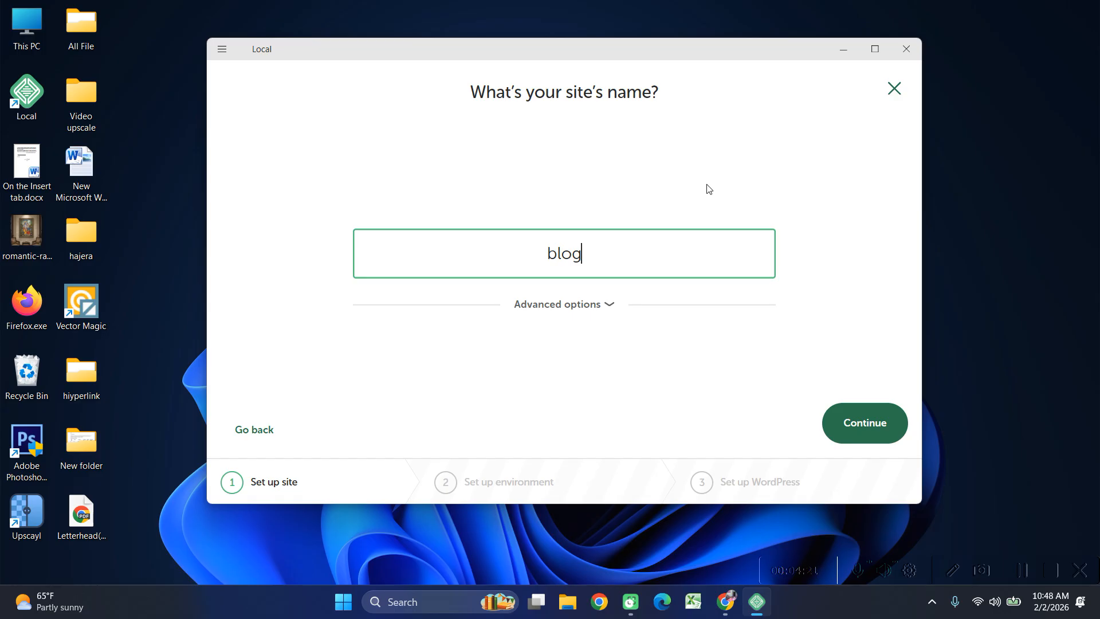
left_click(855, 431)
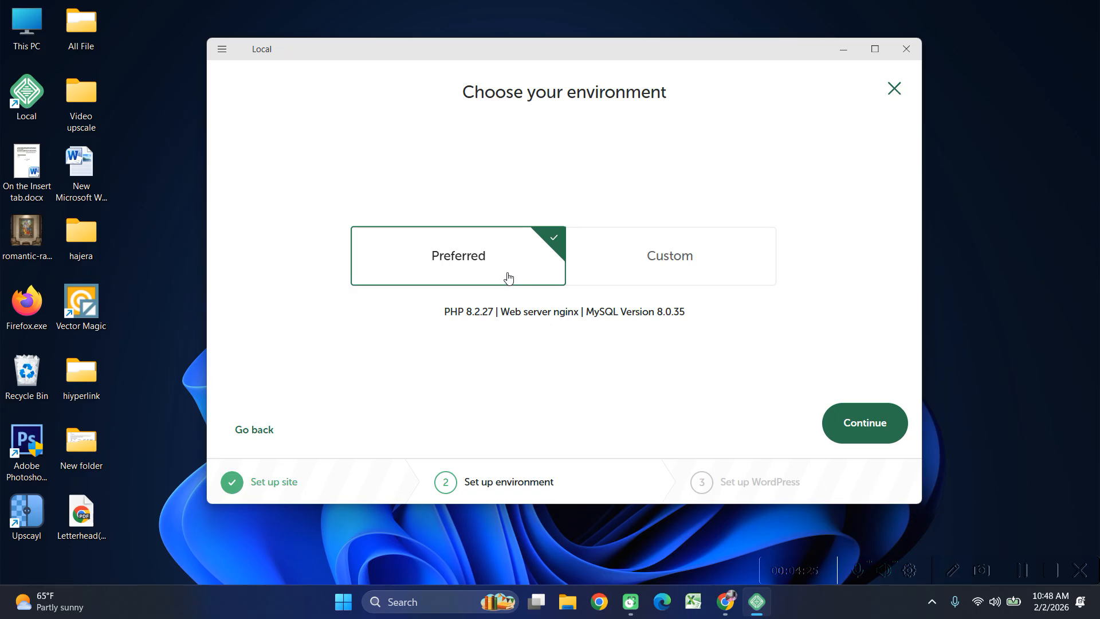
Keep the Preferred environment (PHP 8.2.27, nginx, MySQL 8.0.35) after glancing at Custom options.
left_click(685, 270)
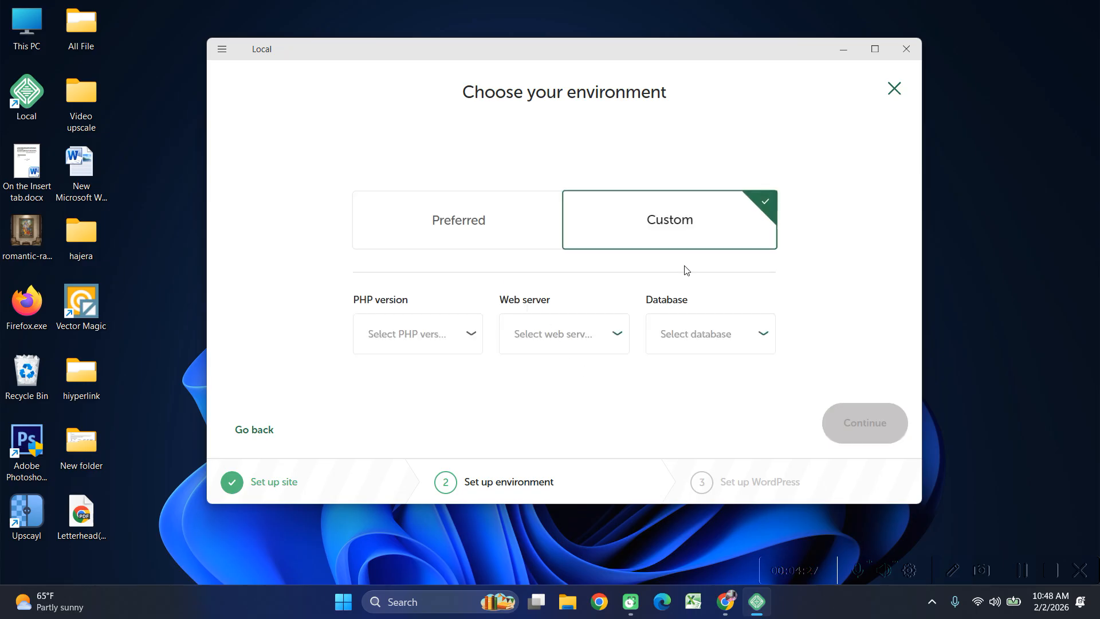
left_click(490, 238)
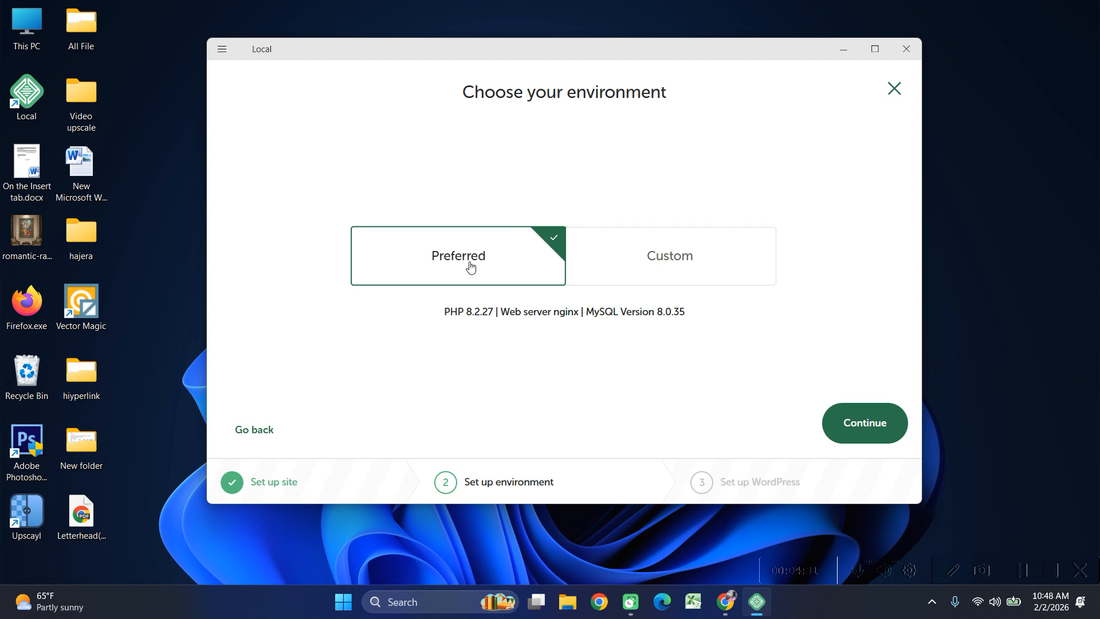
left_click(867, 424)
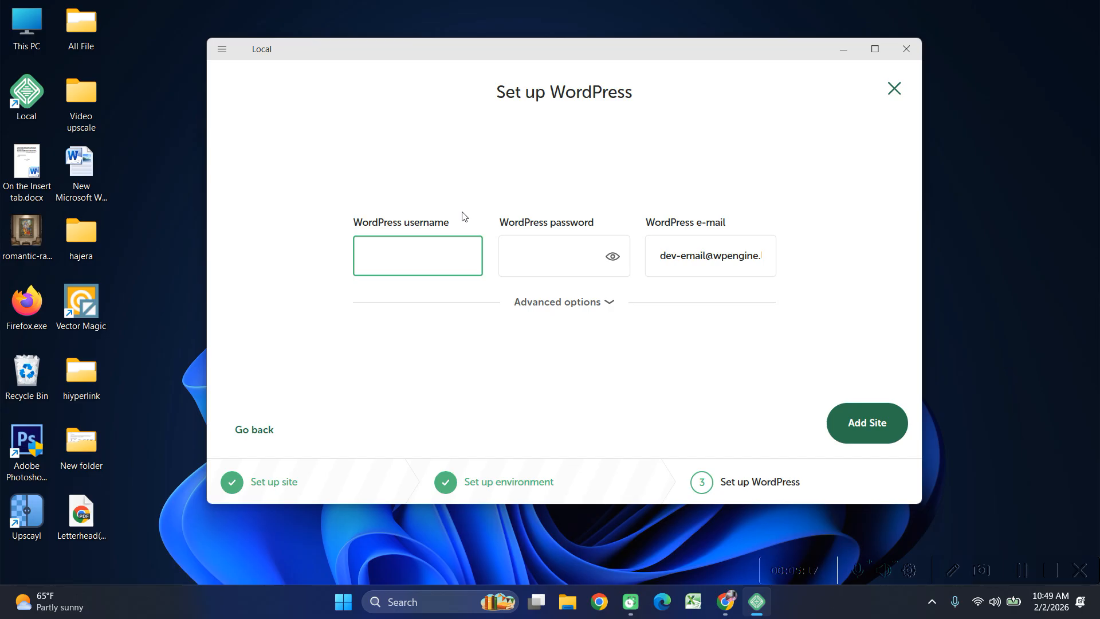
Enter the WordPress admin username and password, verify the password, and add the blog site.
type("admin")
left_click(590, 275)
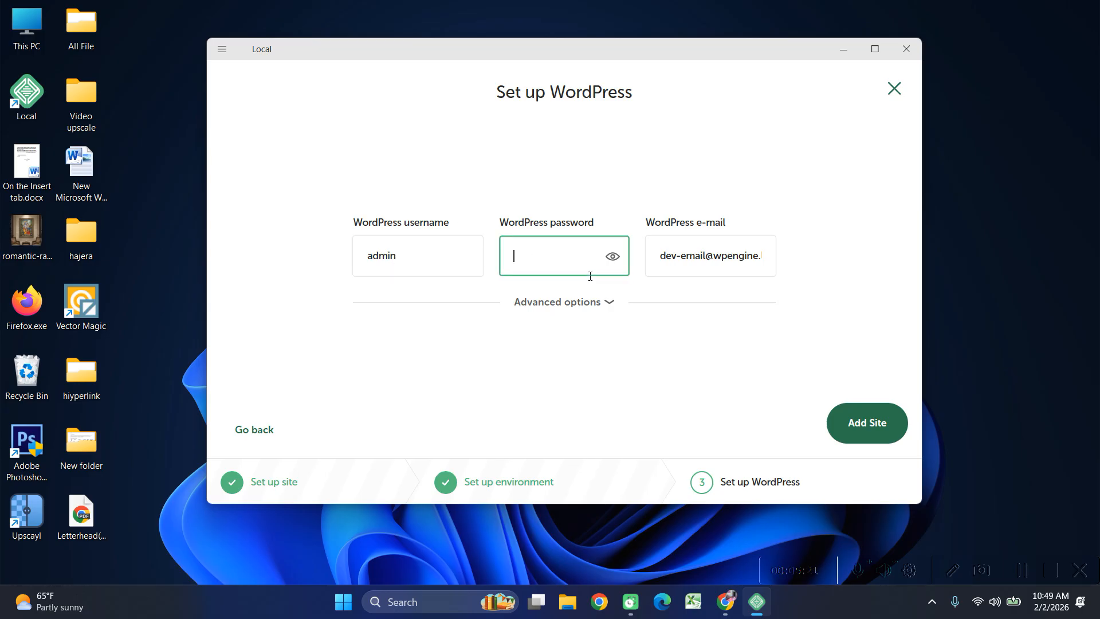
type("admin")
type("@123")
left_click(612, 257)
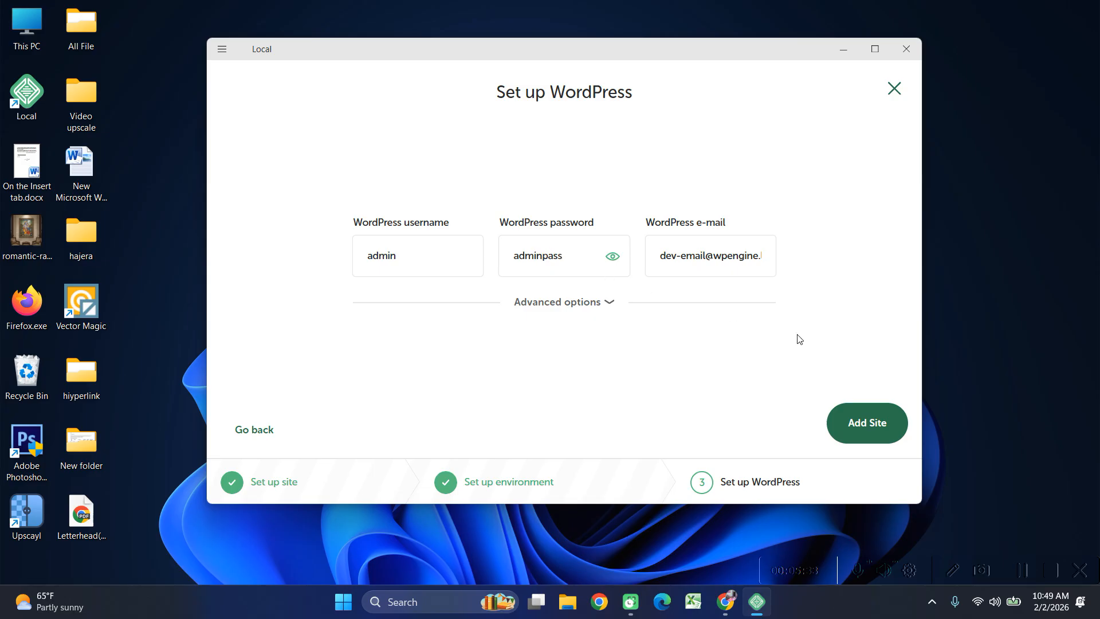
left_click(862, 431)
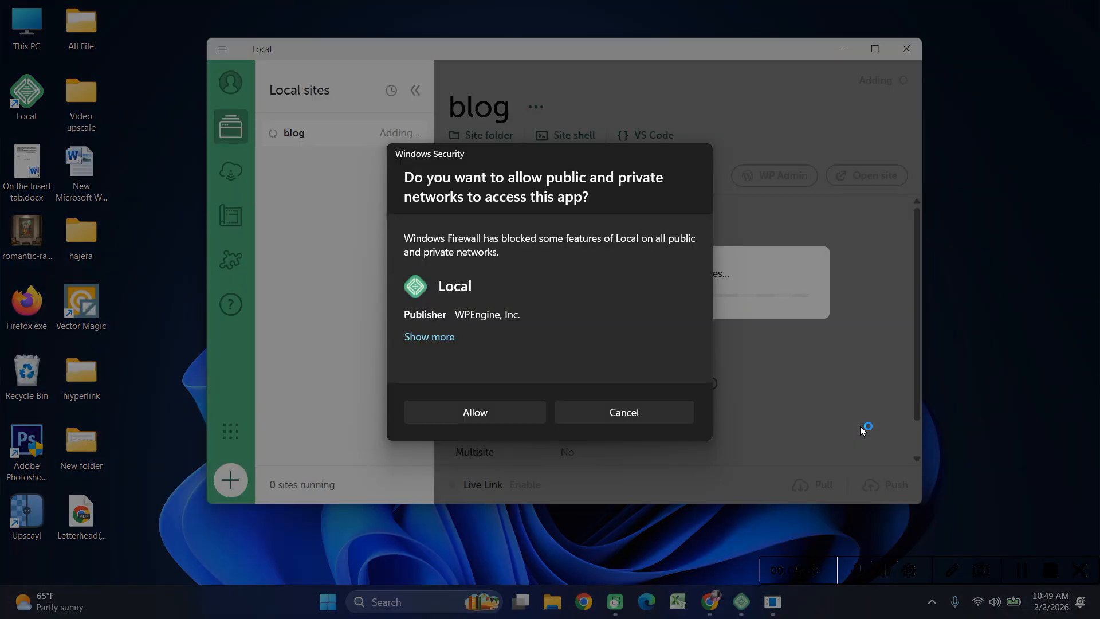
Allow Local, mailpit and nginx through the Windows firewall, then bring Chrome forward.
left_click(483, 411)
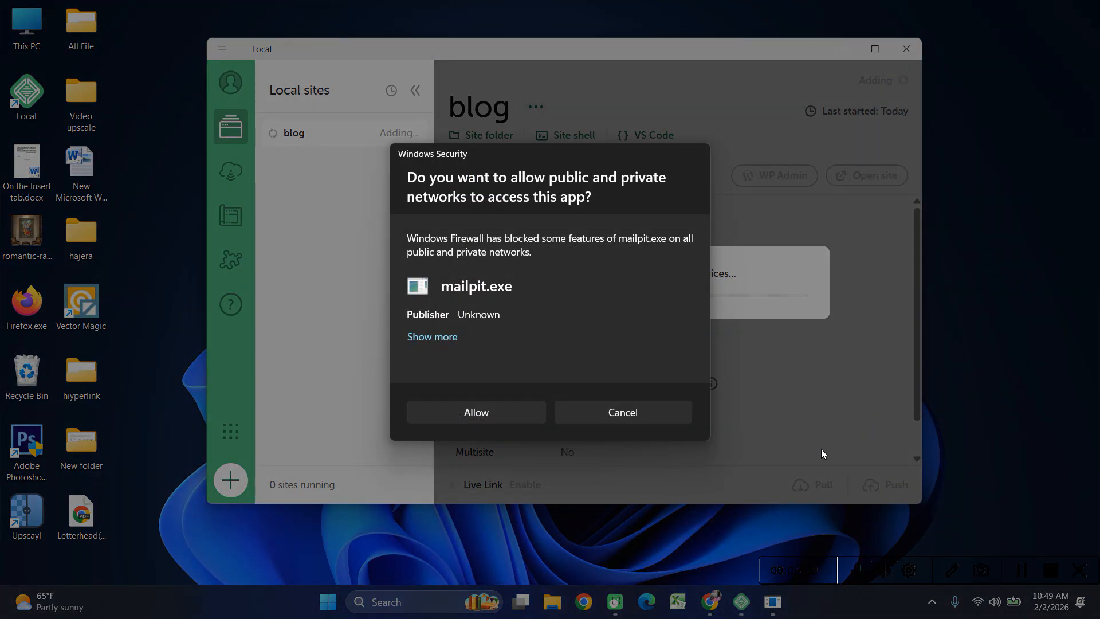
left_click(485, 410)
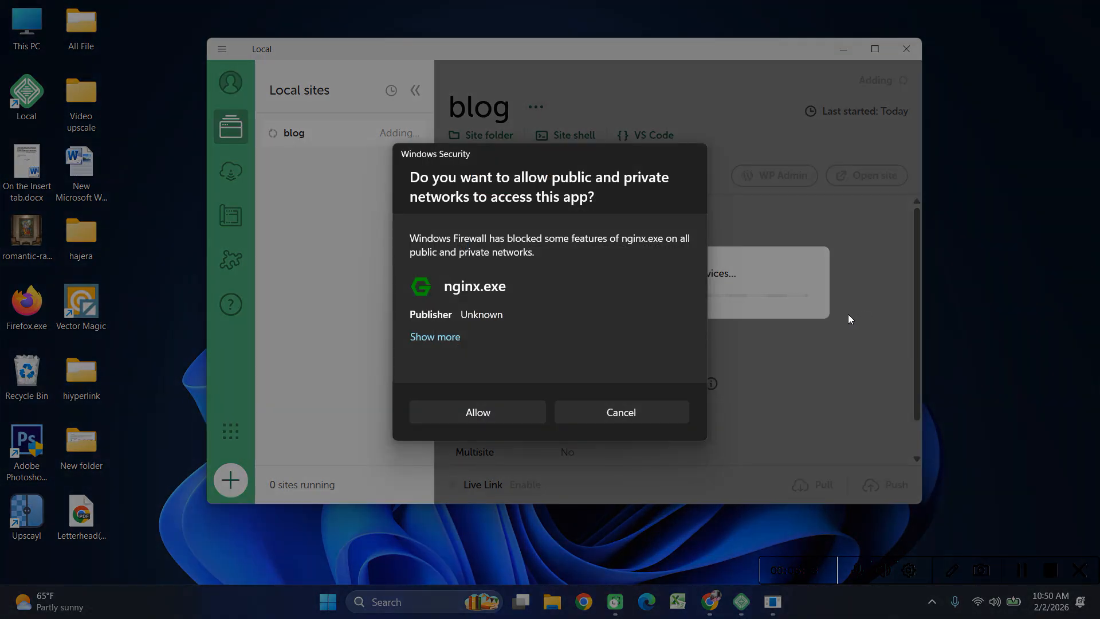
left_click(487, 408)
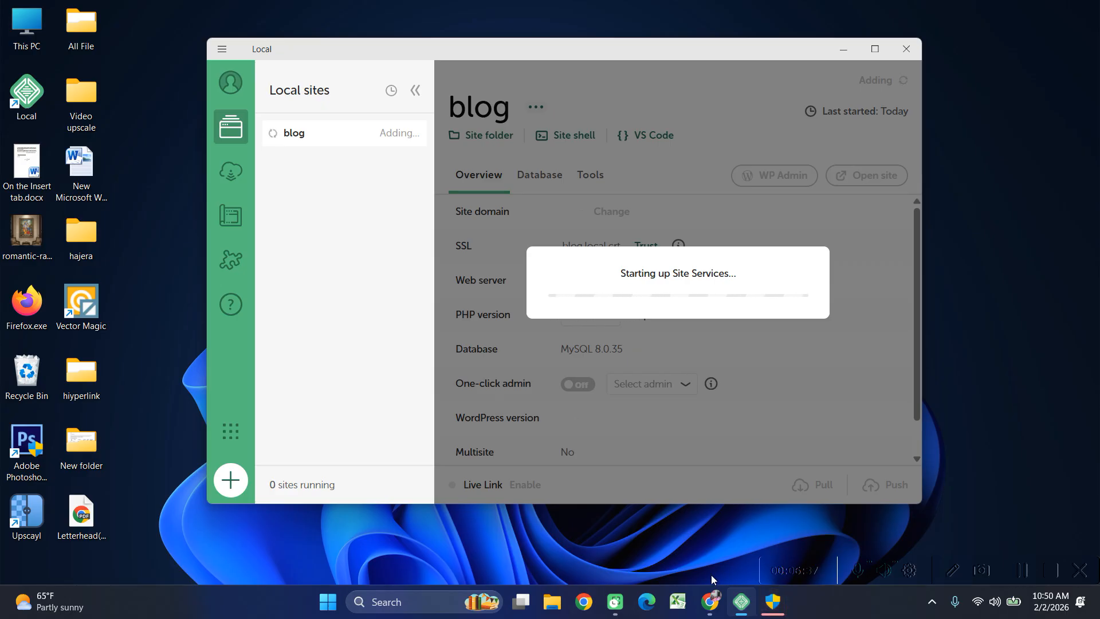
left_click(710, 601)
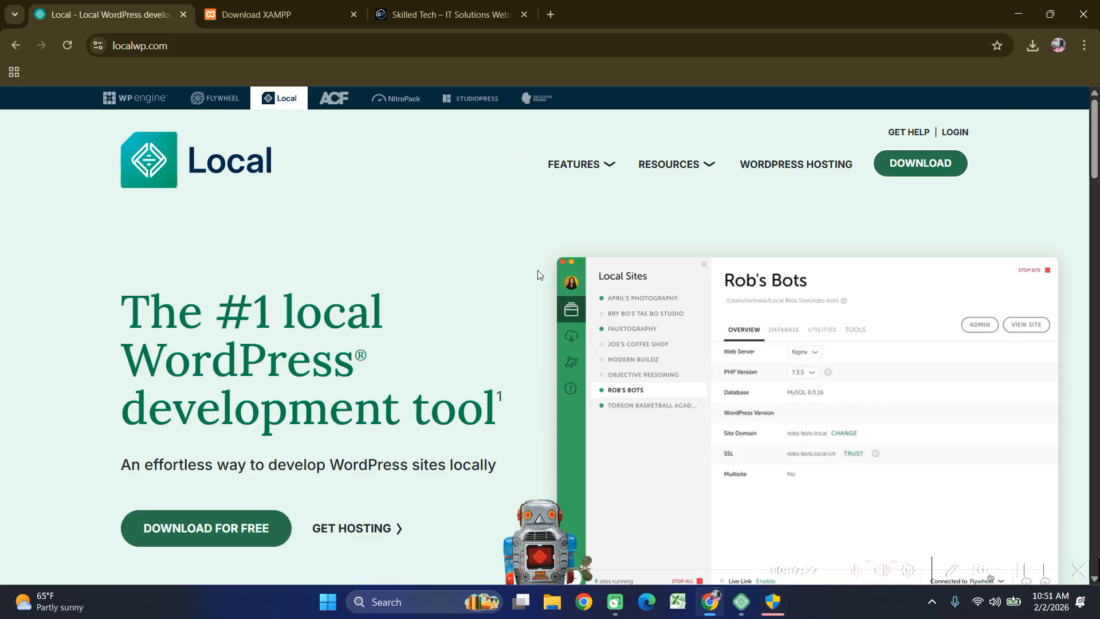
Close the Skilled Tech and Download XAMPP tabs, keeping localwp.com, and return to Local.
left_click(523, 15)
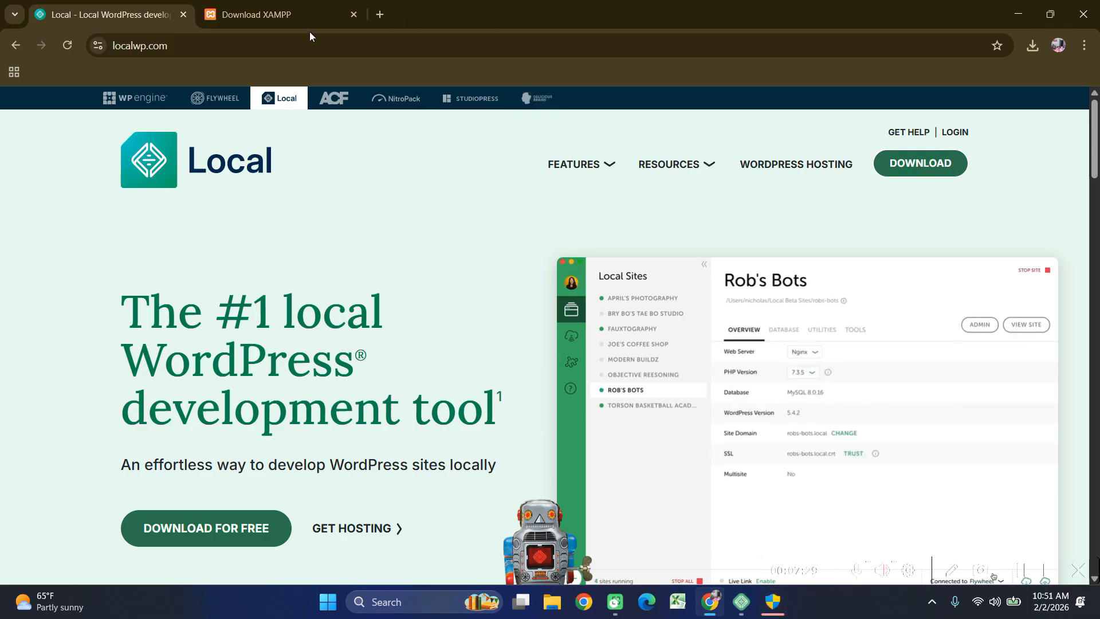
left_click(353, 14)
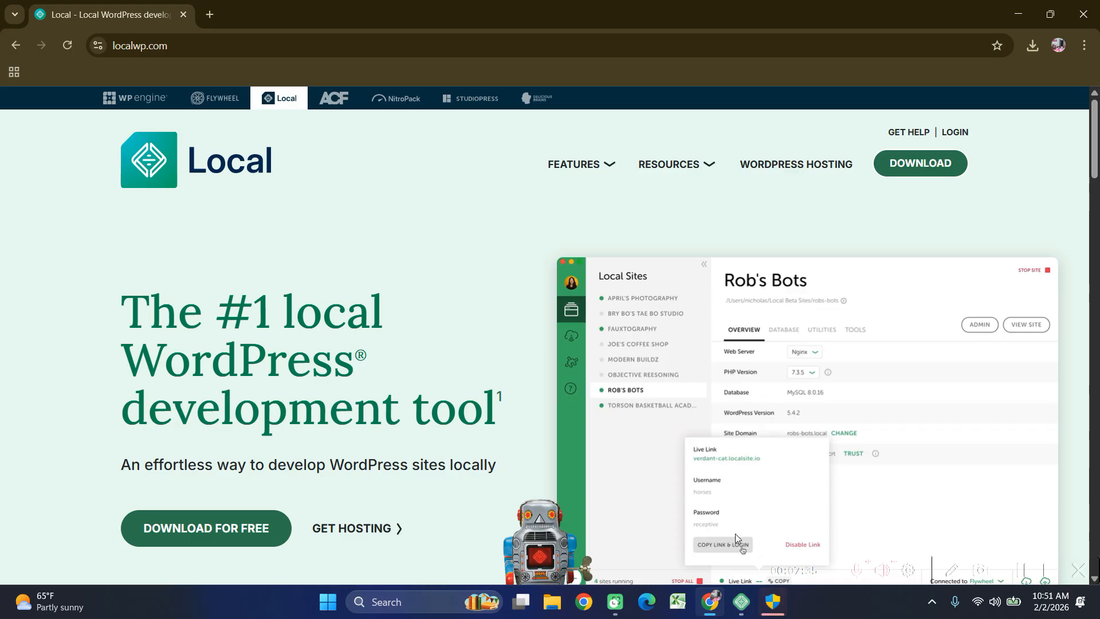
left_click(744, 610)
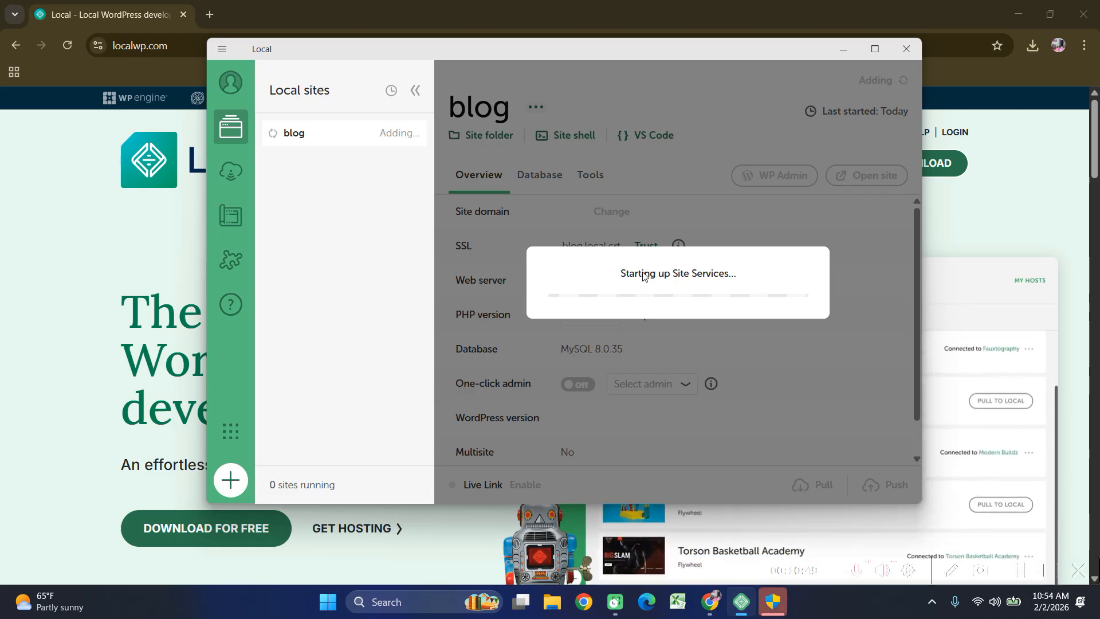
Minimize Chrome to reveal Local and open the pending administrator permission request.
left_click(987, 1)
left_click(1018, 13)
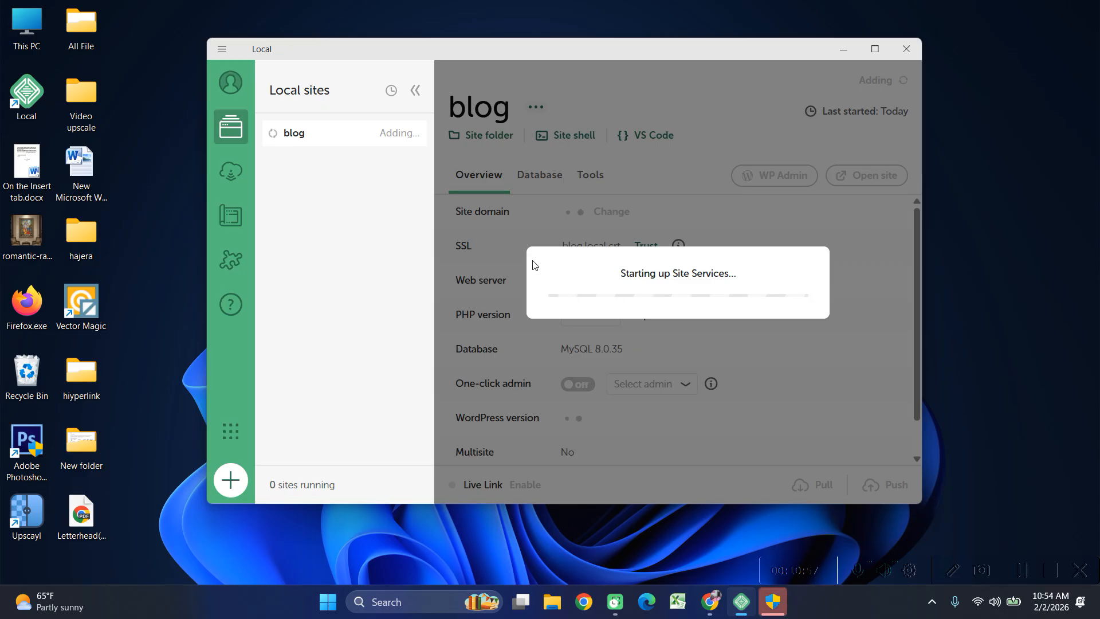
left_click(772, 600)
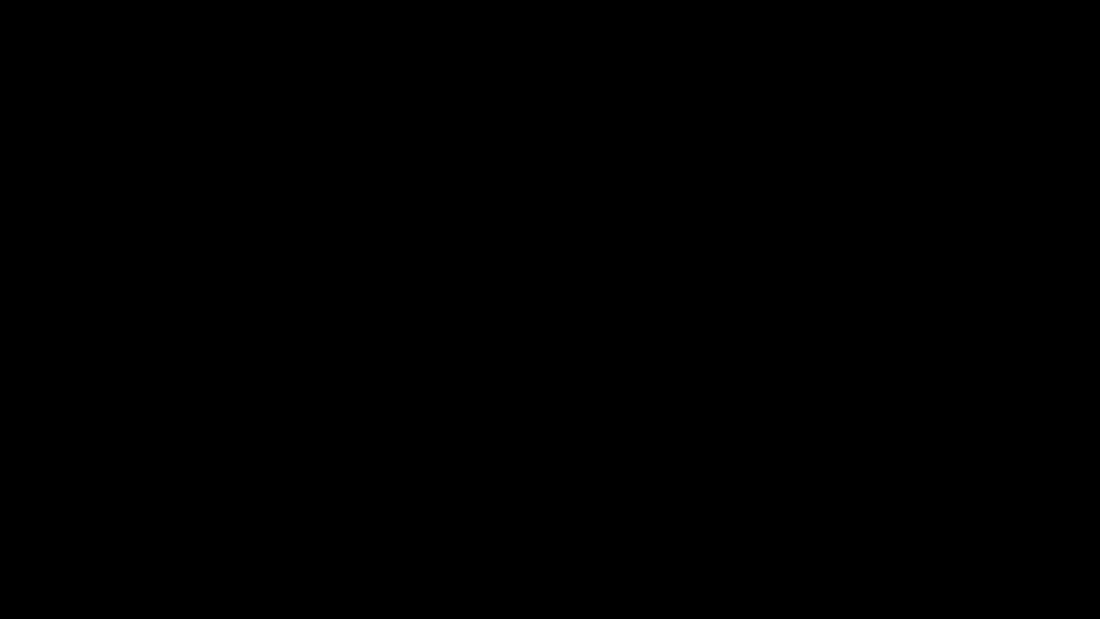
Approve the administrator prompt so Local installs WordPress 6.9 and starts blog.local.
left_click(480, 414)
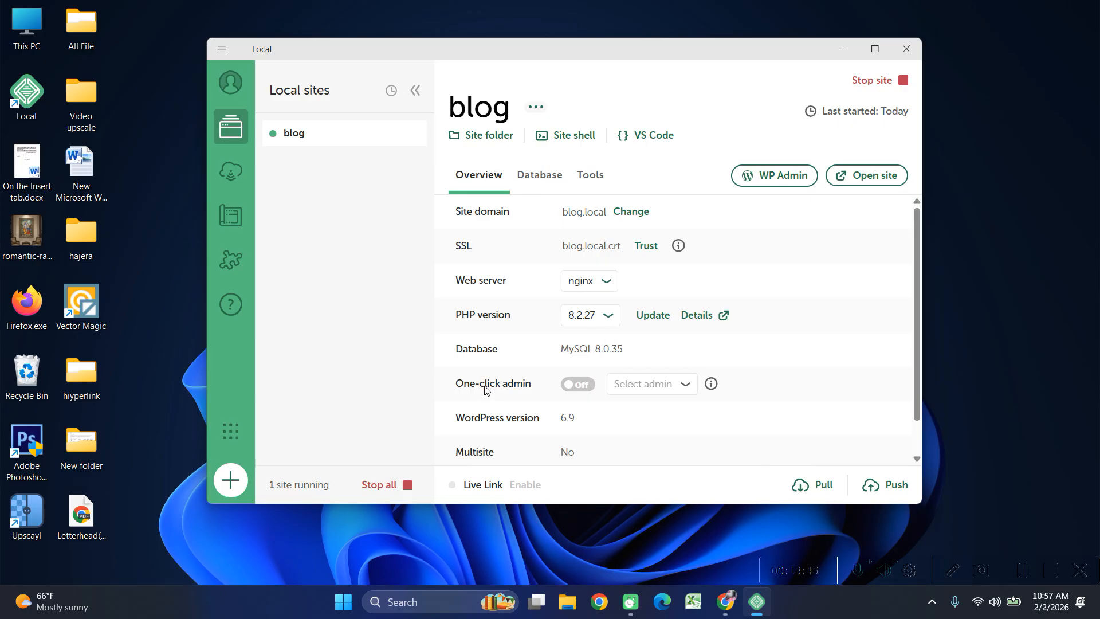
Turn on one-click admin for the admin user and open blog.local in the browser.
left_click(576, 385)
scroll(634, 391, "down", 1)
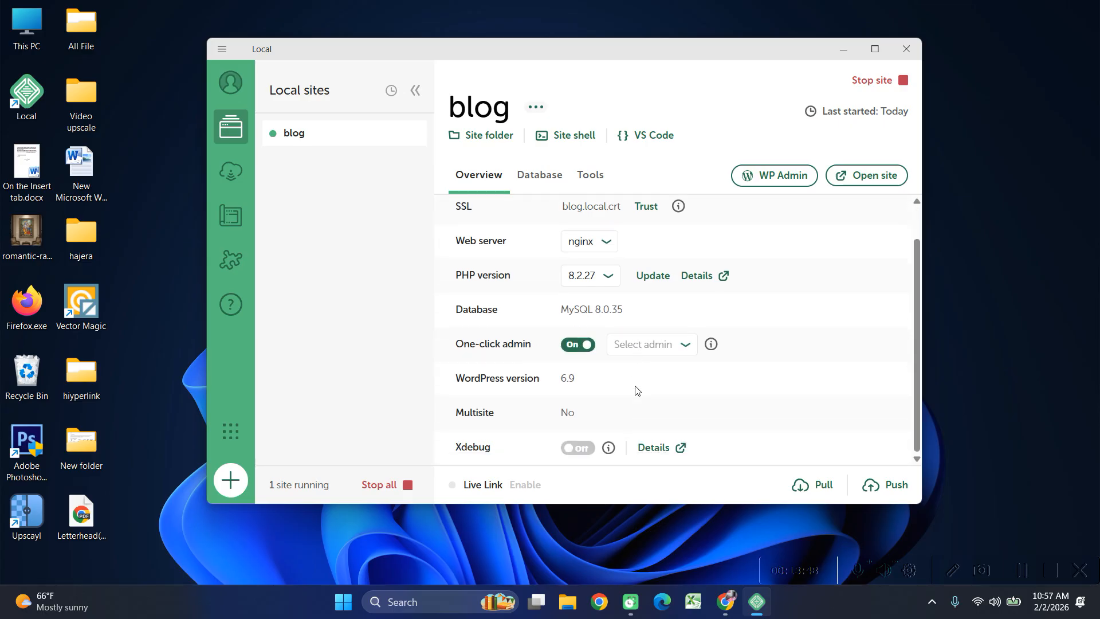
left_click(671, 352)
left_click(660, 367)
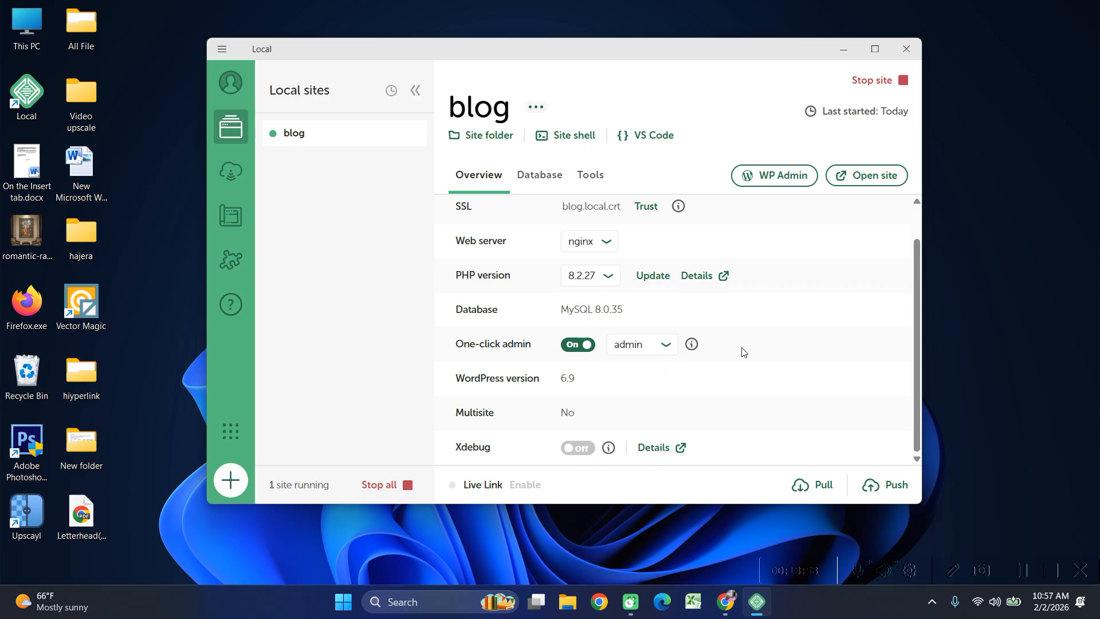
scroll(741, 351, "up", 1)
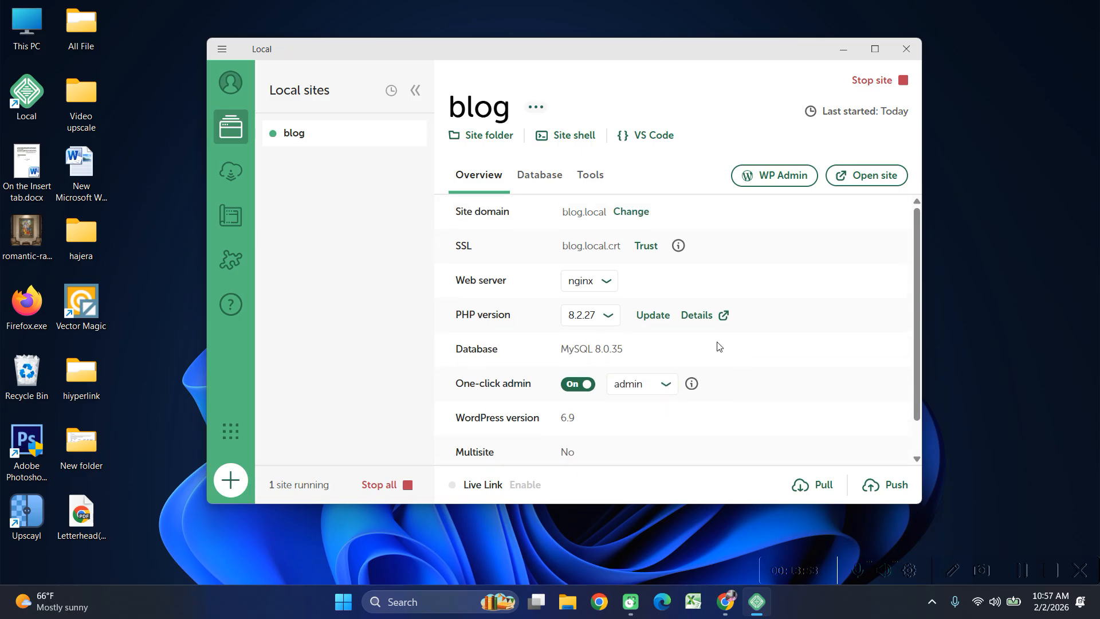
left_click(878, 176)
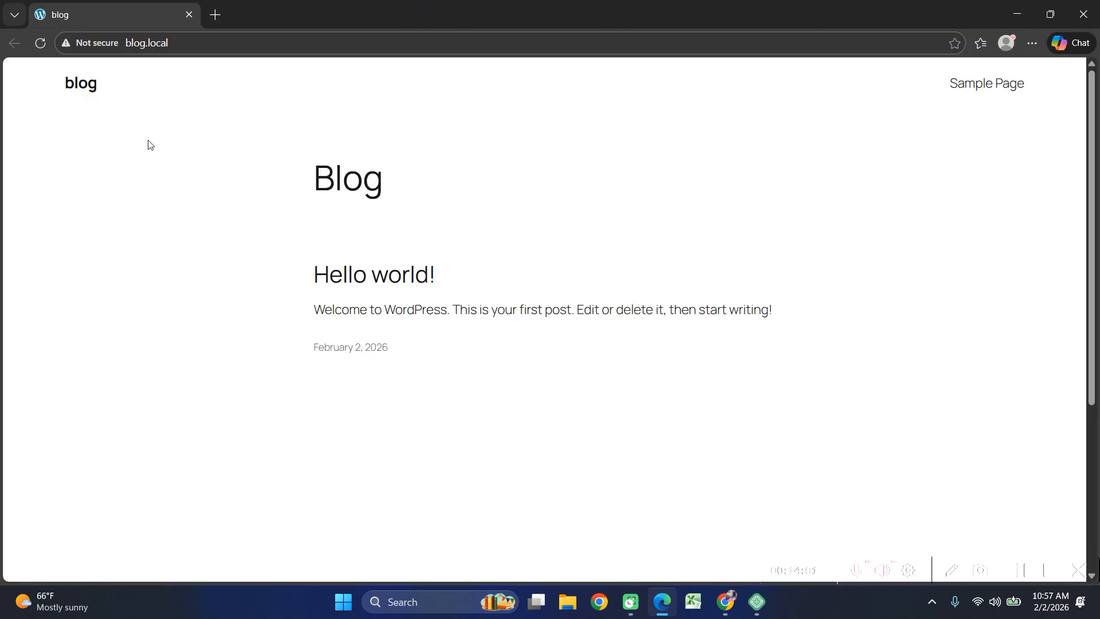
Open the Hello world! post and scroll through it.
left_click_drag(89, 91, 81, 110)
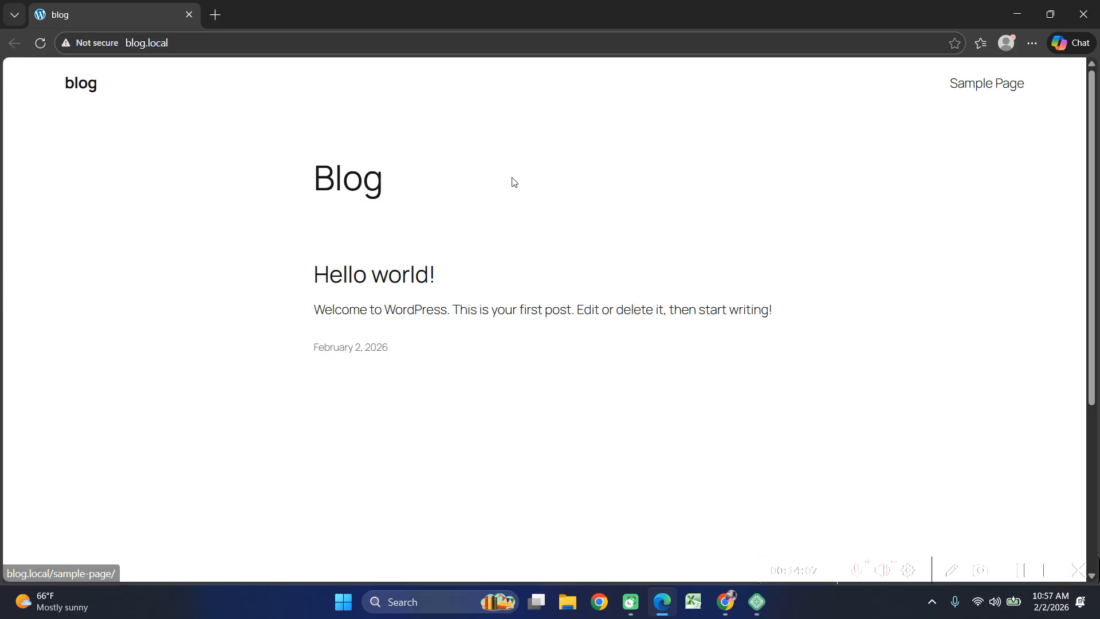
left_click_drag(294, 179, 405, 179)
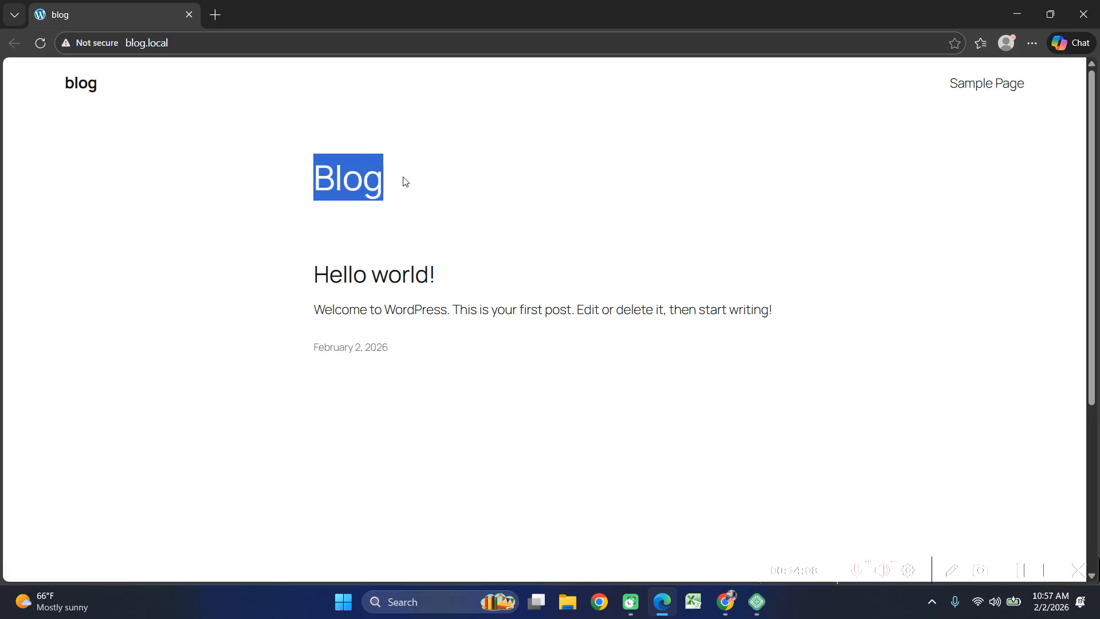
left_click(381, 282)
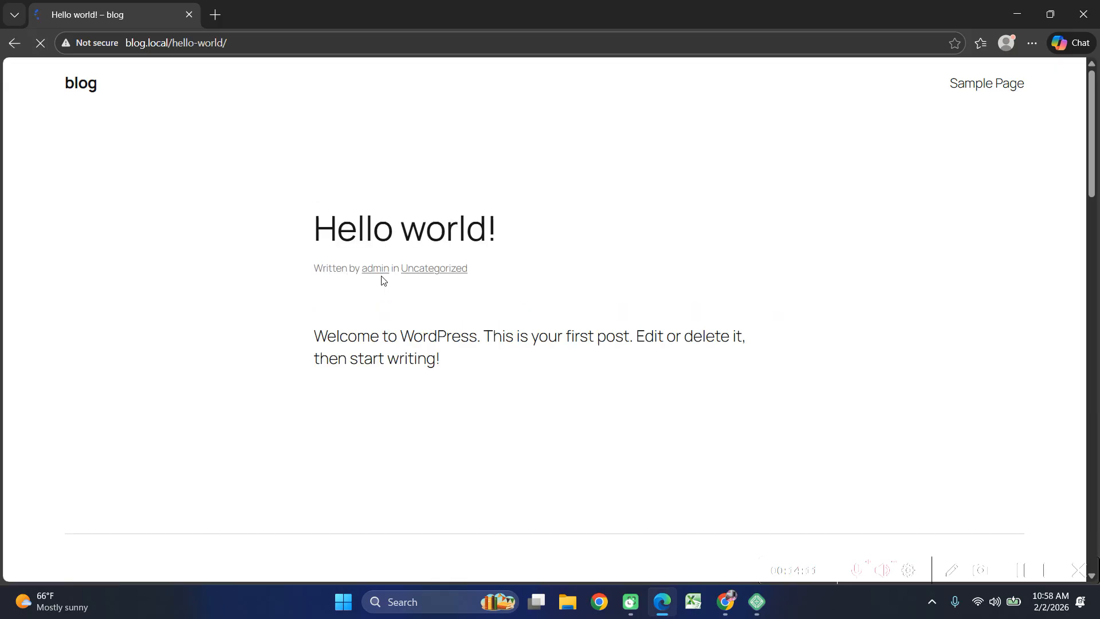
scroll(510, 312, "down", 4)
scroll(459, 334, "up", 1)
scroll(460, 341, "down", 7)
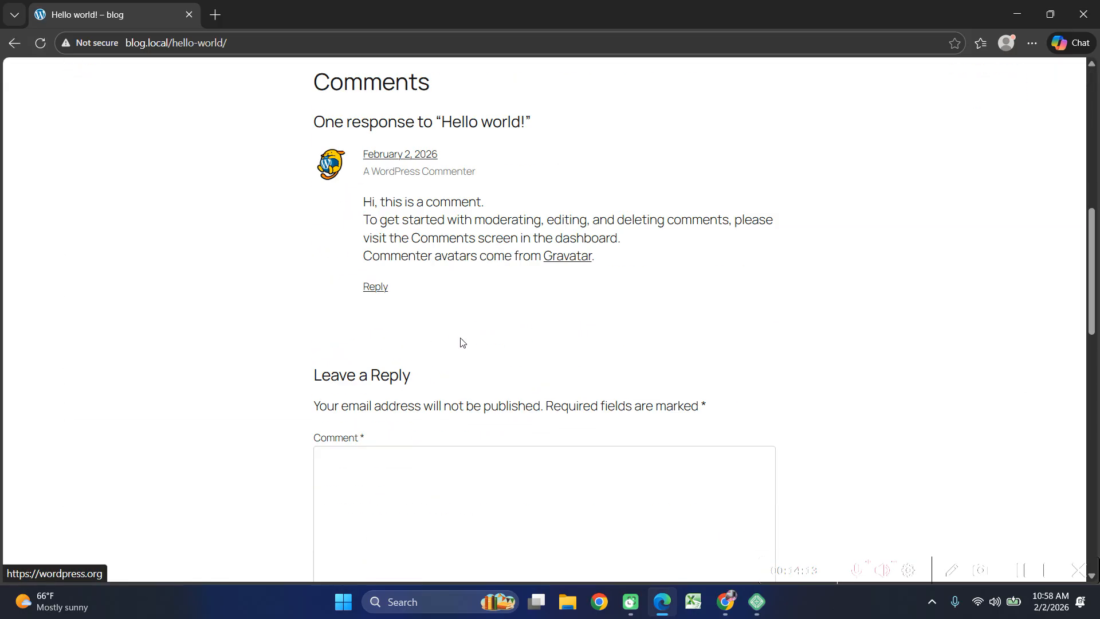
scroll(388, 416, "down", 10)
scroll(402, 394, "down", 5)
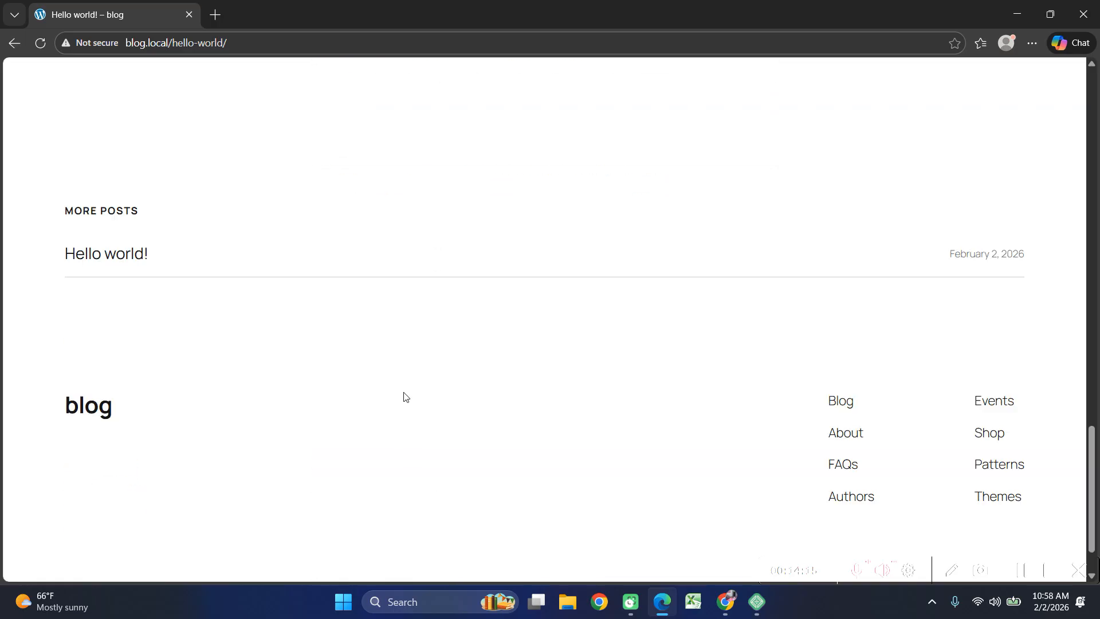
scroll(404, 395, "up", 20)
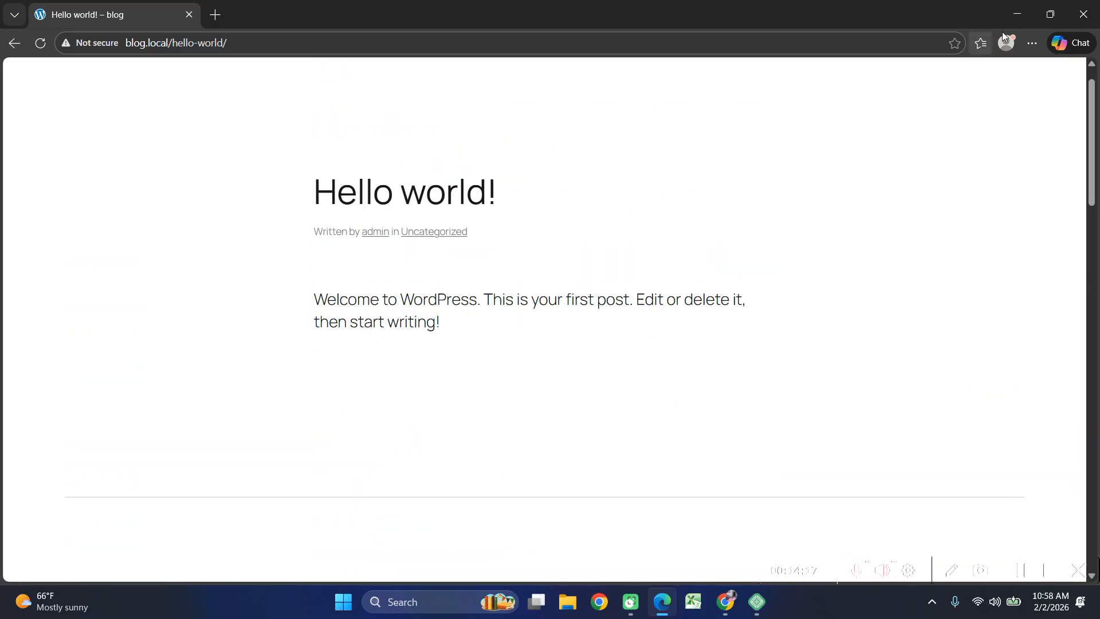
scroll(350, 84, "up", 1)
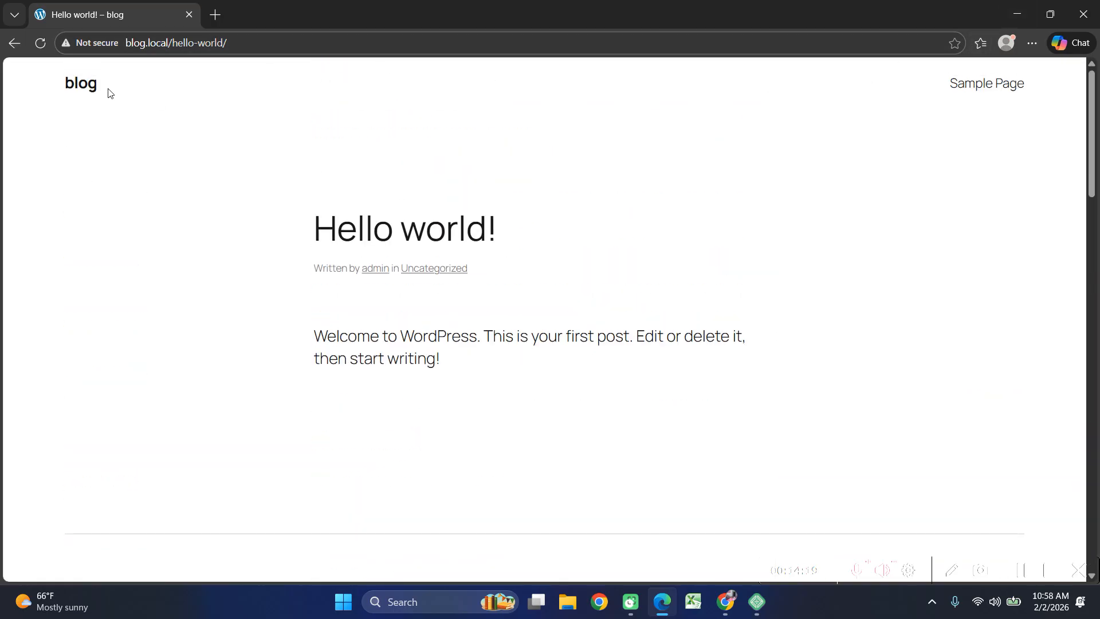
Return to the blog home page and close the browser window.
left_click(89, 86)
left_click(213, 44)
key("ctrl+c")
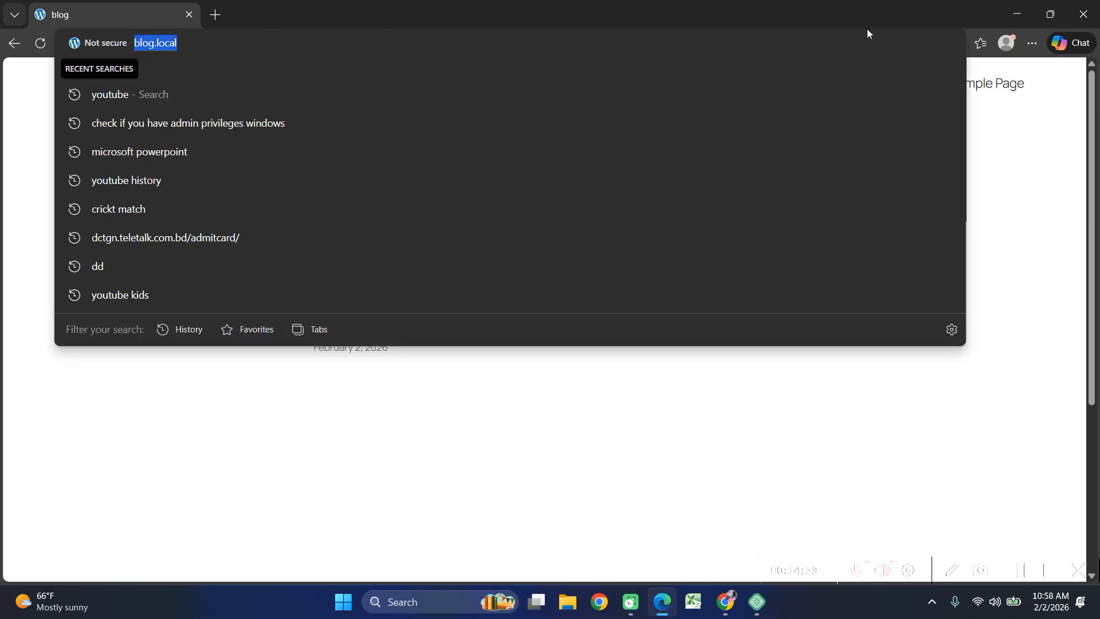
left_click(1083, 14)
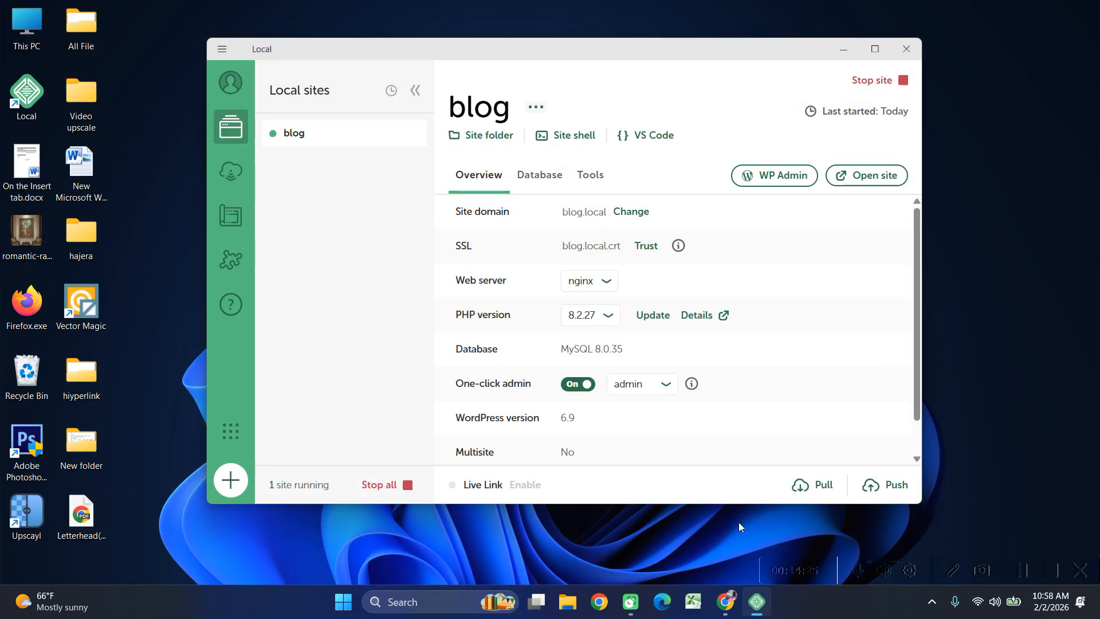
Load blog.local in a new Chrome tab.
left_click(723, 597)
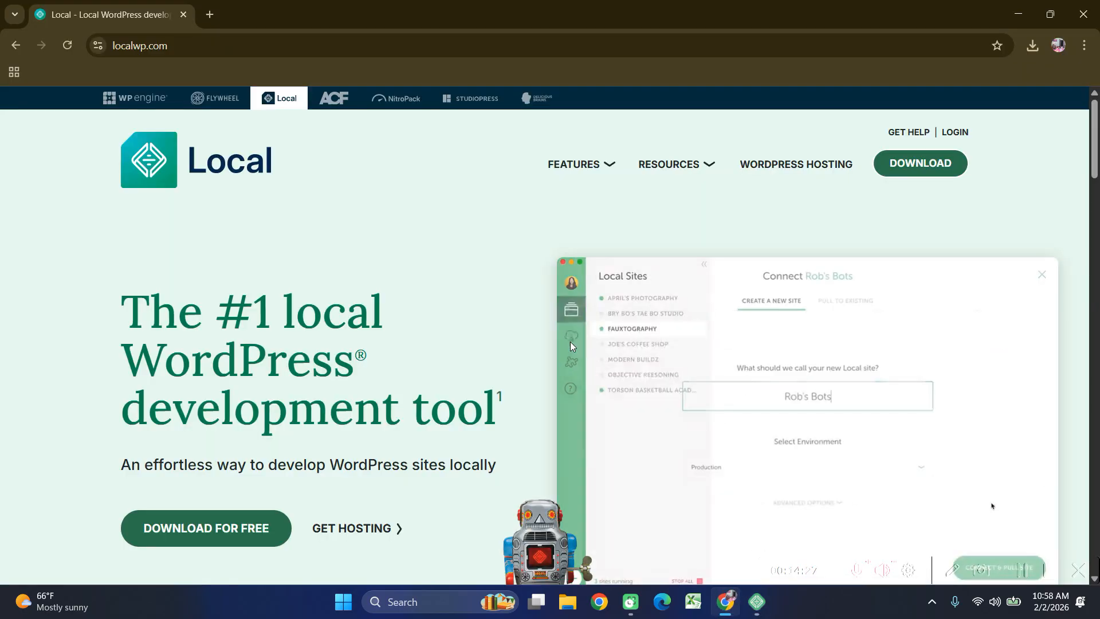
left_click(210, 15)
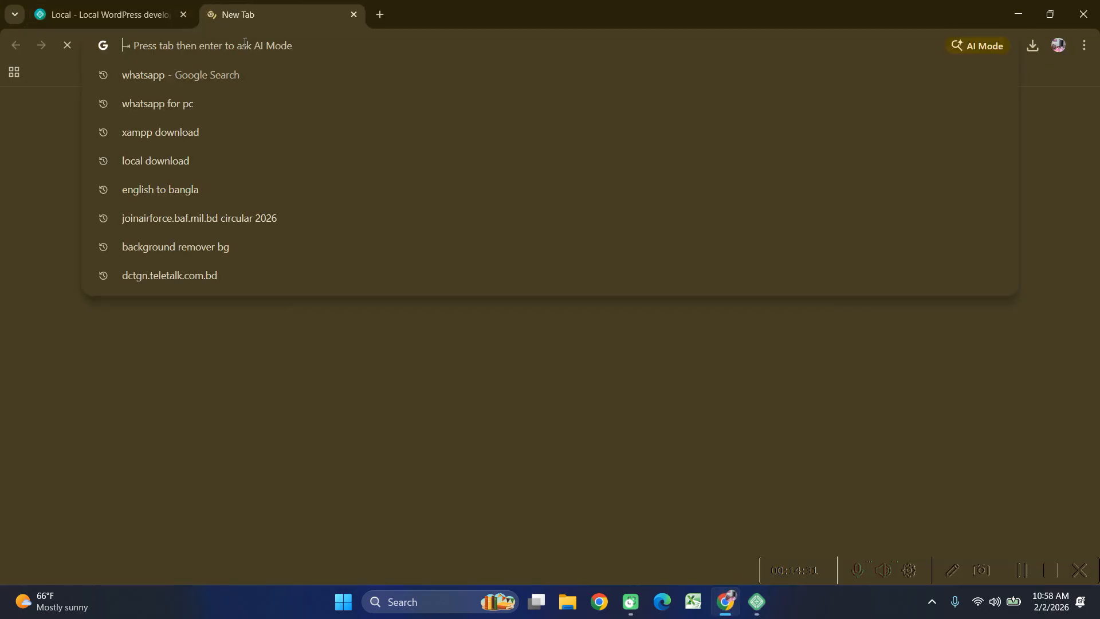
key("ctrl+v")
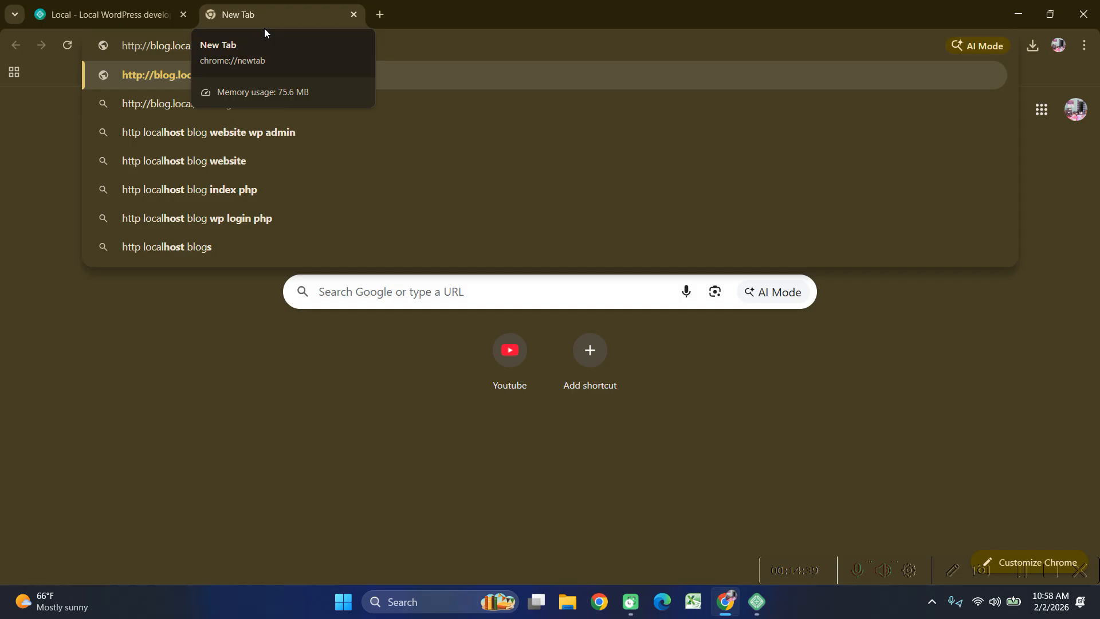
key("Return")
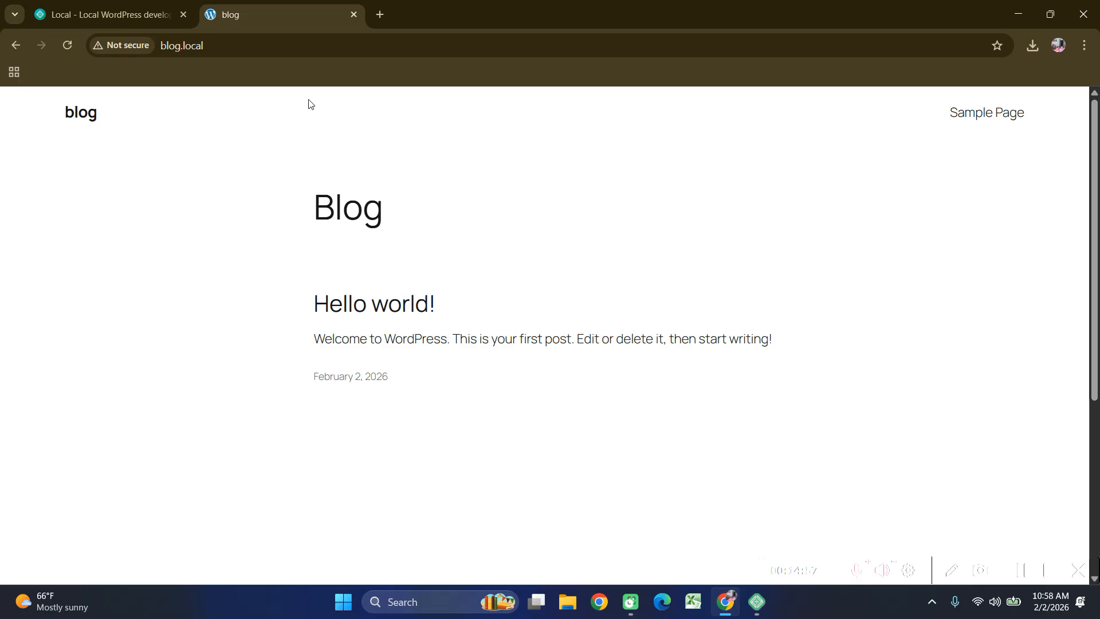
Go to blog.local/wp-admin to reach the WordPress login page.
left_click(305, 52)
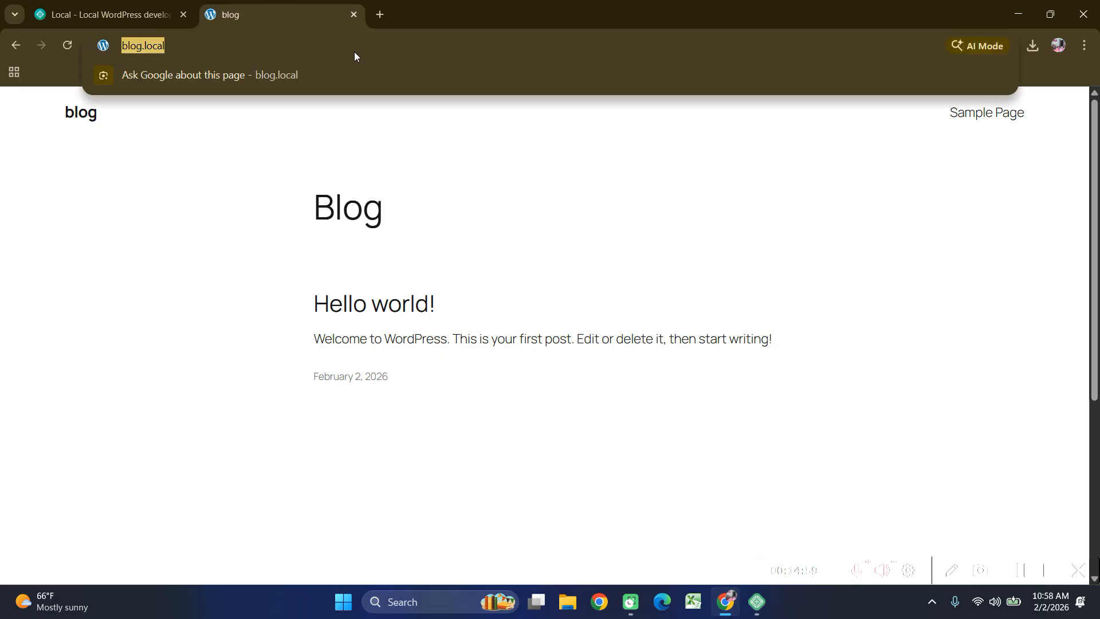
left_click(359, 45)
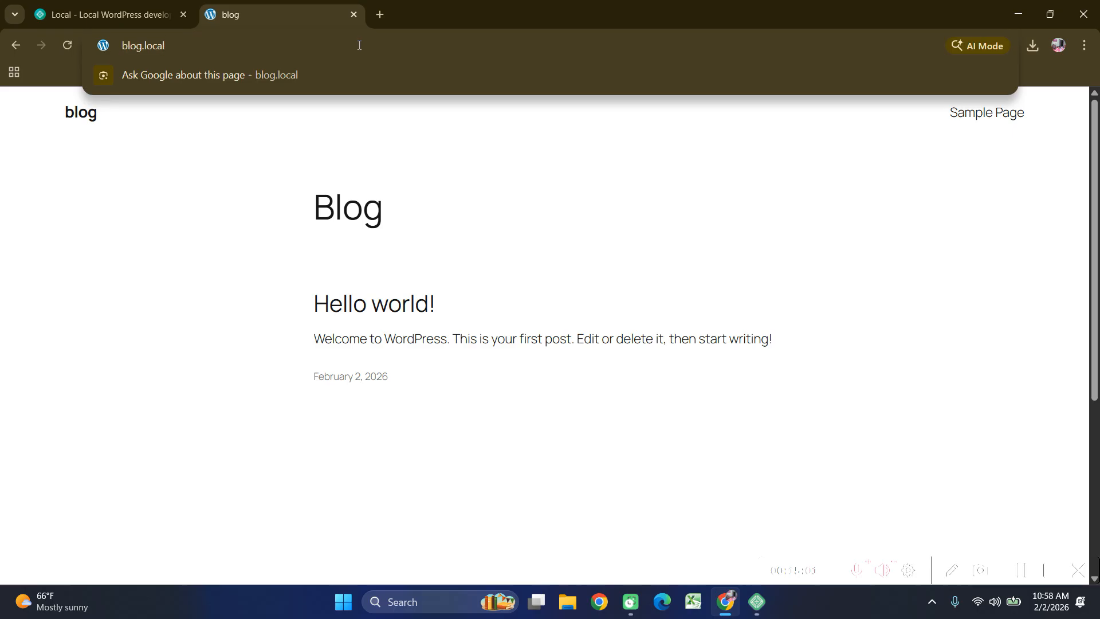
type("/")
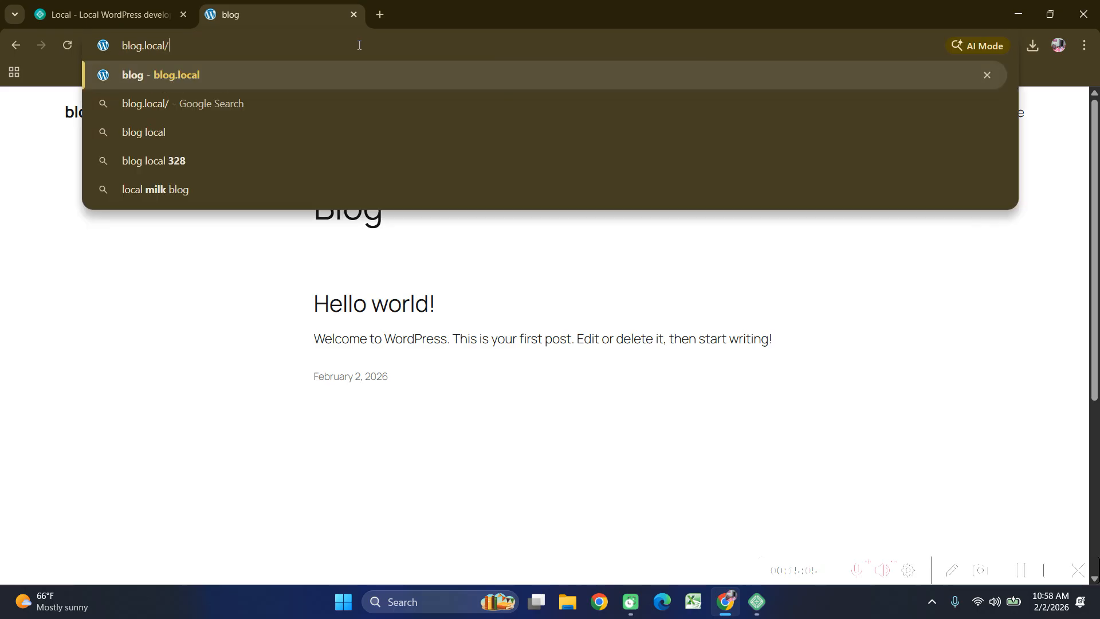
type("wp-a")
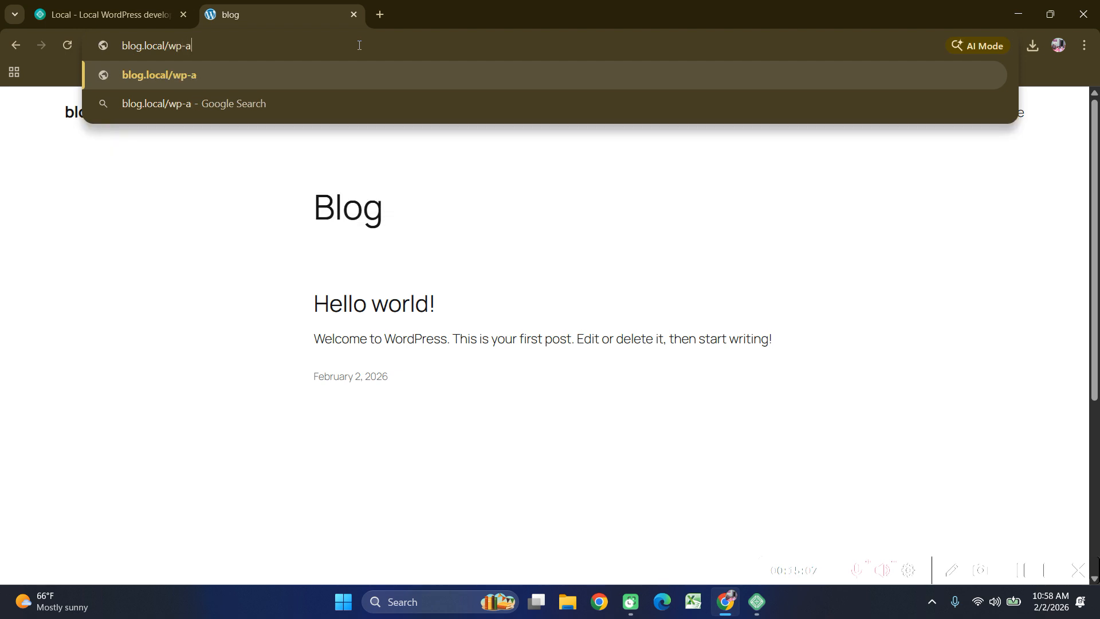
type("dmin")
key("Return")
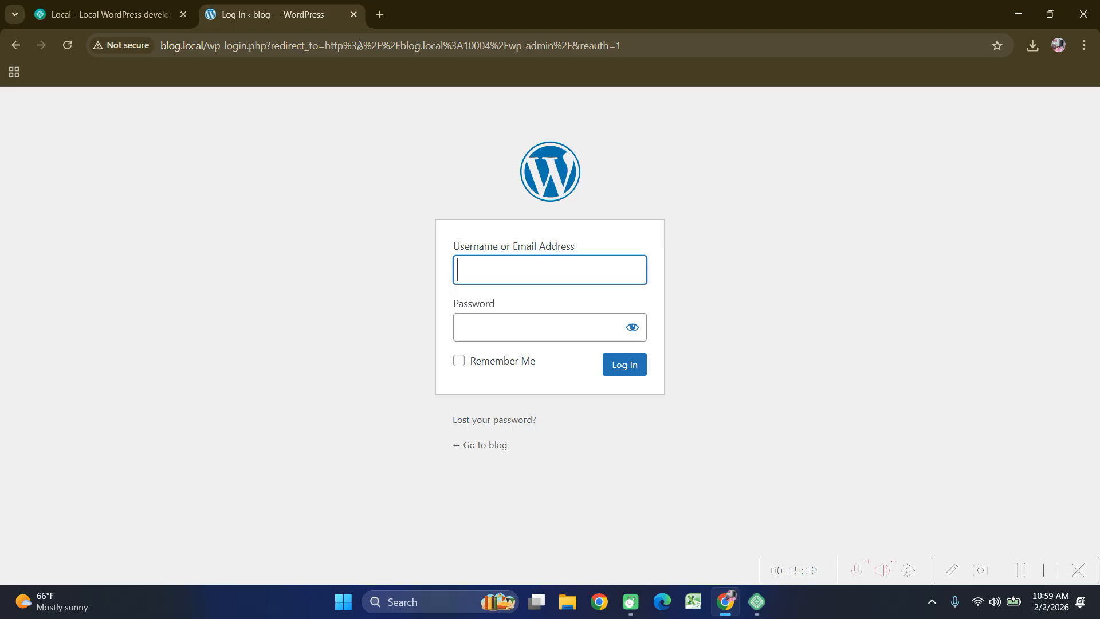
Log in as admin, move the Dashboard tab first, and save the password in Chrome.
type("admin")
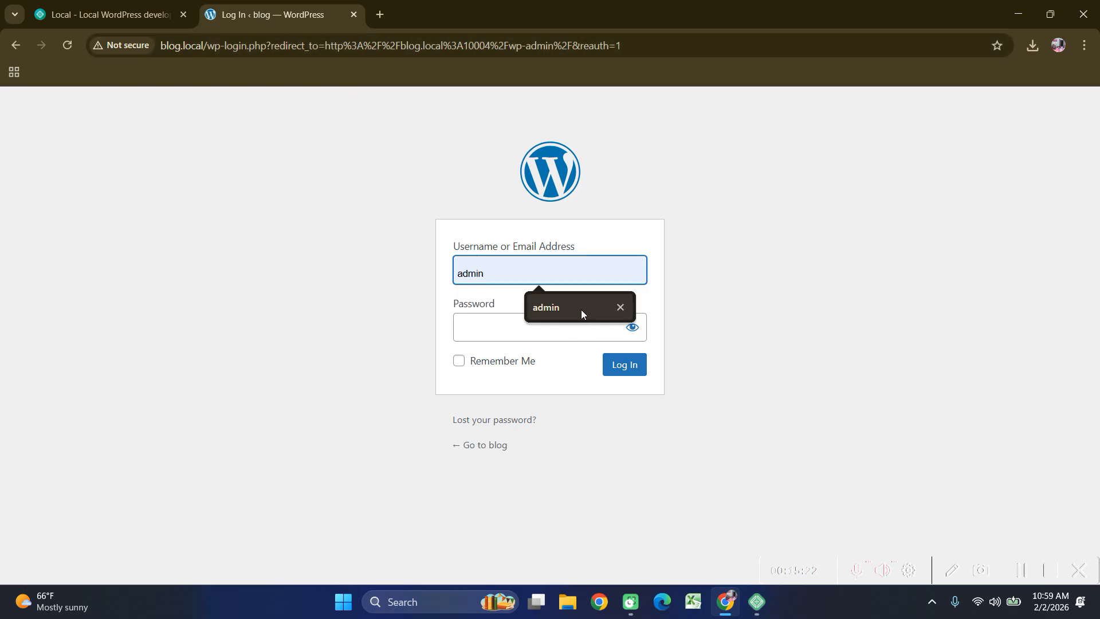
left_click(582, 307)
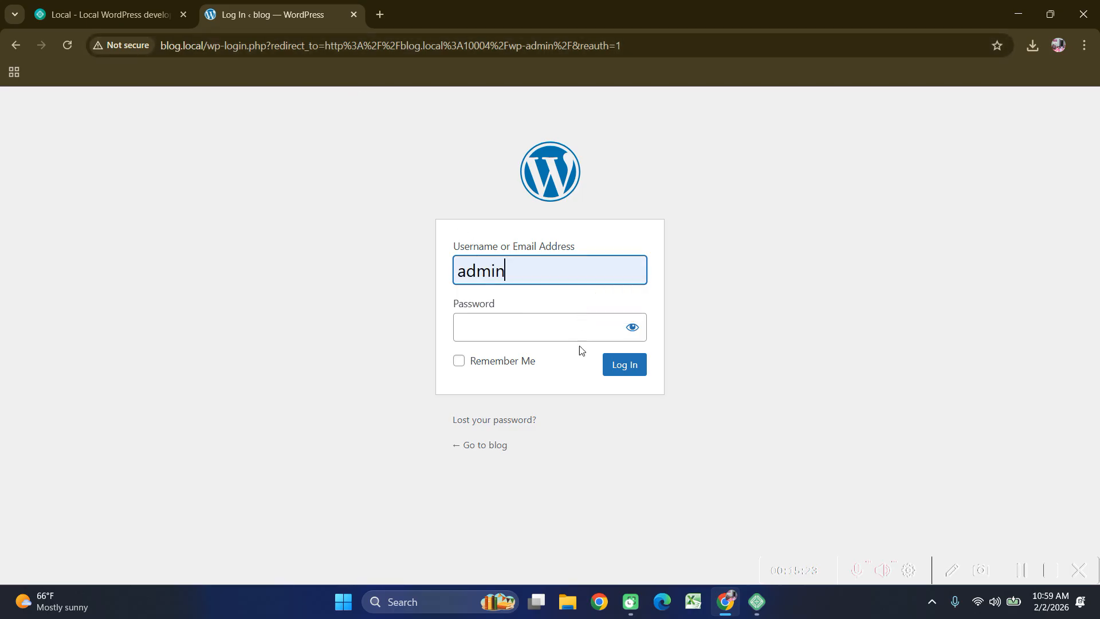
left_click(575, 331)
type("*******")
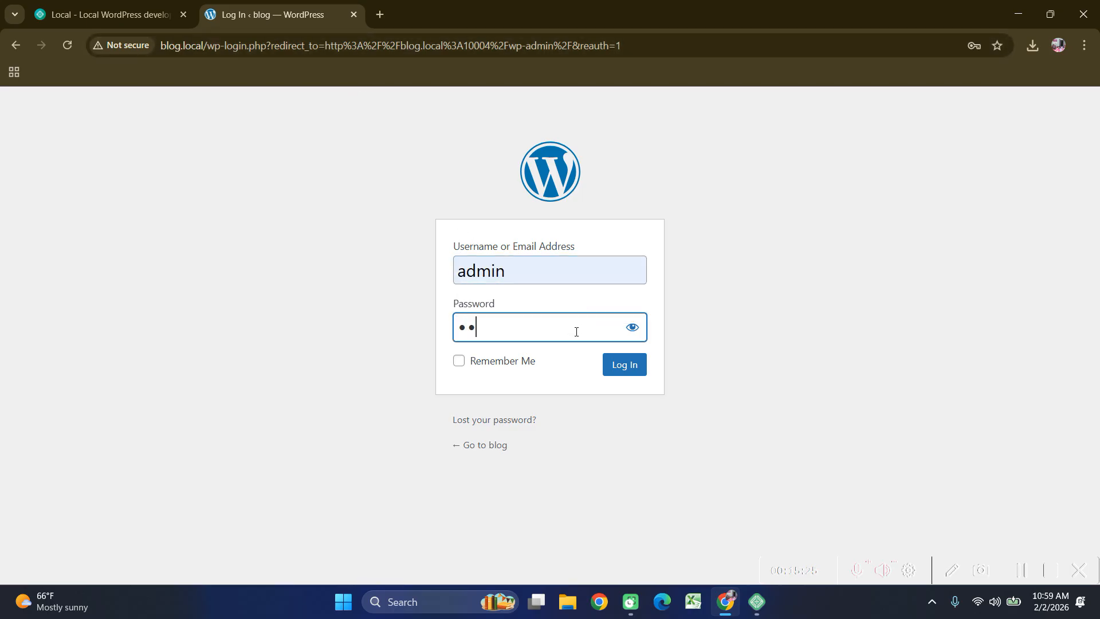
type("**")
left_click(631, 361)
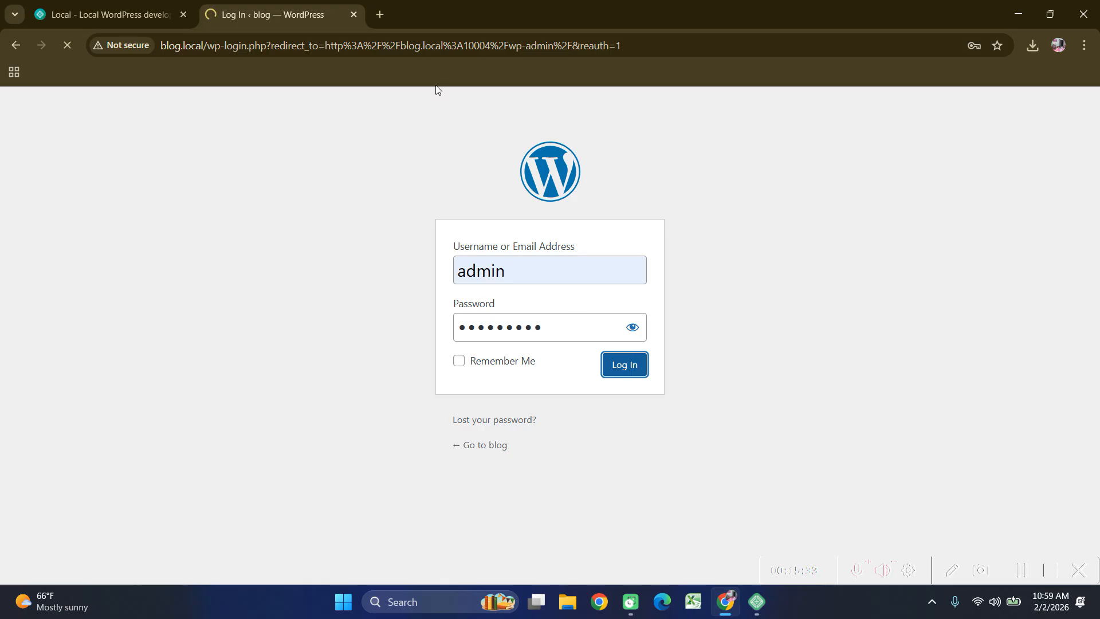
left_click_drag(159, 14, 150, 15)
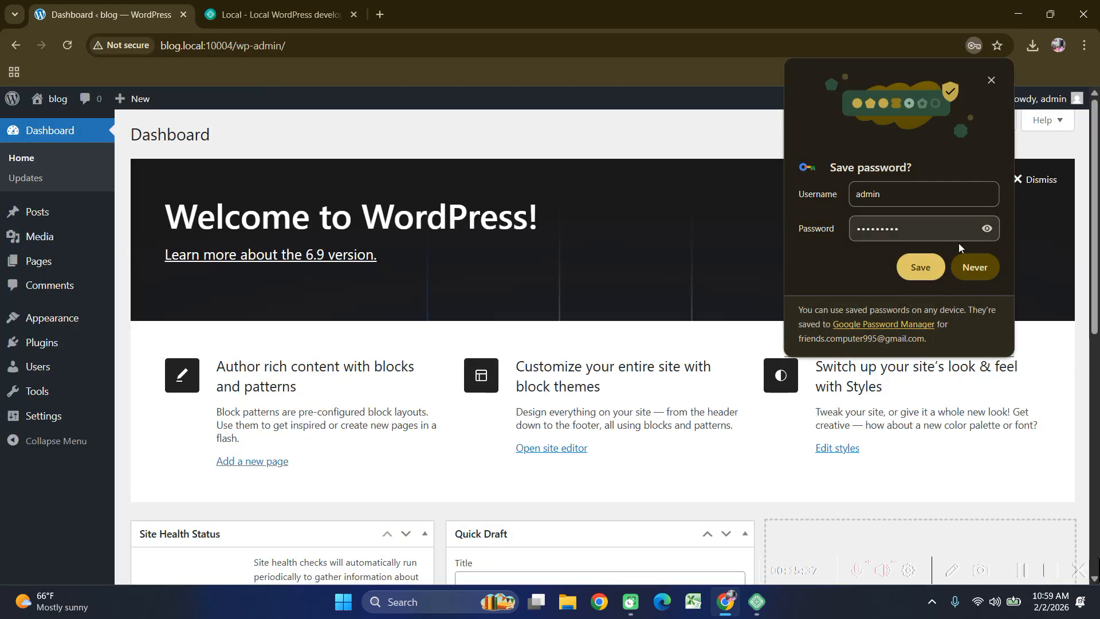
left_click(919, 265)
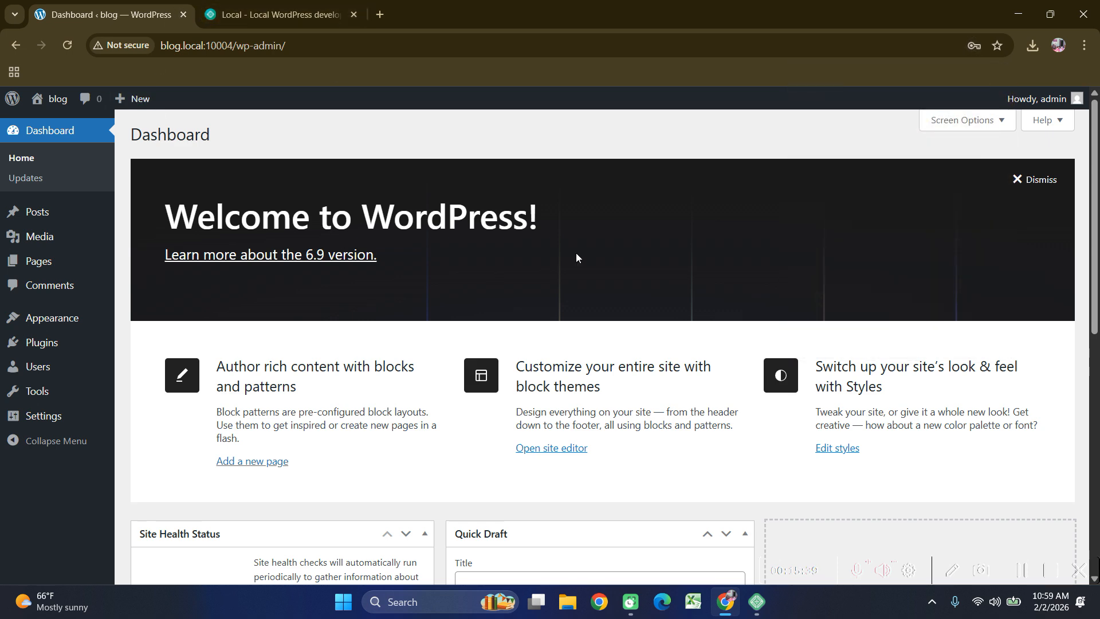
Close the Local website tab.
scroll(687, 385, "down", 3)
scroll(687, 385, "up", 3)
left_click(264, 13)
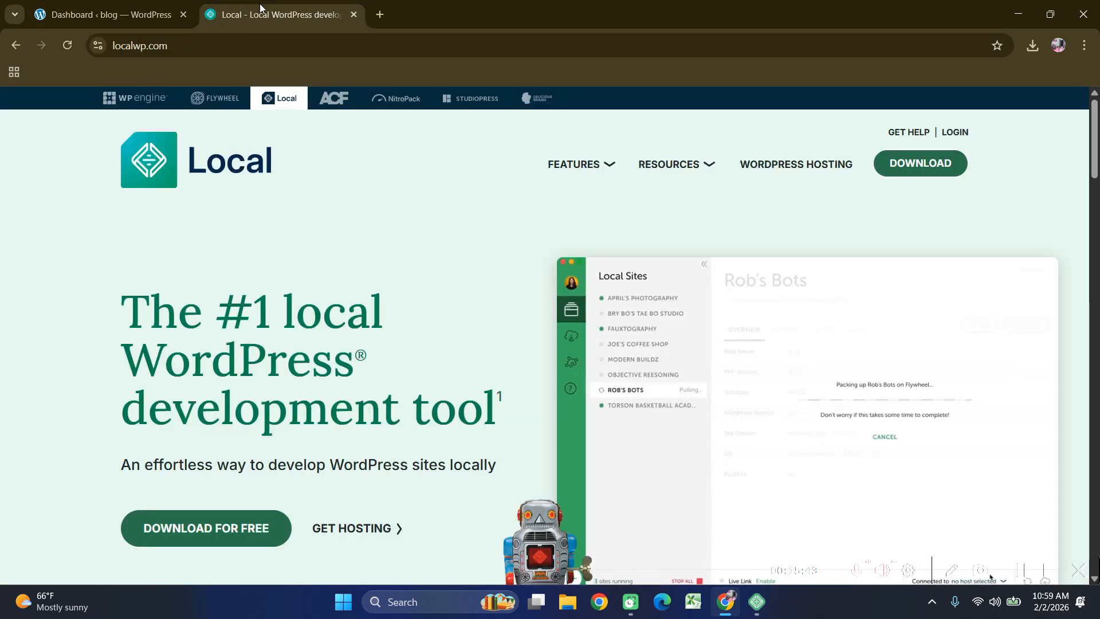
left_click(353, 14)
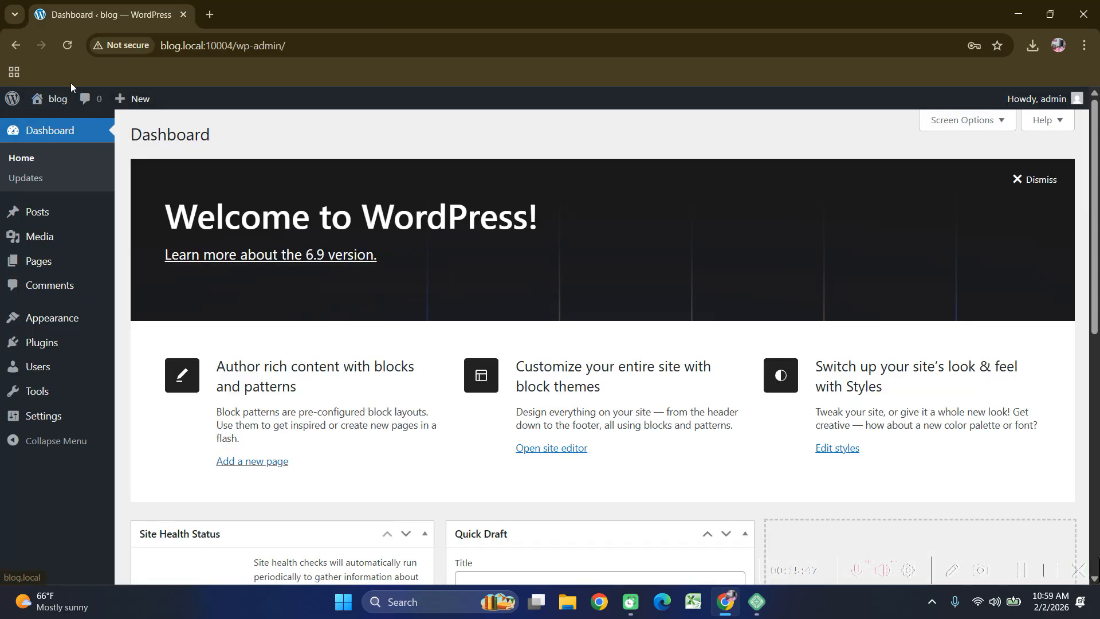
Open the live site from Visit Site in a new tab, view it, then return to the Dashboard.
mouse_move(55, 101)
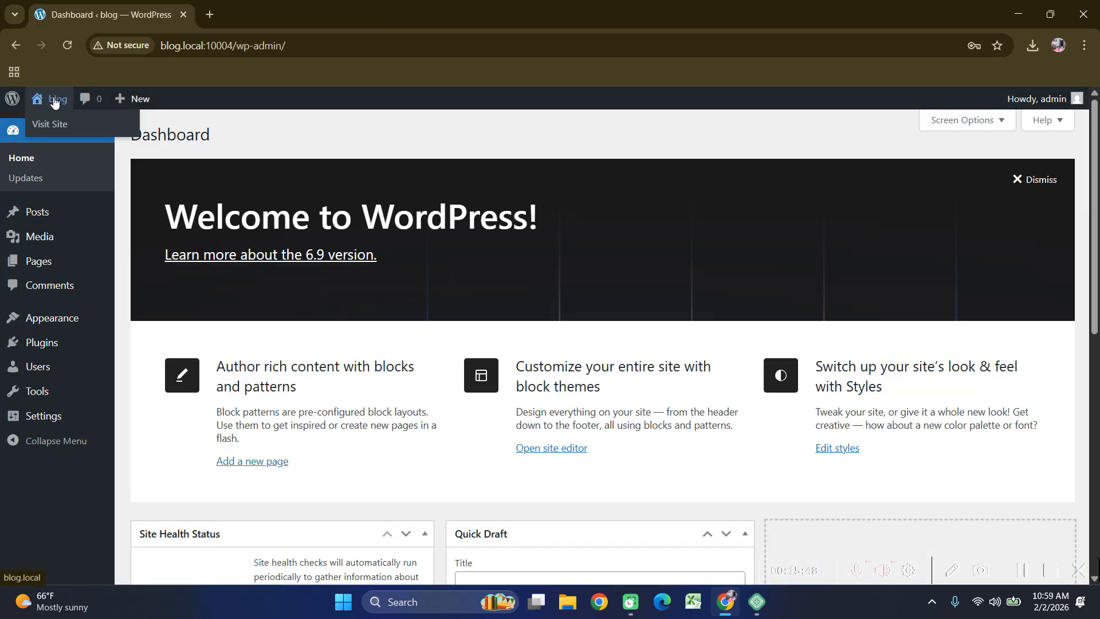
right_click(72, 132)
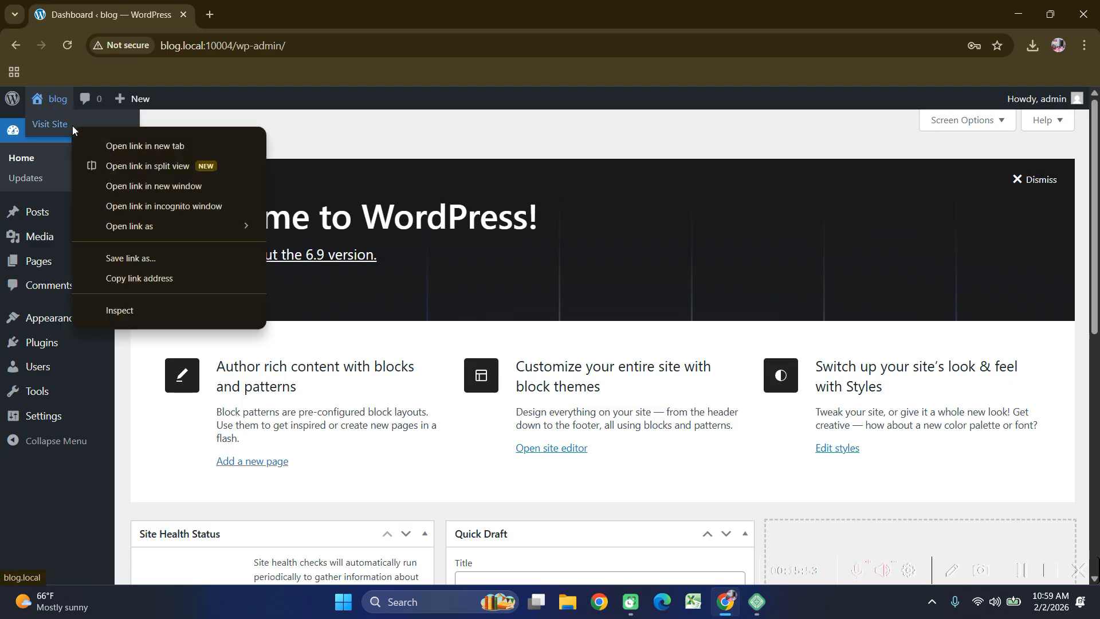
left_click(134, 146)
left_click(250, 15)
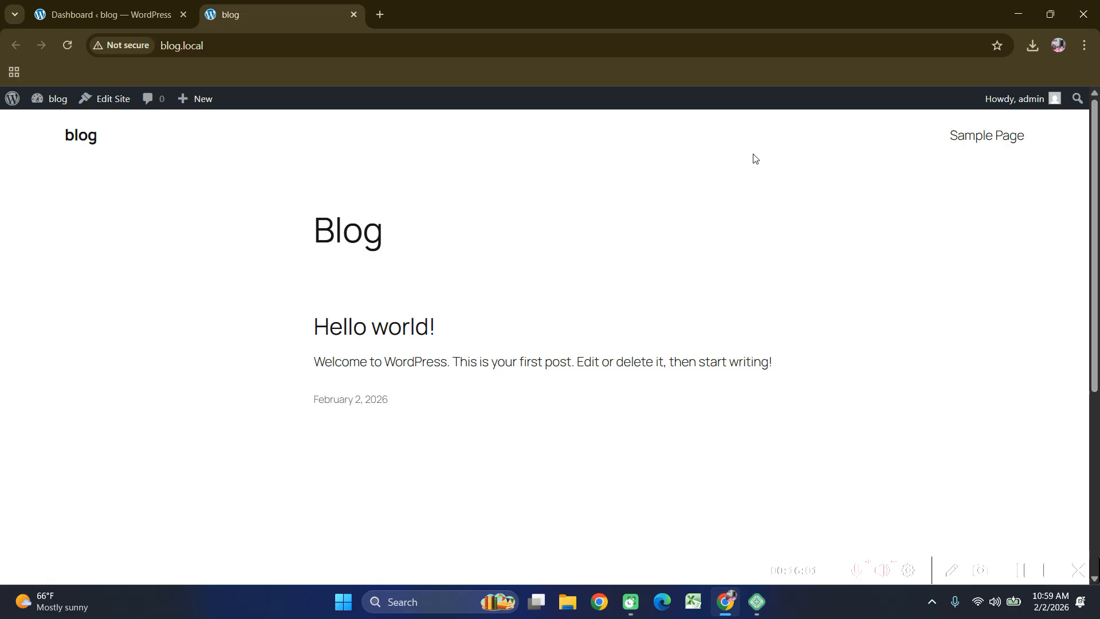
scroll(700, 261, "down", 5)
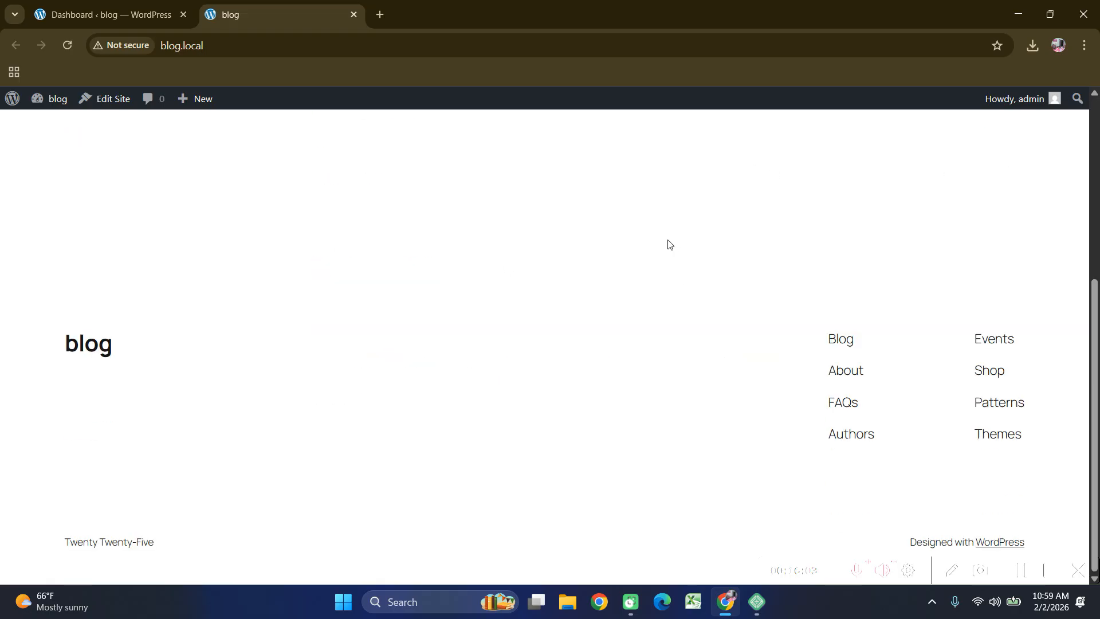
scroll(886, 251, "up", 5)
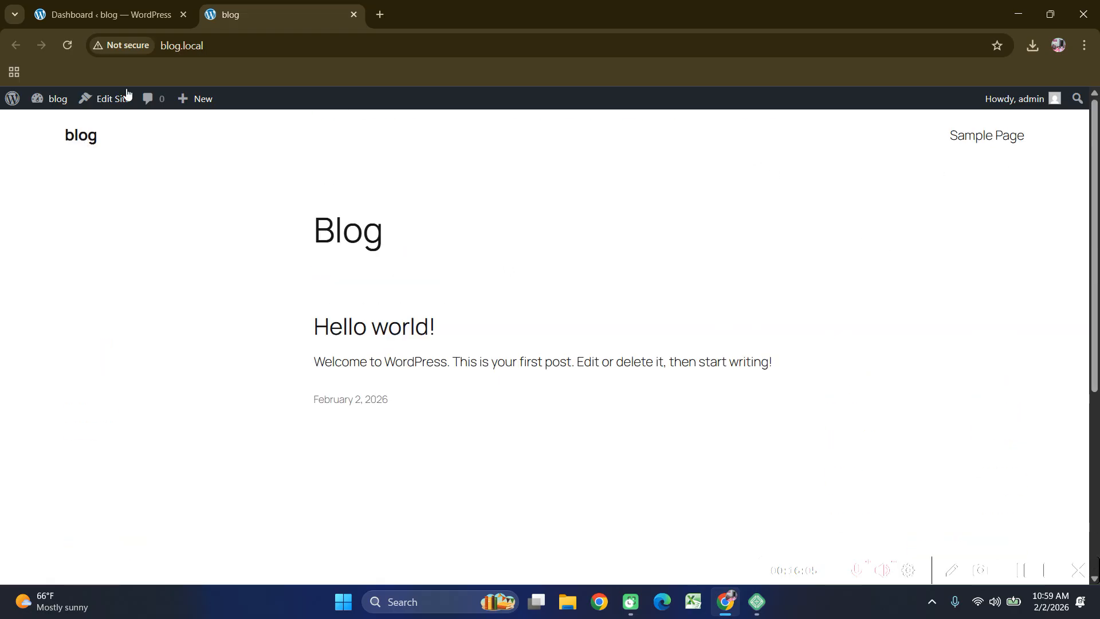
left_click(62, 15)
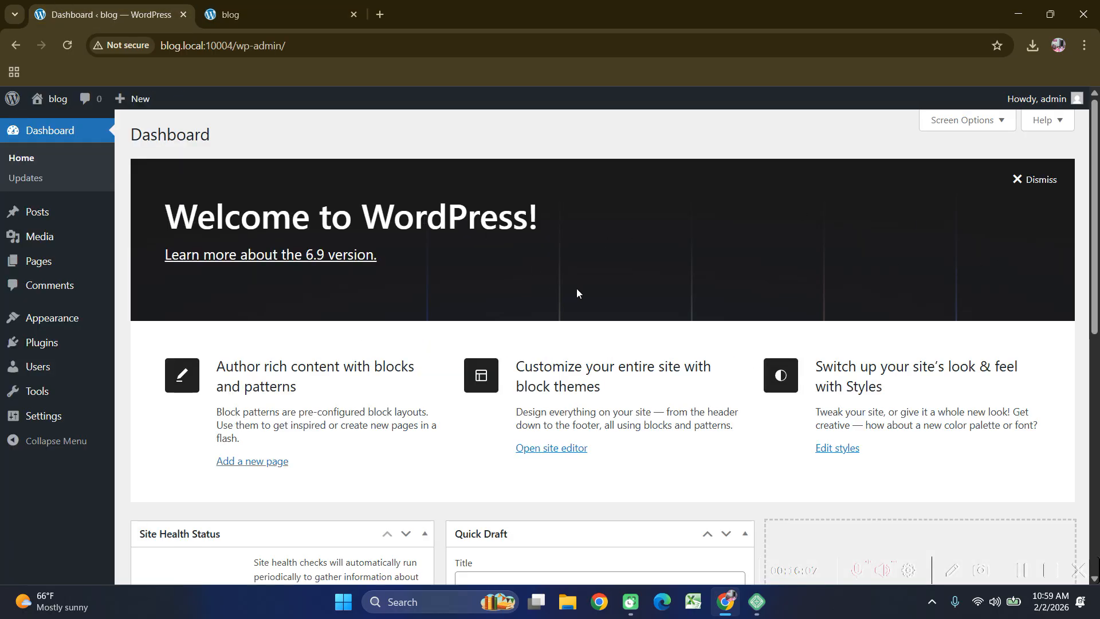
In Screen Options, uncheck Site Health Status, At a Glance, Activity, Quick Draft, Events and News, and Welcome.
scroll(576, 287, "down", 8)
scroll(548, 286, "up", 10)
scroll(686, 236, "down", 8)
scroll(685, 235, "up", 8)
left_click(960, 127)
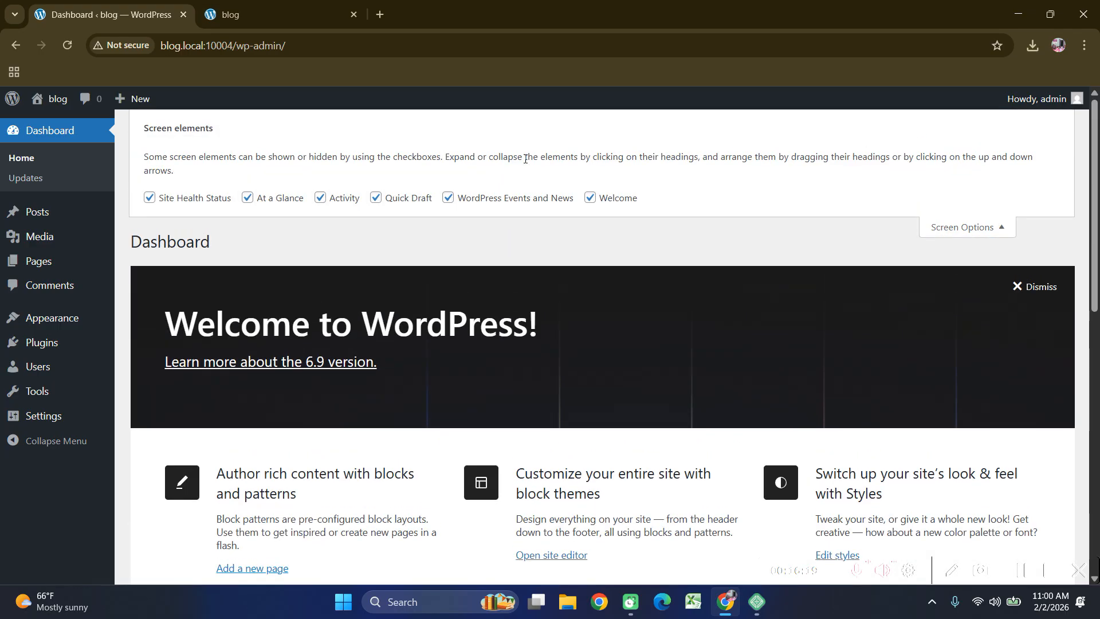
left_click(151, 198)
left_click(272, 201)
left_click(327, 200)
left_click(399, 201)
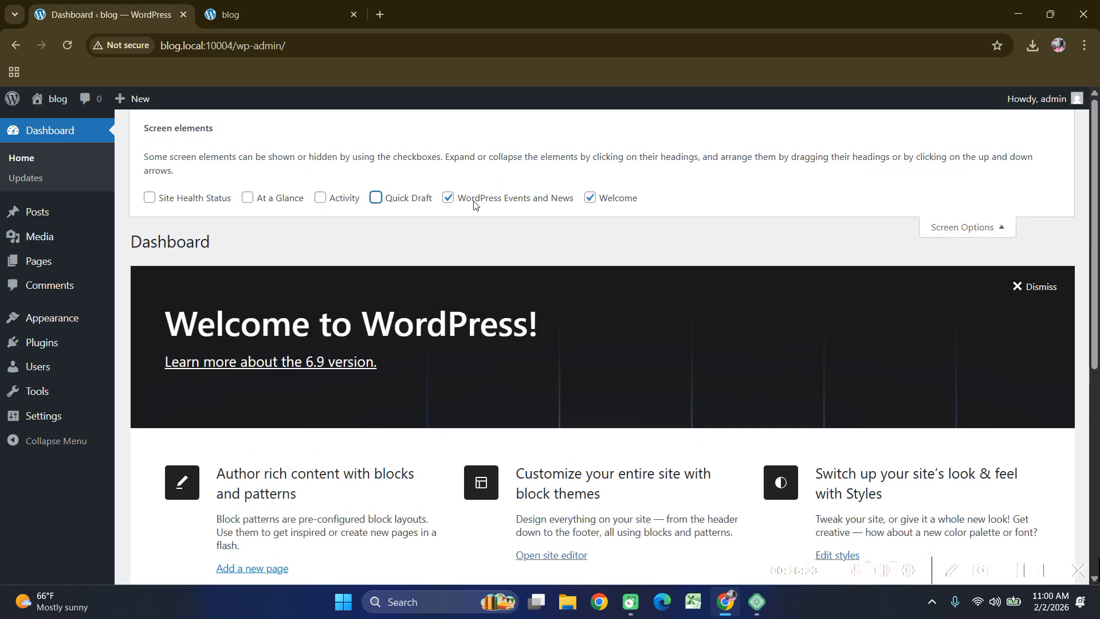
left_click(470, 202)
left_click(604, 200)
left_click(981, 213)
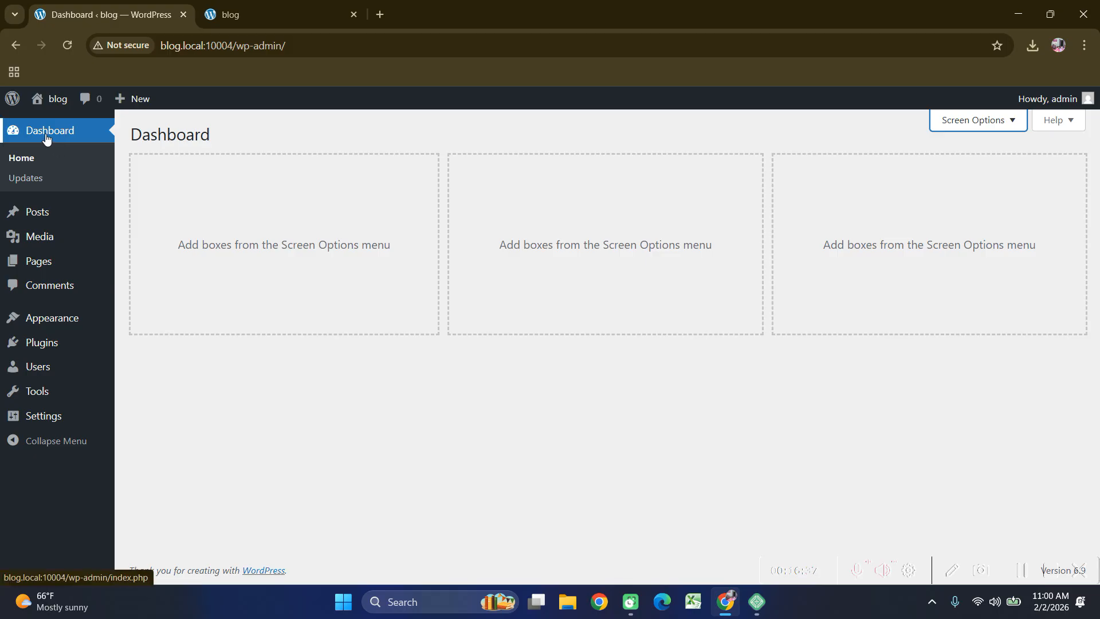
Check All Posts, which lists only Hello world!, then view the live blog tab.
mouse_move(49, 216)
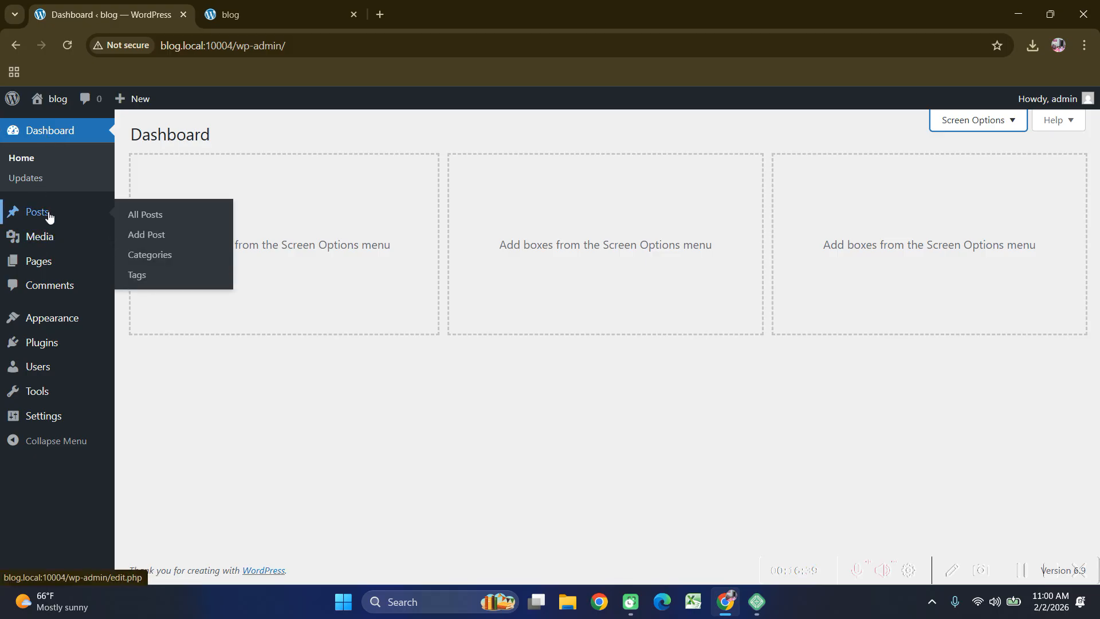
left_click(248, 10)
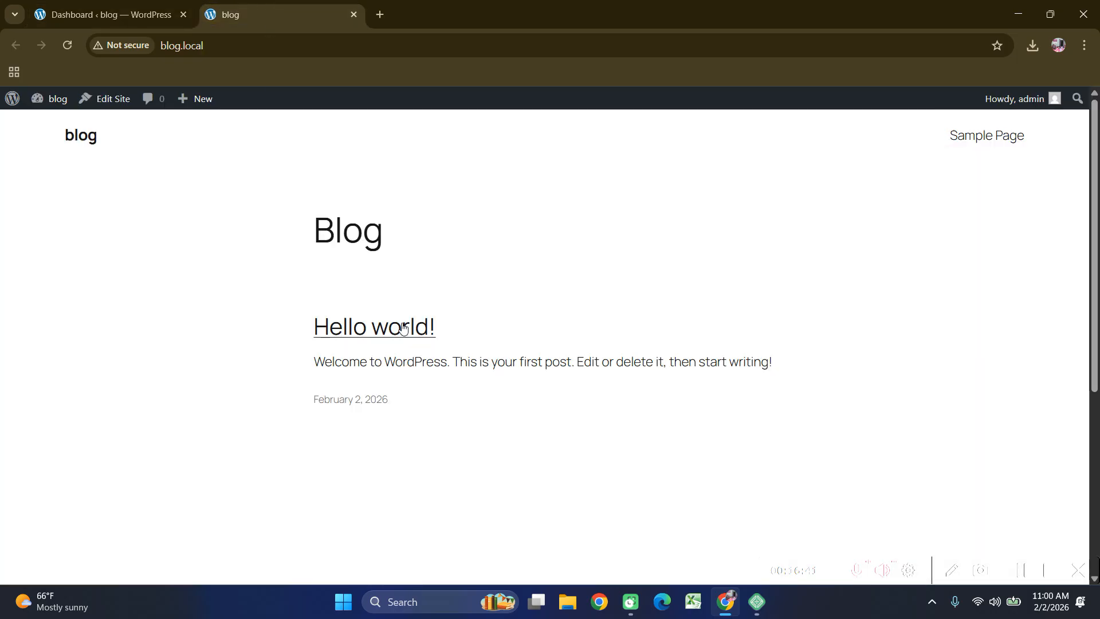
left_click(109, 14)
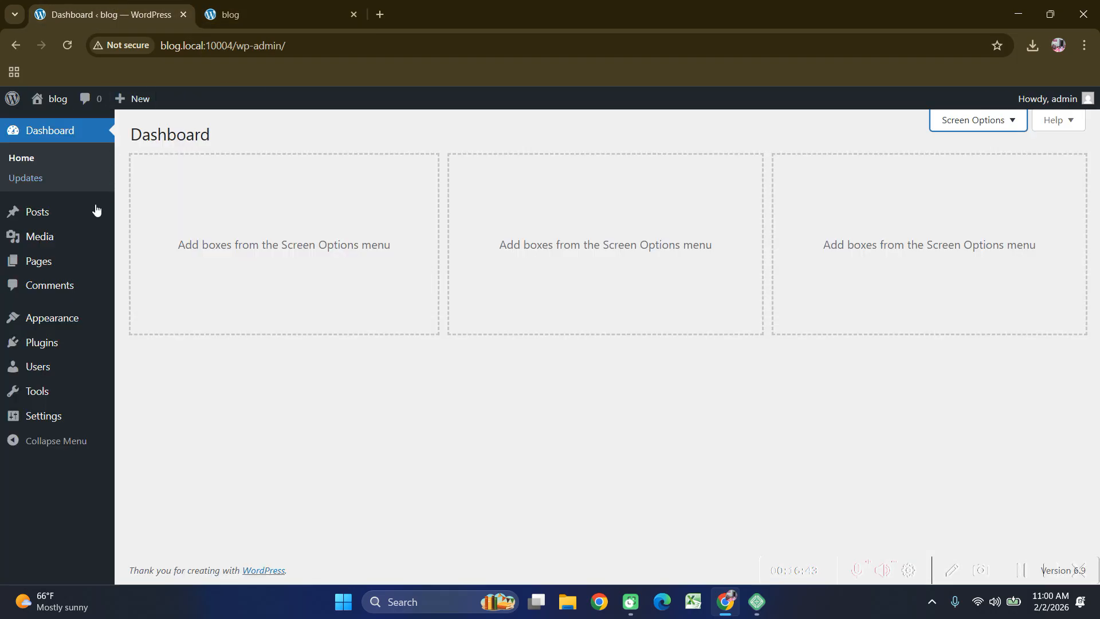
left_click(37, 213)
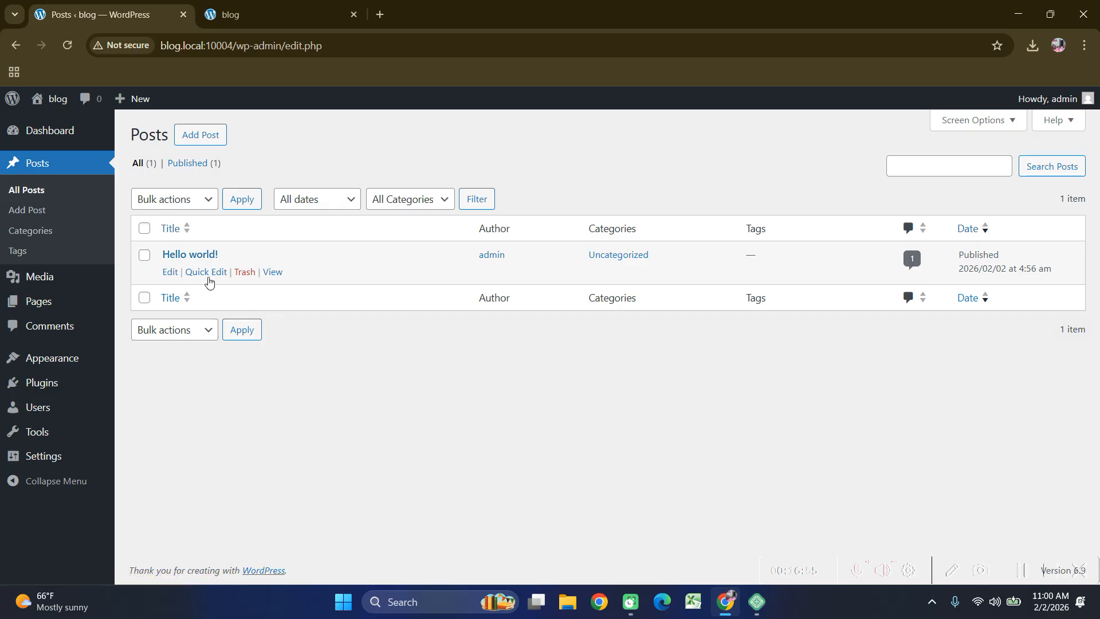
left_click(262, 13)
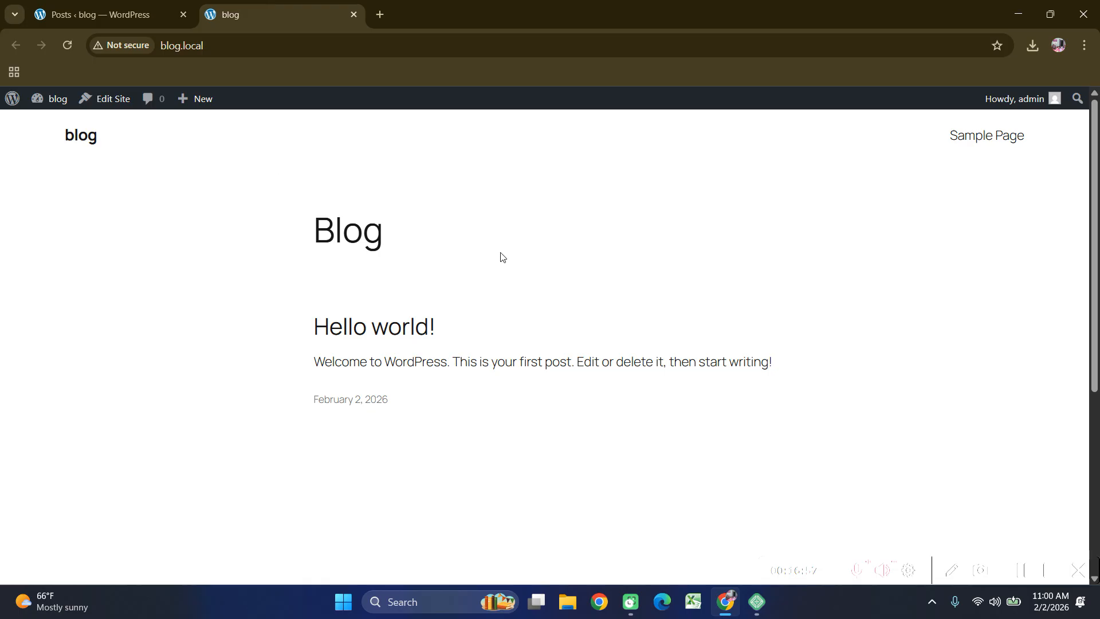
left_click(381, 14)
Search Google for 'prothom alo' in the new tab.
left_click(332, 46)
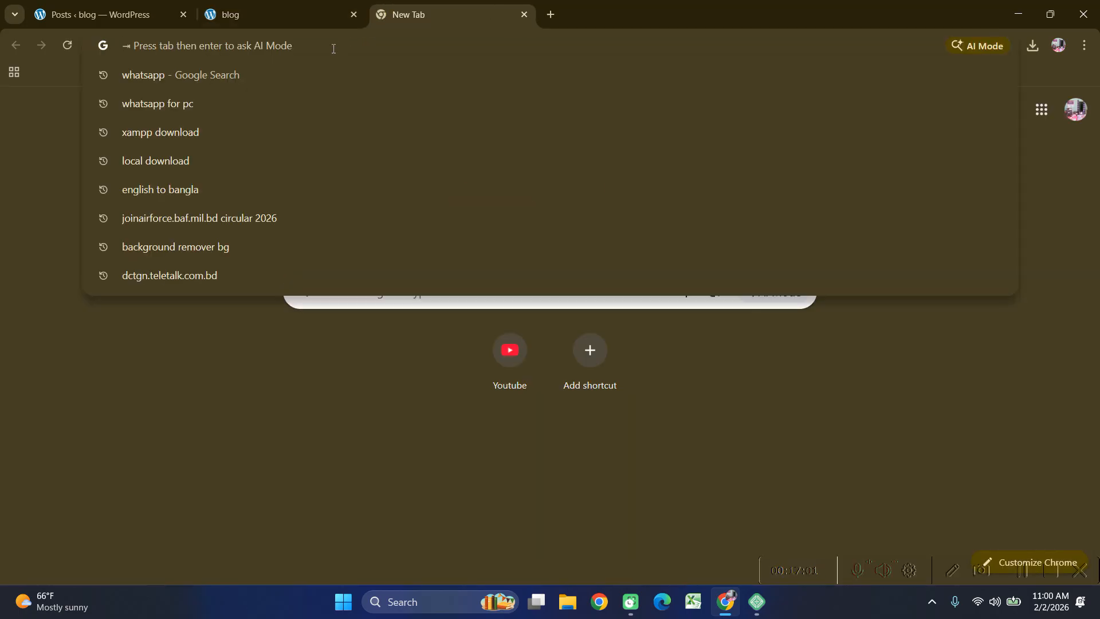
type("pro")
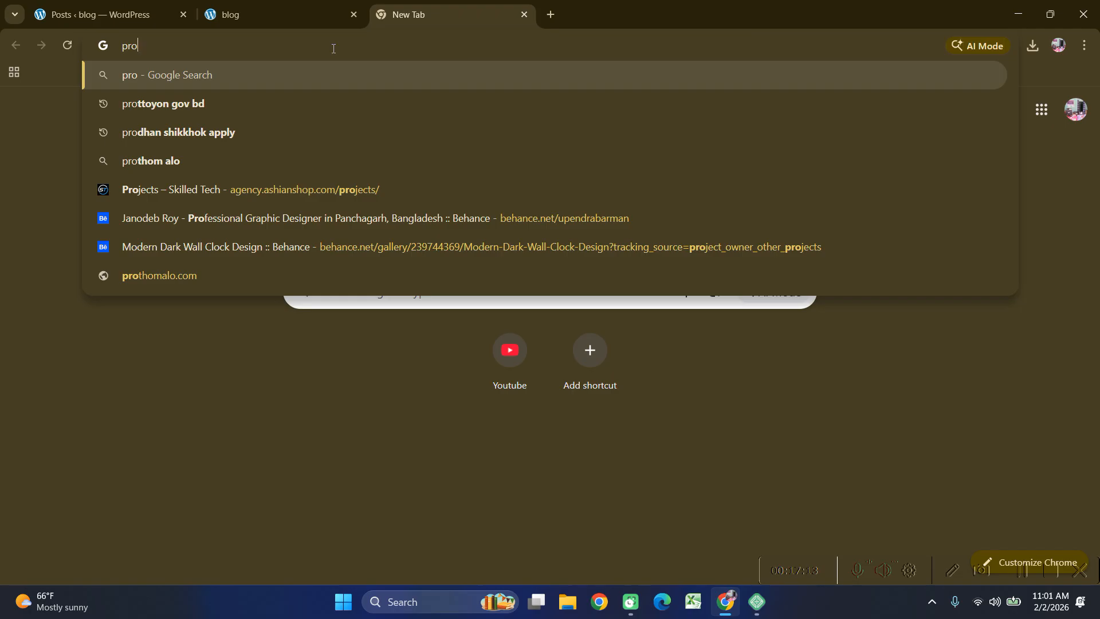
type("thom")
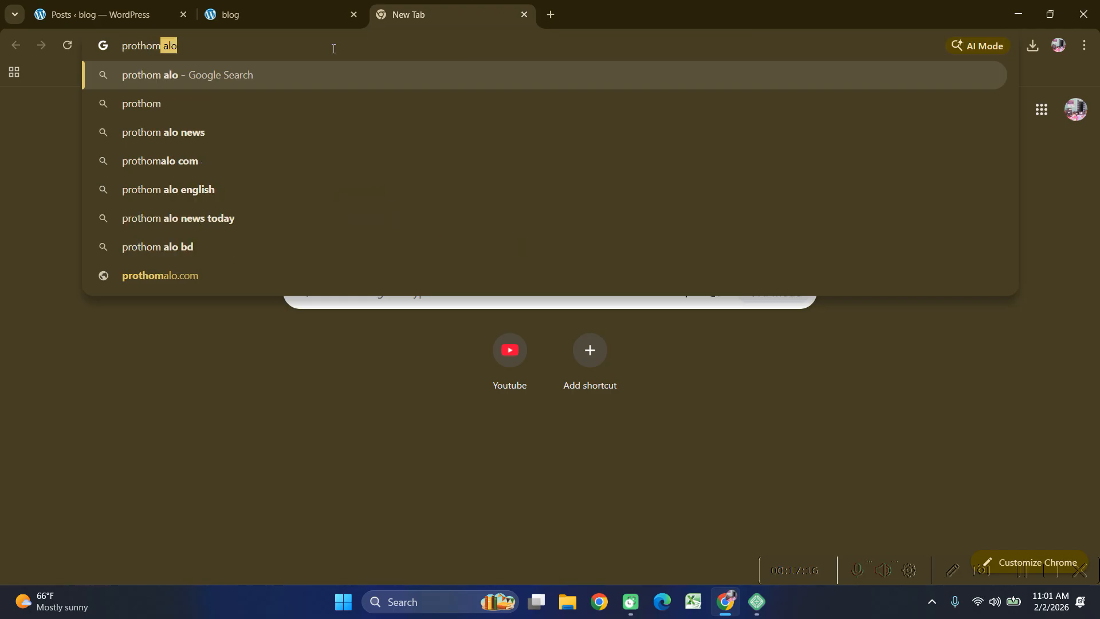
key("Return")
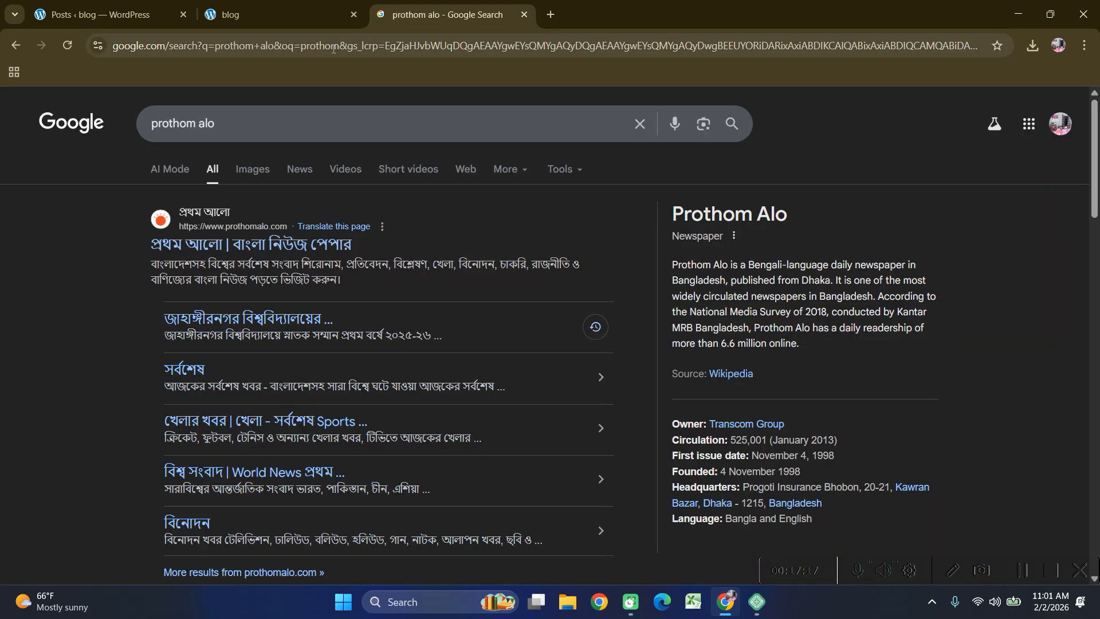
left_click(207, 247)
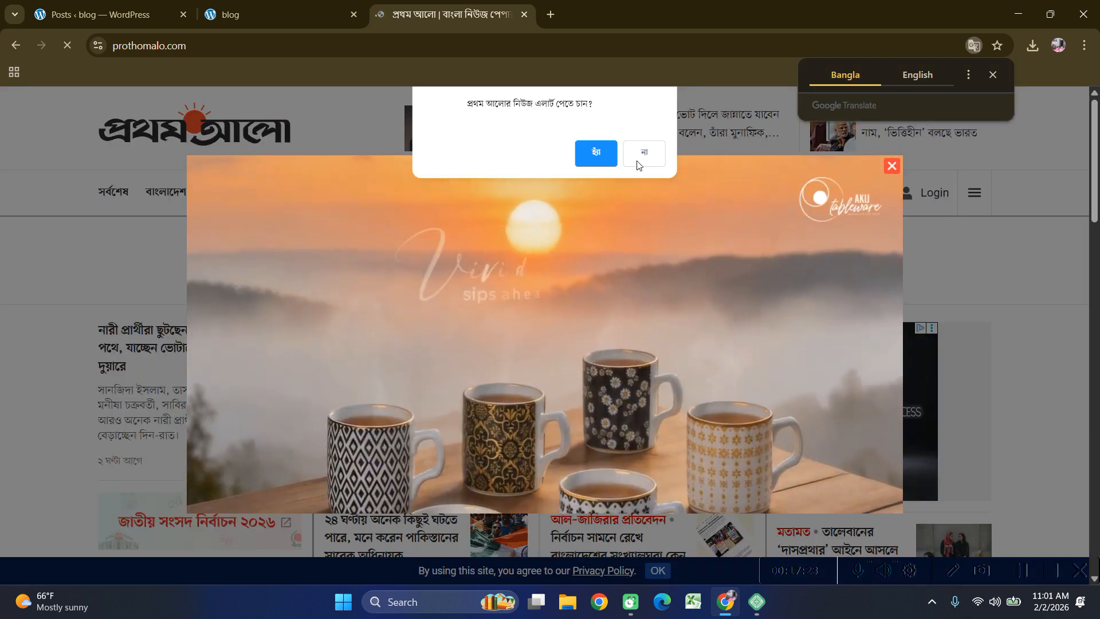
Dismiss Prothom Alo's pop-ups and browse the বিনোদন entertainment section.
left_click(644, 154)
left_click(896, 166)
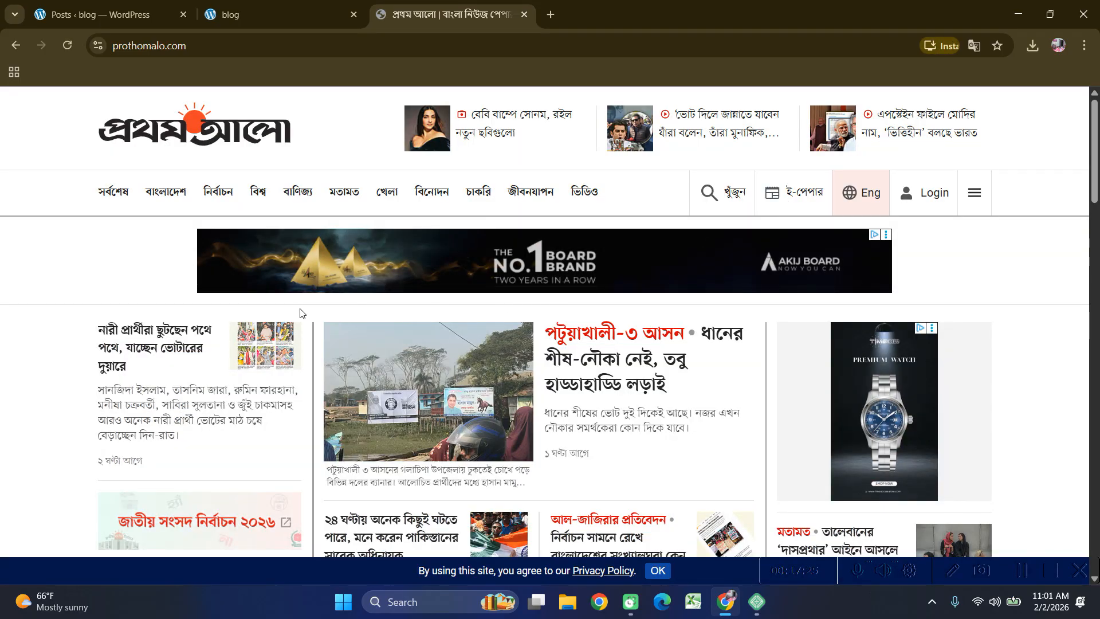
scroll(195, 305, "down", 4)
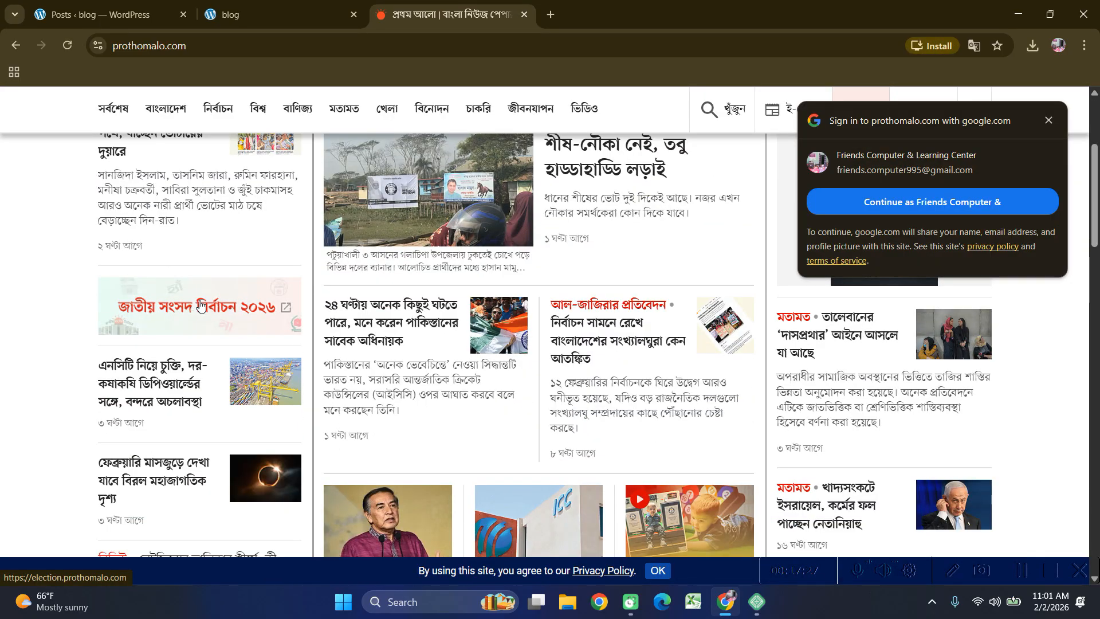
scroll(226, 303, "down", 3)
scroll(239, 298, "up", 6)
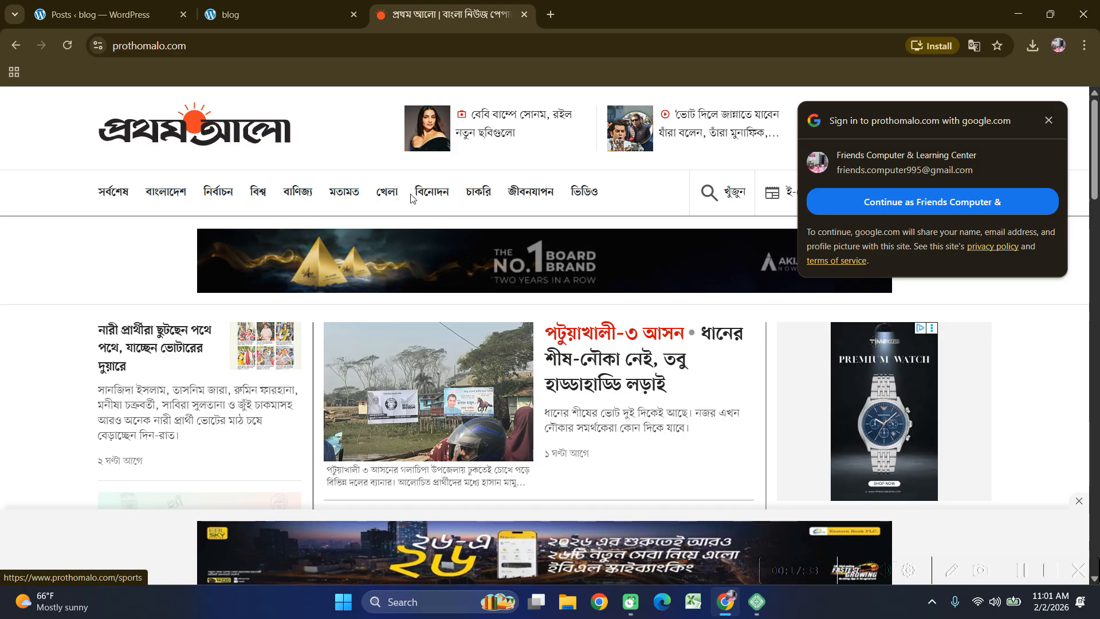
left_click(431, 191)
scroll(444, 290, "down", 2)
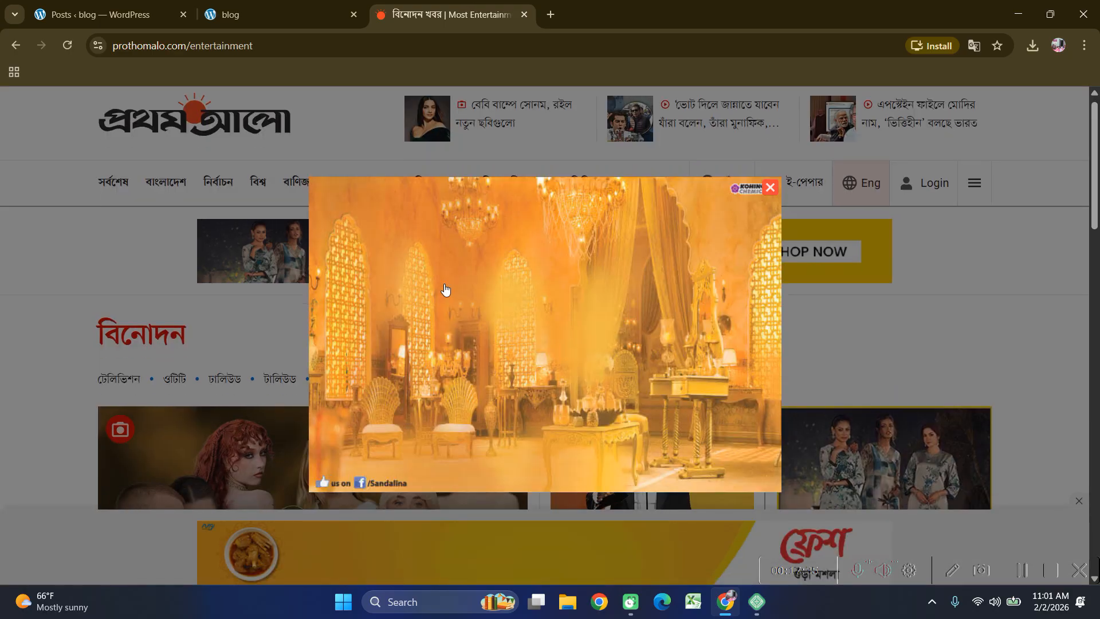
left_click(770, 187)
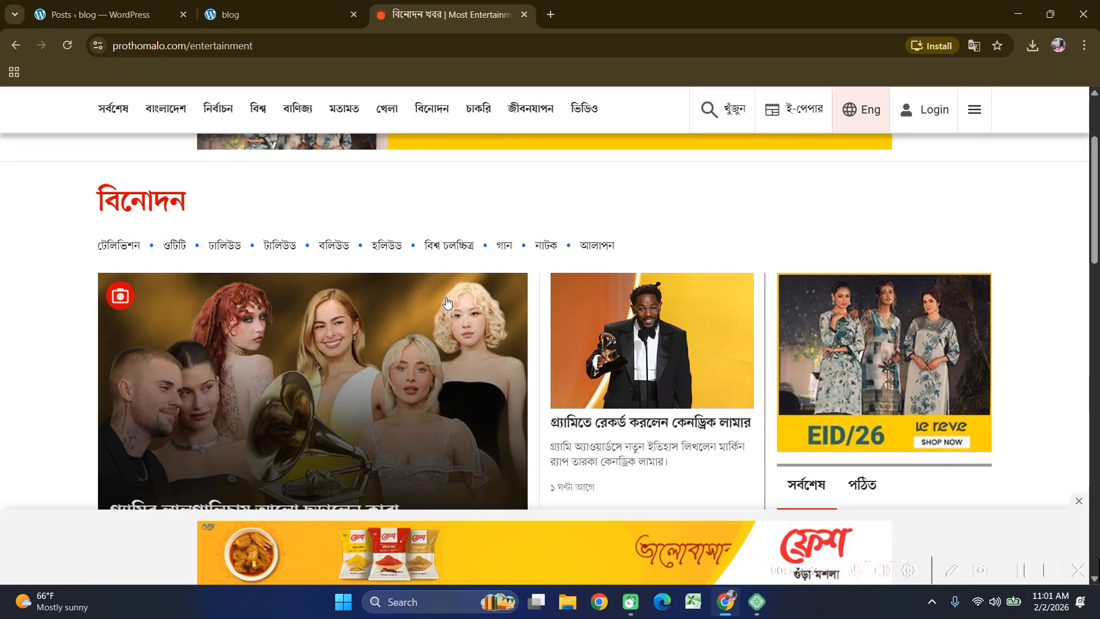
scroll(428, 304, "down", 5)
scroll(435, 298, "up", 8)
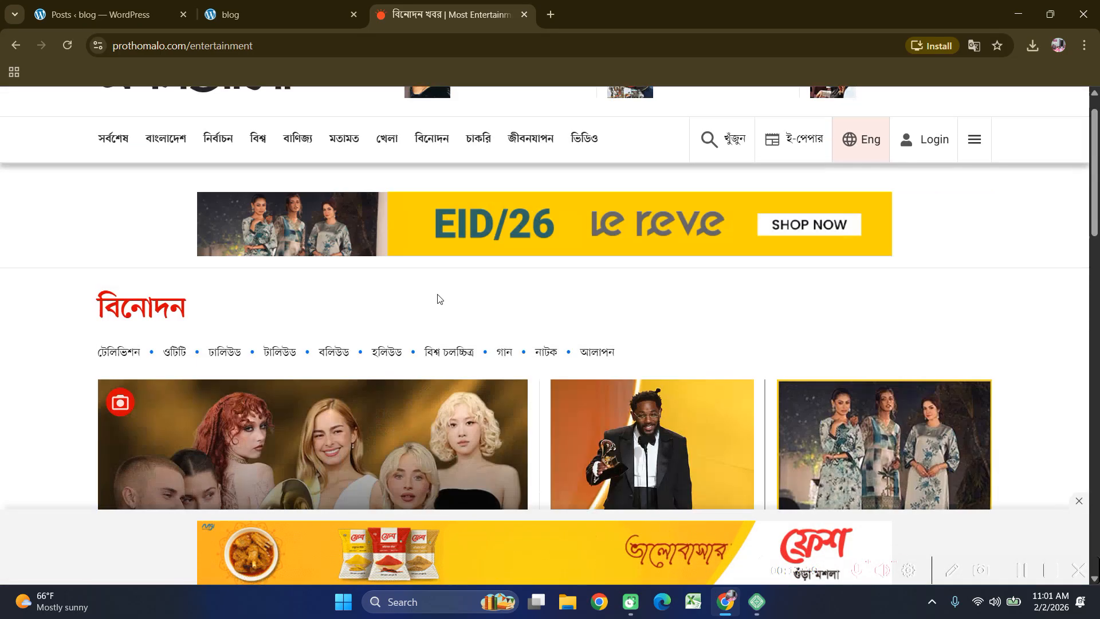
scroll(355, 338, "down", 5)
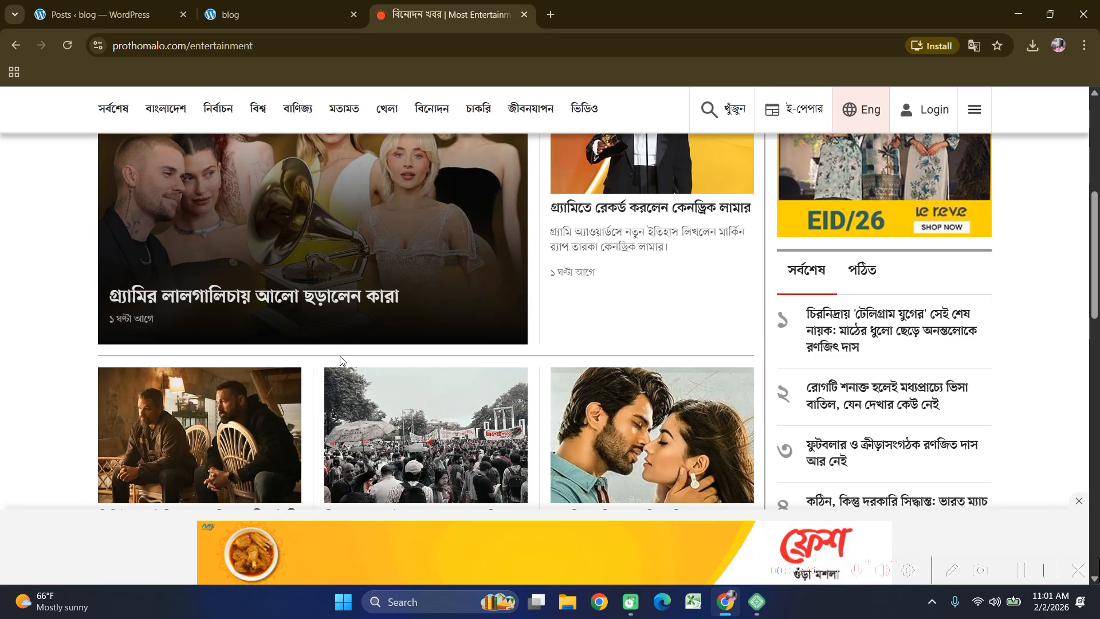
scroll(340, 359, "down", 3)
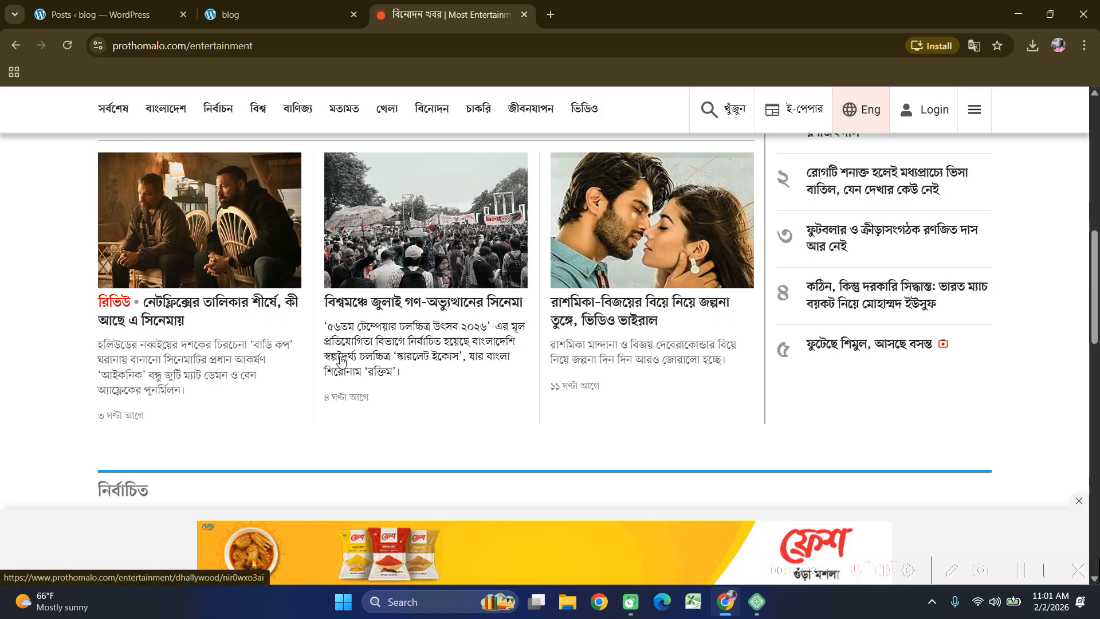
Open the Netflix review article and select its headline 'নেটফ্লিক্সের তালিকার শীর্ষে, কী আছে এ সিনেমায়'.
left_click(246, 309)
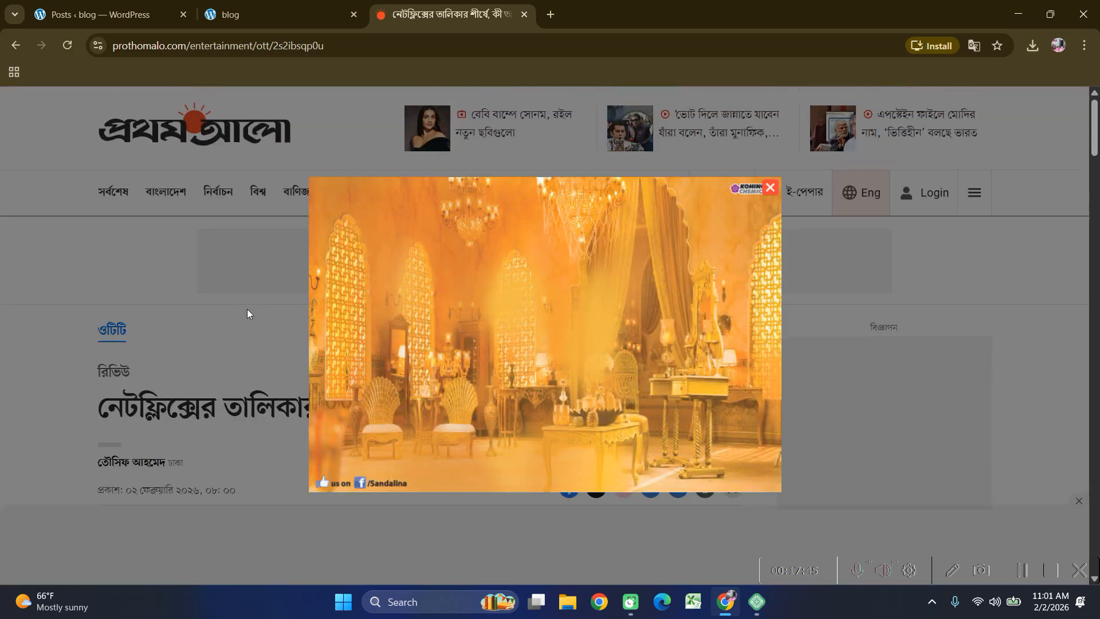
scroll(343, 366, "down", 3)
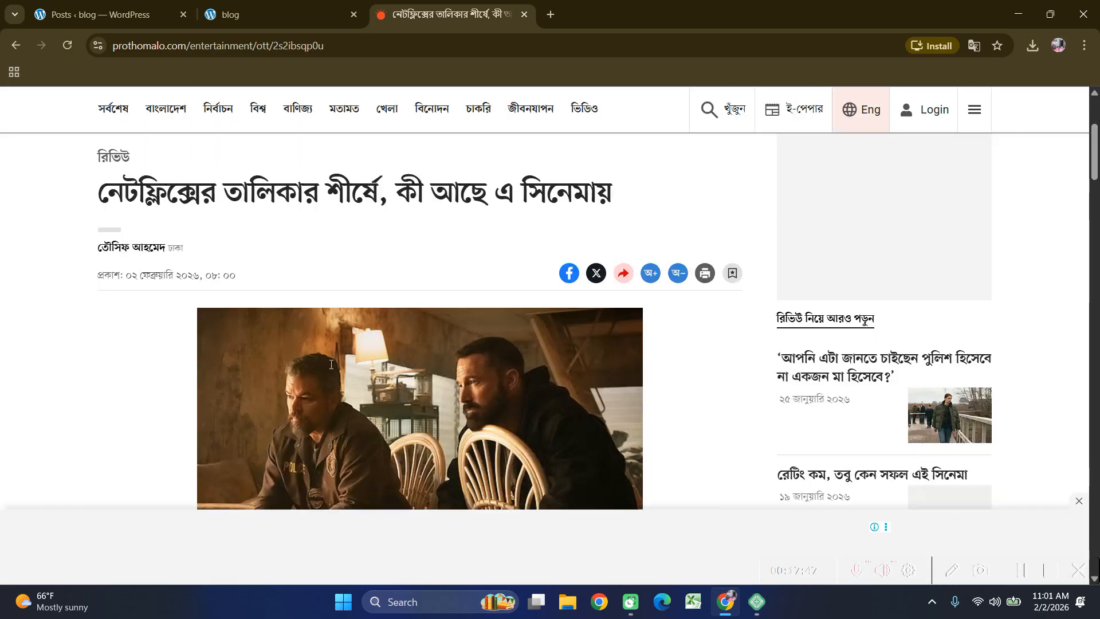
scroll(330, 364, "up", 2)
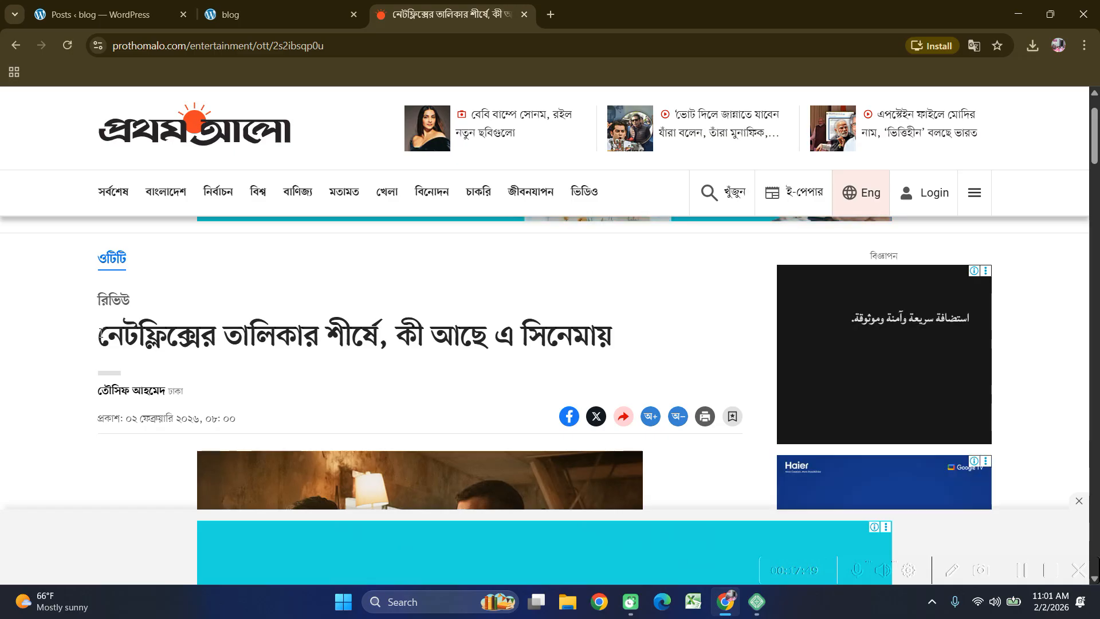
left_click_drag(101, 333, 677, 334)
key("ctrl+c")
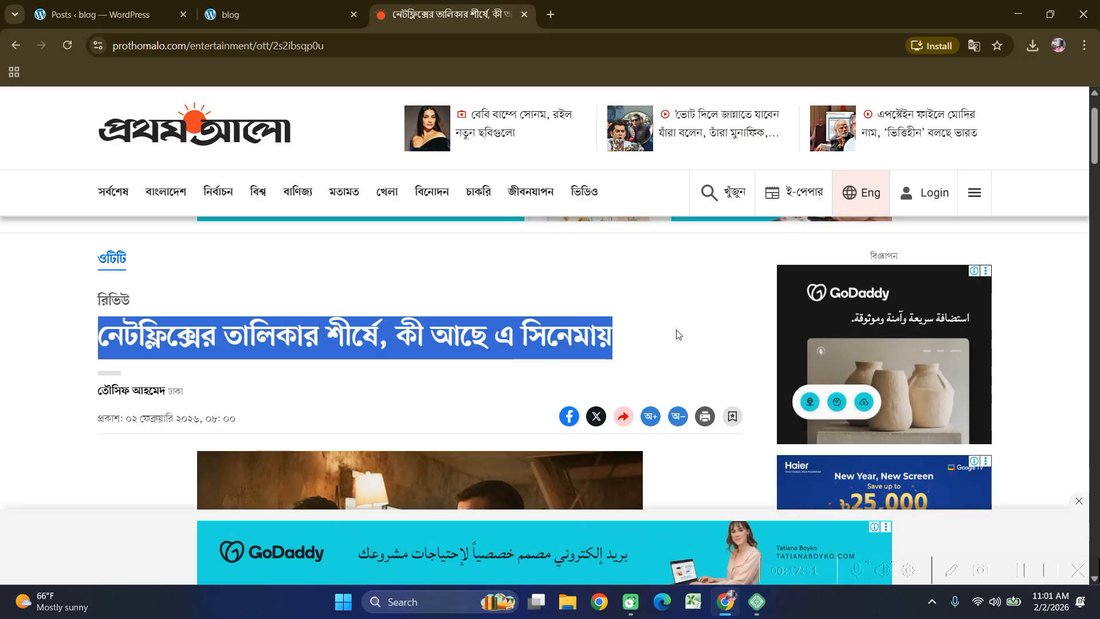
left_click(103, 14)
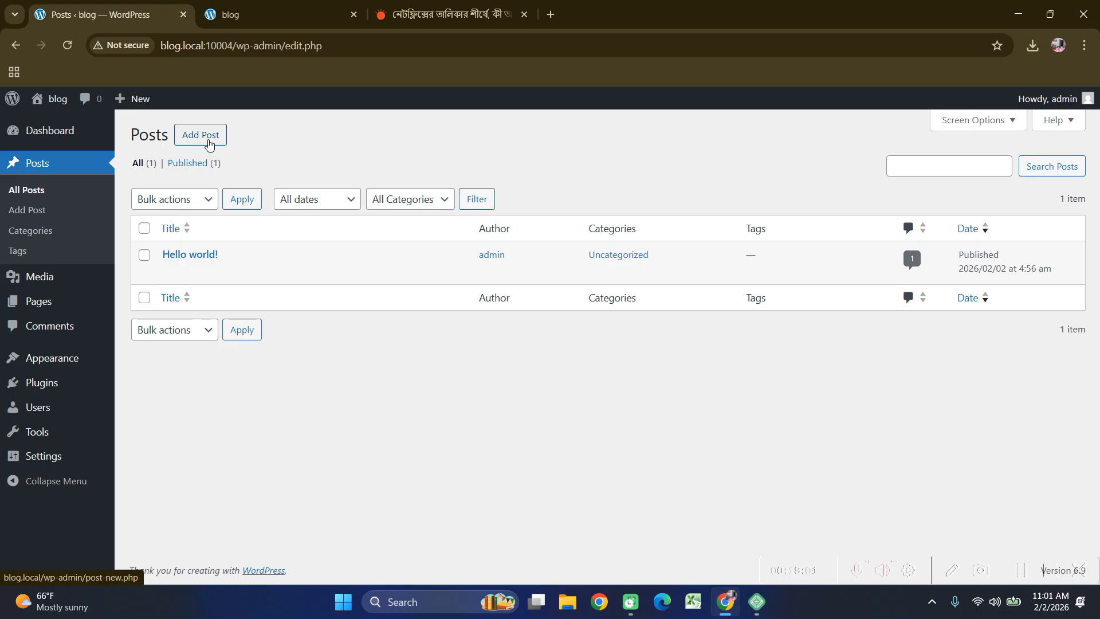
Start a new post and paste the copied Netflix review headline as its title.
left_click(209, 144)
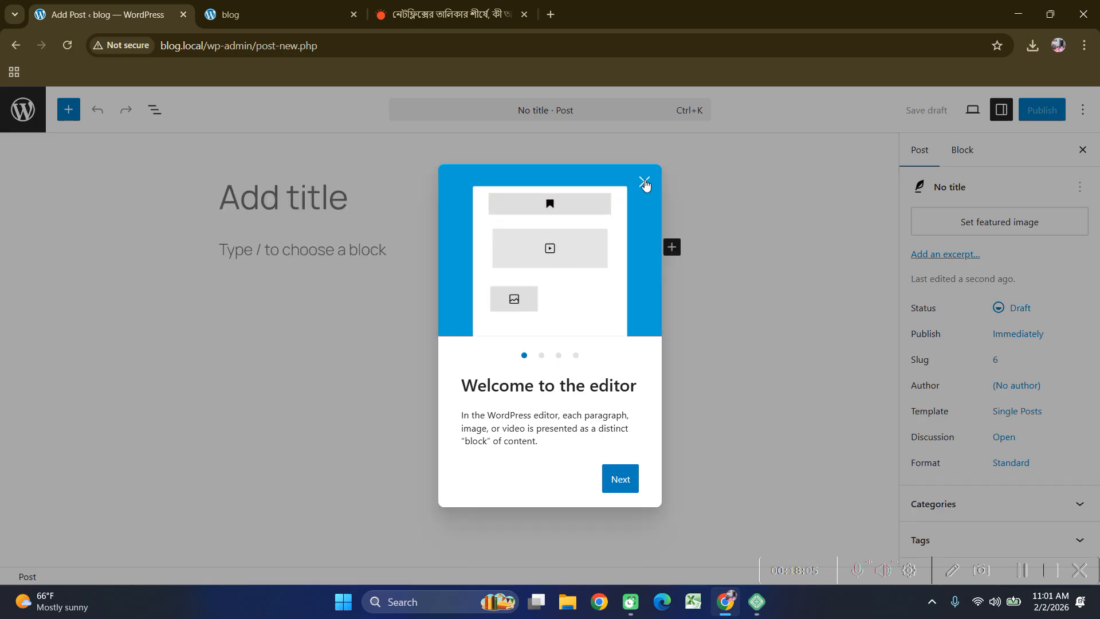
left_click(644, 182)
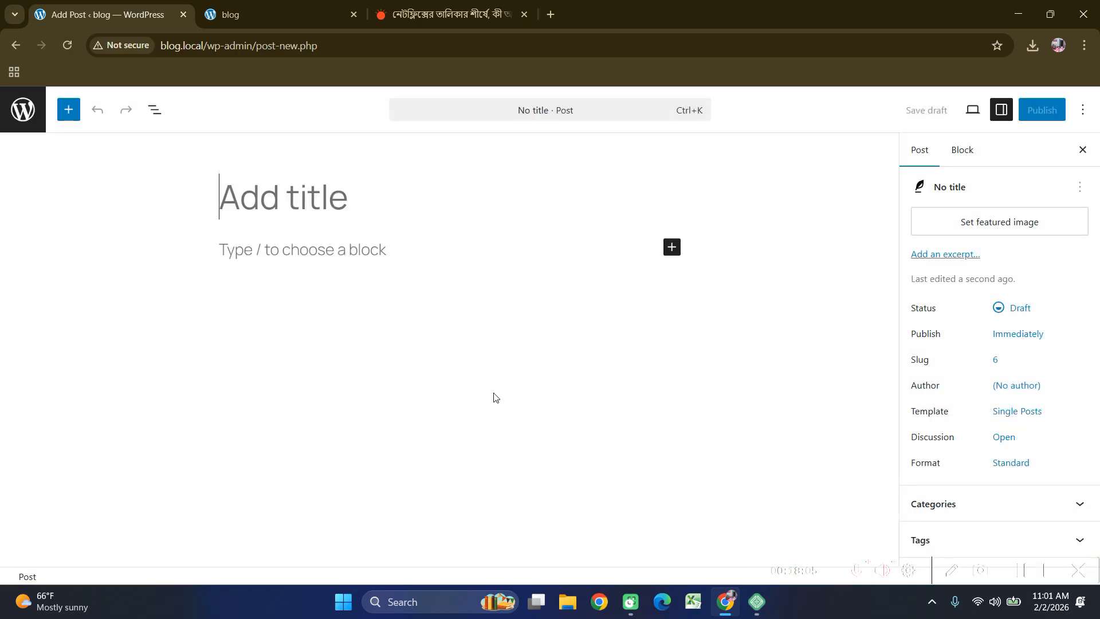
left_click(331, 204)
key("ctrl+v")
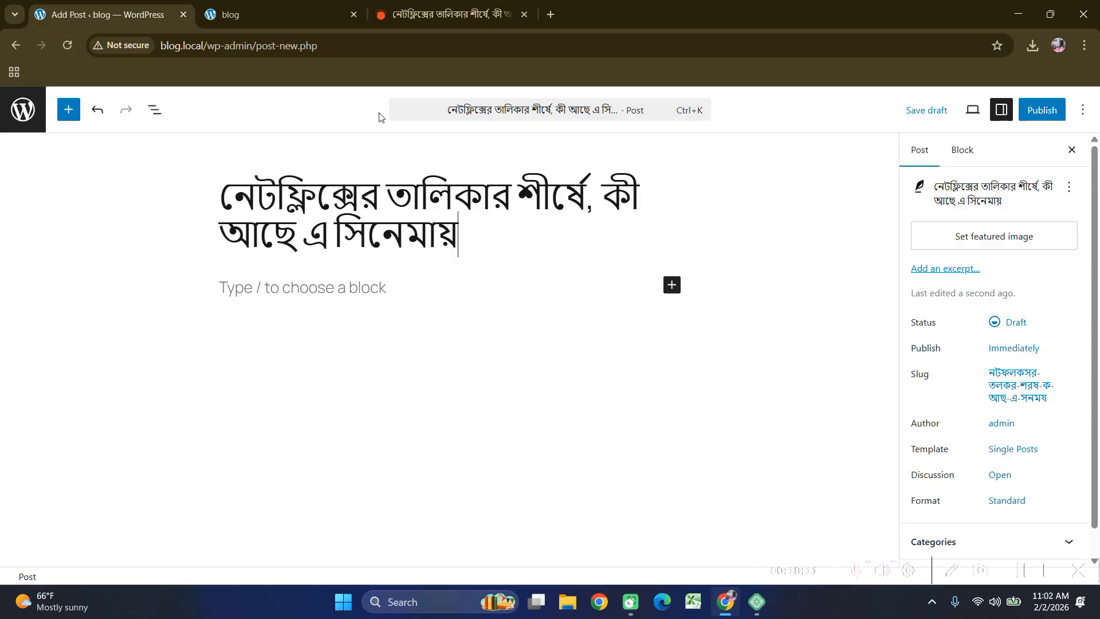
left_click(449, 14)
Save the article's photo to Downloads as img.jpg using the All Files type.
scroll(310, 355, "down", 5)
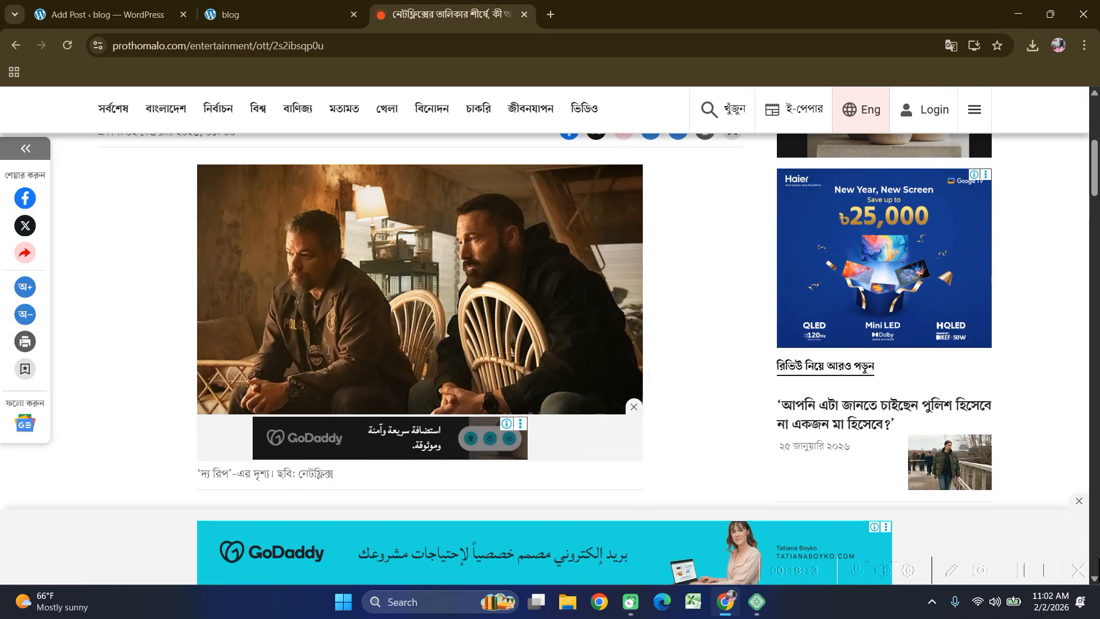
right_click(371, 236)
left_click(429, 274)
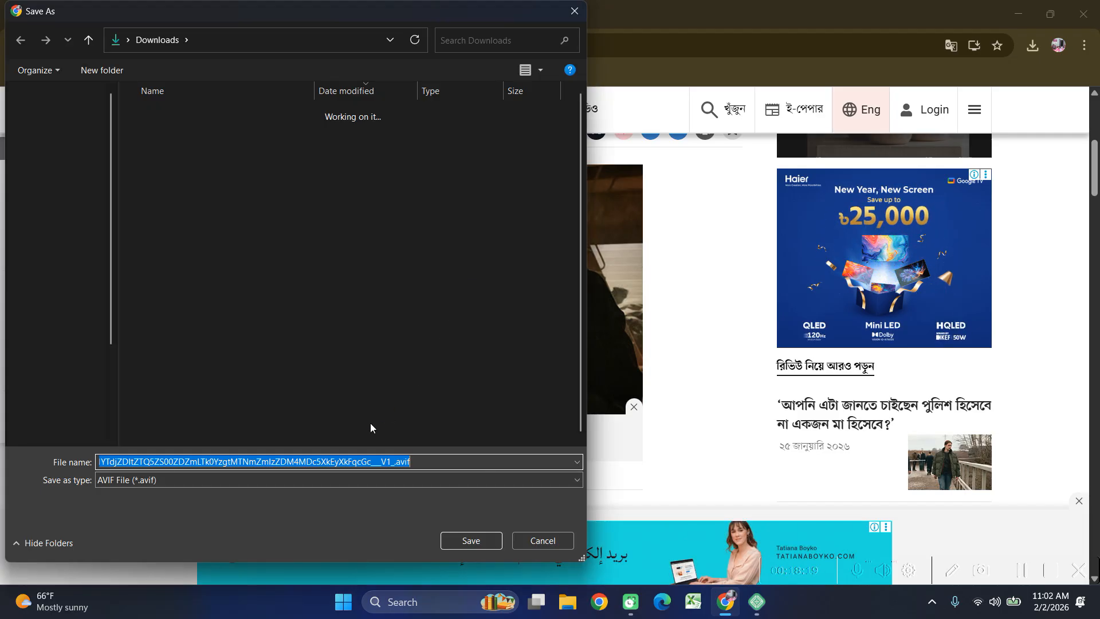
left_click(214, 480)
left_click(205, 503)
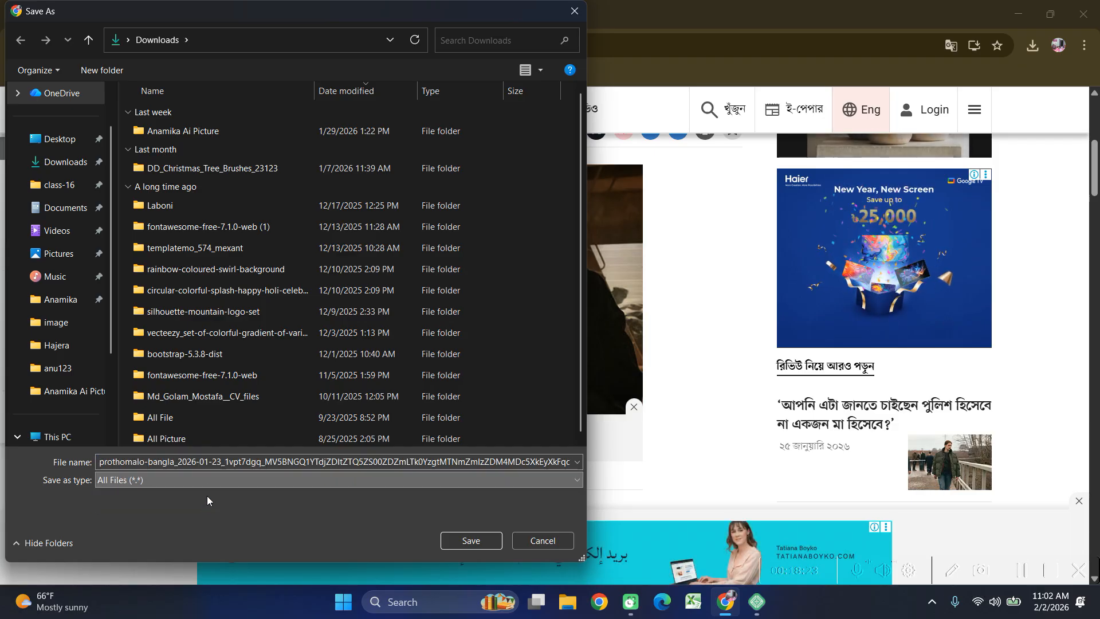
double_click(209, 461)
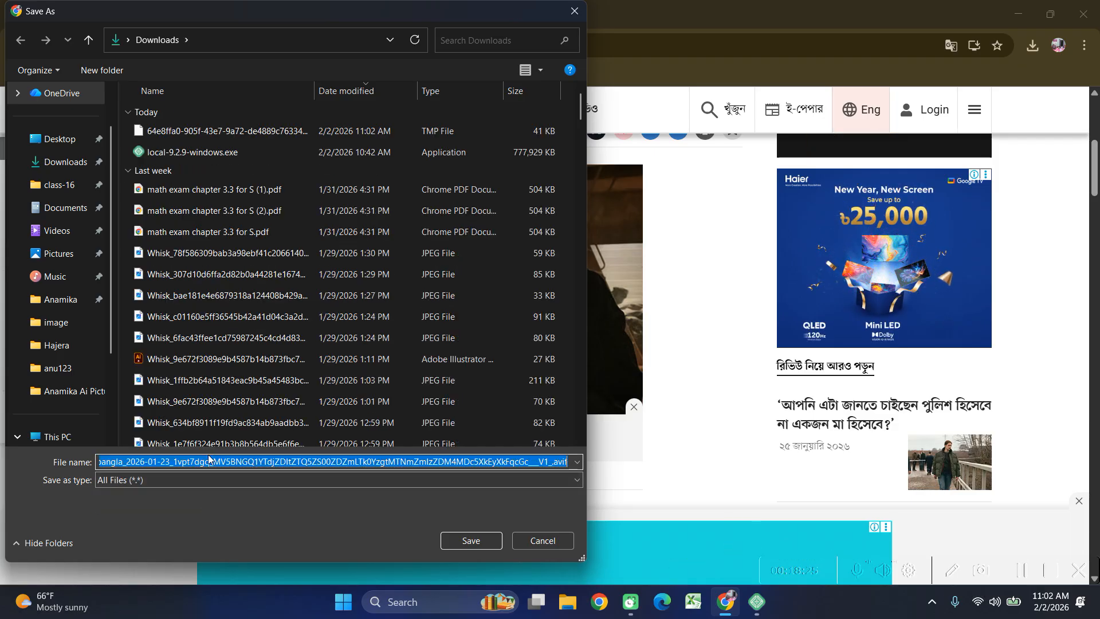
type("im")
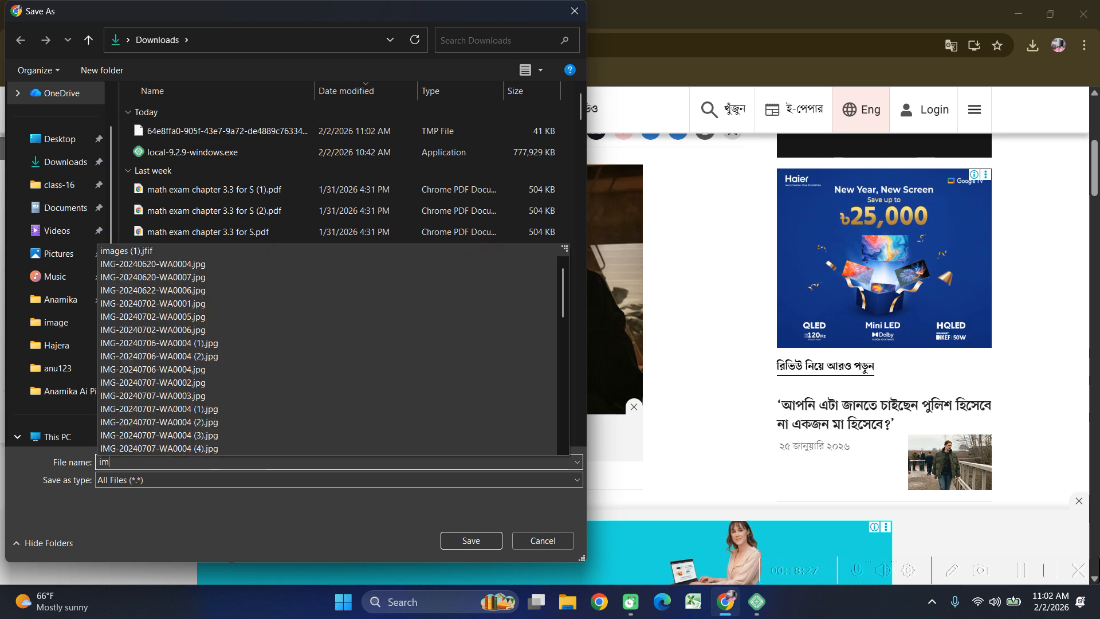
type("g.")
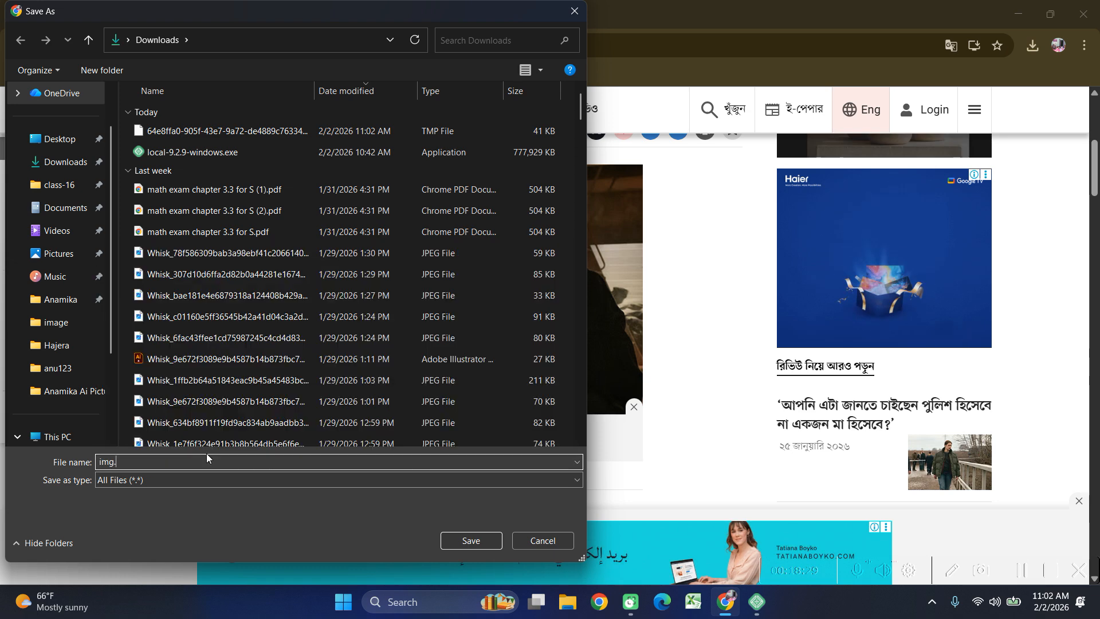
type("jpg")
key("Return")
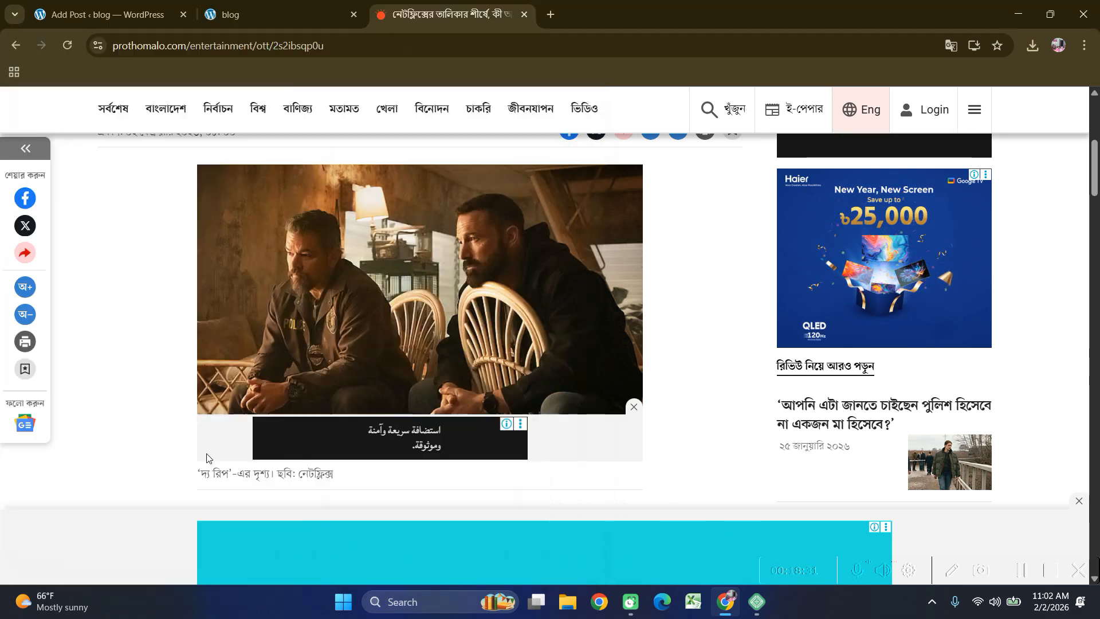
Copy the article's opening Bangla paragraph into the post body below the title.
scroll(256, 353, "down", 5)
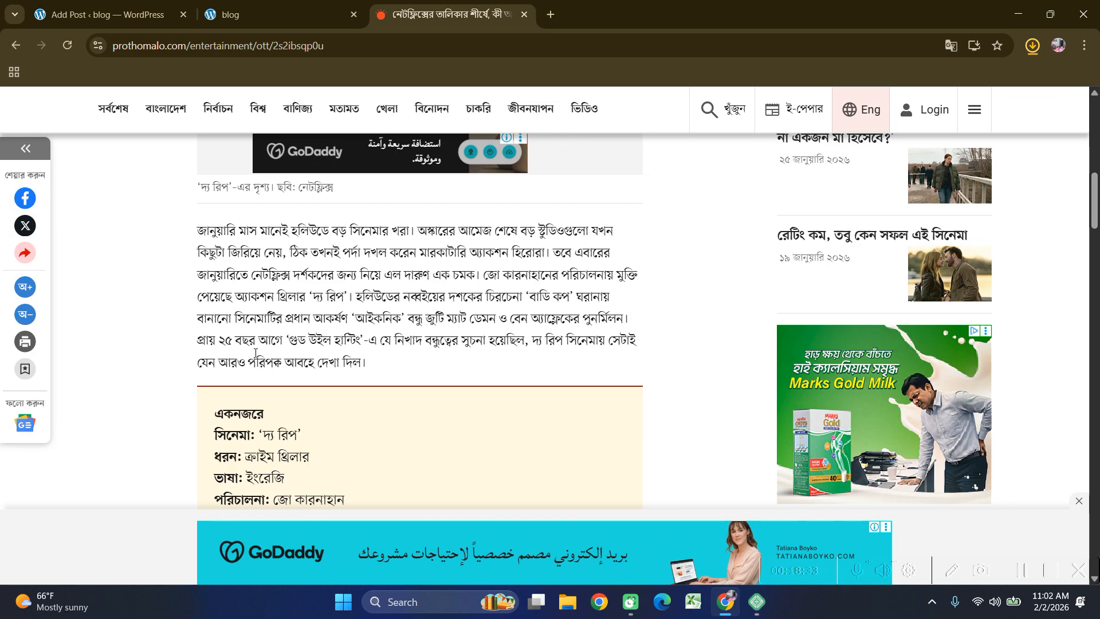
left_click_drag(197, 230, 382, 364)
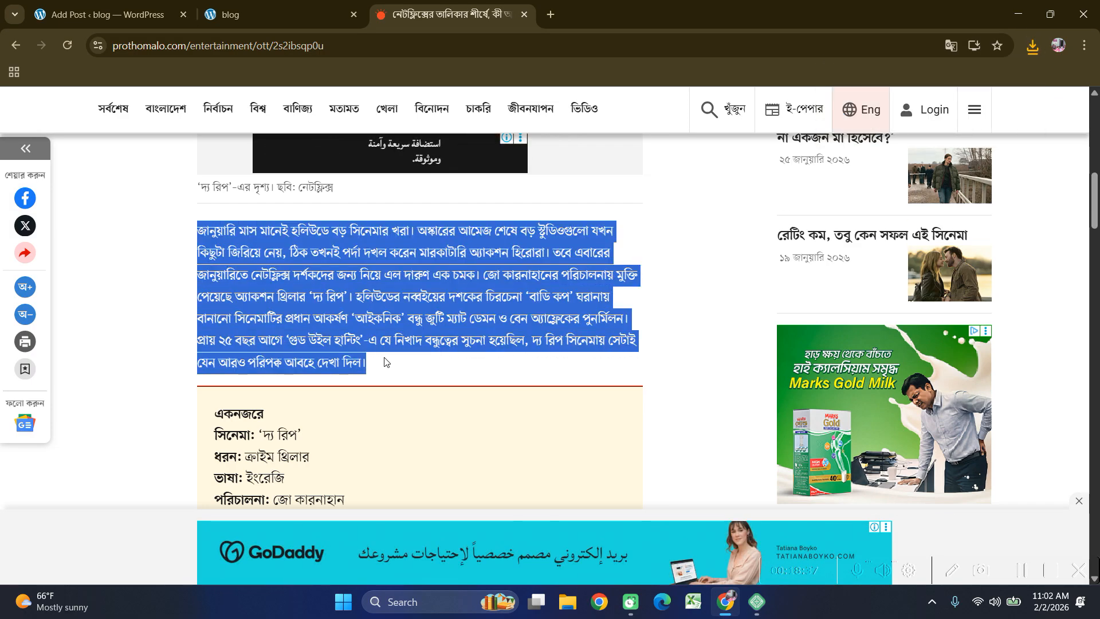
left_click(100, 15)
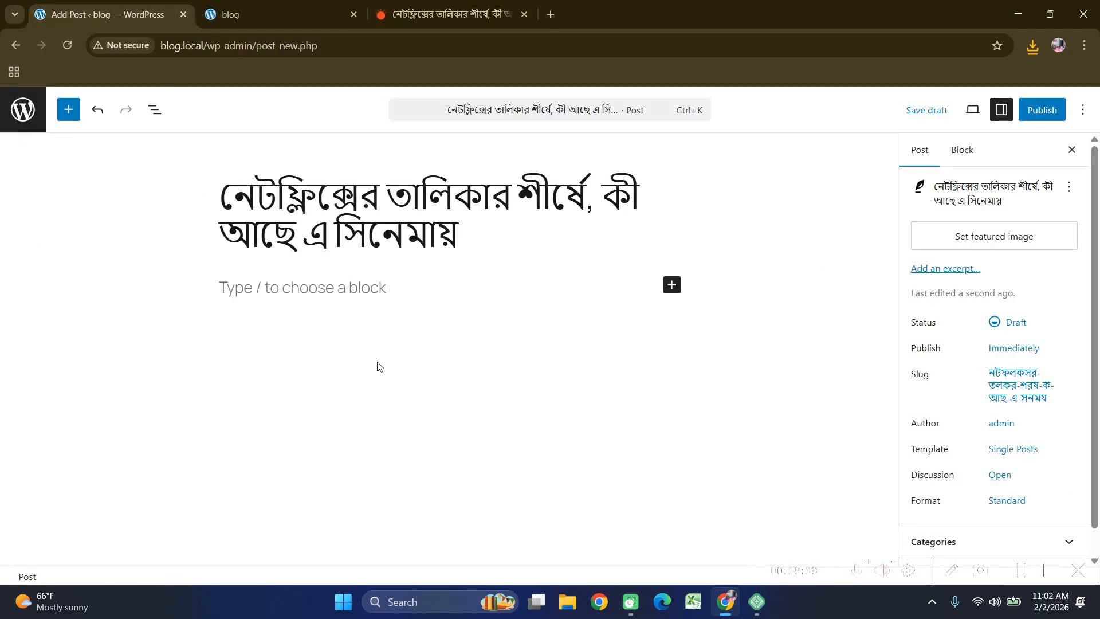
left_click(361, 338)
key("ctrl+v")
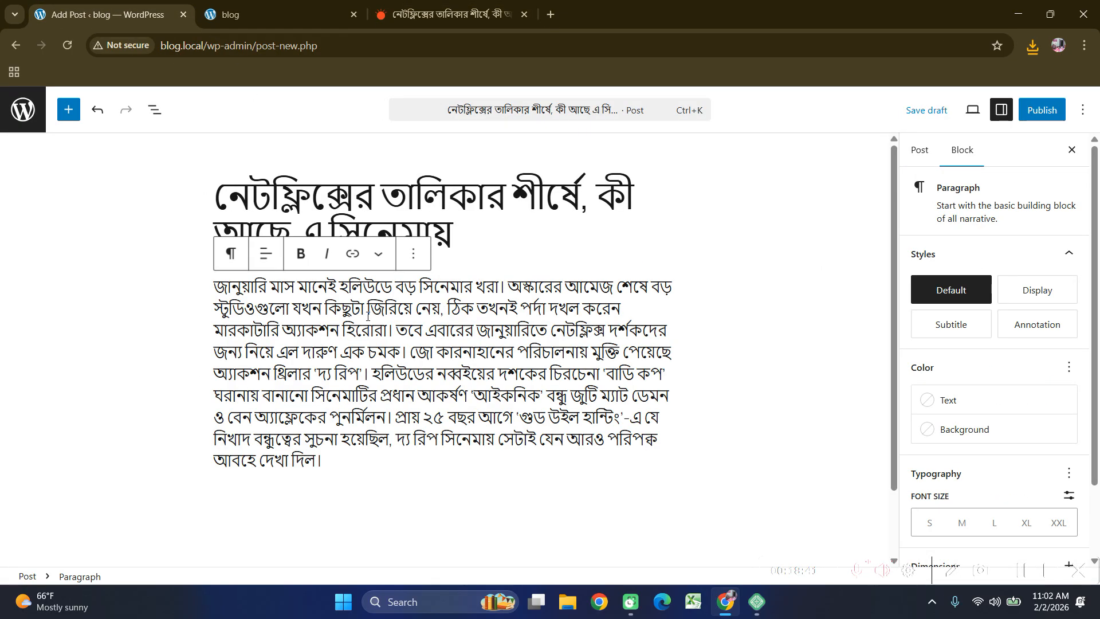
Copy the article's next paragraph and paste it as a second paragraph in the post.
left_click(439, 15)
scroll(327, 350, "down", 9)
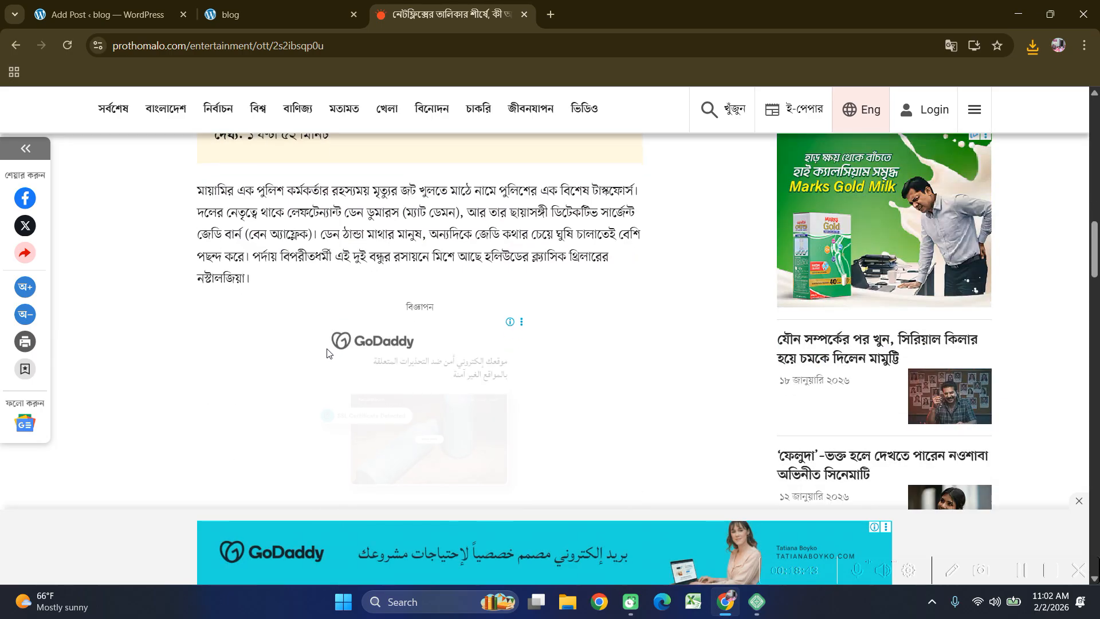
left_click_drag(270, 289, 193, 197)
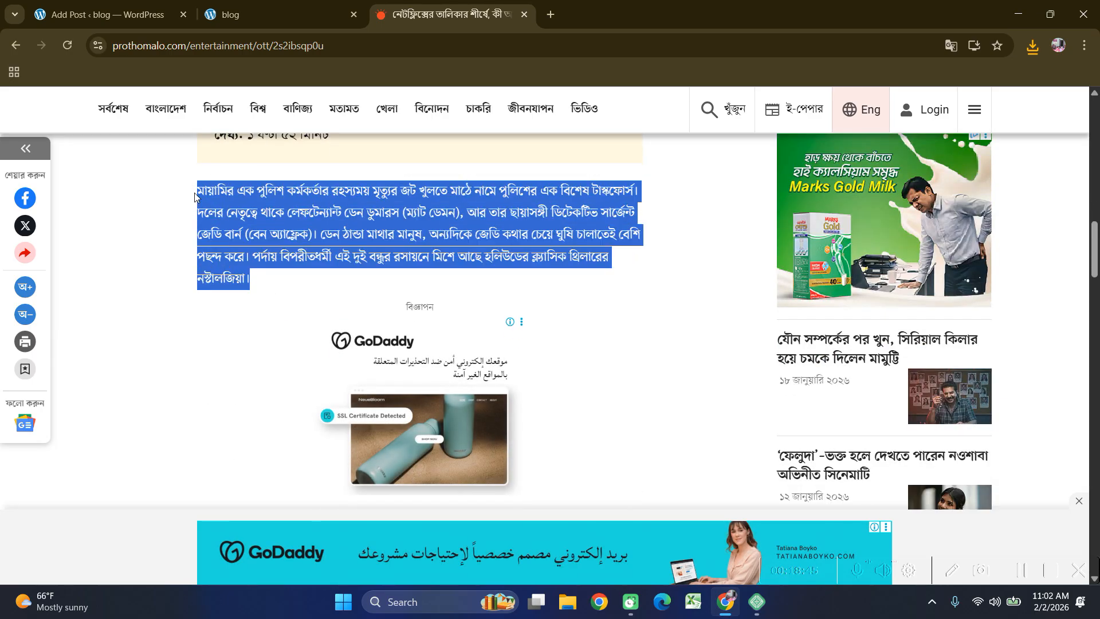
left_click(100, 14)
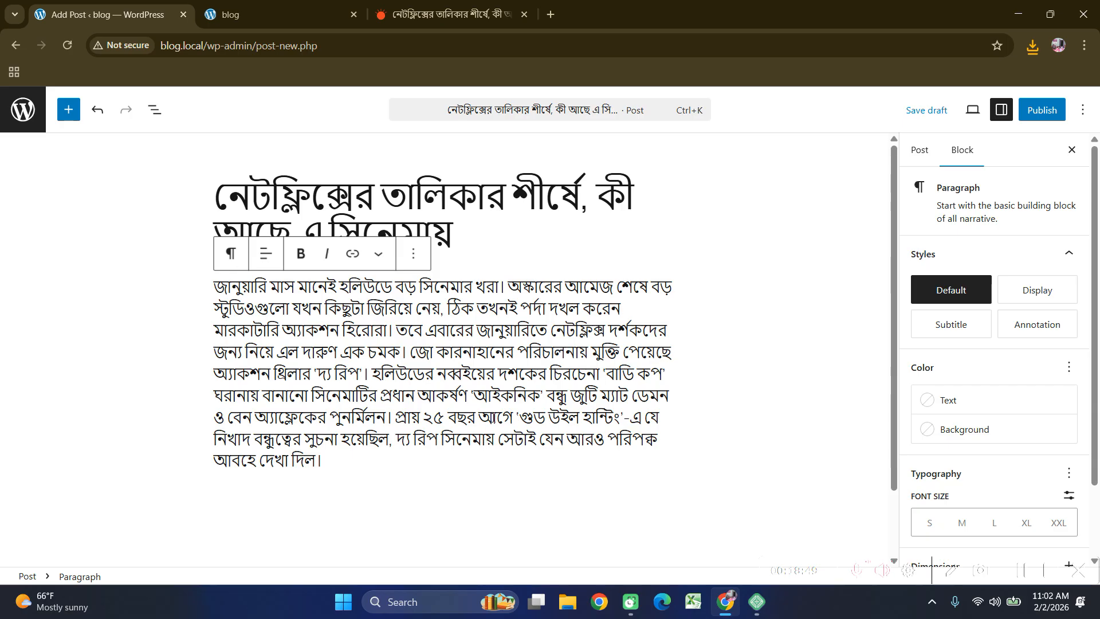
key("Return")
key("ctrl+v")
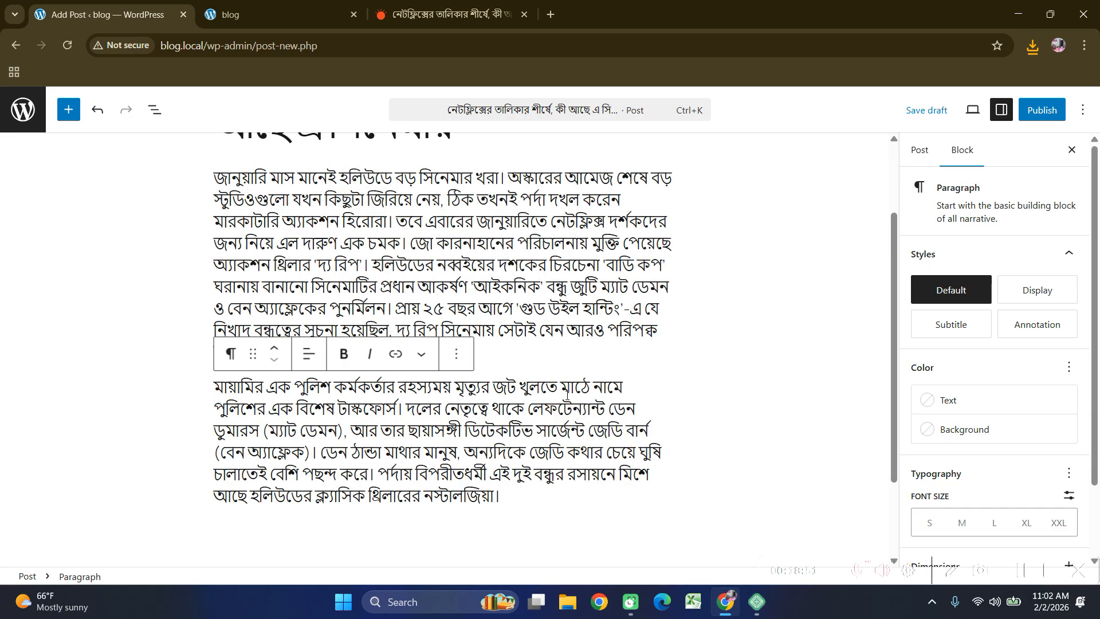
scroll(794, 321, "up", 3)
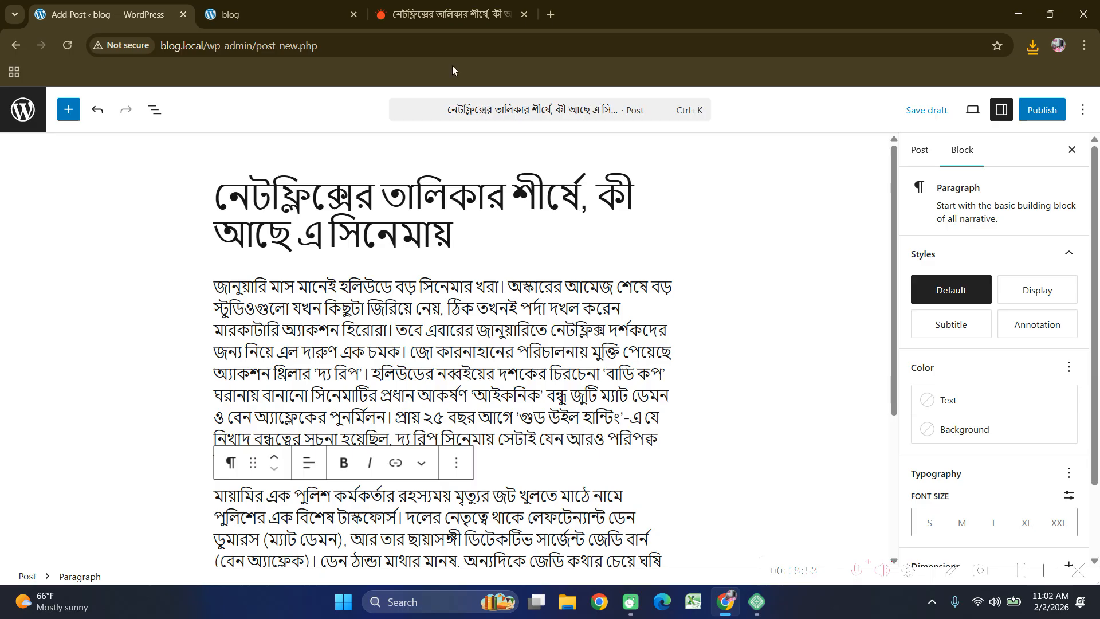
left_click(400, 17)
scroll(401, 344, "up", 5)
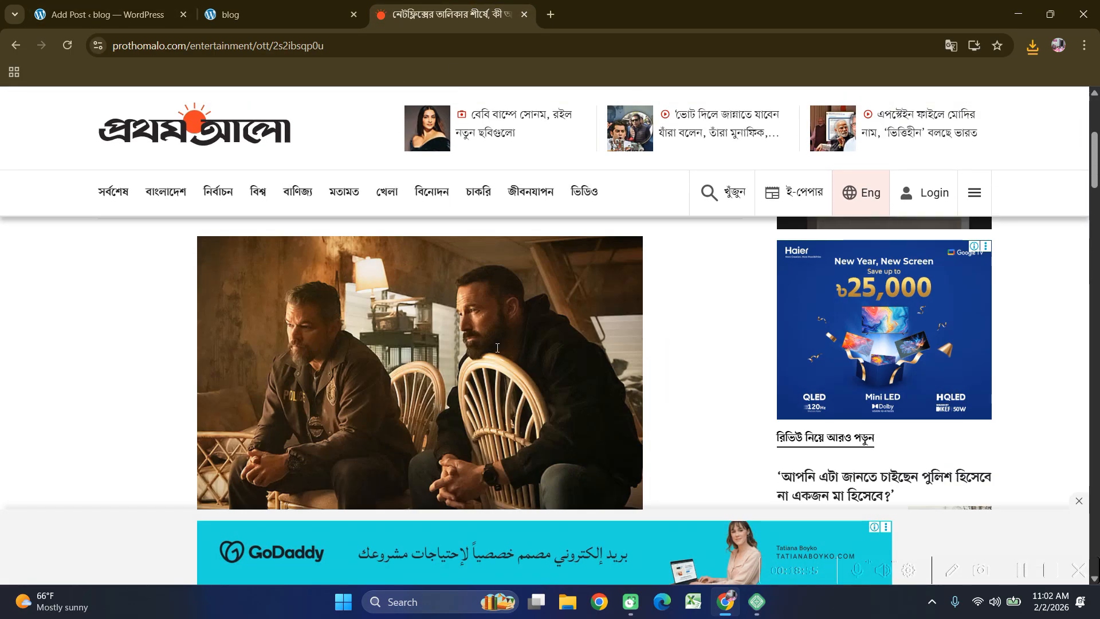
Expand the paragraph block's Advanced panel in the sidebar and look over the draft.
left_click(113, 5)
scroll(1005, 343, "down", 2)
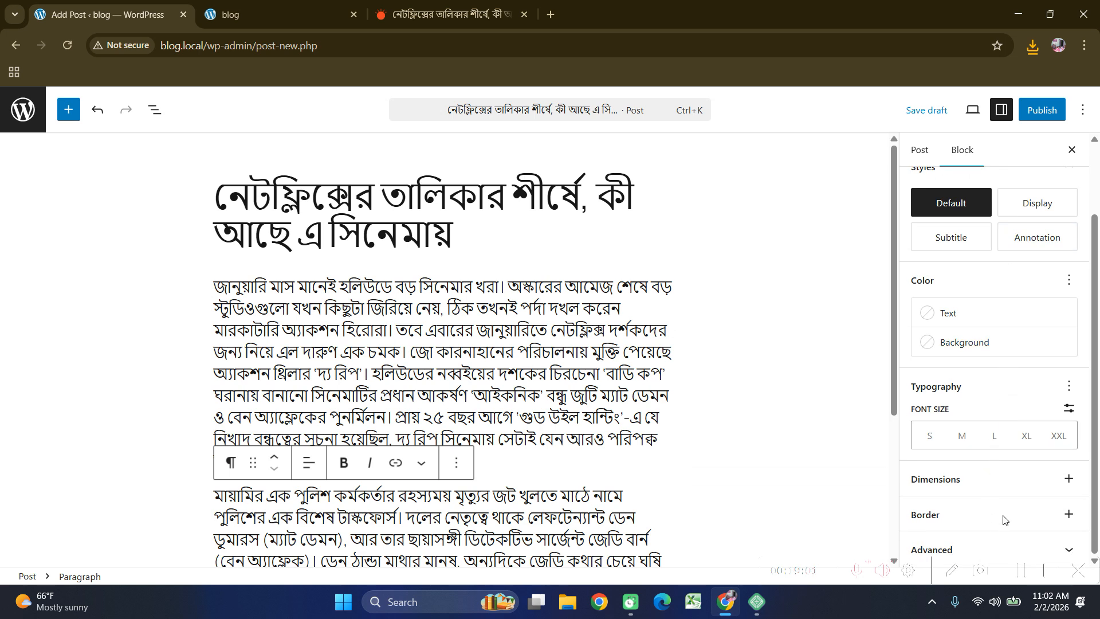
scroll(1003, 516, "up", 2)
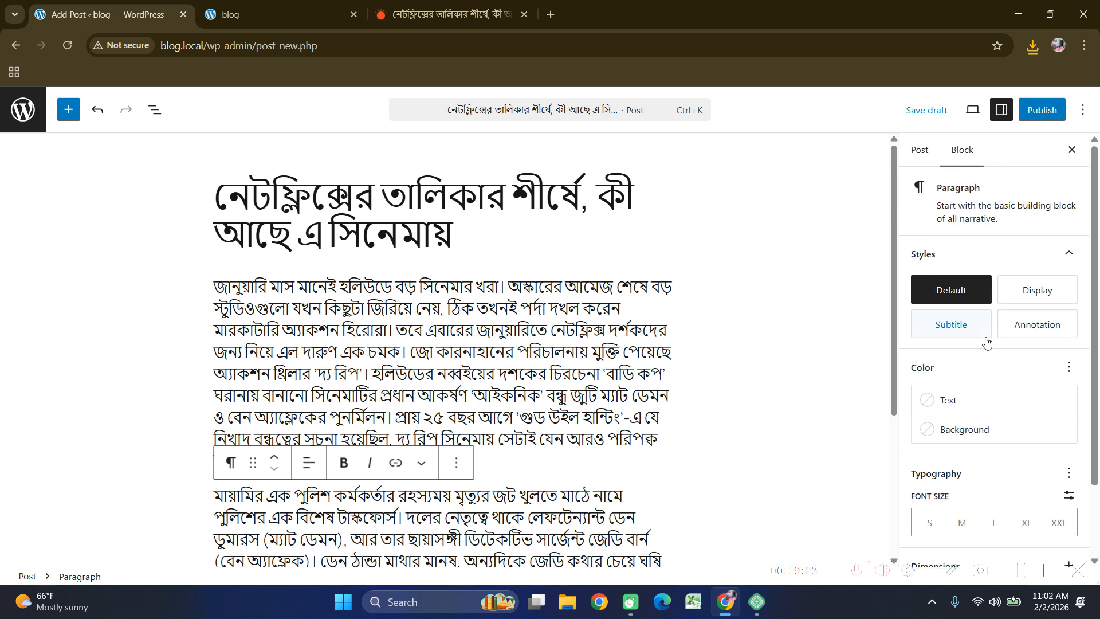
scroll(979, 395, "down", 2)
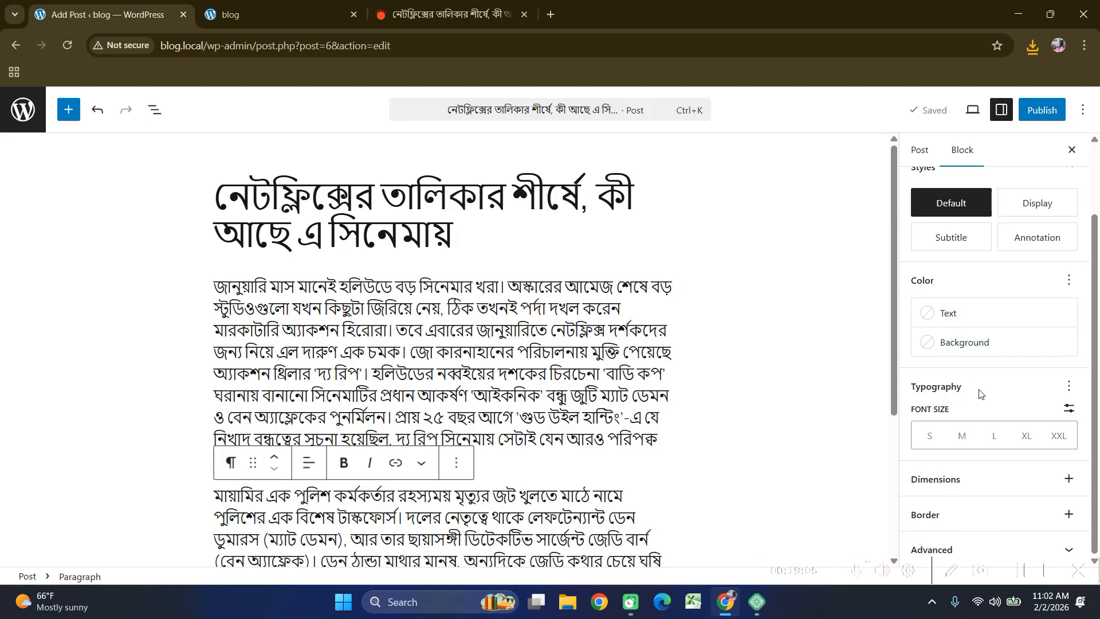
left_click(1066, 551)
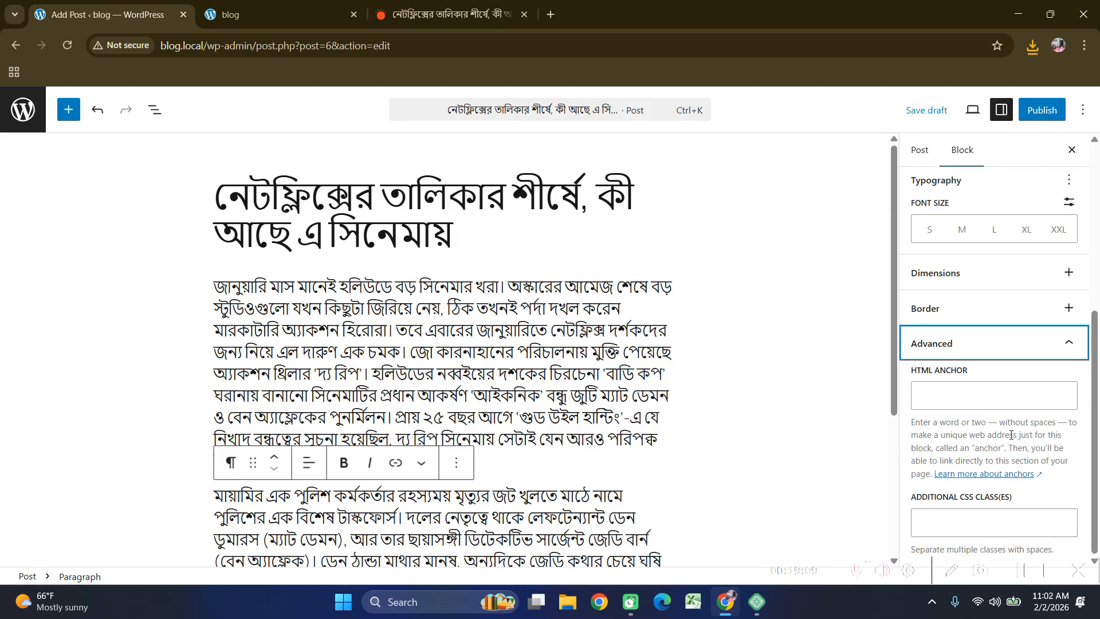
scroll(1026, 373, "up", 5)
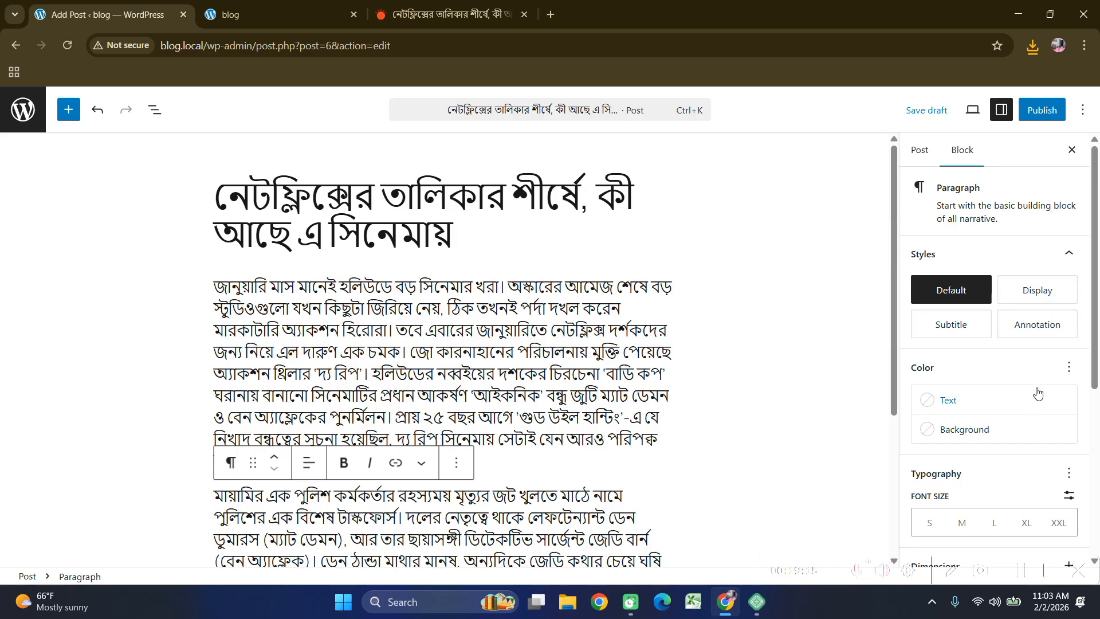
scroll(1038, 393, "down", 5)
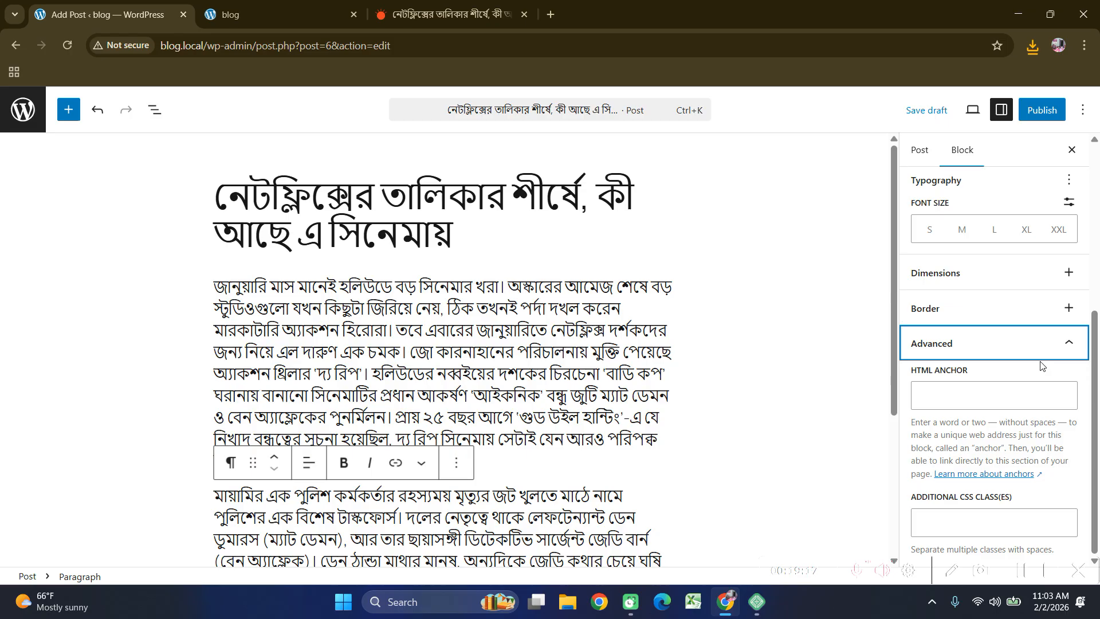
scroll(1041, 365, "up", 5)
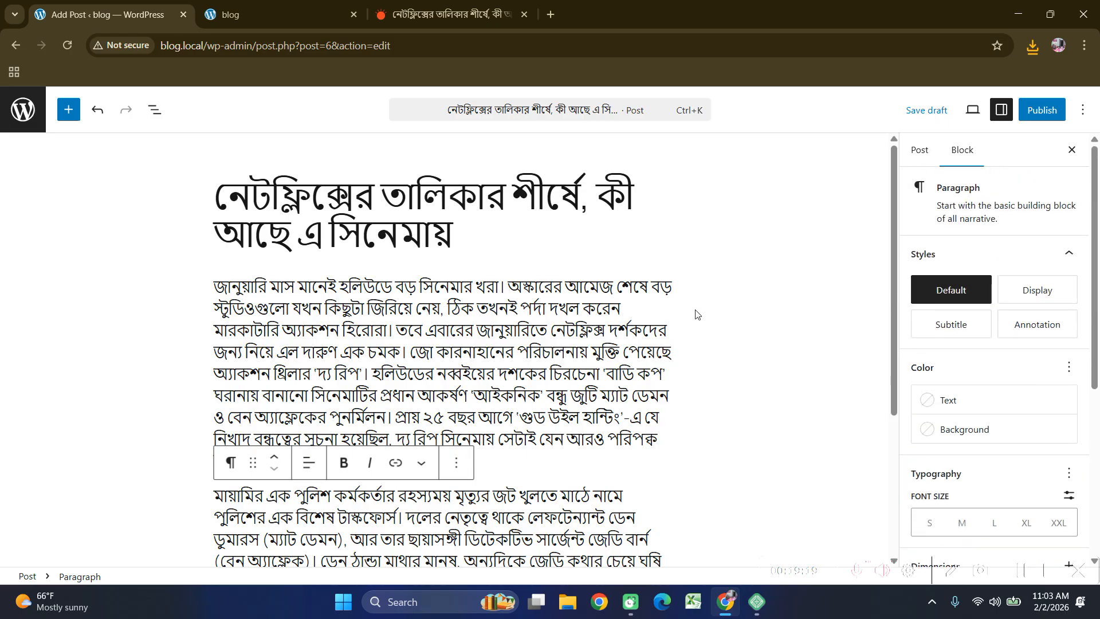
scroll(538, 295, "down", 4)
scroll(484, 334, "up", 4)
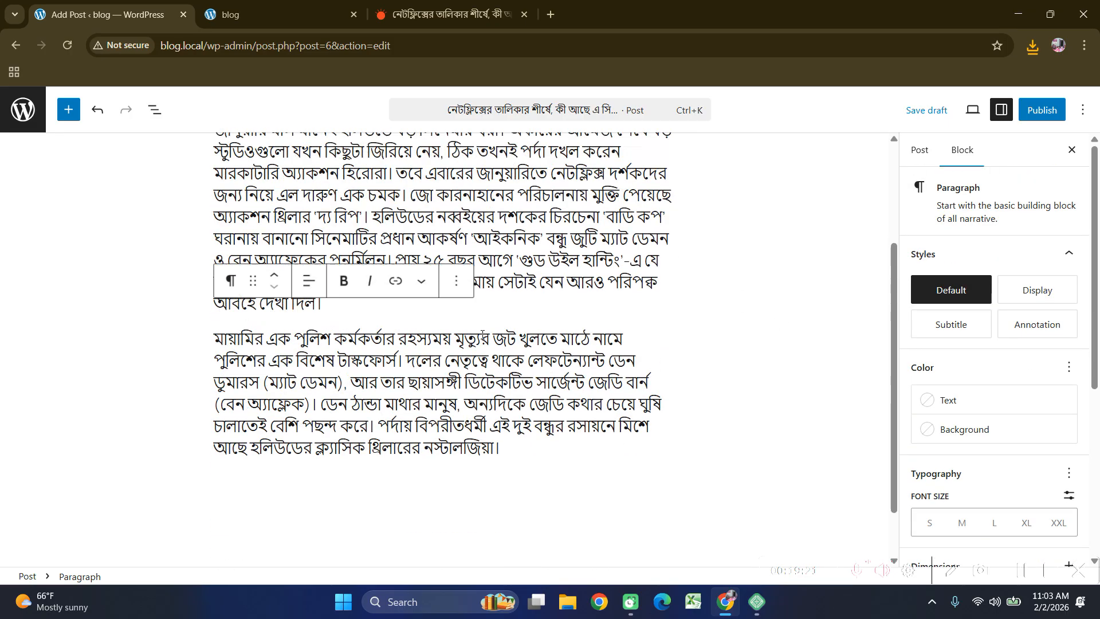
scroll(709, 300, "down", 1)
scroll(709, 299, "down", 4)
scroll(361, 298, "up", 5)
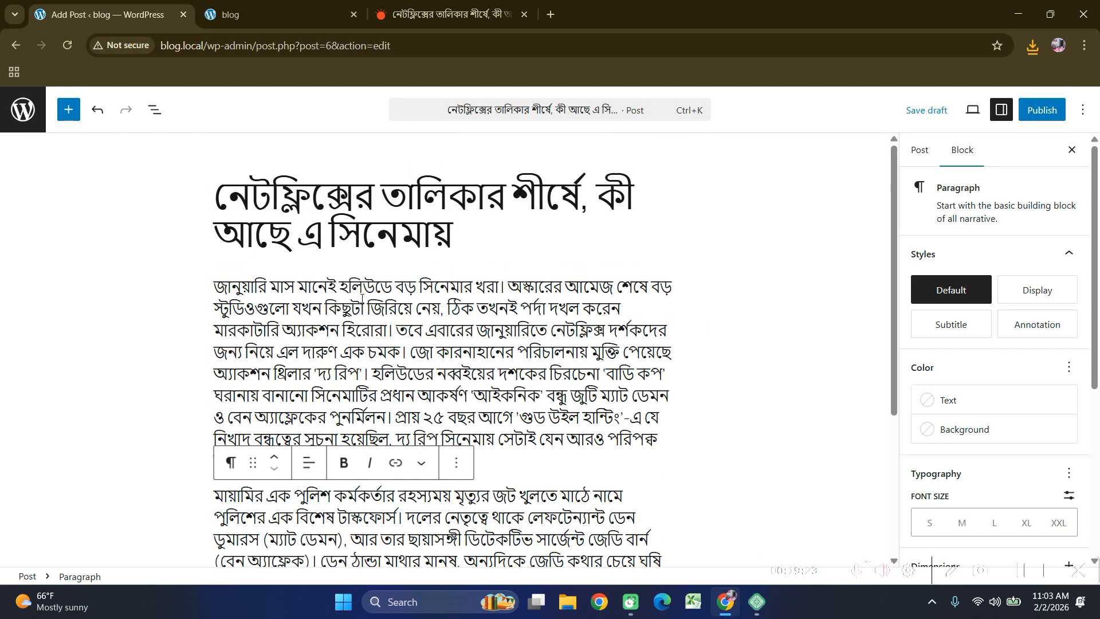
Add an empty block between the post title and the first paragraph.
left_click(235, 272)
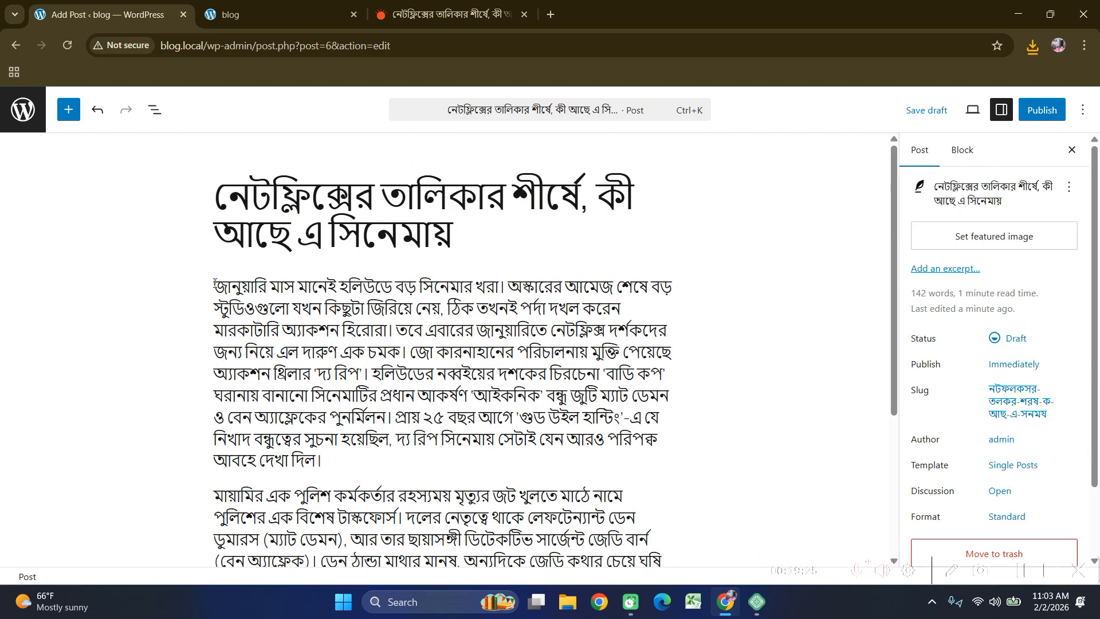
left_click(214, 283)
key("Return")
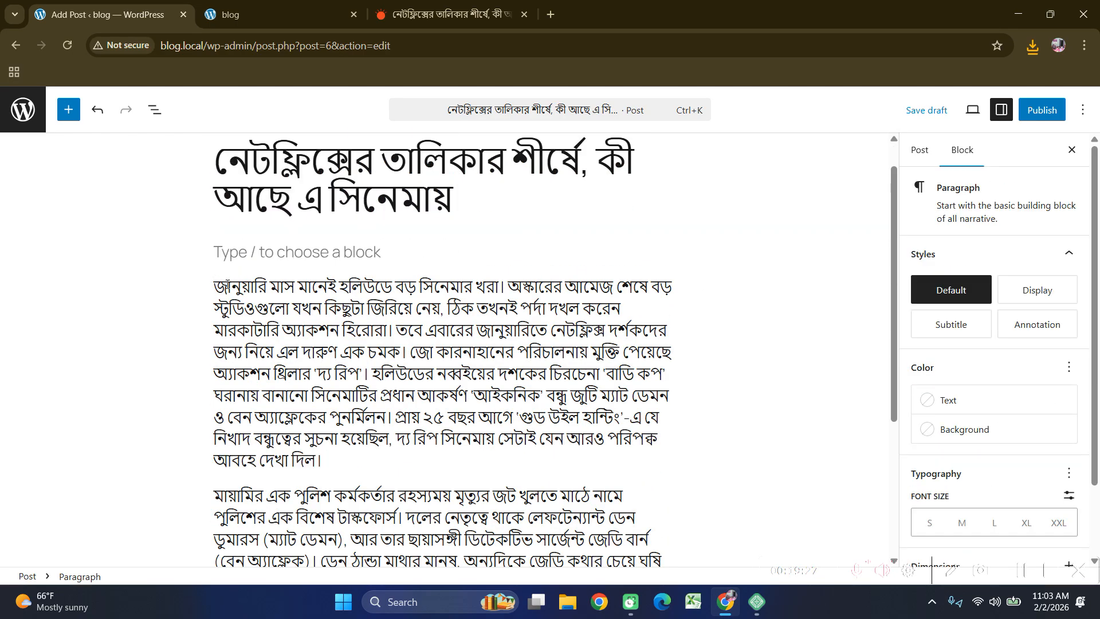
key("Up")
Insert an Image block there and upload img.jpg from Downloads.
left_click(664, 249)
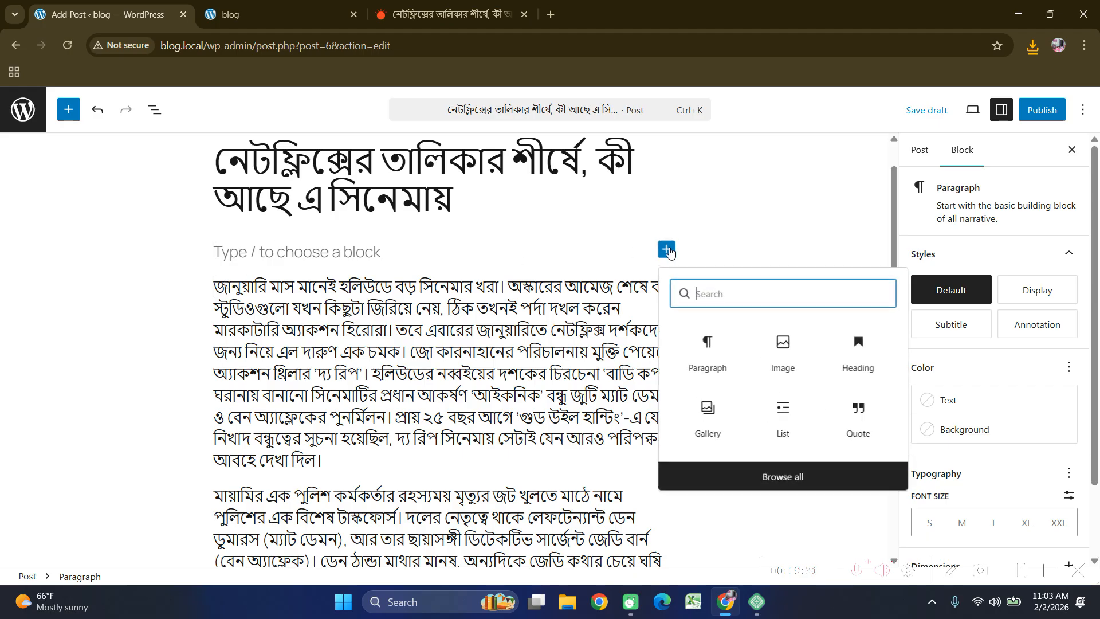
left_click(793, 357)
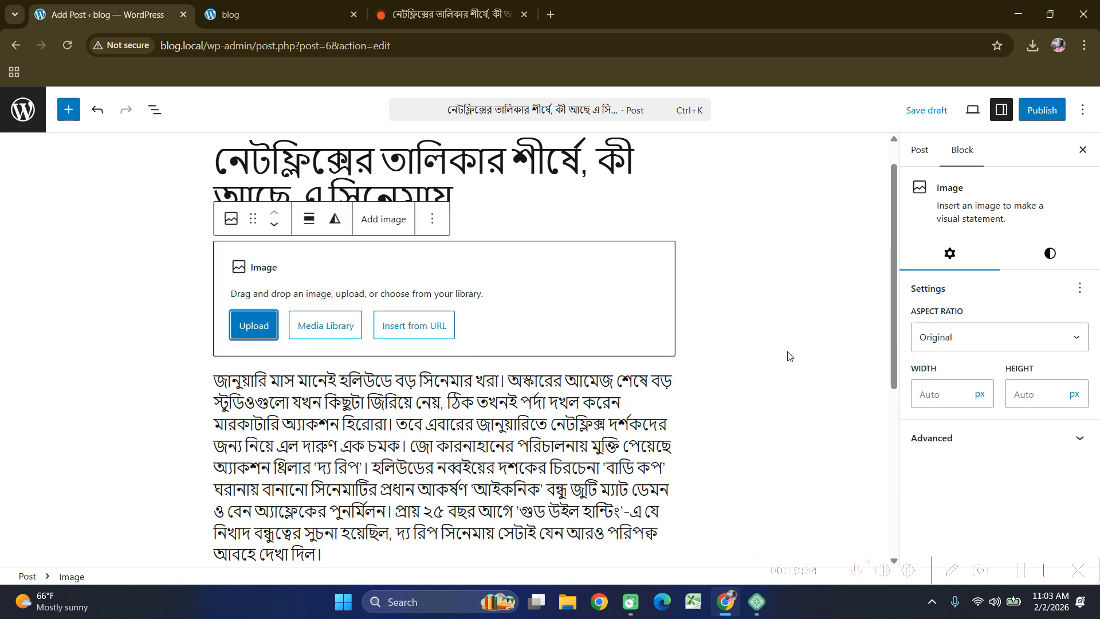
left_click(252, 331)
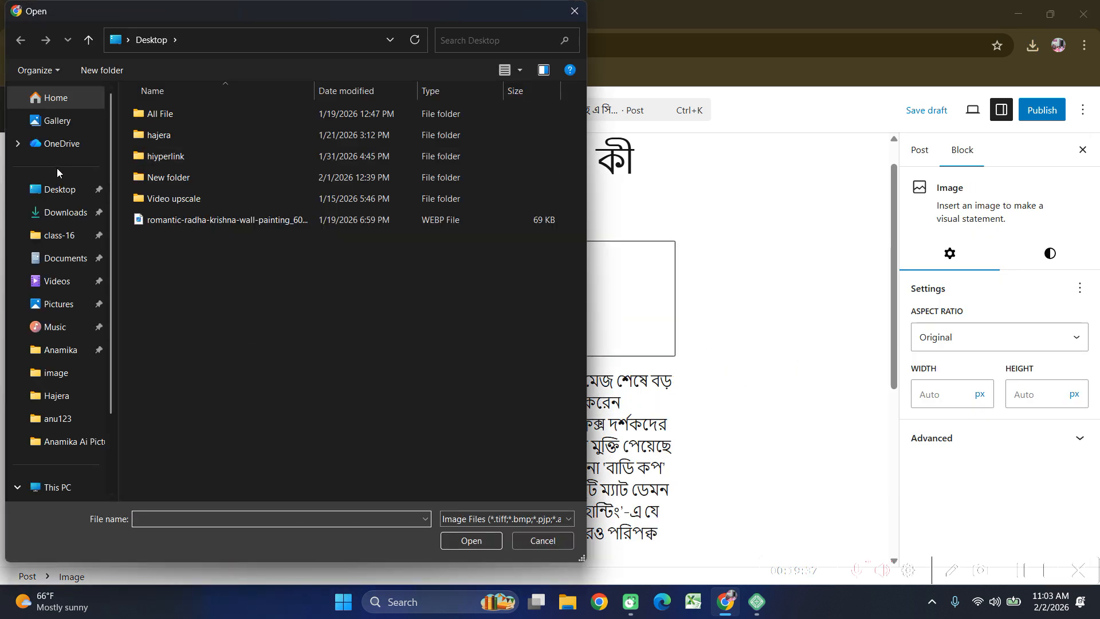
left_click(66, 212)
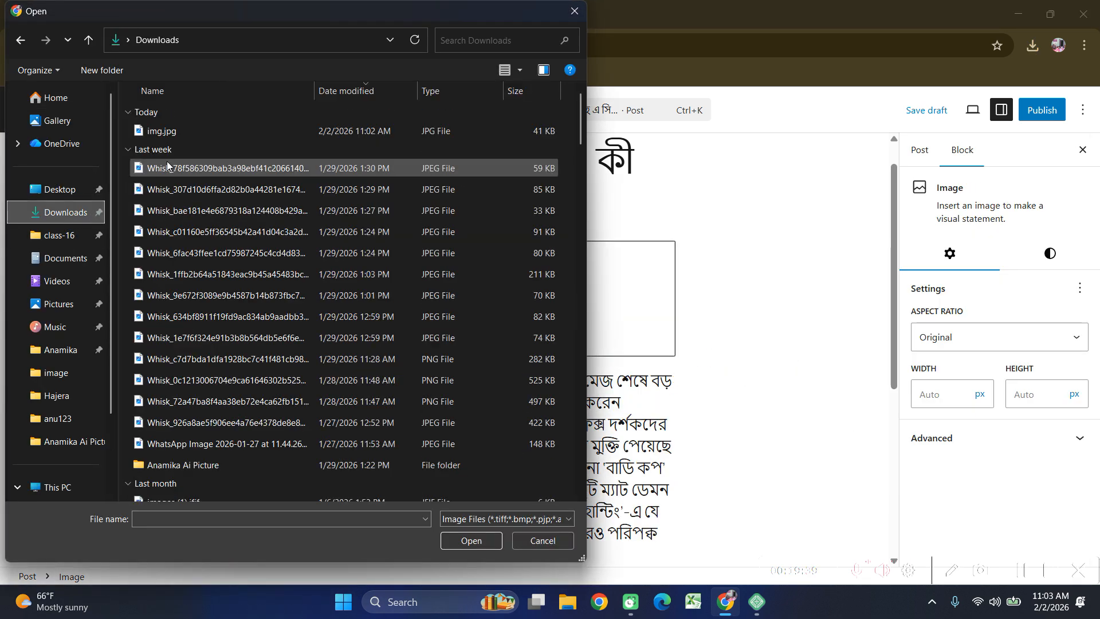
left_click(189, 132)
left_click(478, 541)
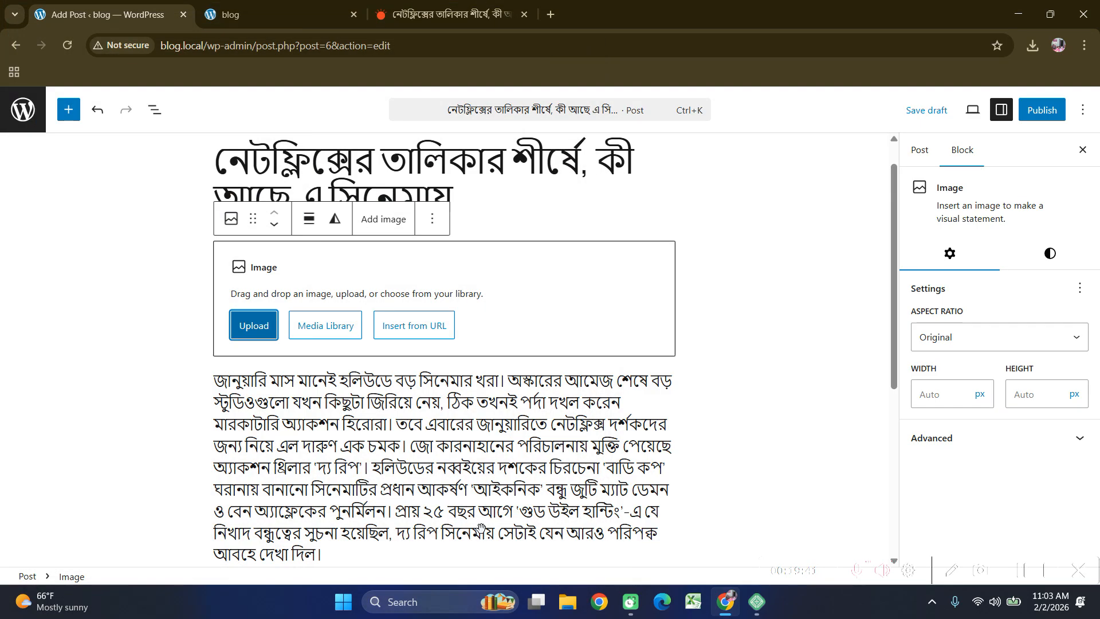
scroll(502, 368, "down", 4)
scroll(503, 368, "up", 5)
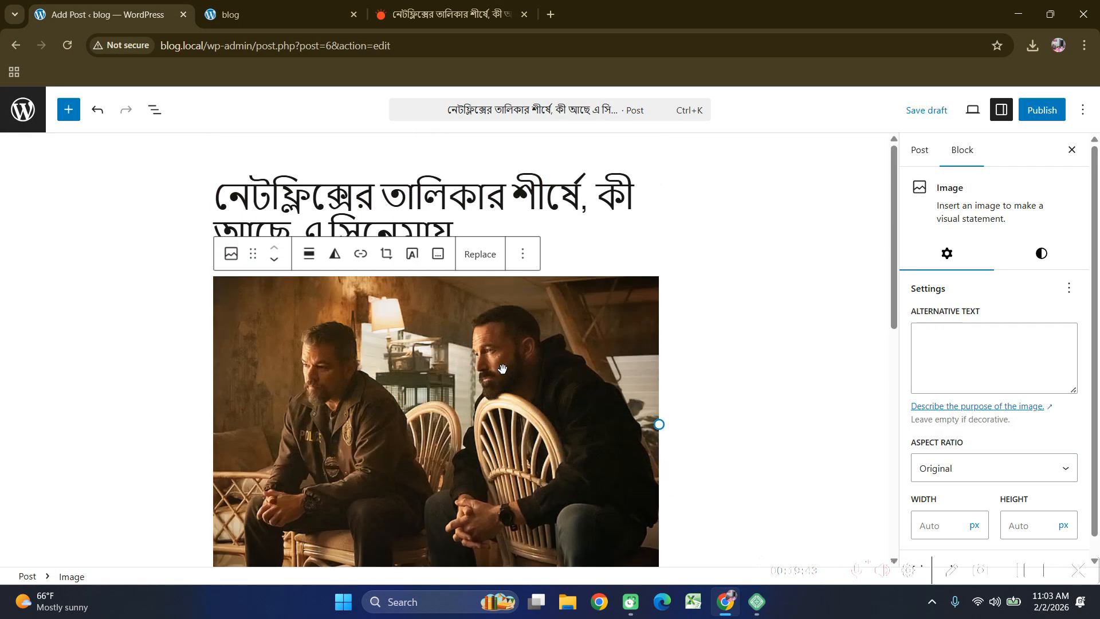
left_click(690, 277)
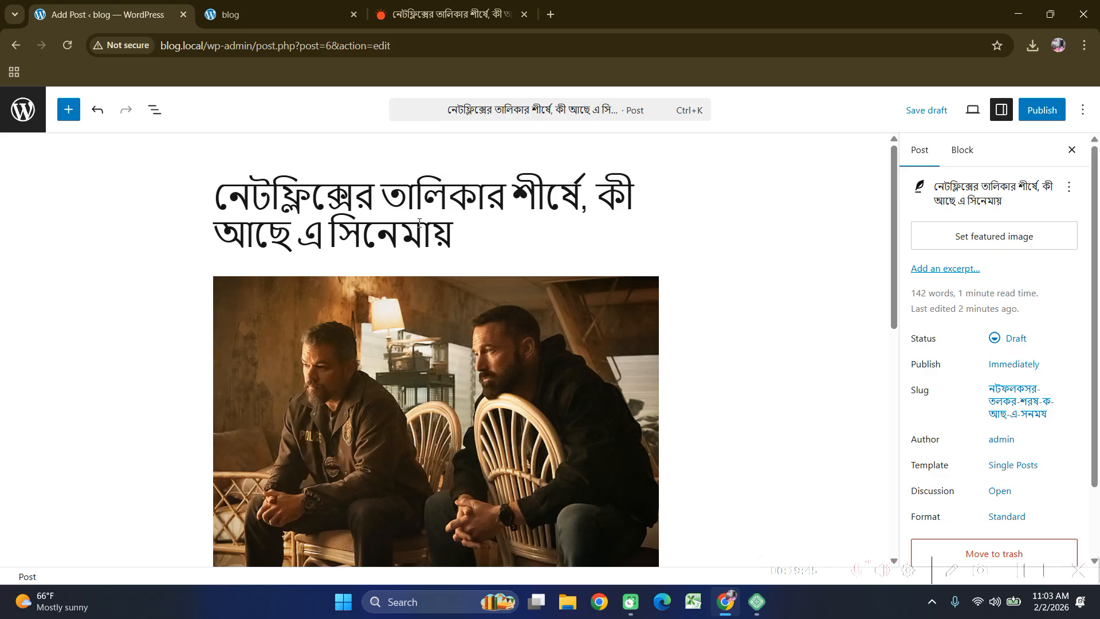
Publish the Bangla Netflix review post, confirming in the pre-publish panel.
scroll(419, 223, "down", 12)
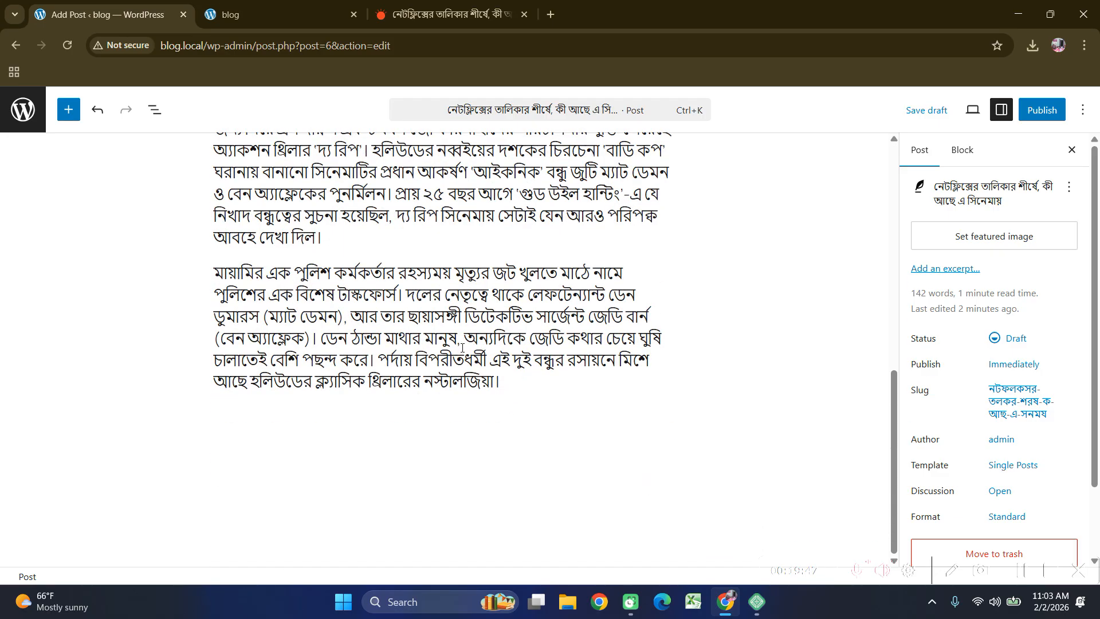
scroll(467, 331, "up", 12)
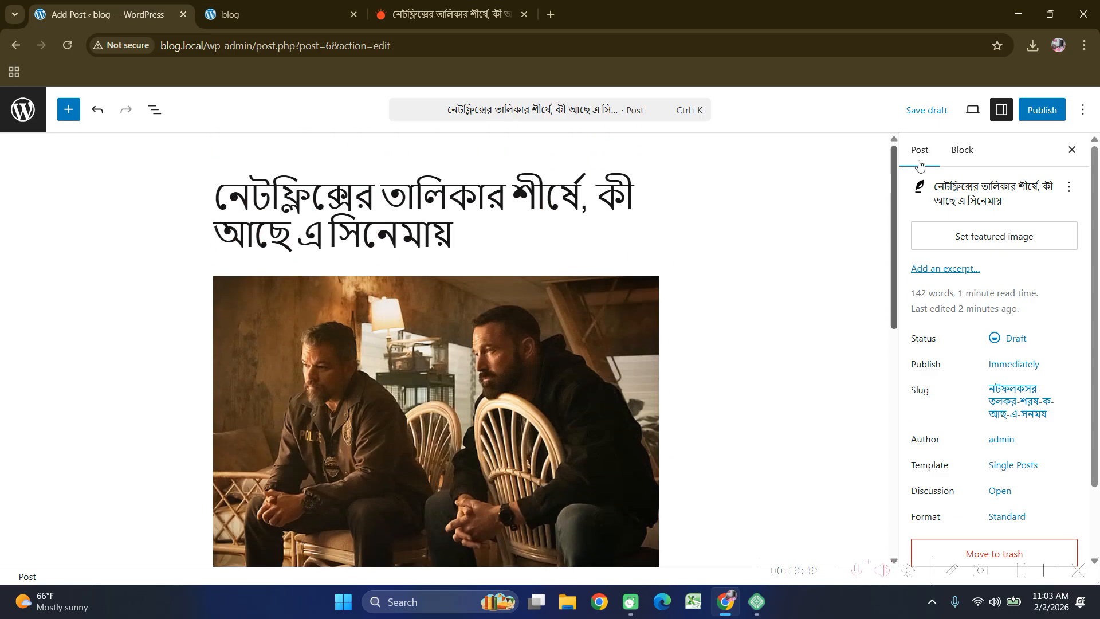
left_click(1041, 110)
left_click(1045, 111)
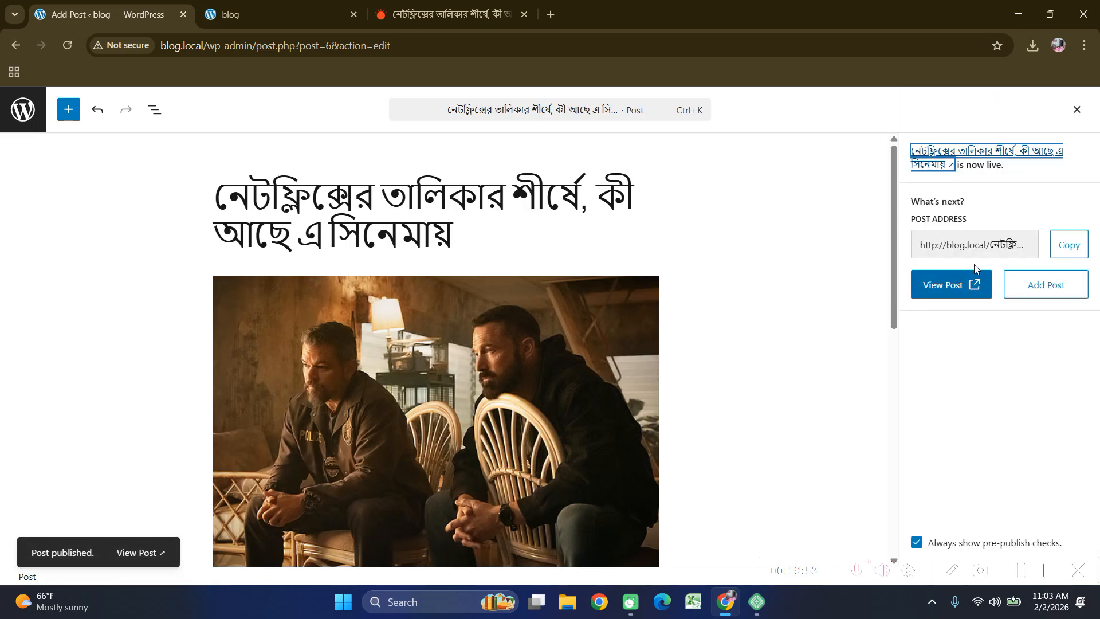
left_click(228, 17)
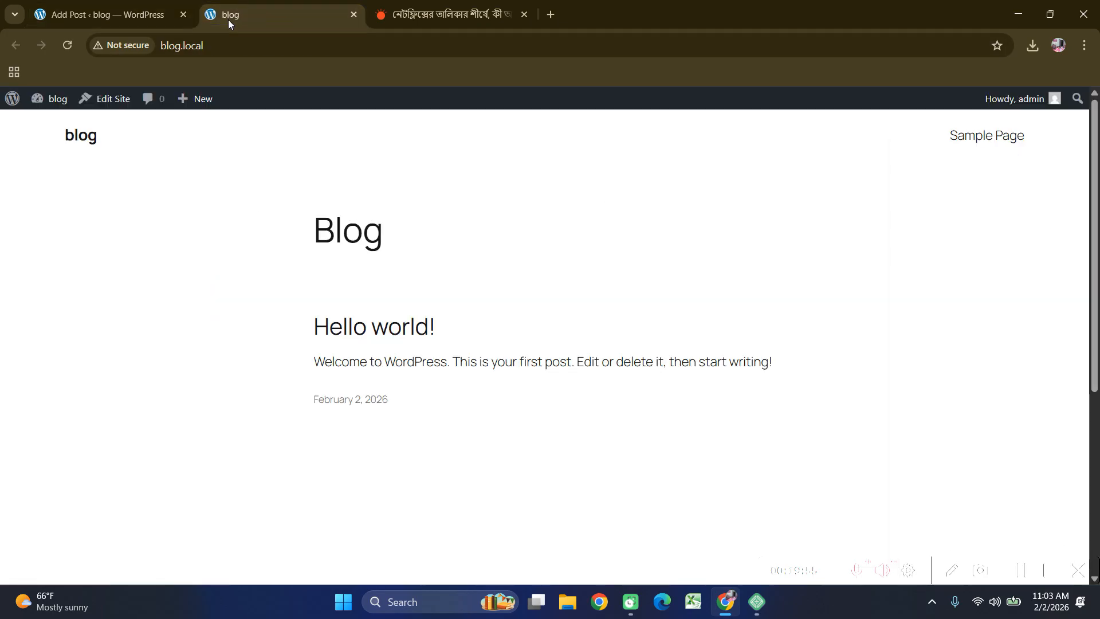
Reload the blog home page and scroll through the newly listed Bangla post.
left_click(72, 46)
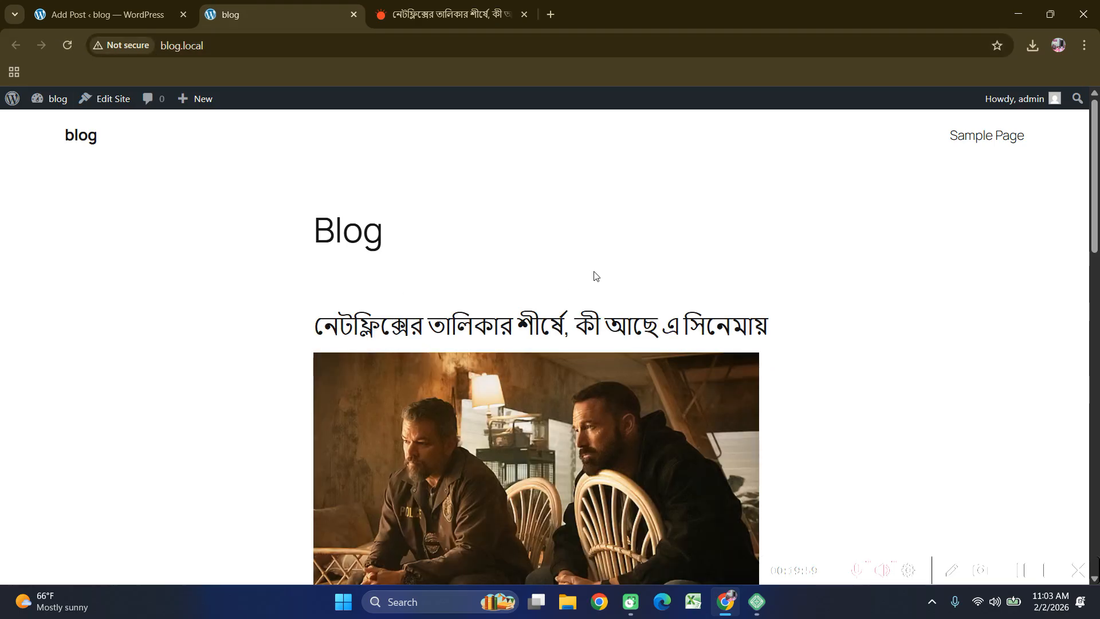
scroll(603, 276, "down", 4)
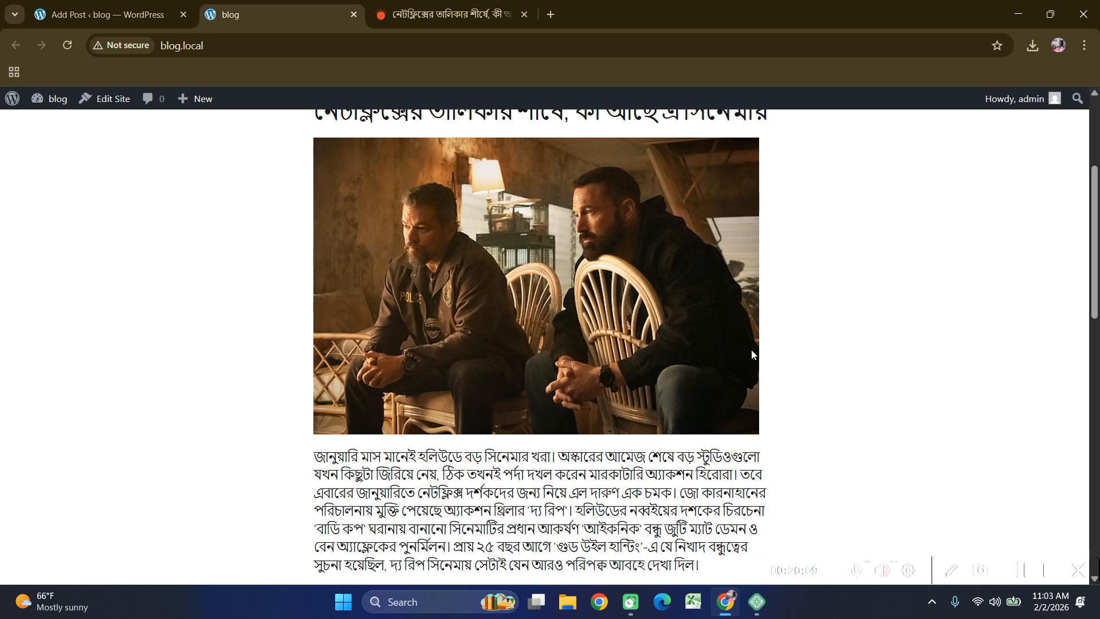
scroll(756, 366, "up", 3)
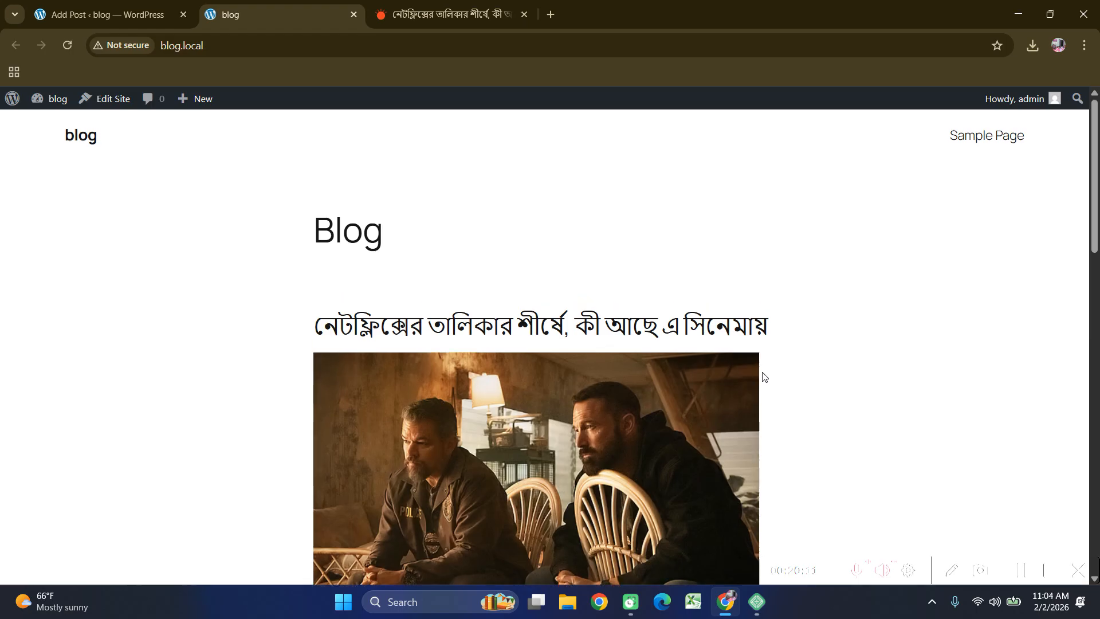
scroll(692, 385, "down", 15)
scroll(692, 404, "up", 15)
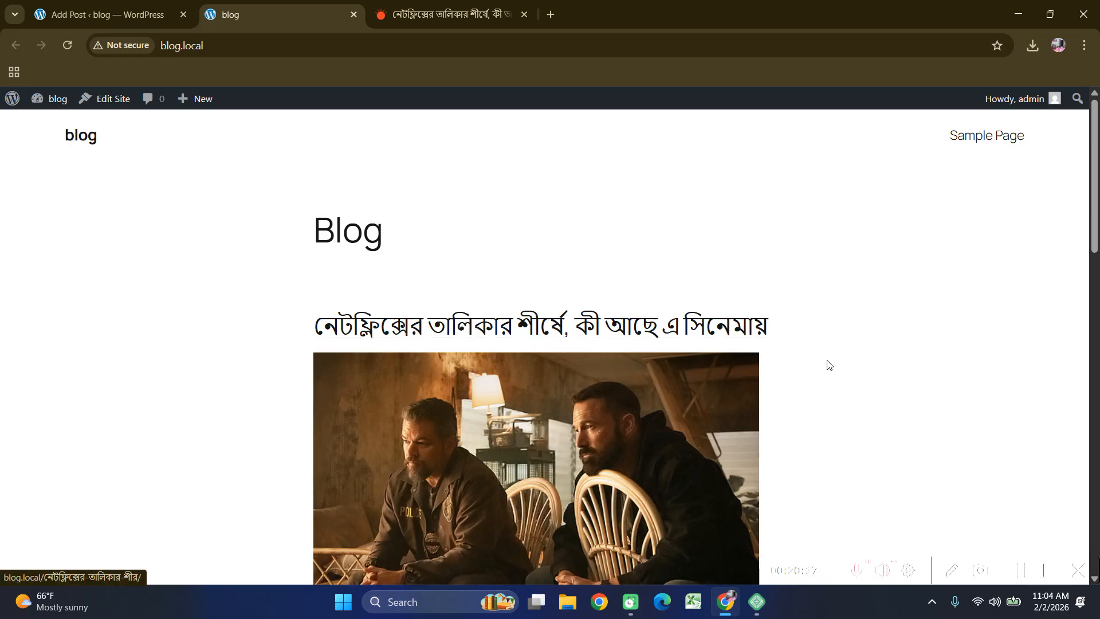
left_click(504, 331)
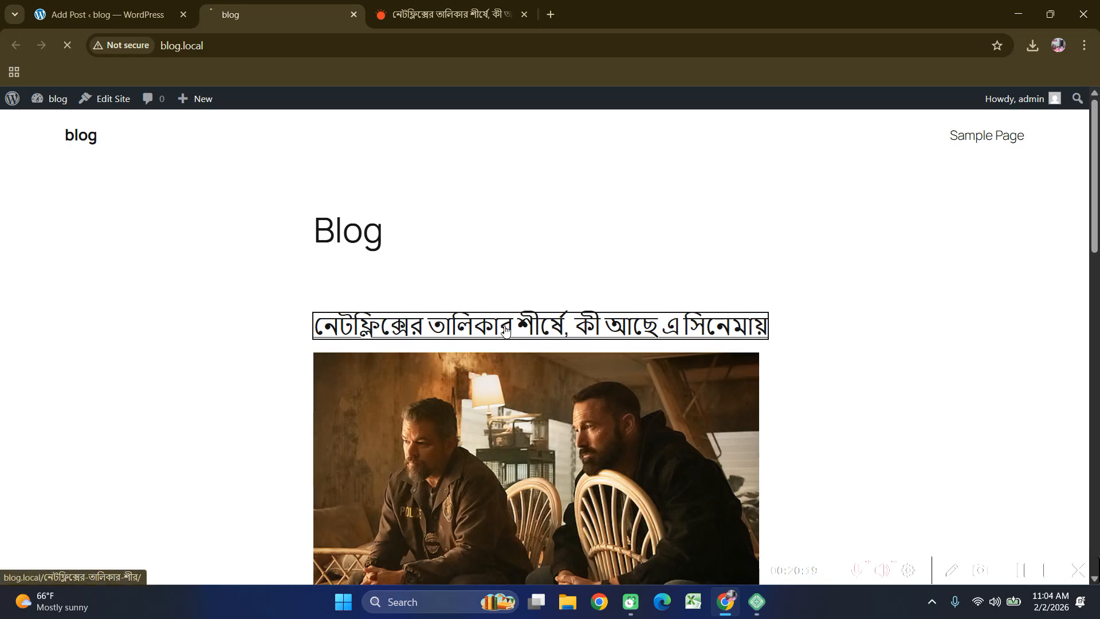
scroll(493, 324, "down", 14)
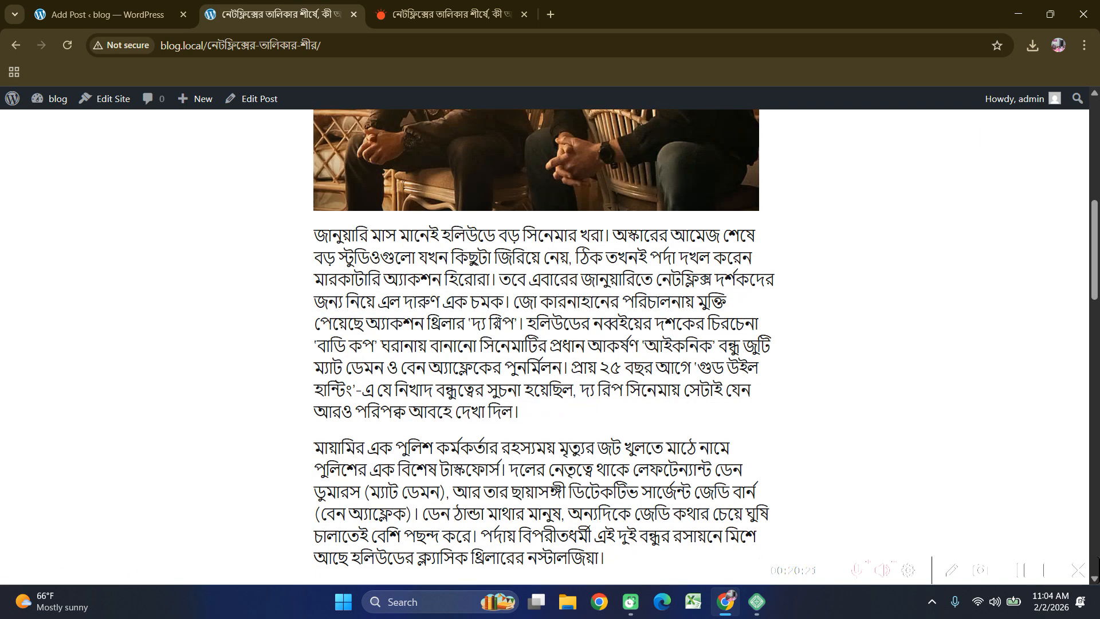
scroll(493, 323, "up", 5)
scroll(494, 324, "up", 10)
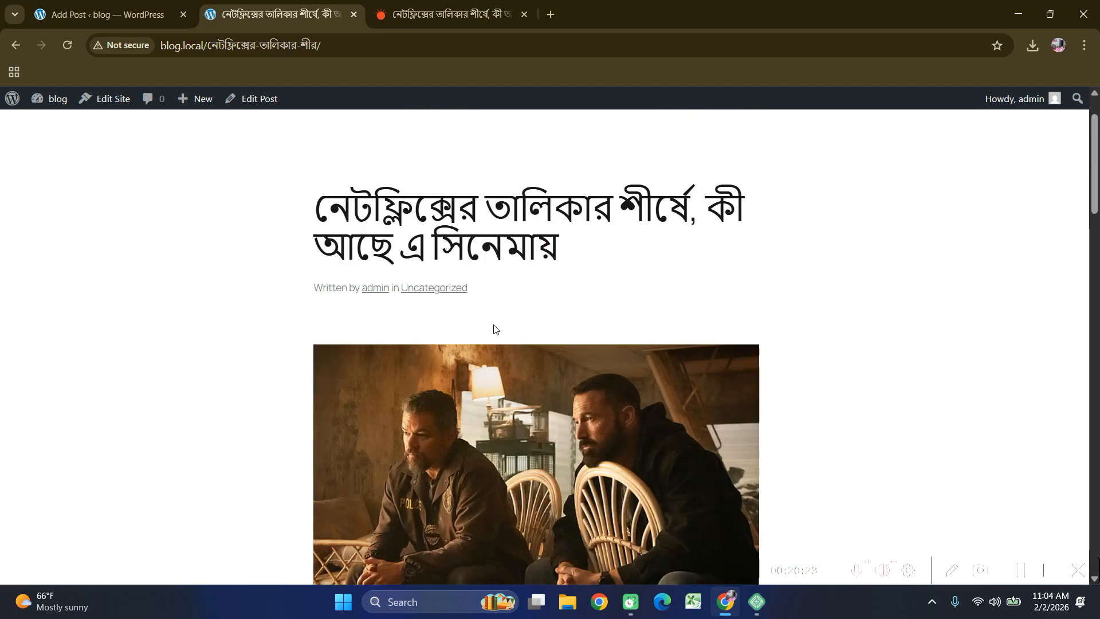
scroll(494, 328, "up", 2)
scroll(479, 367, "down", 15)
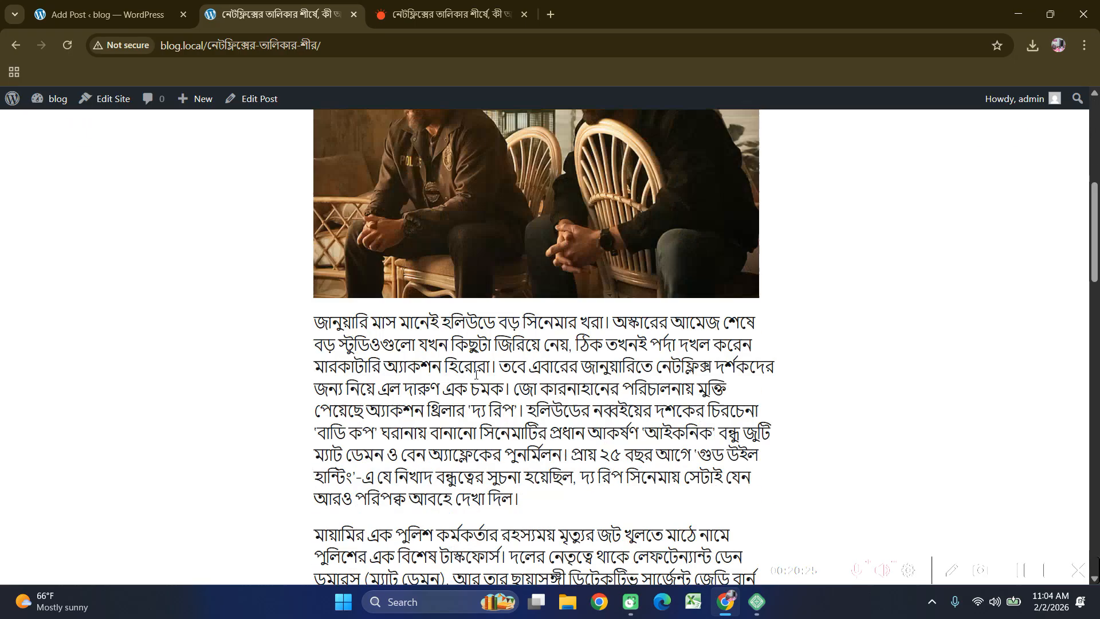
scroll(476, 372, "down", 5)
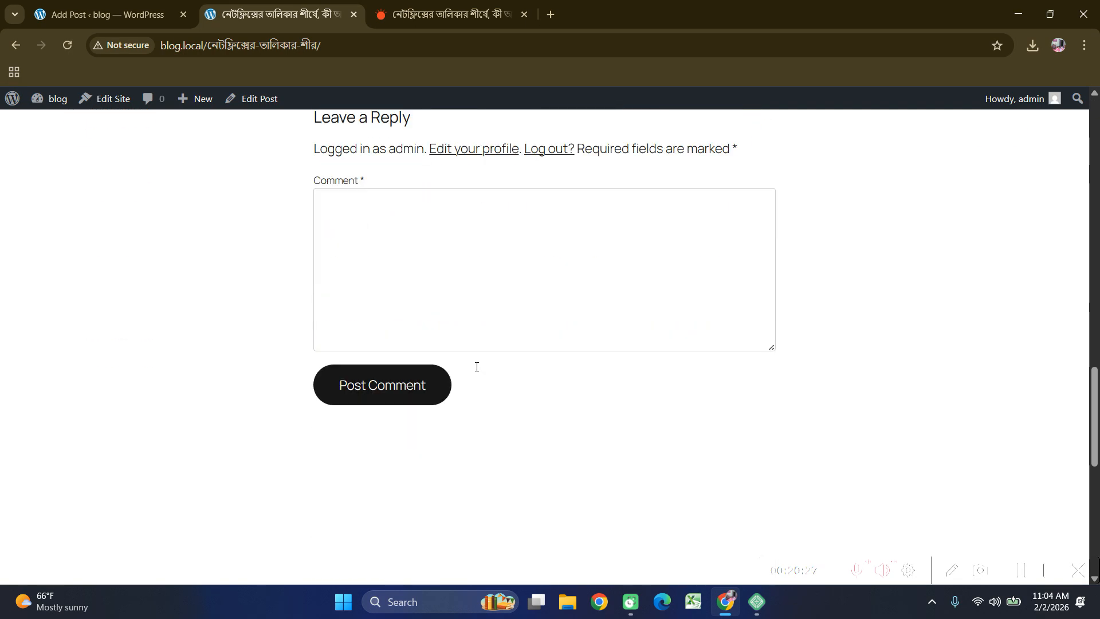
scroll(405, 309, "up", 2)
left_click(368, 356)
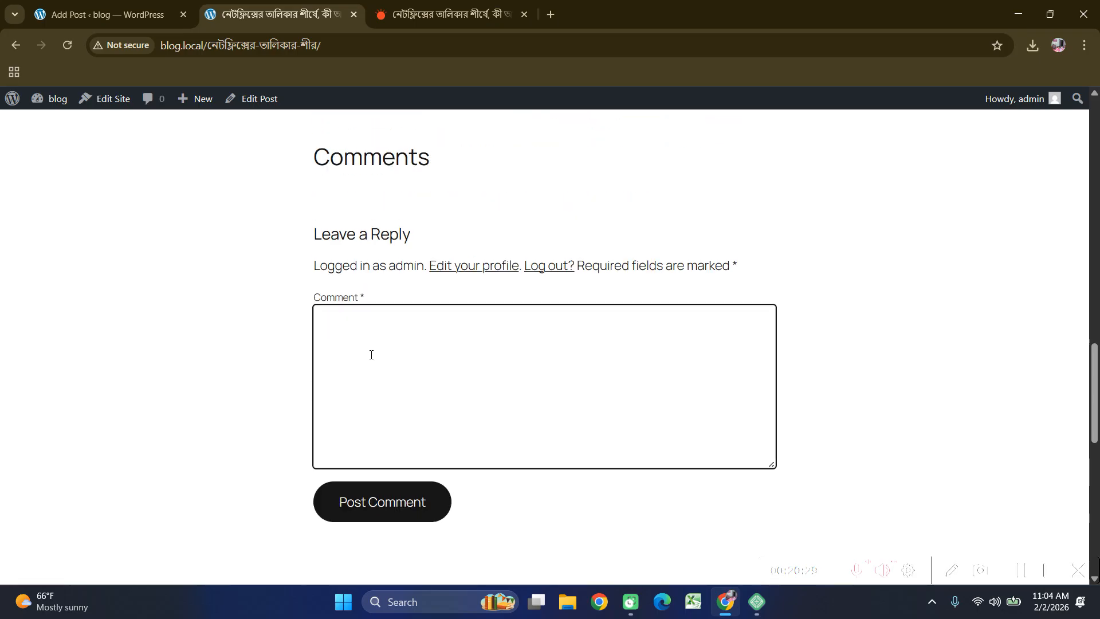
scroll(375, 350, "up", 5)
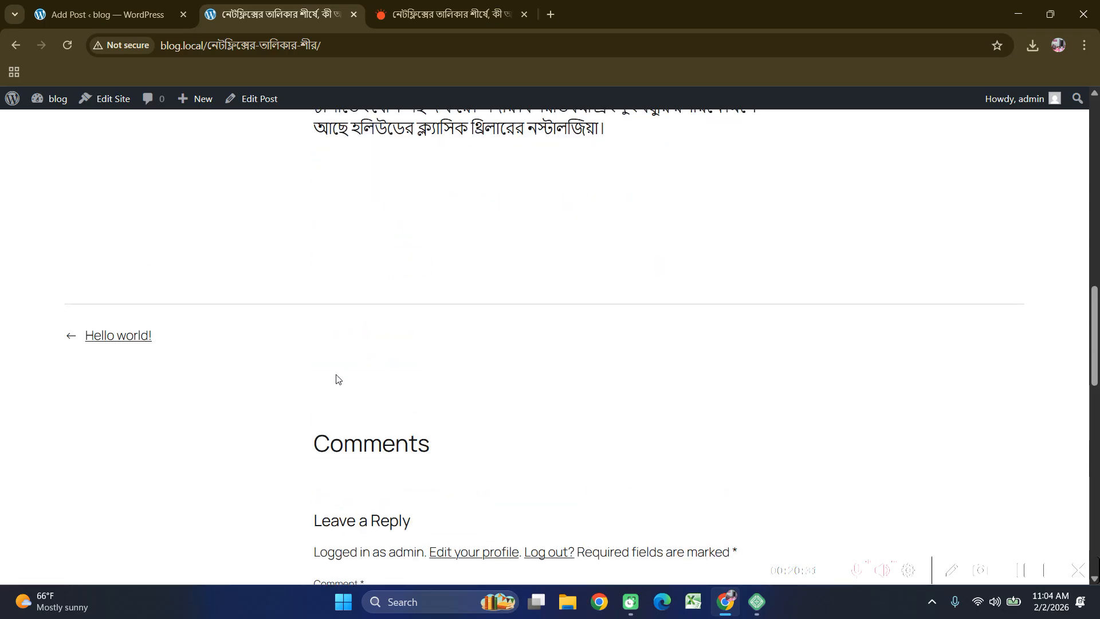
scroll(342, 377, "down", 6)
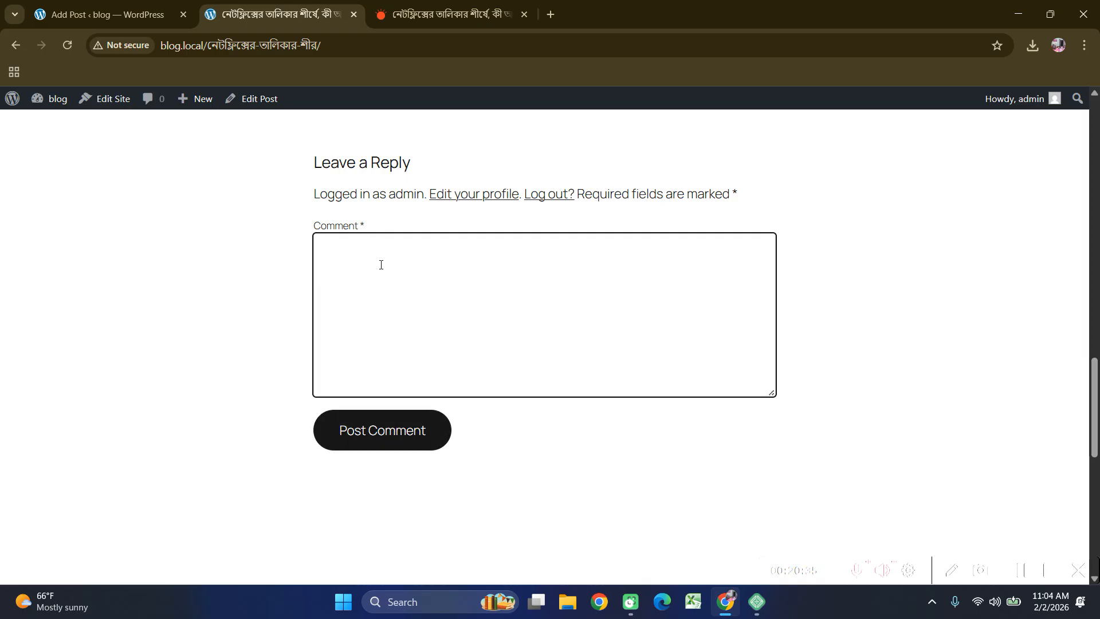
scroll(385, 302, "up", 15)
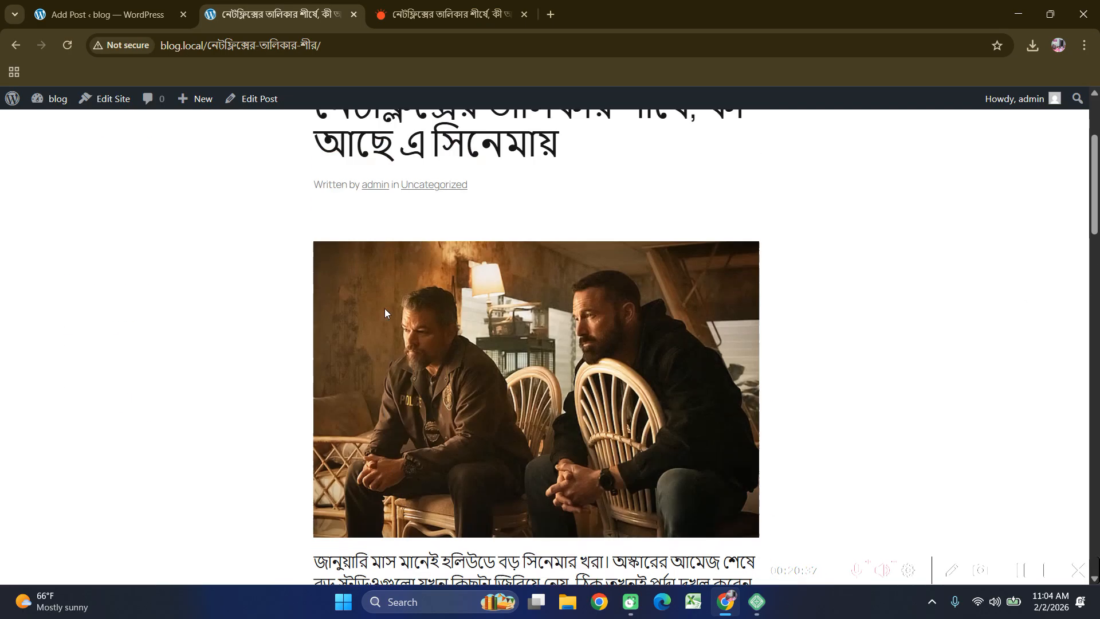
scroll(385, 309, "down", 8)
scroll(225, 442, "up", 3)
scroll(417, 452, "down", 6)
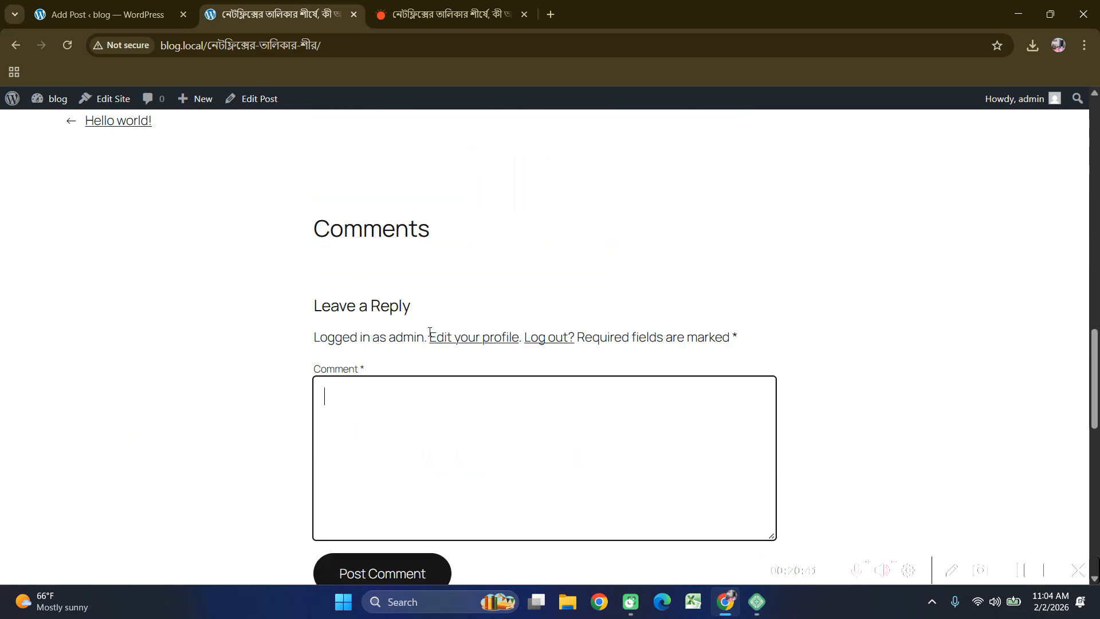
scroll(429, 332, "up", 20)
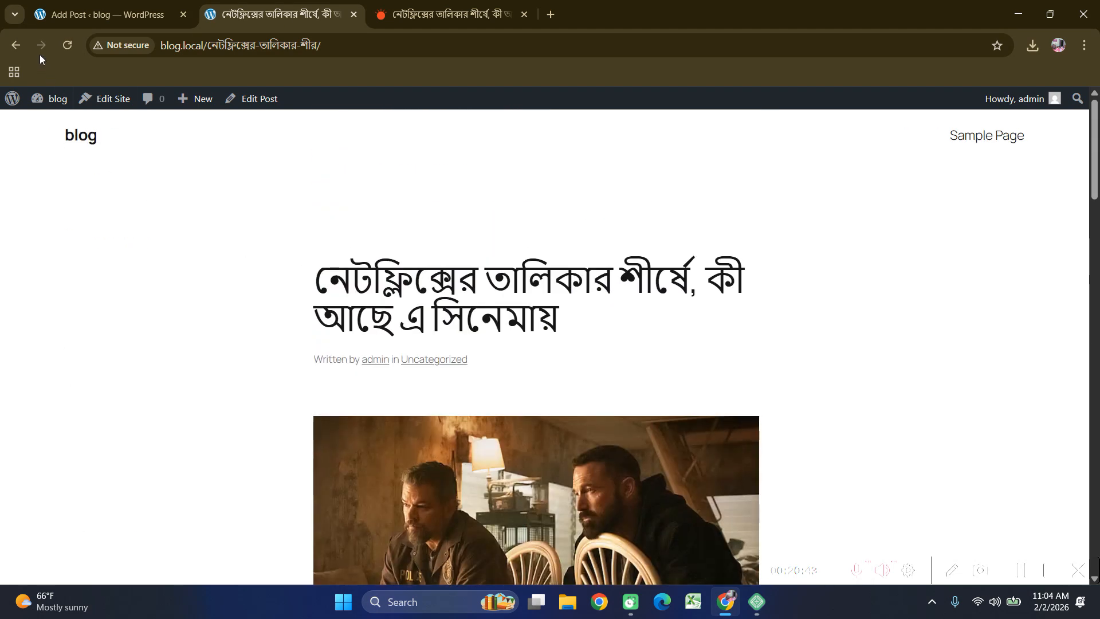
Go back to the blog index and reopen the Bangla post, scrolling down its page.
left_click(18, 41)
scroll(344, 232, "down", 1)
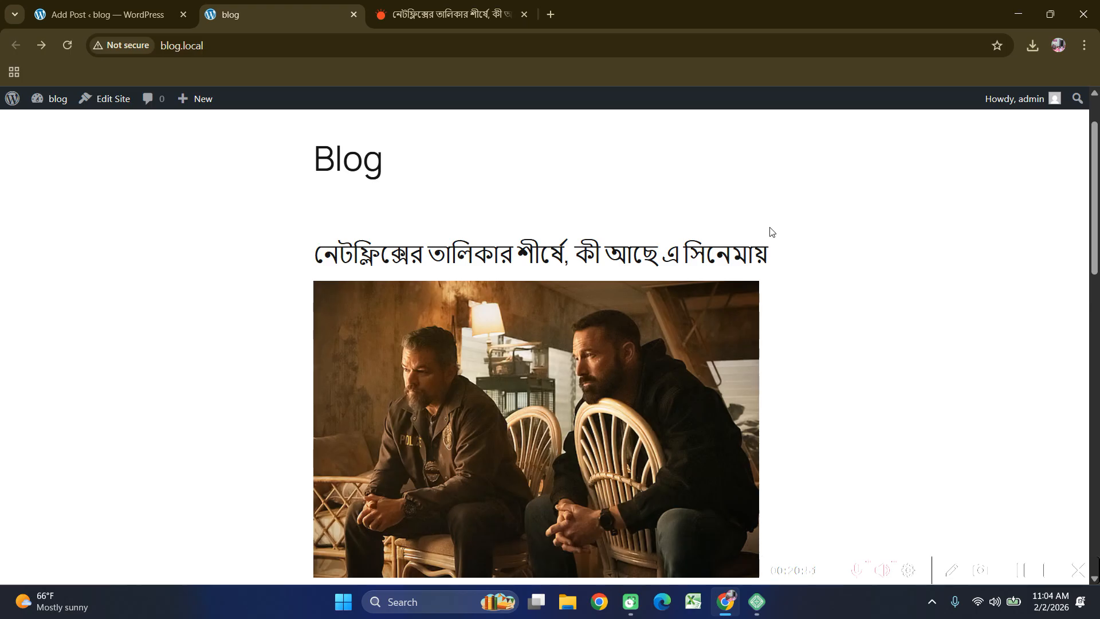
scroll(788, 235, "down", 10)
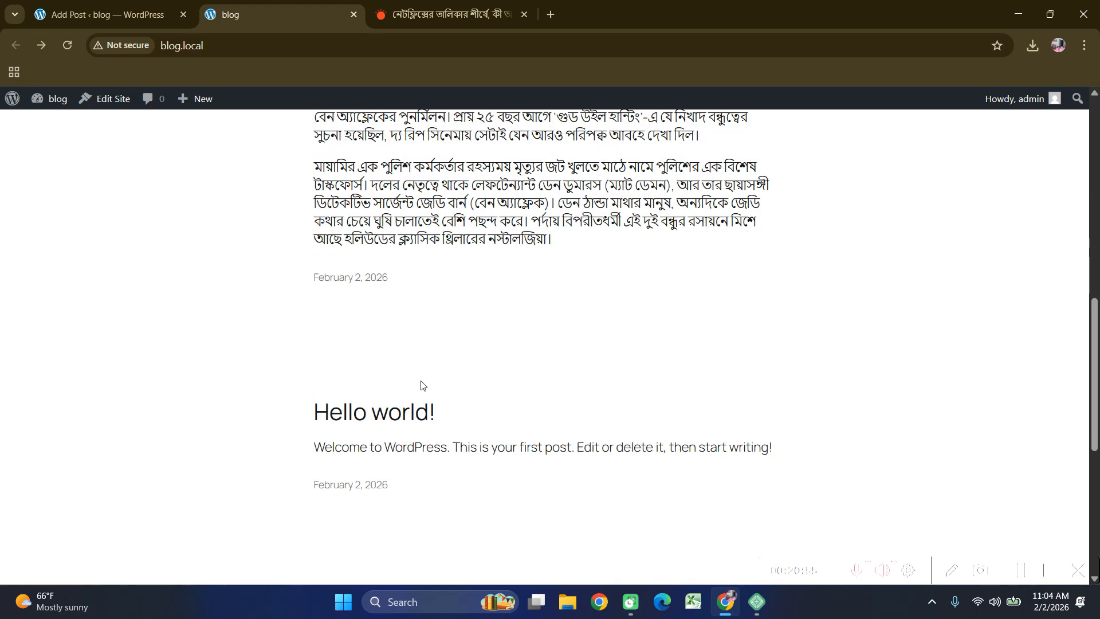
scroll(408, 385, "up", 2)
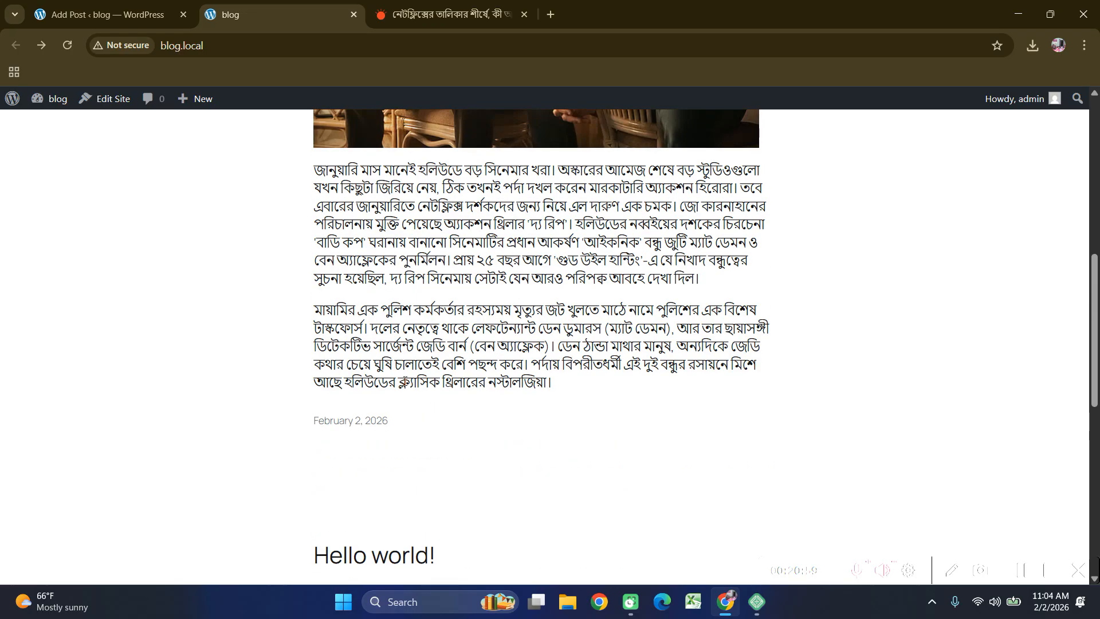
scroll(397, 347, "up", 9)
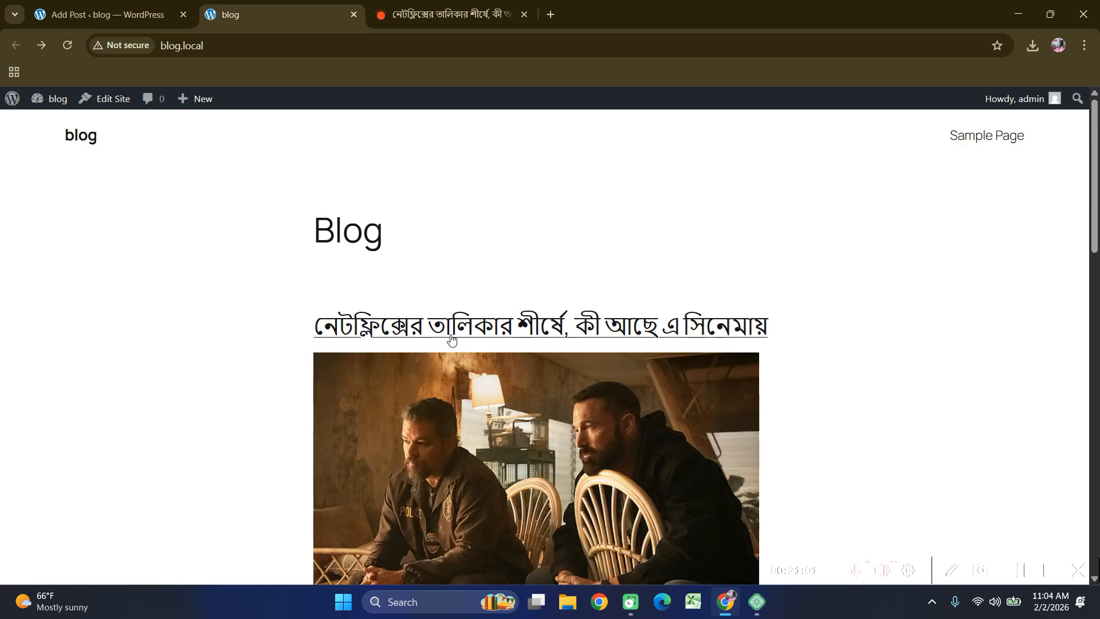
left_click(452, 339)
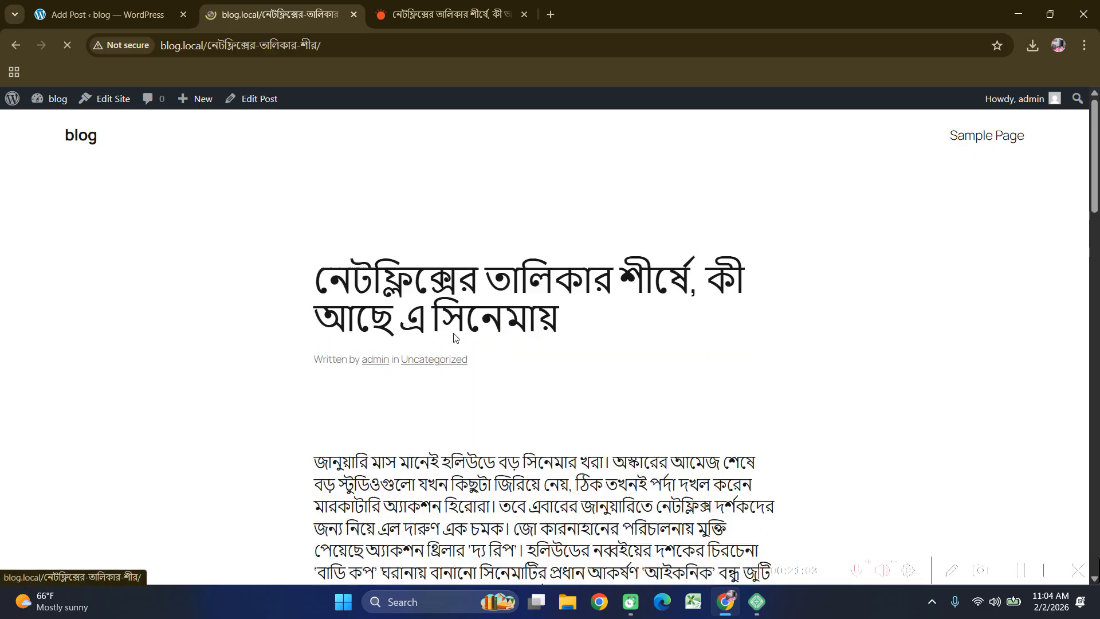
scroll(615, 246, "down", 6)
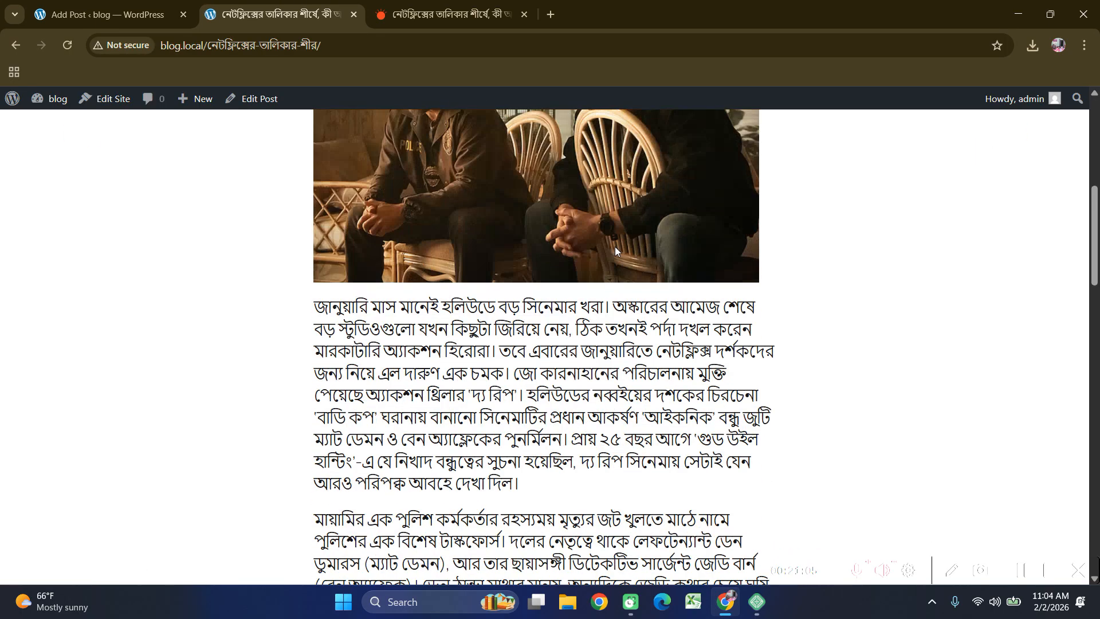
scroll(617, 257, "down", 5)
scroll(606, 307, "down", 5)
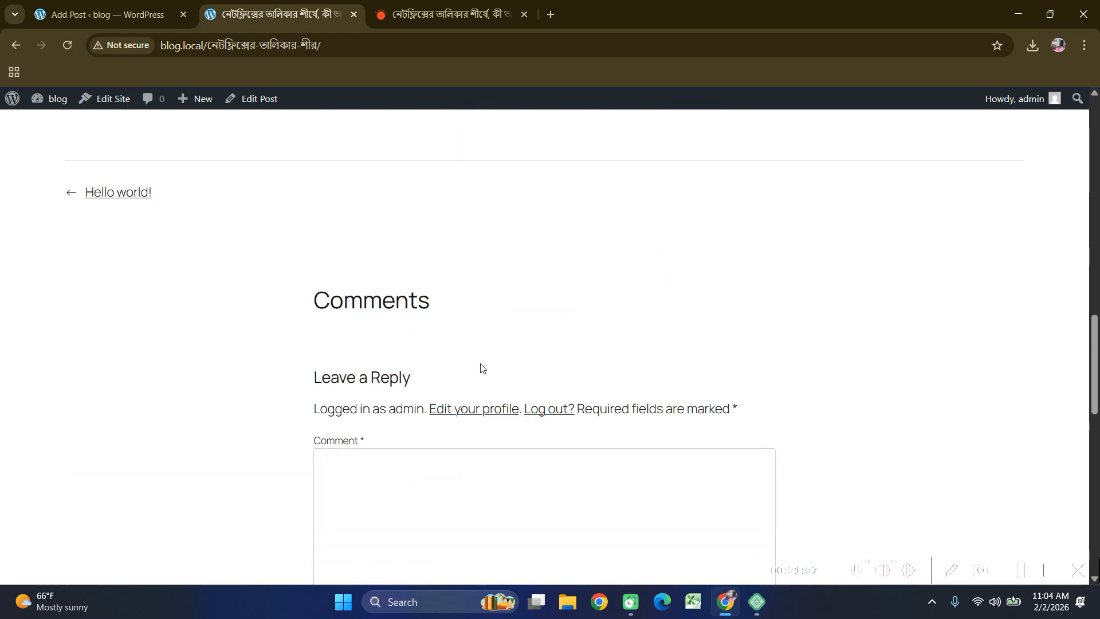
scroll(424, 516, "down", 4)
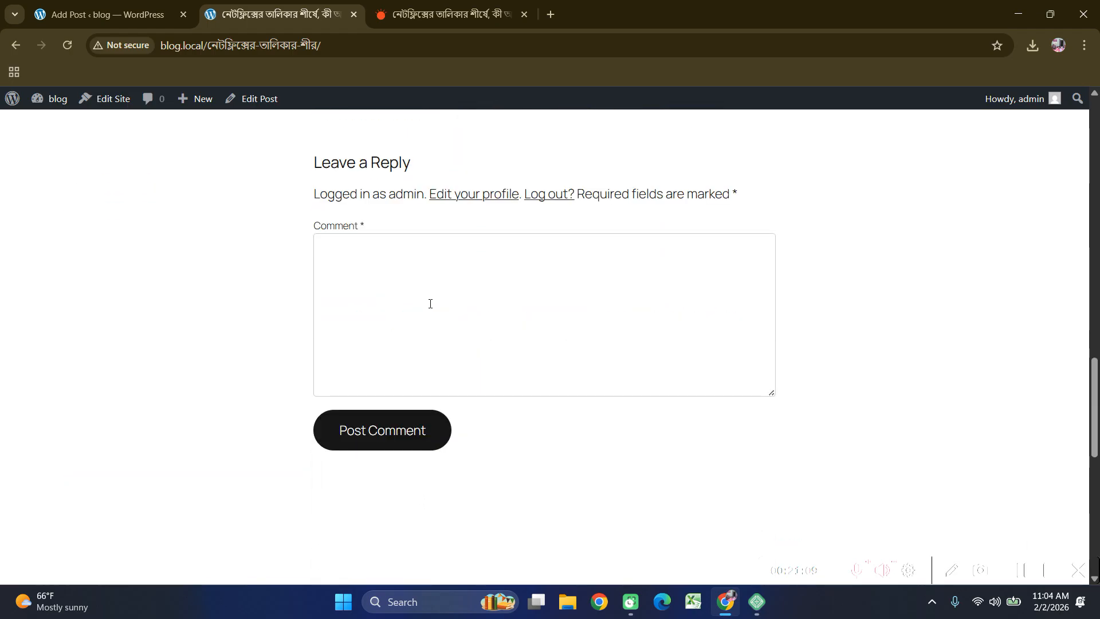
Check the post's comment form, then return to the admin Posts list.
left_click(371, 274)
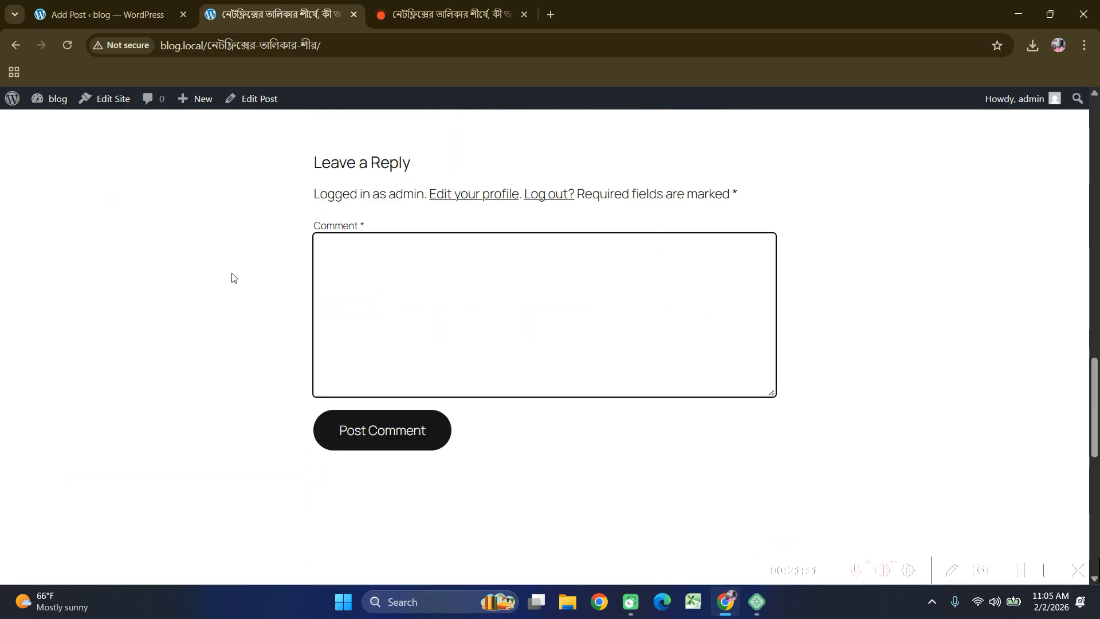
scroll(266, 256, "up", 20)
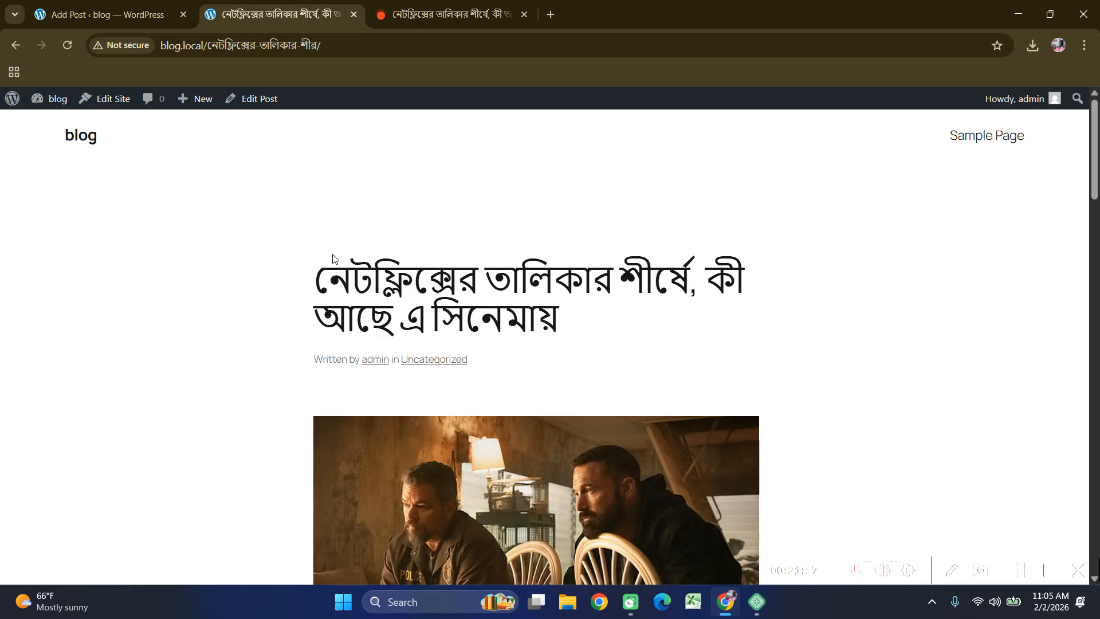
left_click(15, 45)
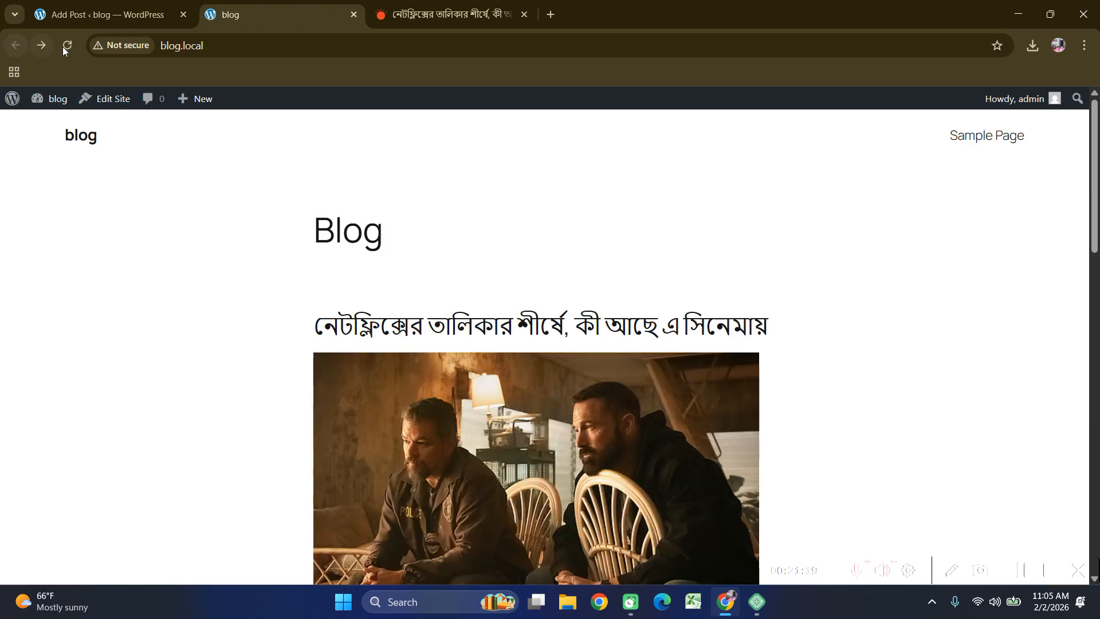
left_click(170, 14)
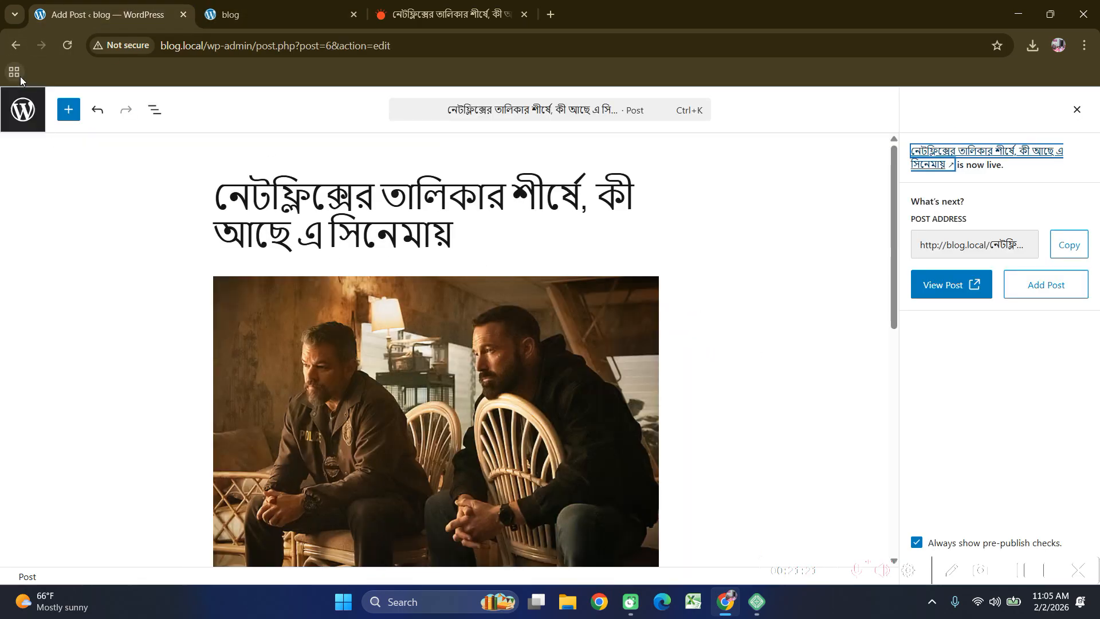
left_click(15, 45)
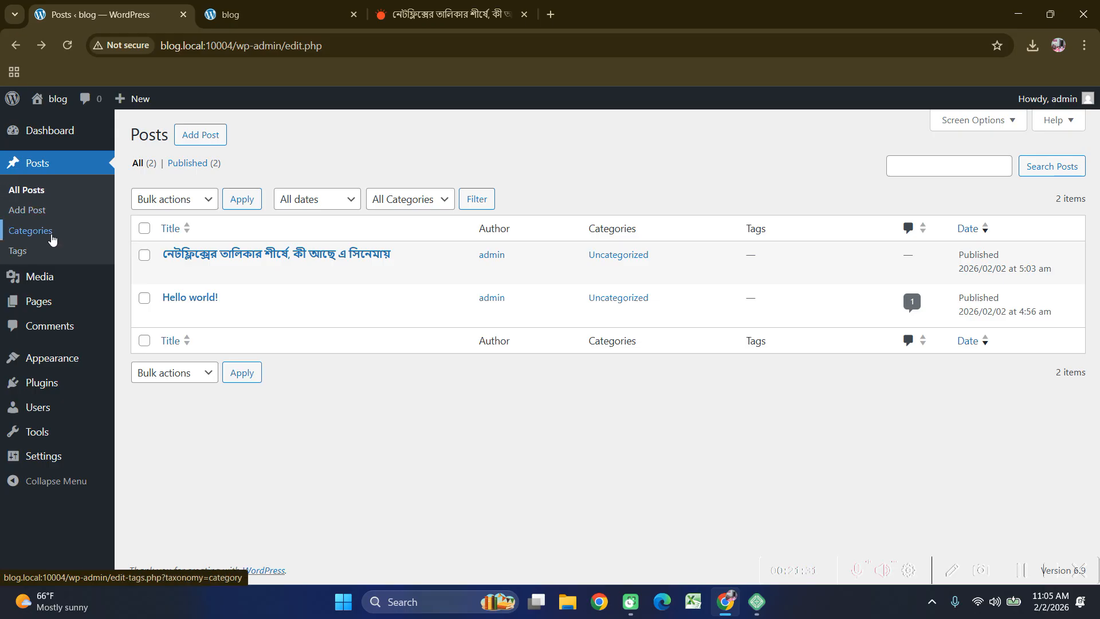
Bring up the Prothom Alo Netflix review article in the third tab.
left_click(447, 15)
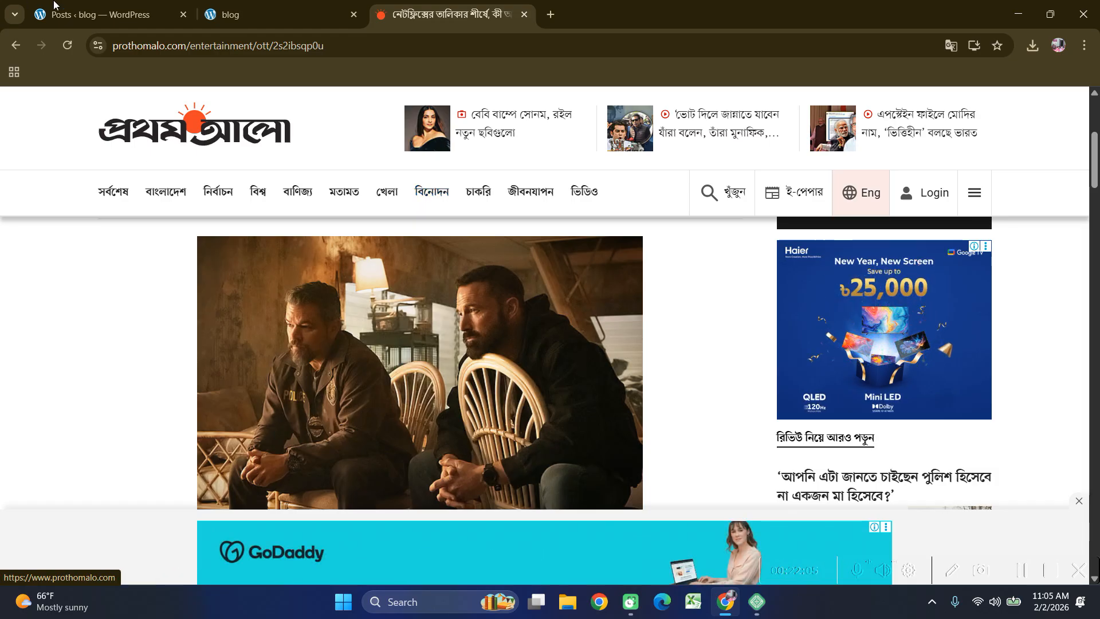
Return to the WordPress Posts list showing the published Bangla post.
left_click(100, 14)
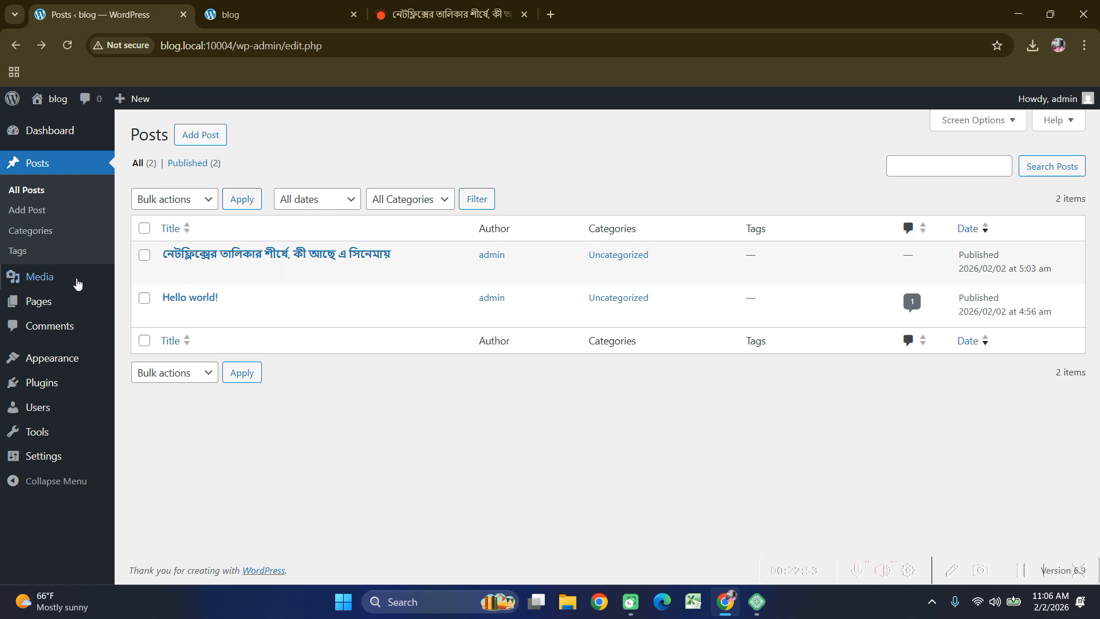
Browse the Media library and Pages list, checking the live blog tab in between.
left_click(58, 277)
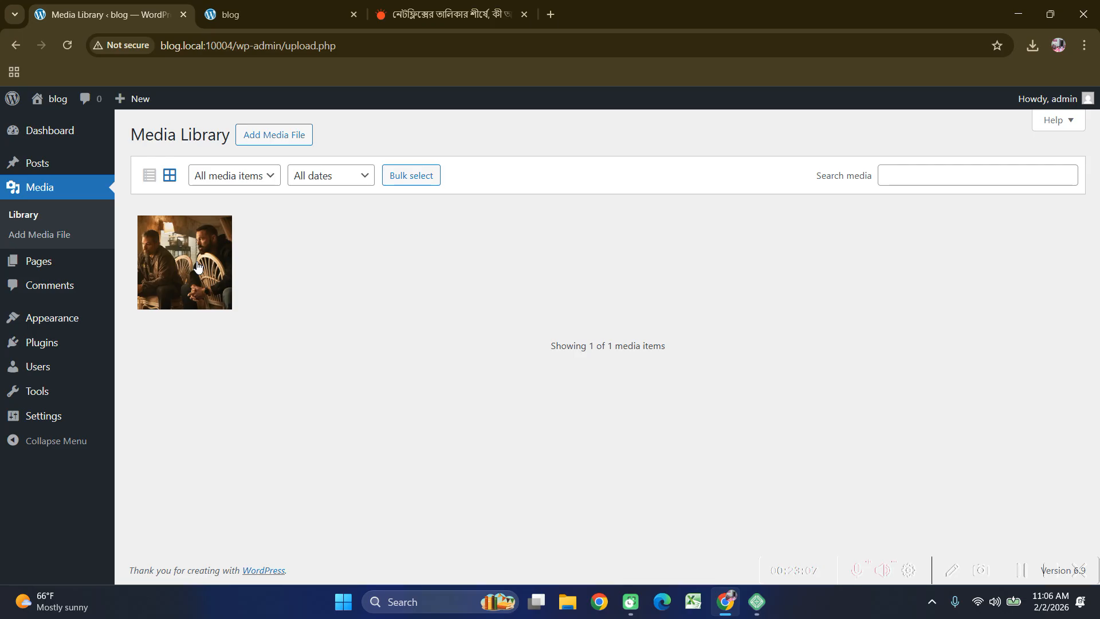
left_click(37, 265)
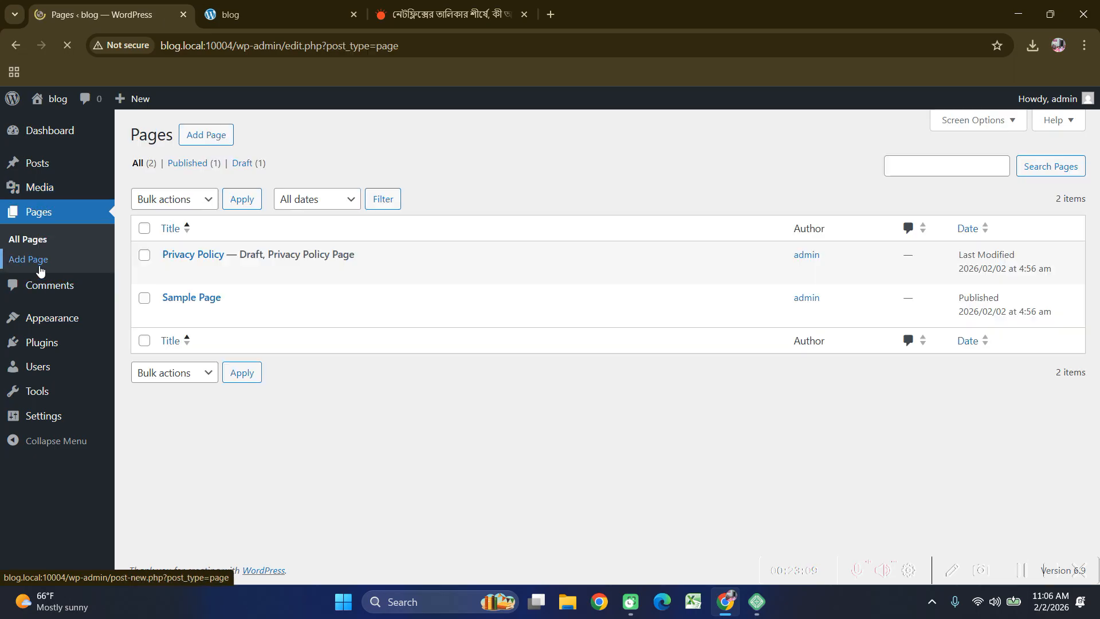
left_click(277, 5)
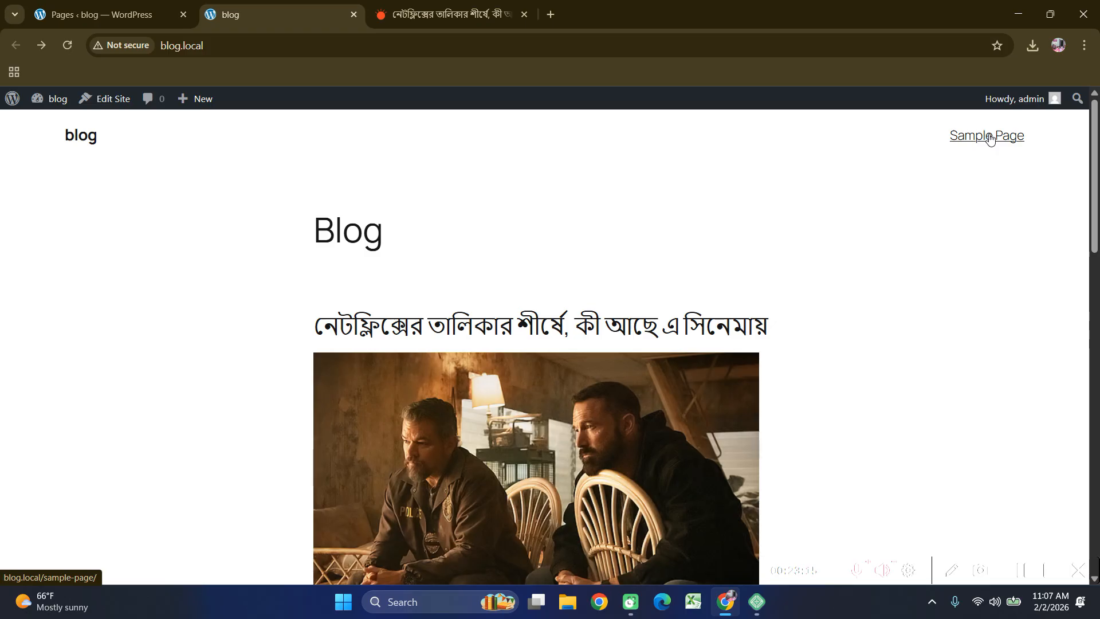
left_click(103, 14)
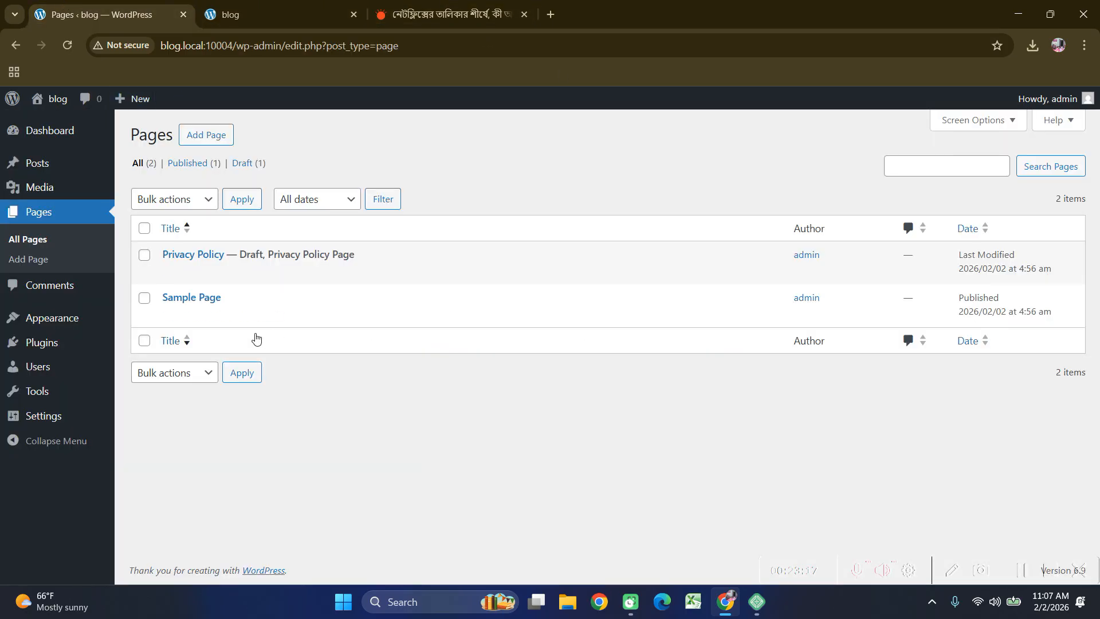
Highlight the Privacy Policy page's draft status in the Pages list, then clear the selection.
mouse_move(193, 309)
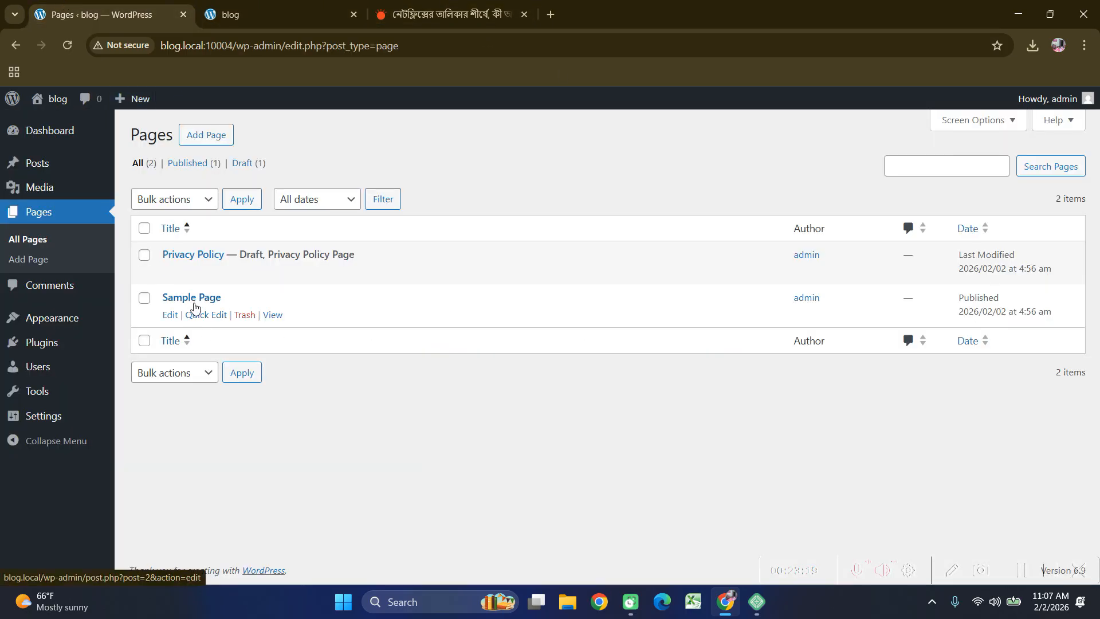
mouse_move(189, 259)
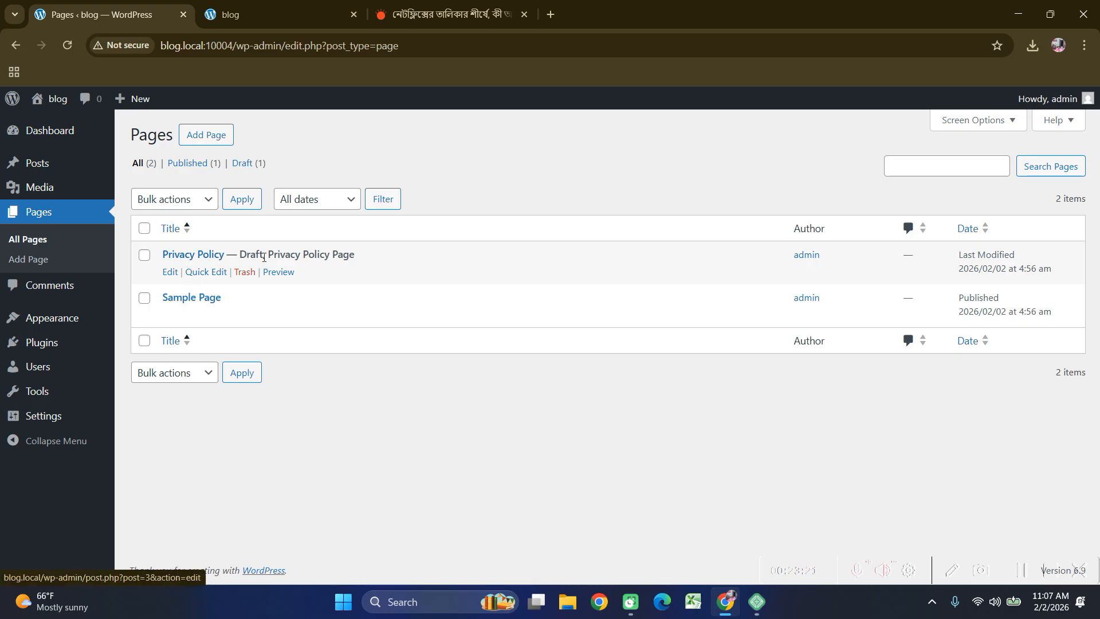
left_click_drag(241, 255, 376, 256)
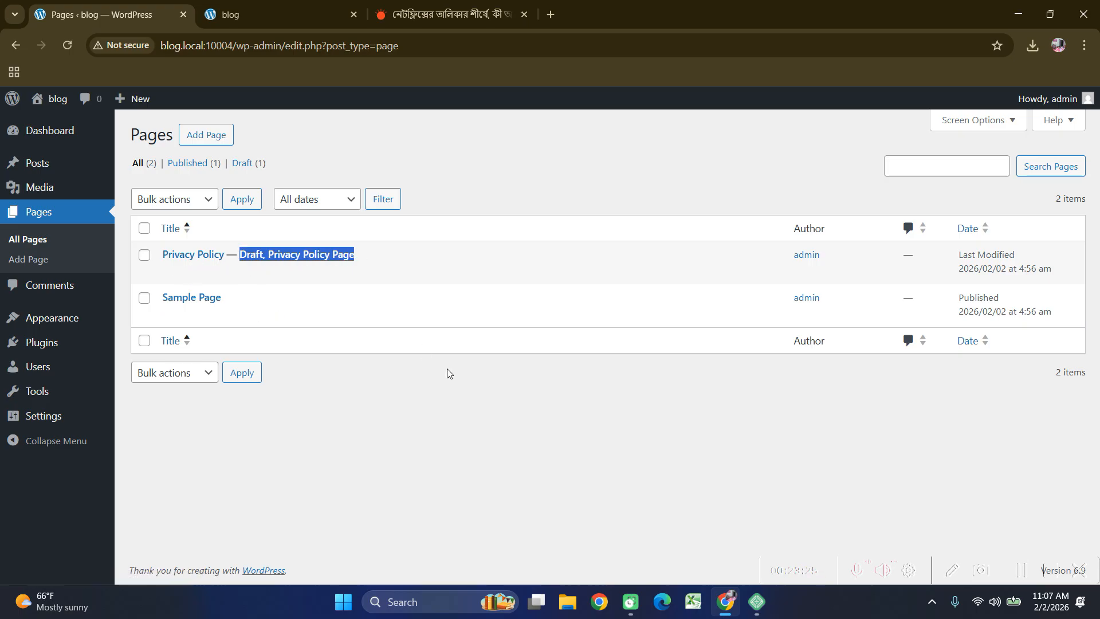
left_click(480, 378)
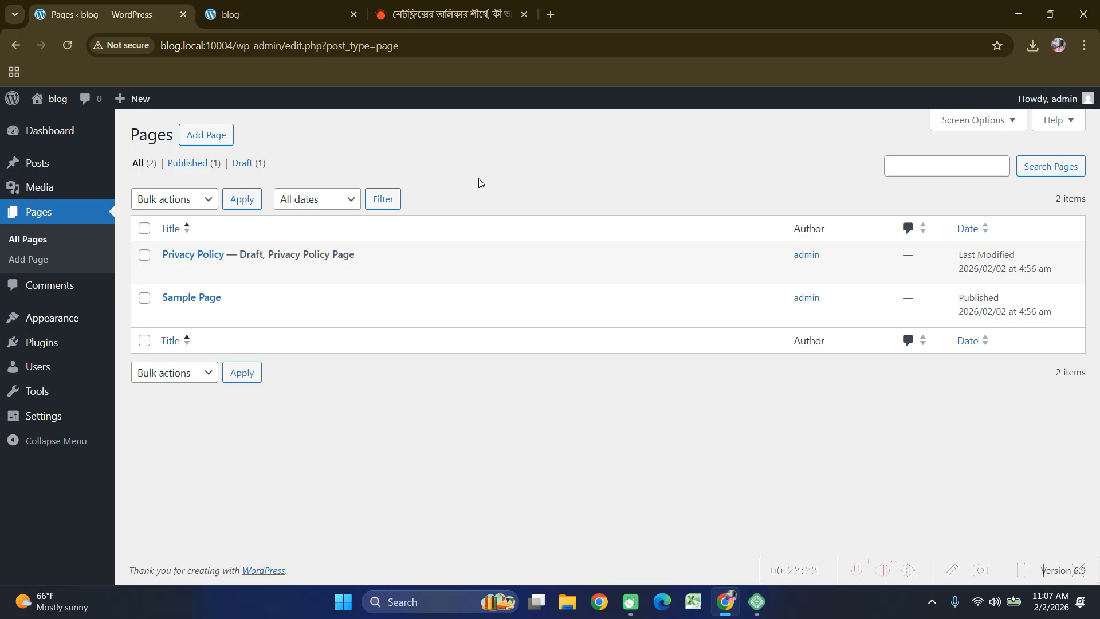
Create a new empty page titled 'Home' and publish it.
left_click(204, 141)
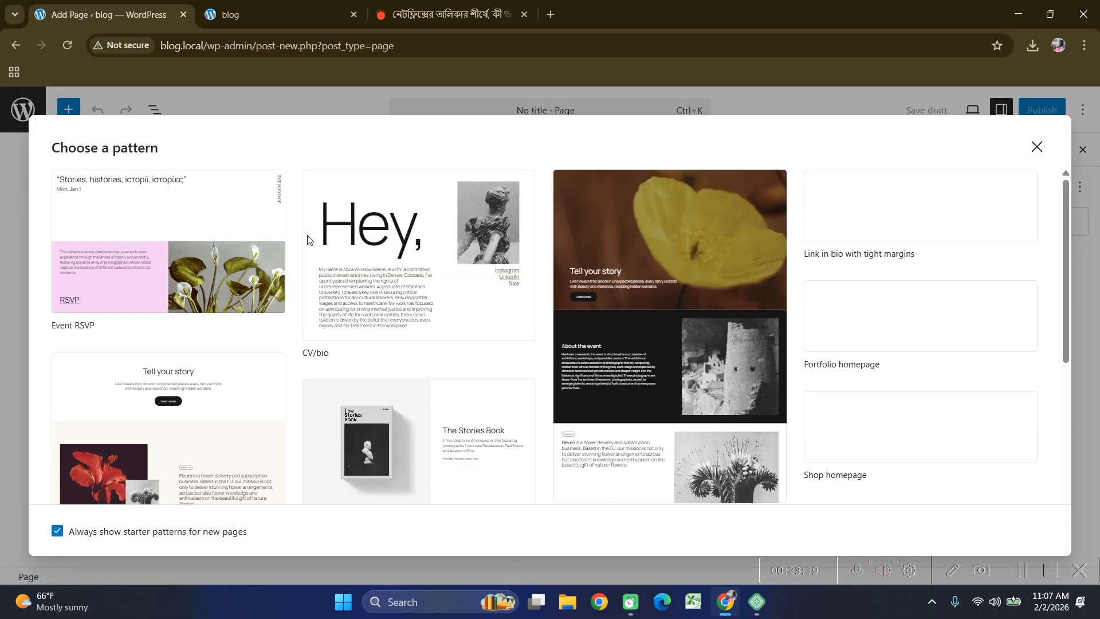
left_click(1035, 151)
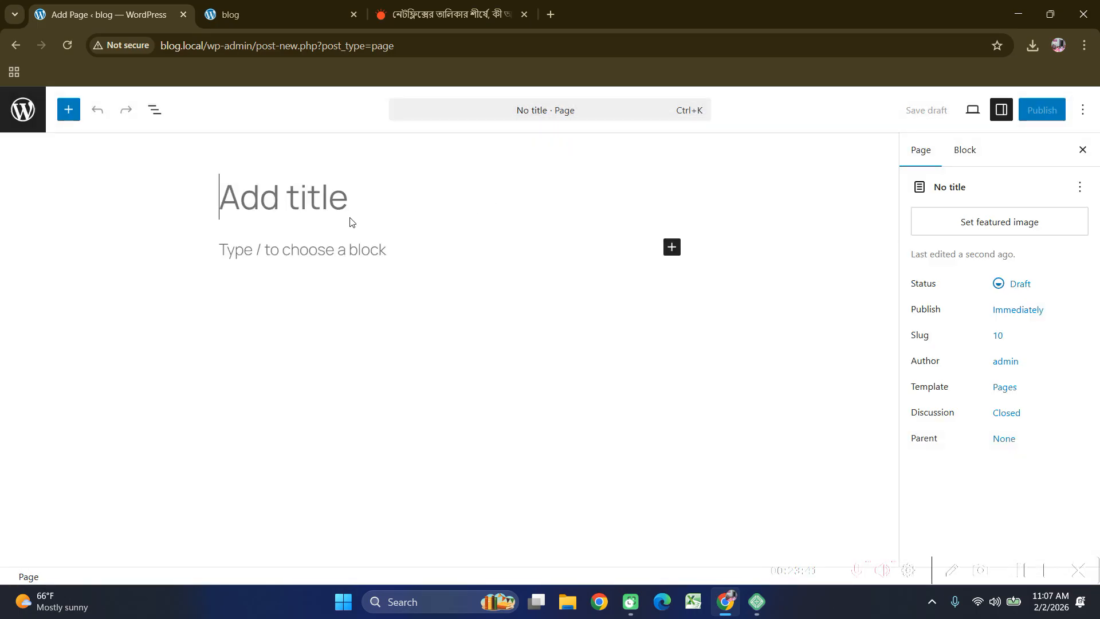
type("Home")
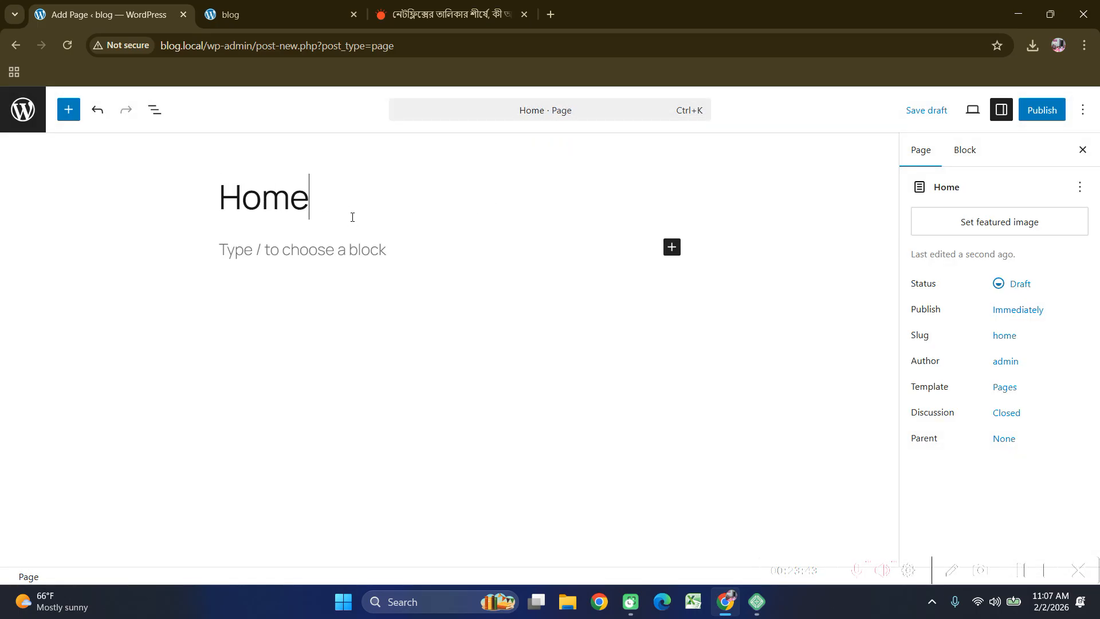
left_click(1042, 110)
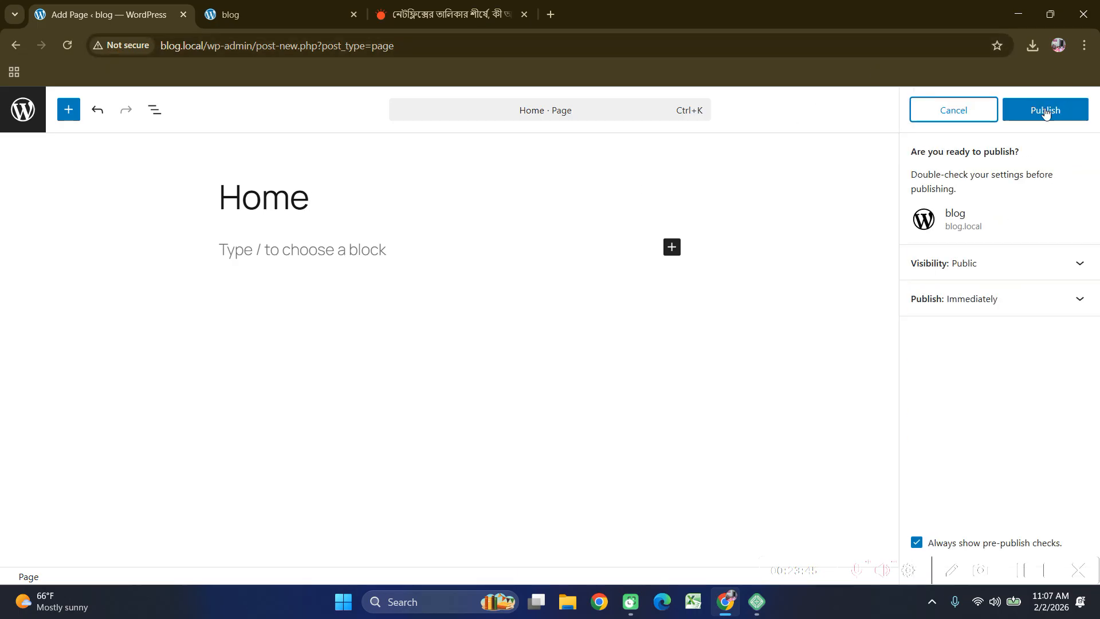
left_click(1043, 111)
Reload the live blog front page, then open and close the block library in the Home editor.
left_click(283, 22)
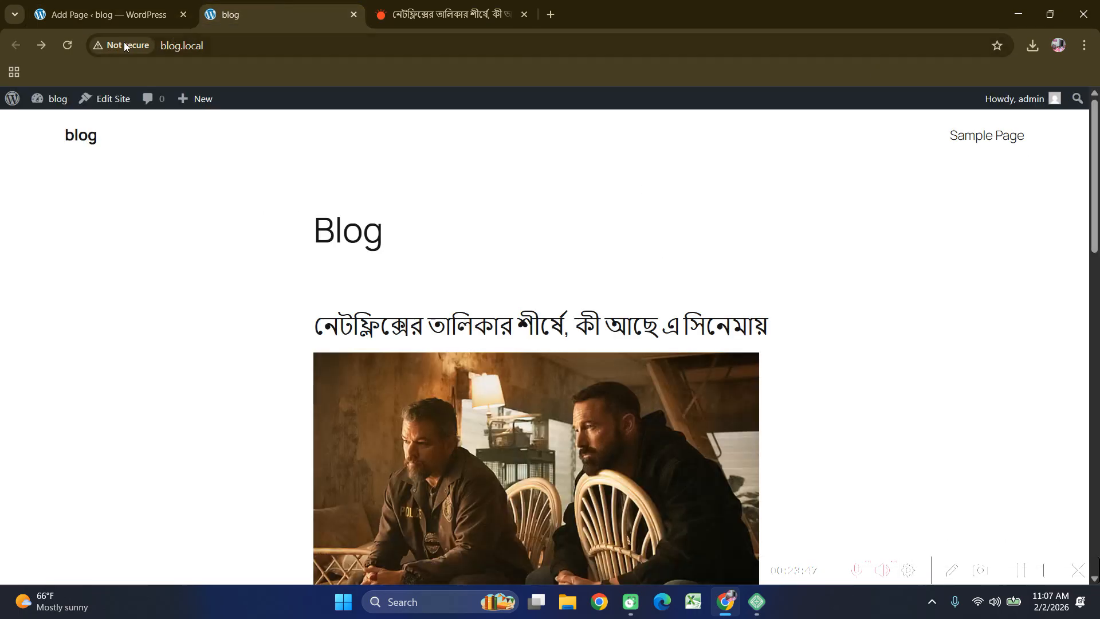
left_click(68, 46)
left_click(143, 14)
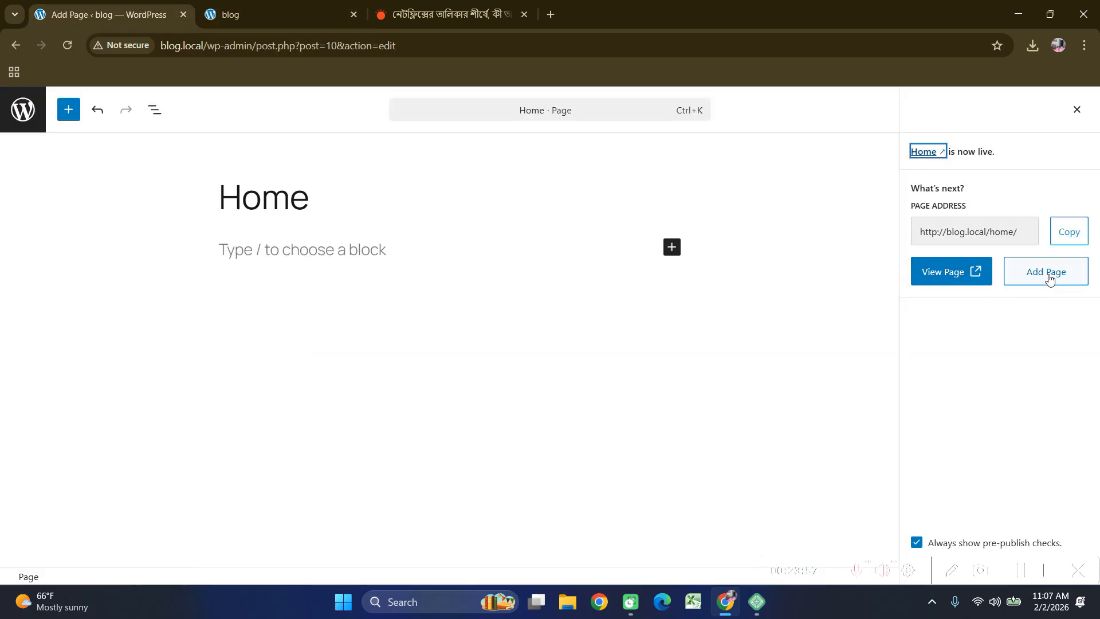
left_click(68, 111)
left_click(68, 113)
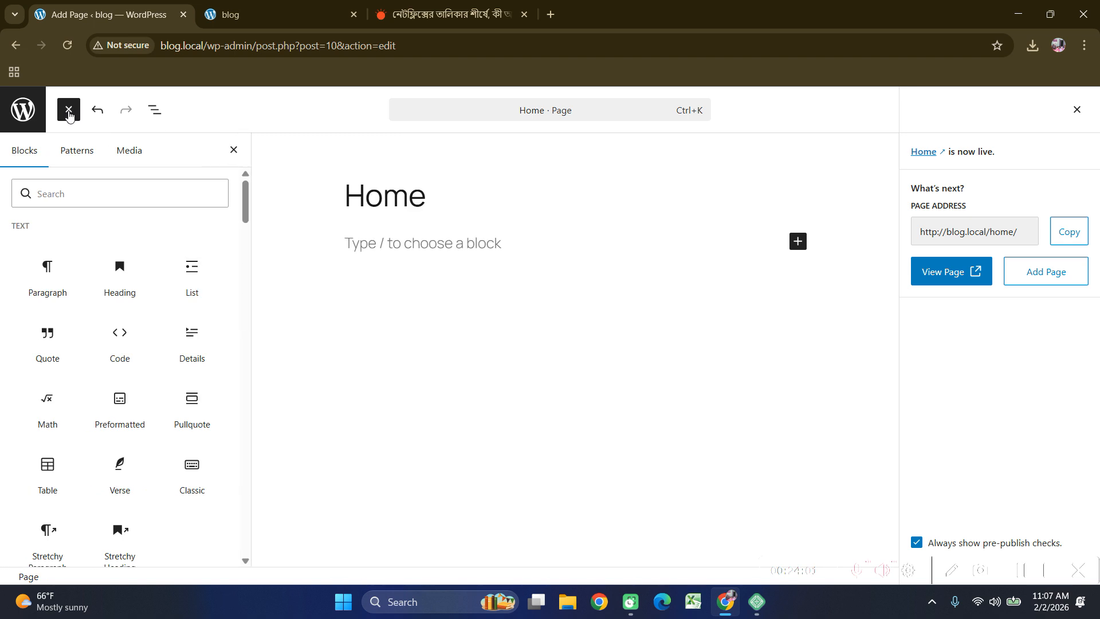
Create and publish an empty page titled 'About', then reload the live blog to see its link.
left_click(17, 44)
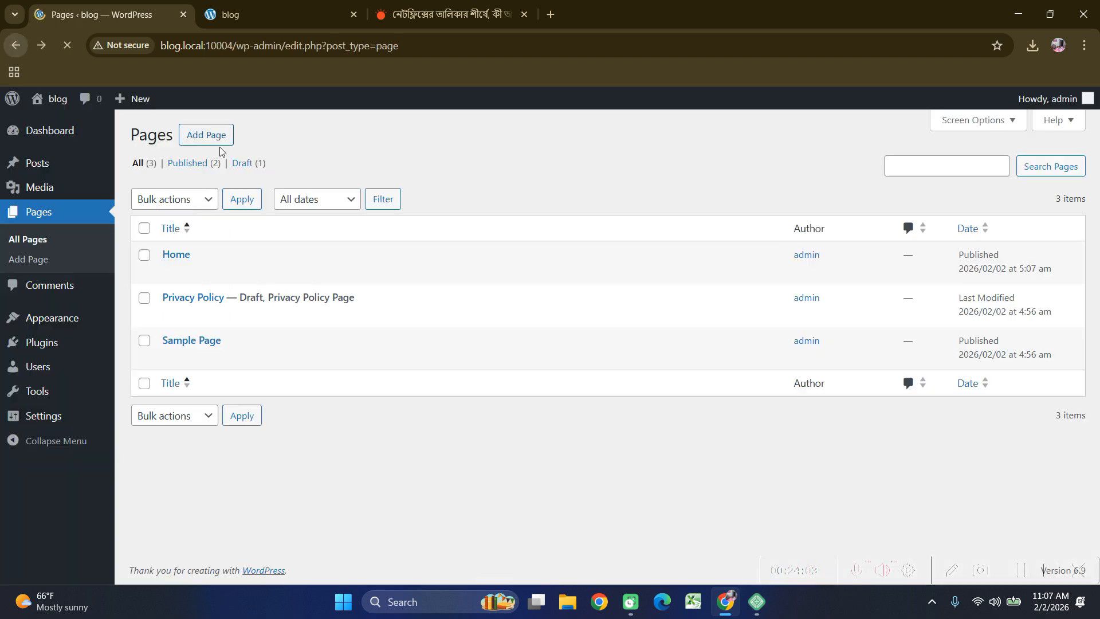
left_click(194, 141)
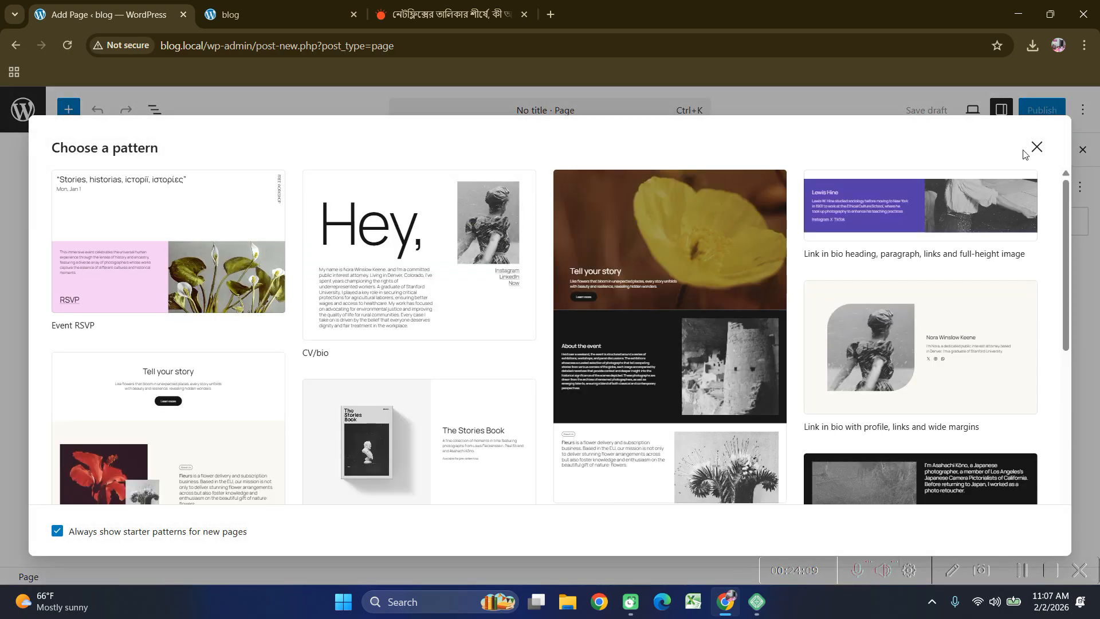
key("Escape")
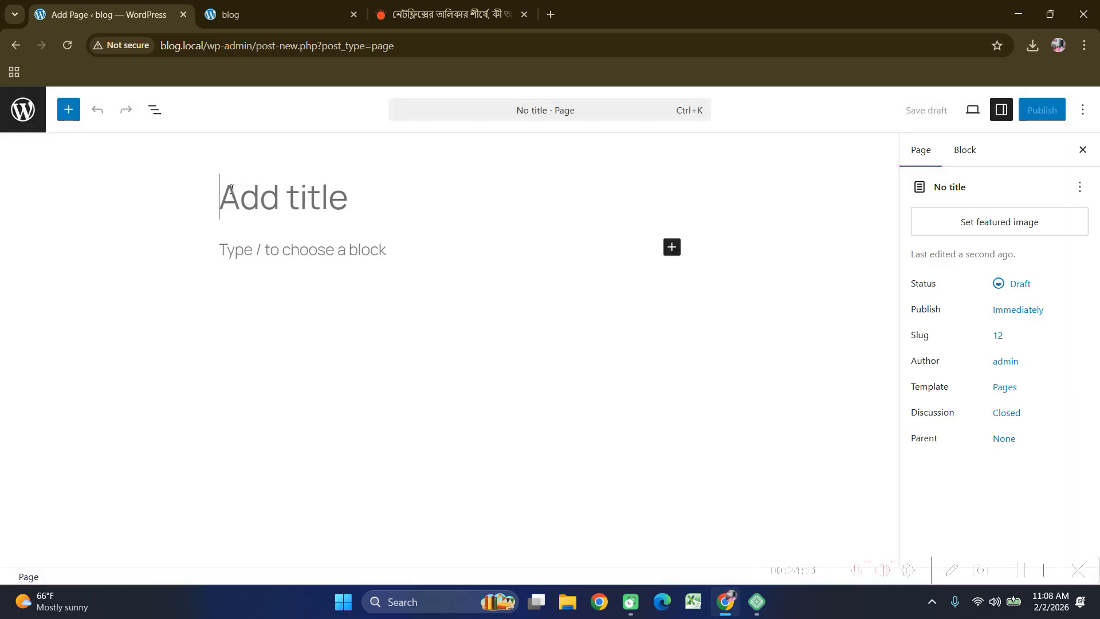
type("About")
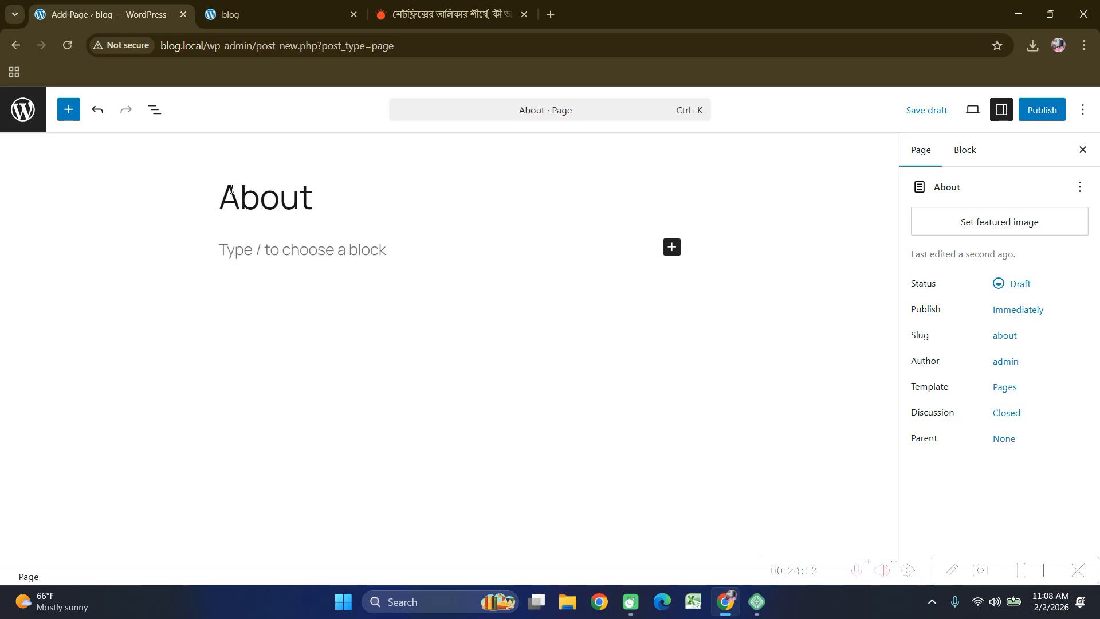
left_click(1040, 110)
left_click(1039, 111)
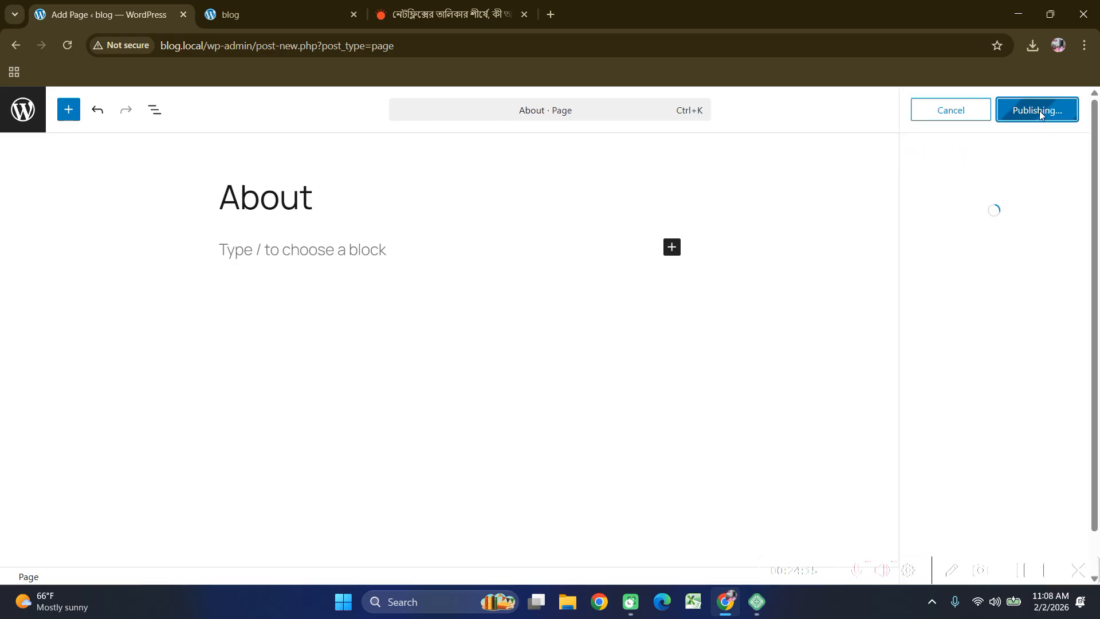
left_click(269, 16)
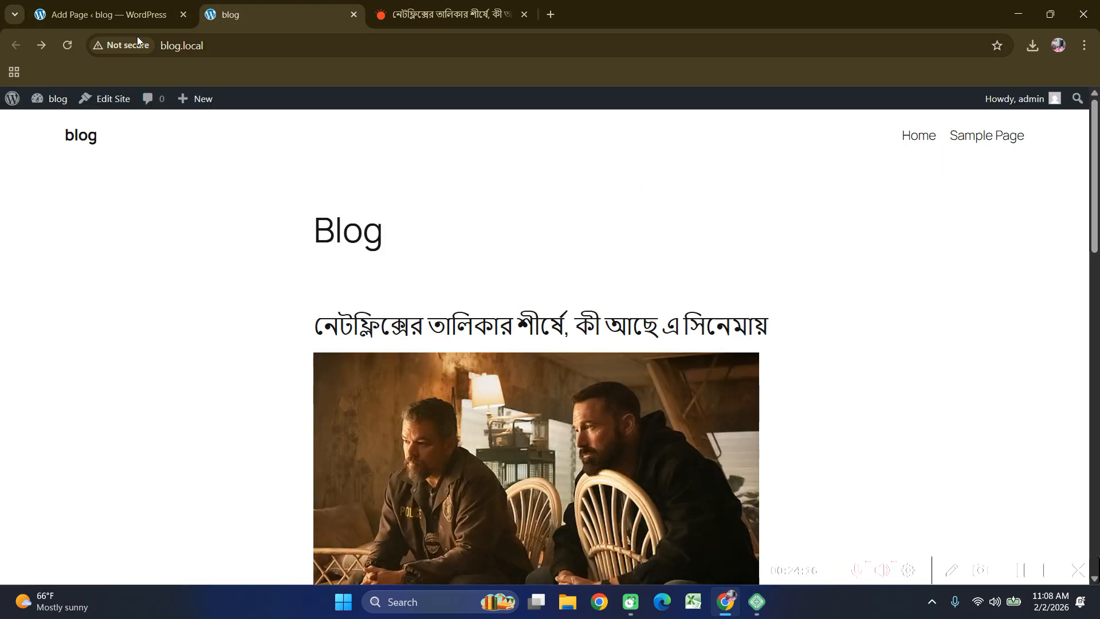
left_click(66, 45)
Leave the About editor for the Pages list showing About, Home, Privacy Policy and Sample Page.
left_click(109, 14)
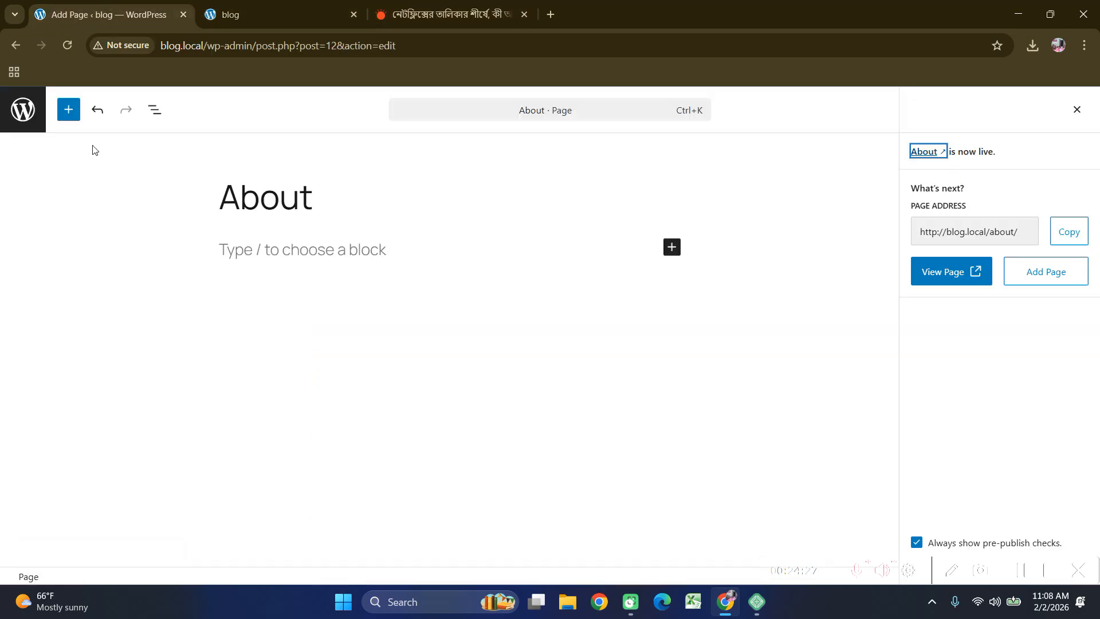
left_click(18, 49)
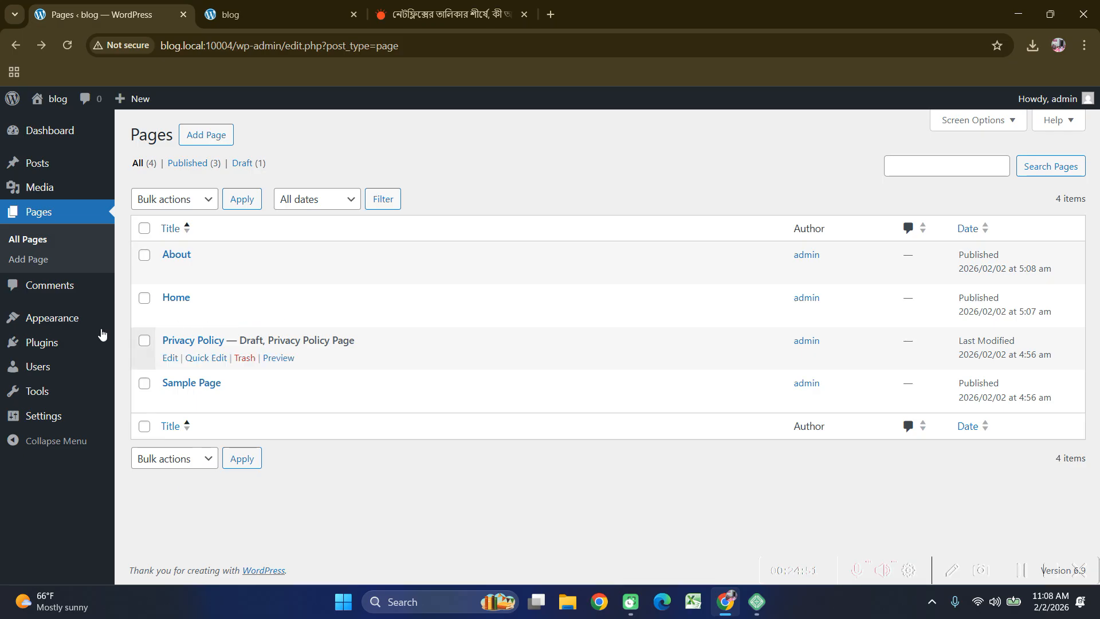
View the Comments screen with the single sample comment on 'Hello world!'.
left_click(50, 289)
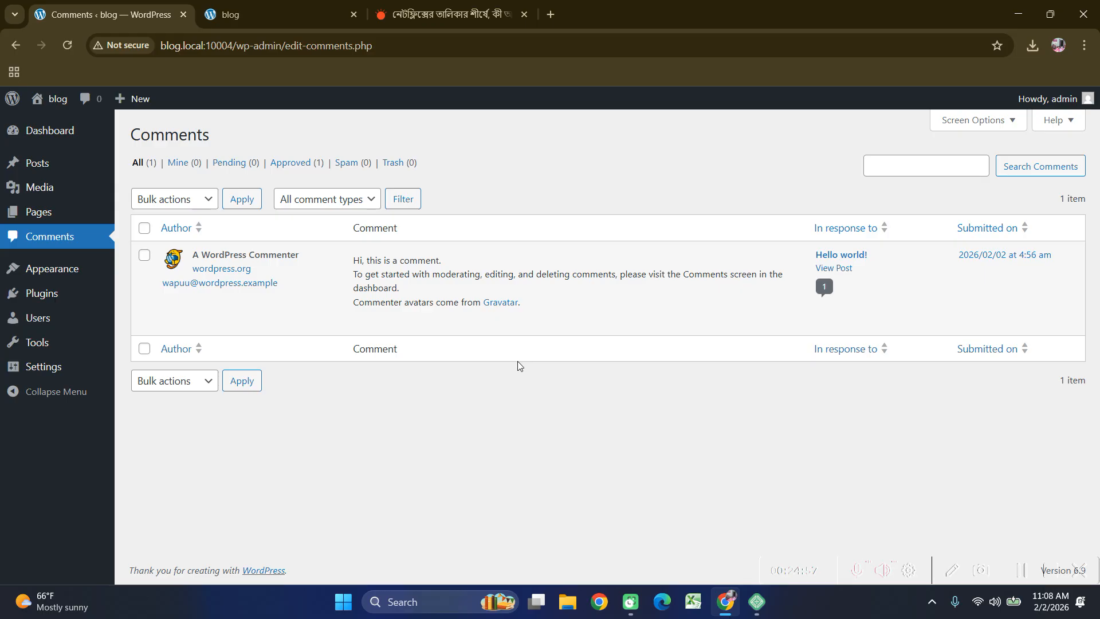
mouse_move(23, 270)
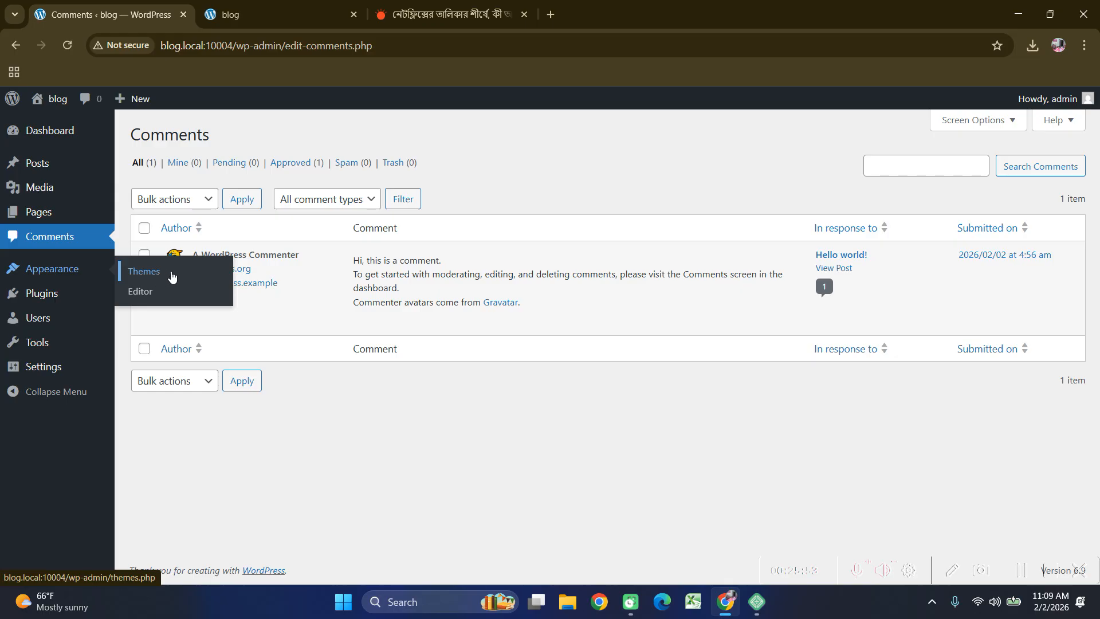
Activate the Twenty Twenty-Four theme in Appearance > Themes, replacing Twenty Twenty-Five.
left_click(171, 277)
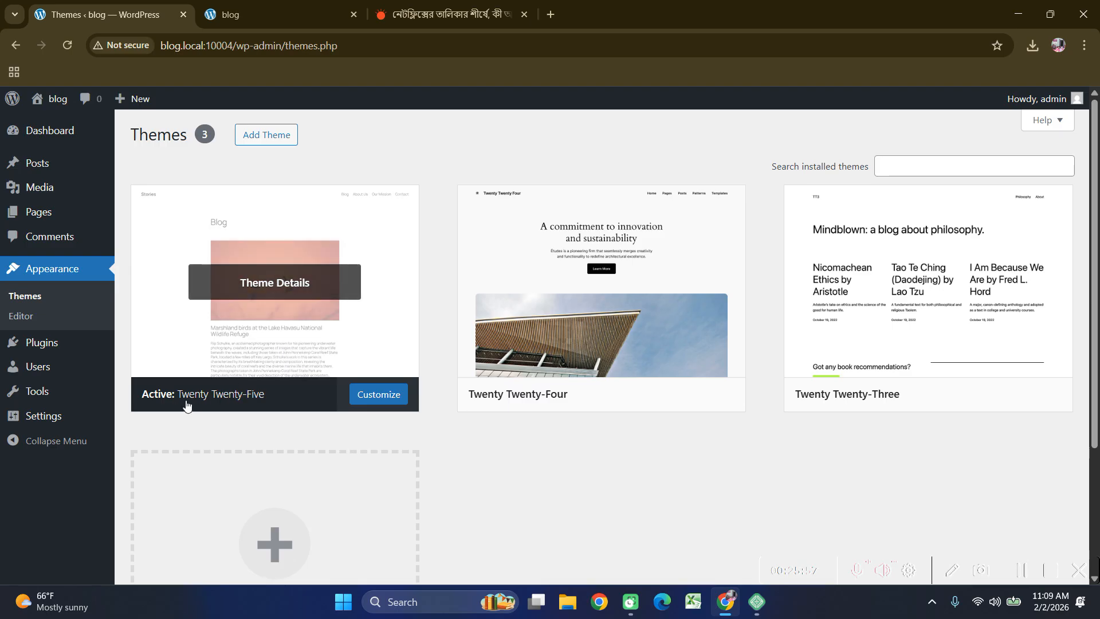
key("ctrl+Tab")
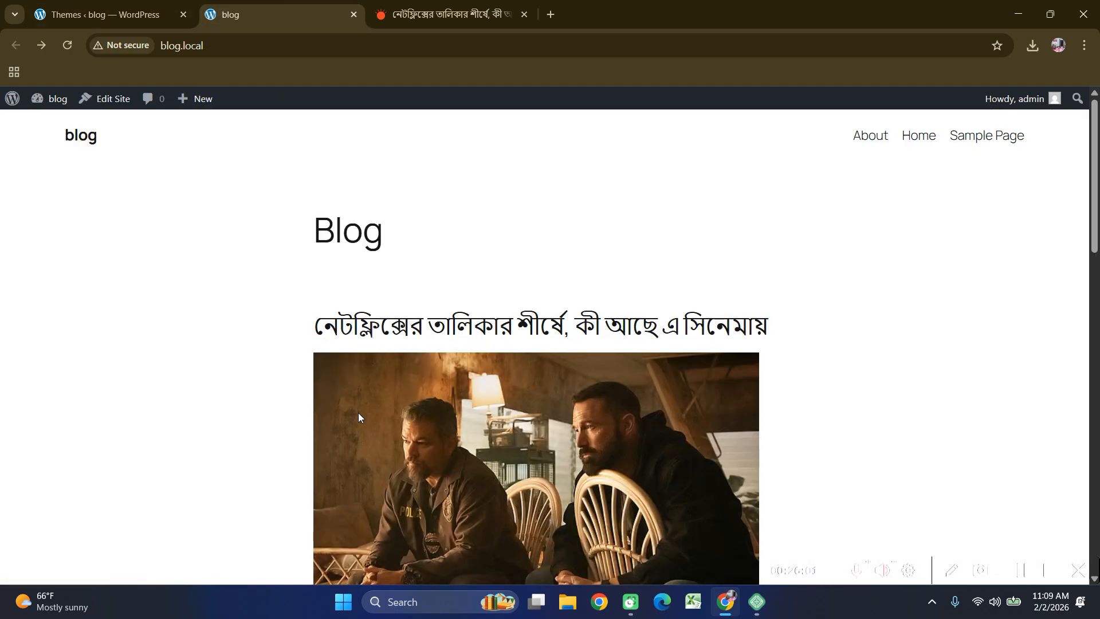
left_click(88, 20)
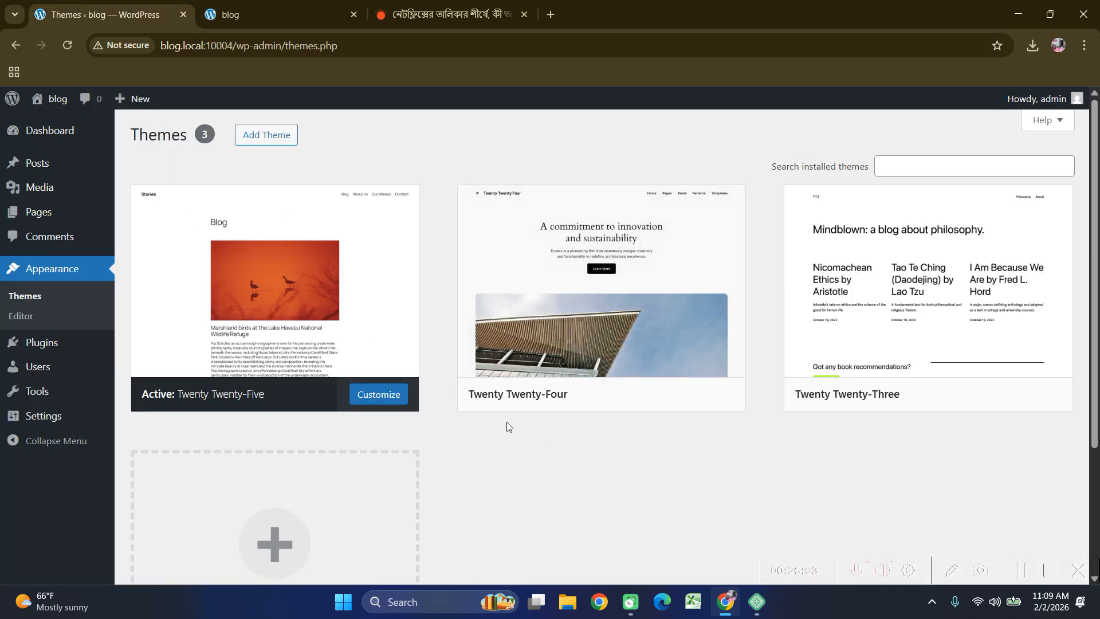
mouse_move(501, 409)
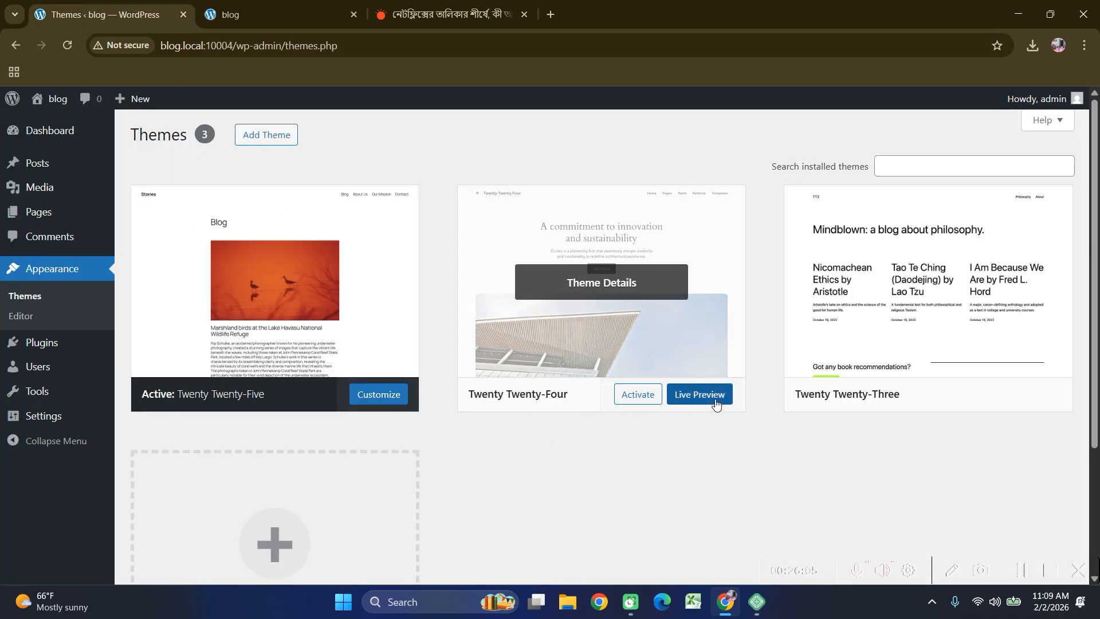
left_click(637, 395)
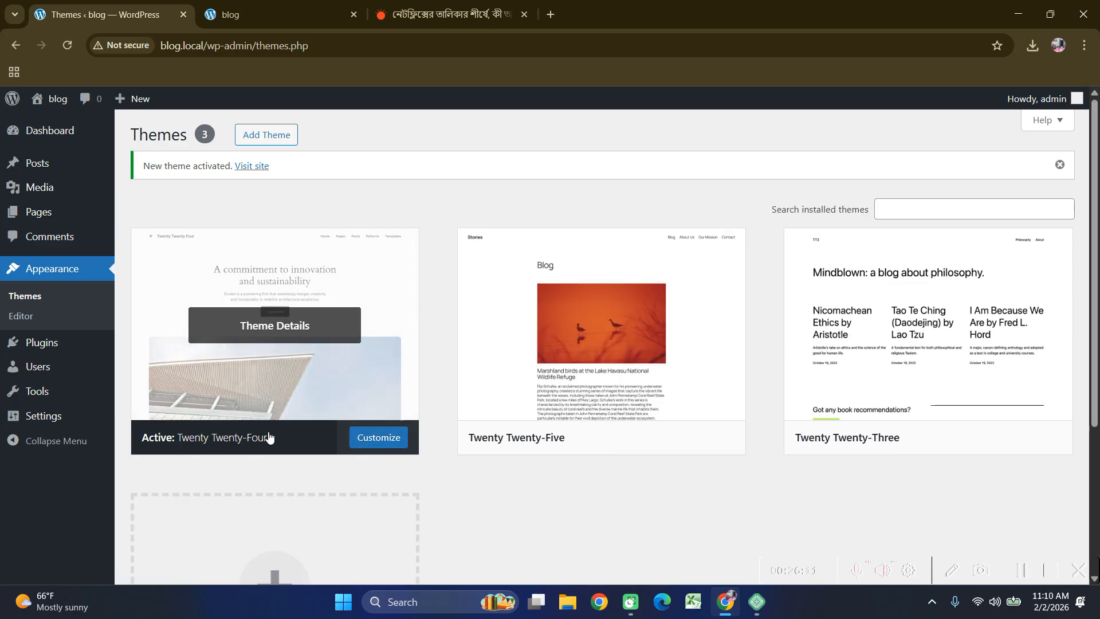
Reload the blog front page and browse its Twenty Twenty-Four design, then return to Themes.
left_click(321, 13)
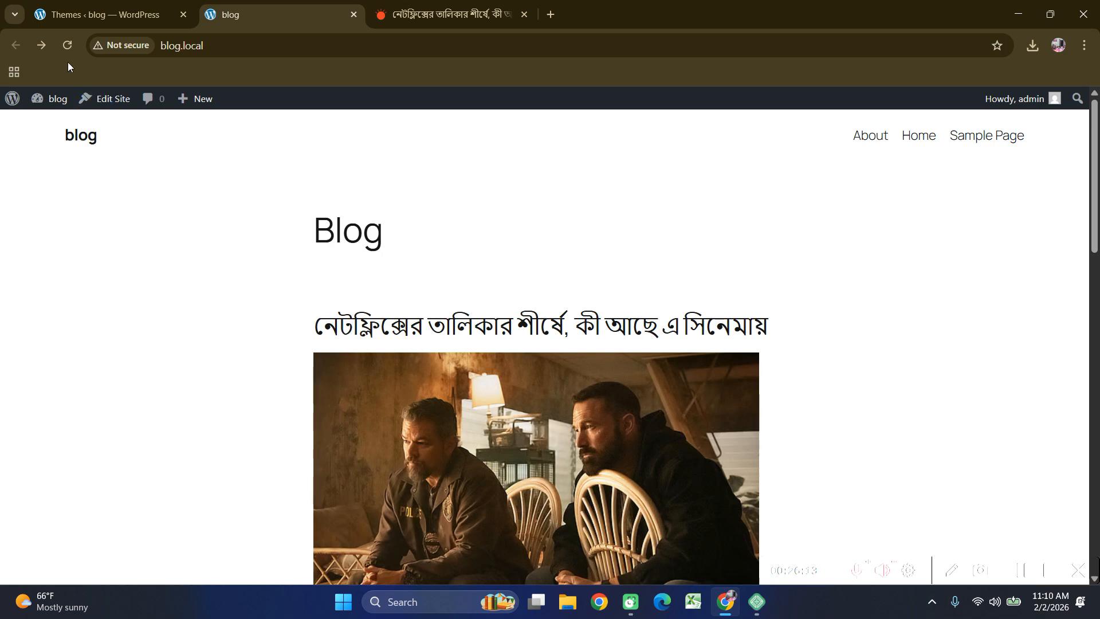
left_click(70, 46)
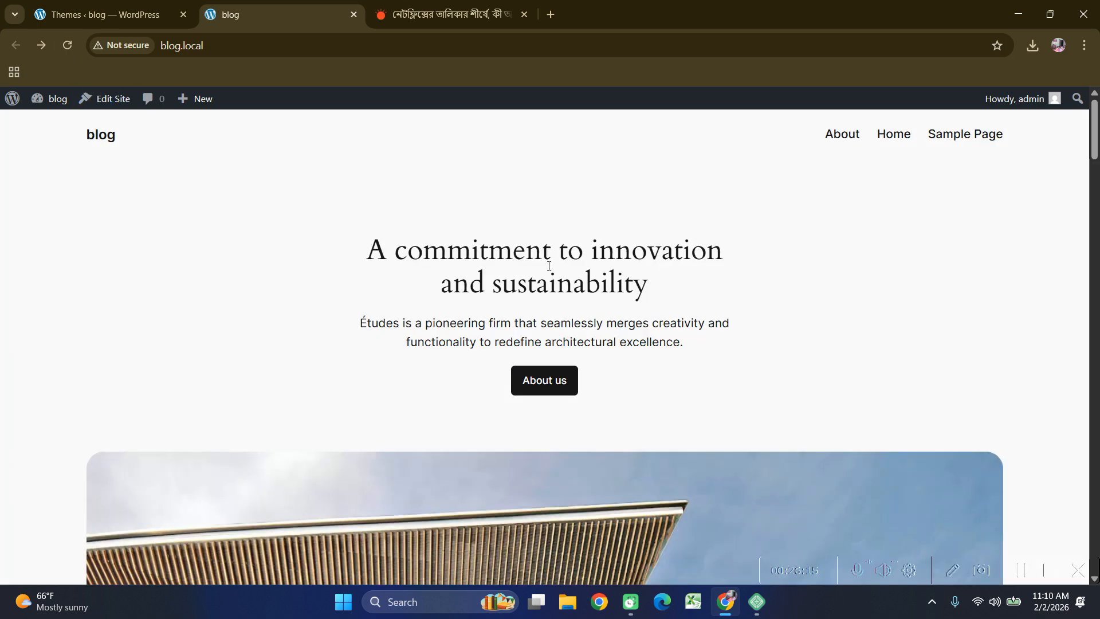
scroll(550, 257, "down", 7)
scroll(557, 266, "down", 20)
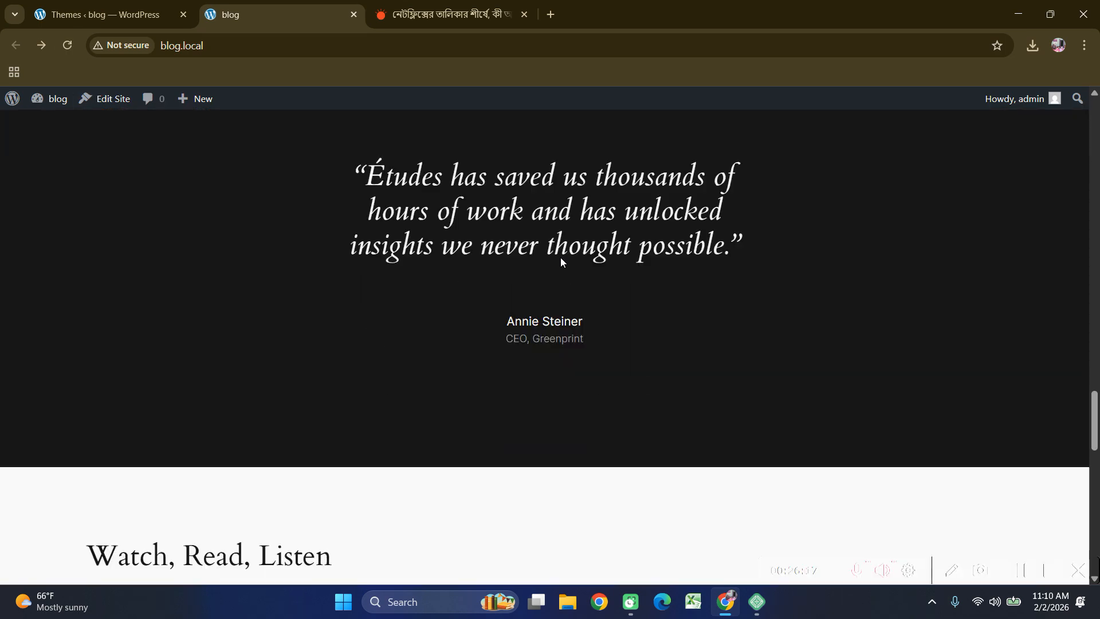
scroll(561, 263, "down", 5)
scroll(562, 263, "up", 20)
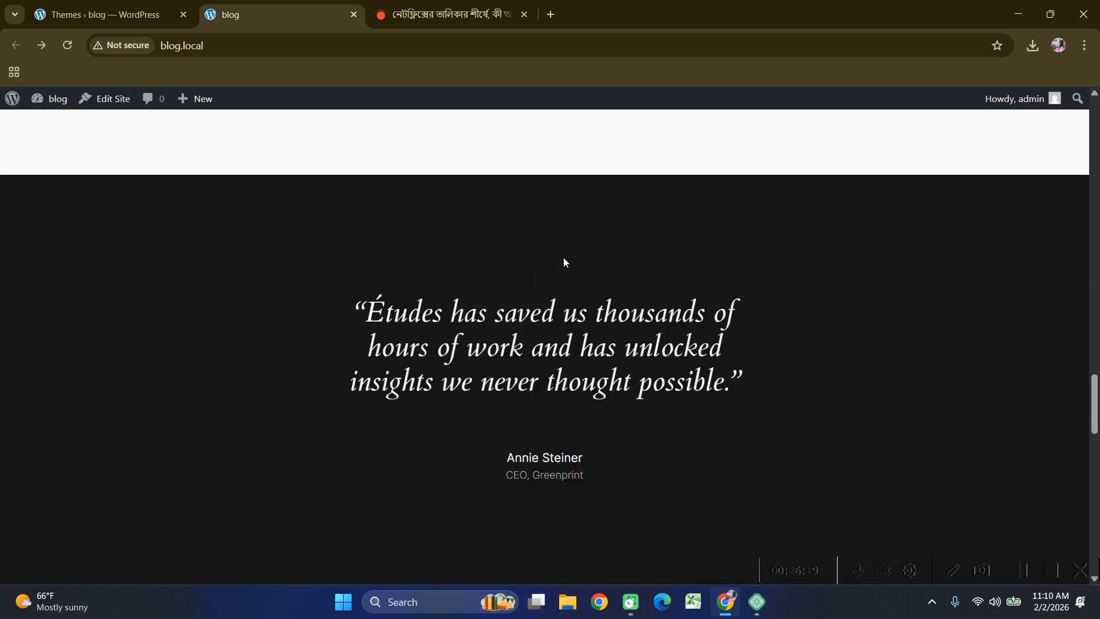
scroll(562, 263, "up", 15)
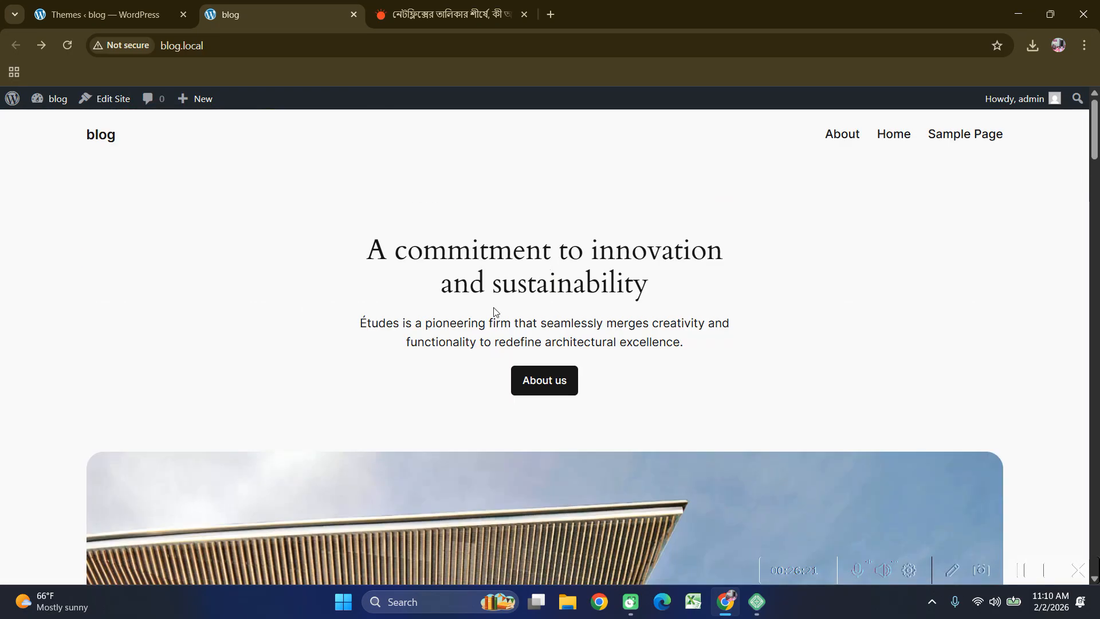
left_click_drag(367, 249, 685, 393)
left_click(691, 364)
scroll(696, 369, "down", 6)
scroll(695, 370, "down", 8)
scroll(679, 362, "up", 17)
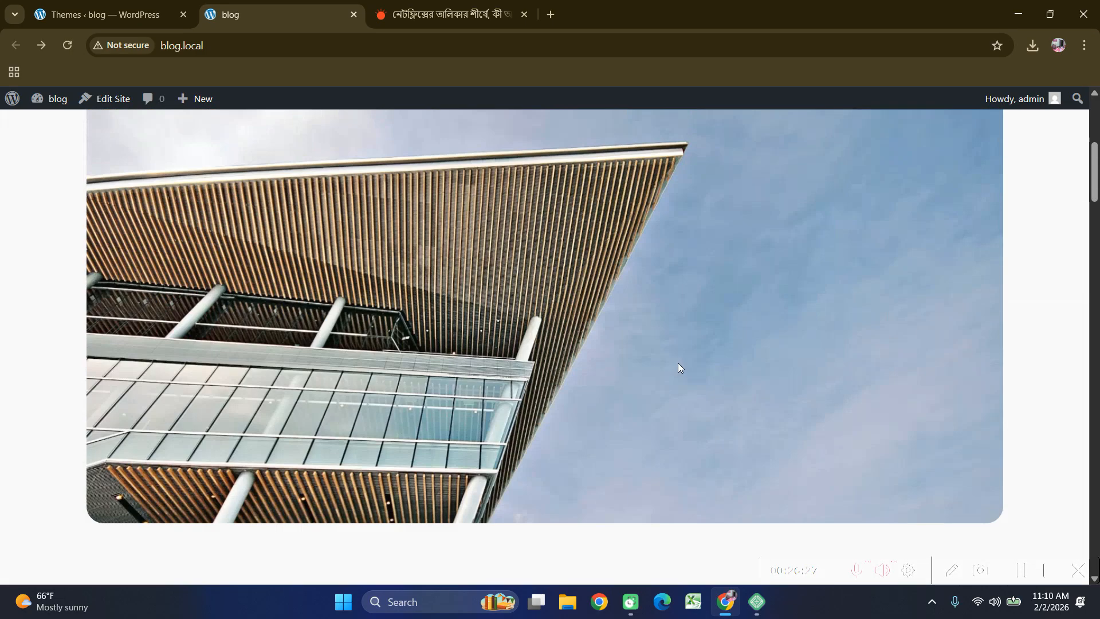
left_click(105, 17)
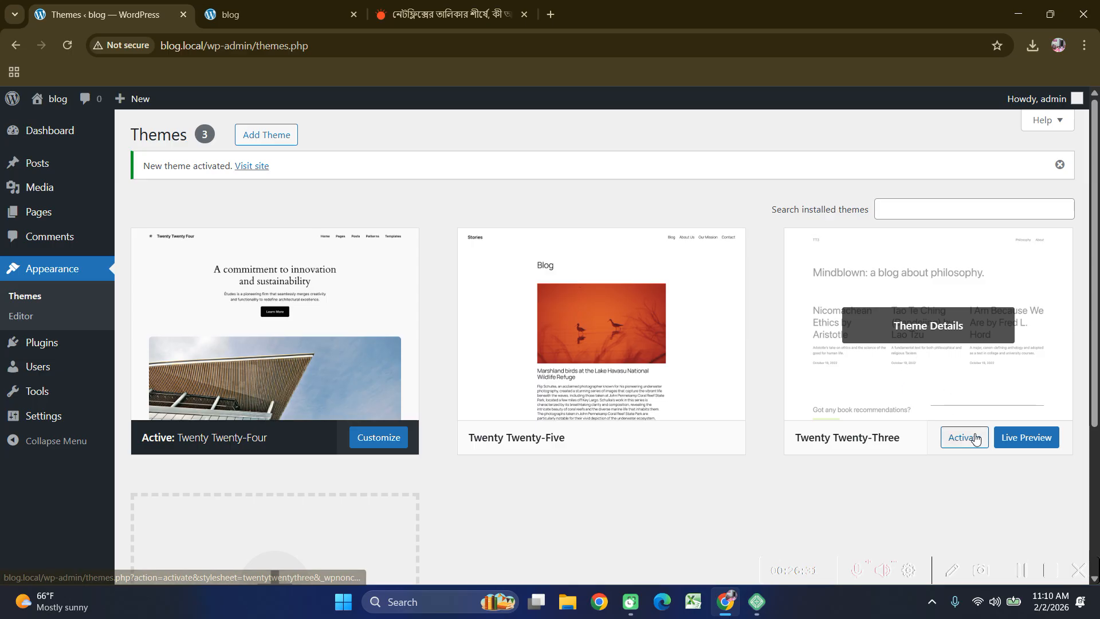
Activate Twenty Twenty-Three and browse the reloaded 'Mindblown' front page listing both posts.
left_click(973, 439)
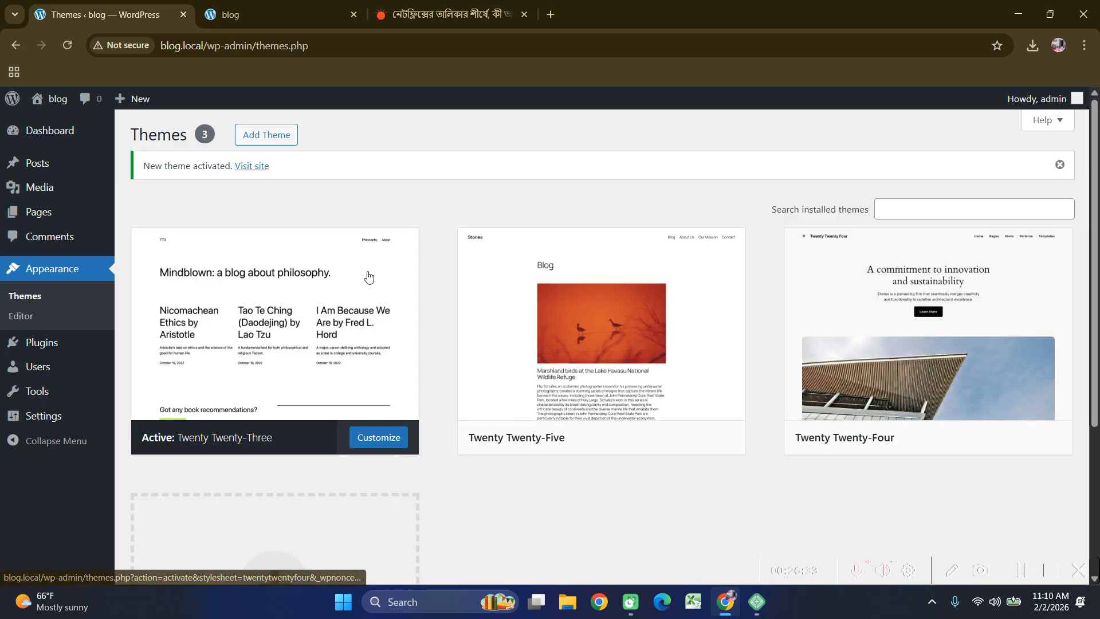
left_click(311, 11)
left_click(71, 44)
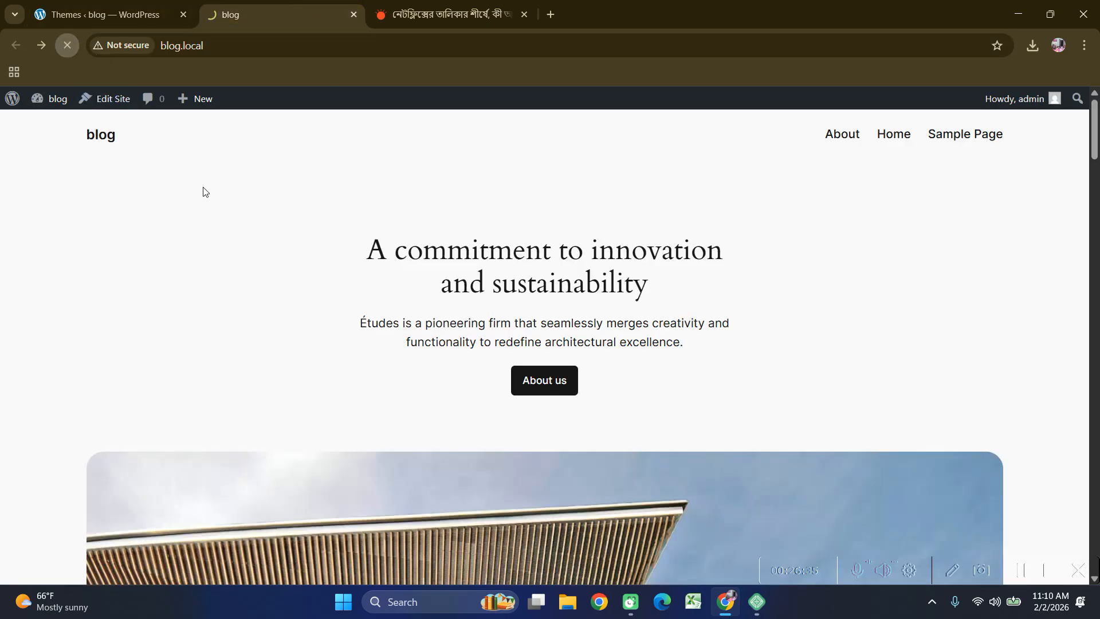
scroll(384, 312, "down", 4)
scroll(384, 312, "up", 5)
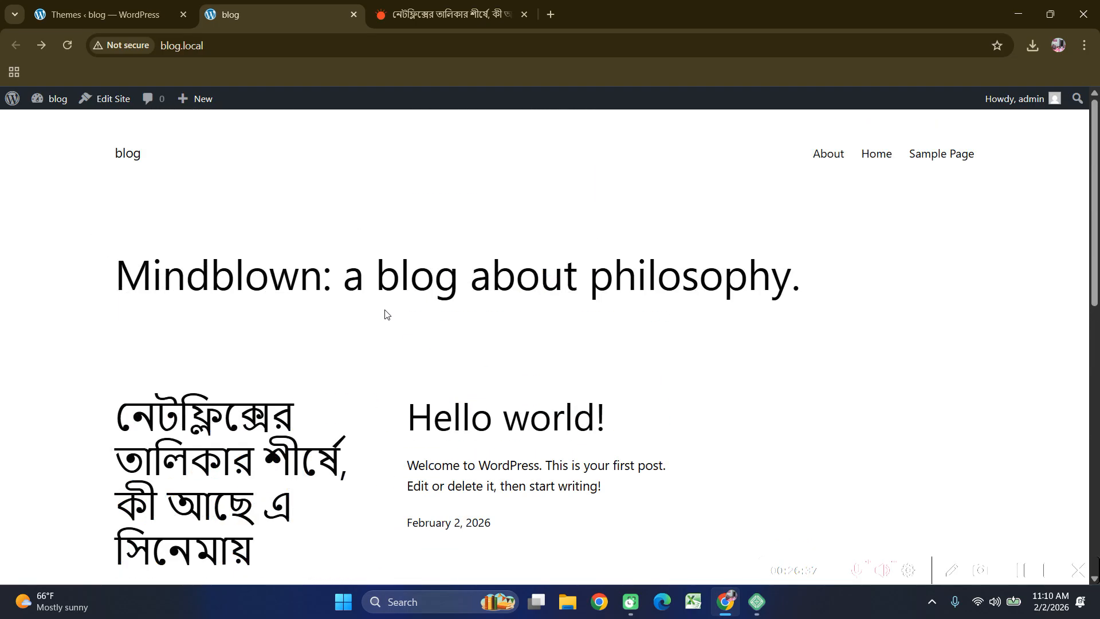
scroll(544, 344, "down", 2)
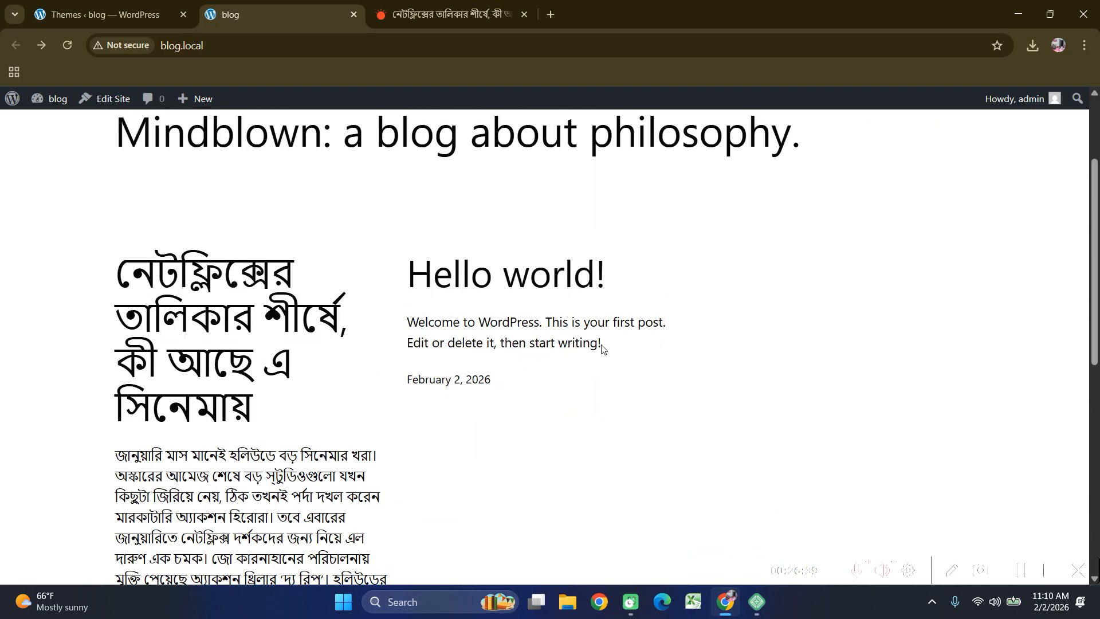
scroll(614, 346, "down", 3)
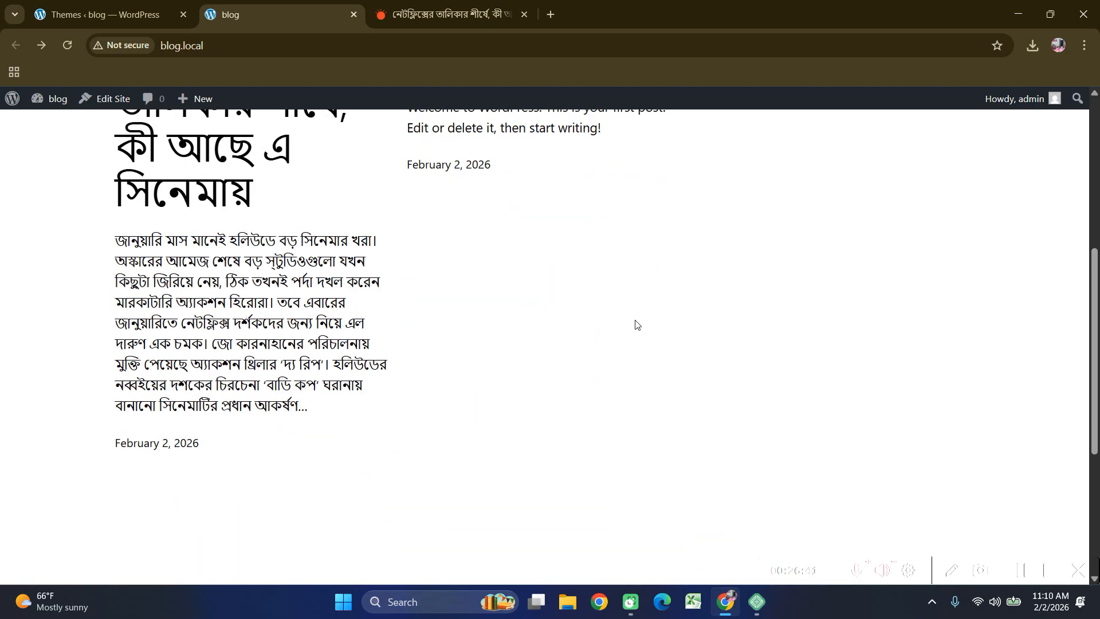
scroll(630, 326, "up", 3)
scroll(623, 294, "up", 1)
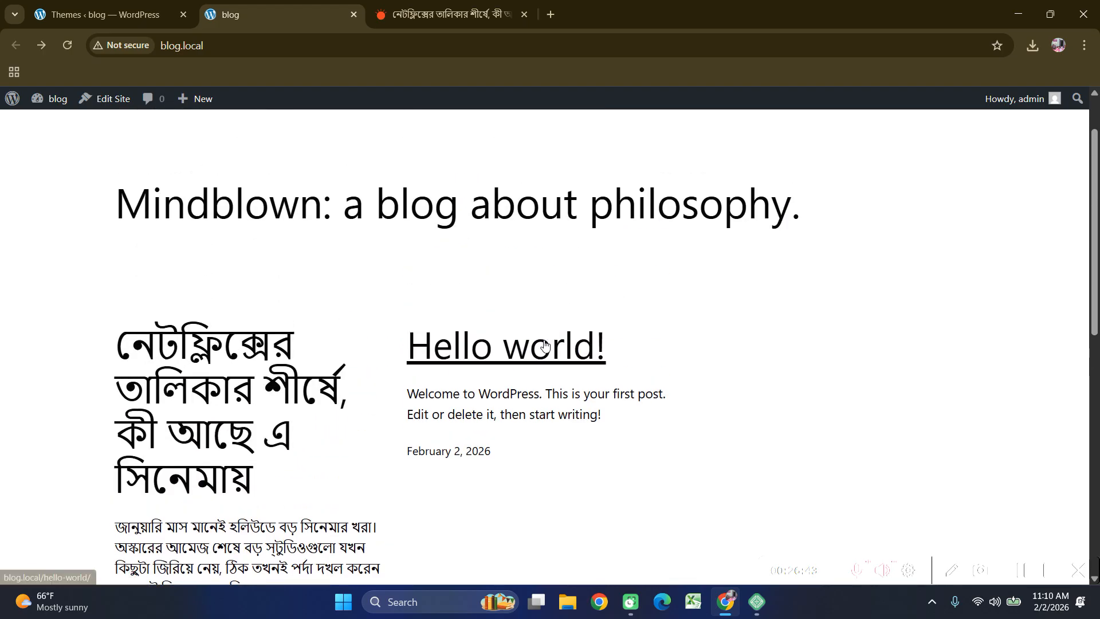
scroll(553, 344, "up", 1)
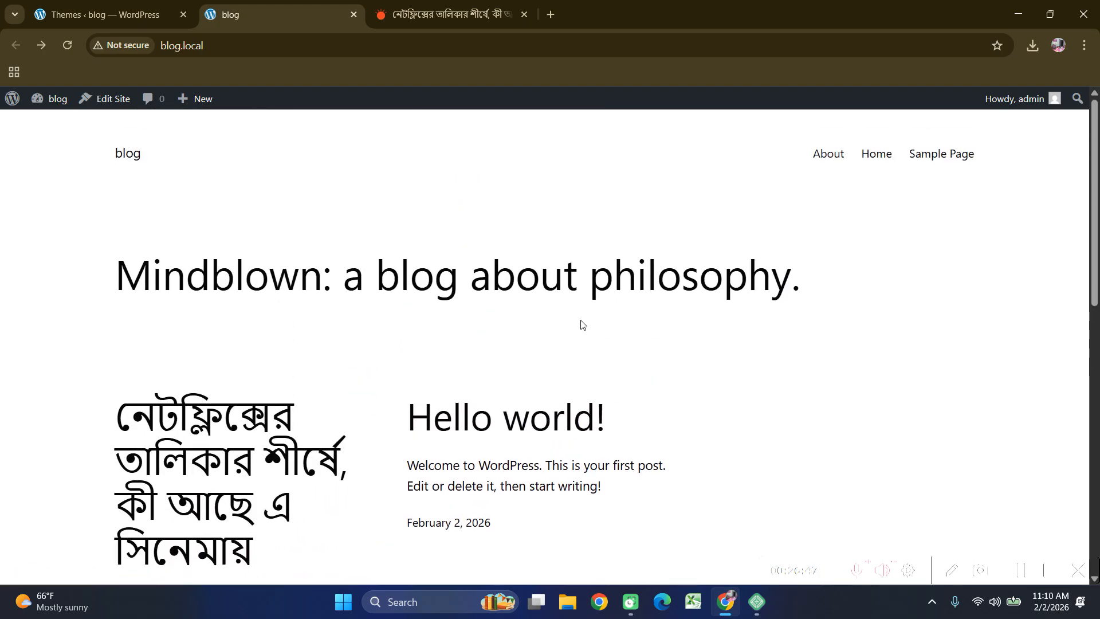
Delete the Twenty Twenty-Five and Twenty Twenty-Four themes, leaving only Twenty Twenty-Three.
left_click(133, 4)
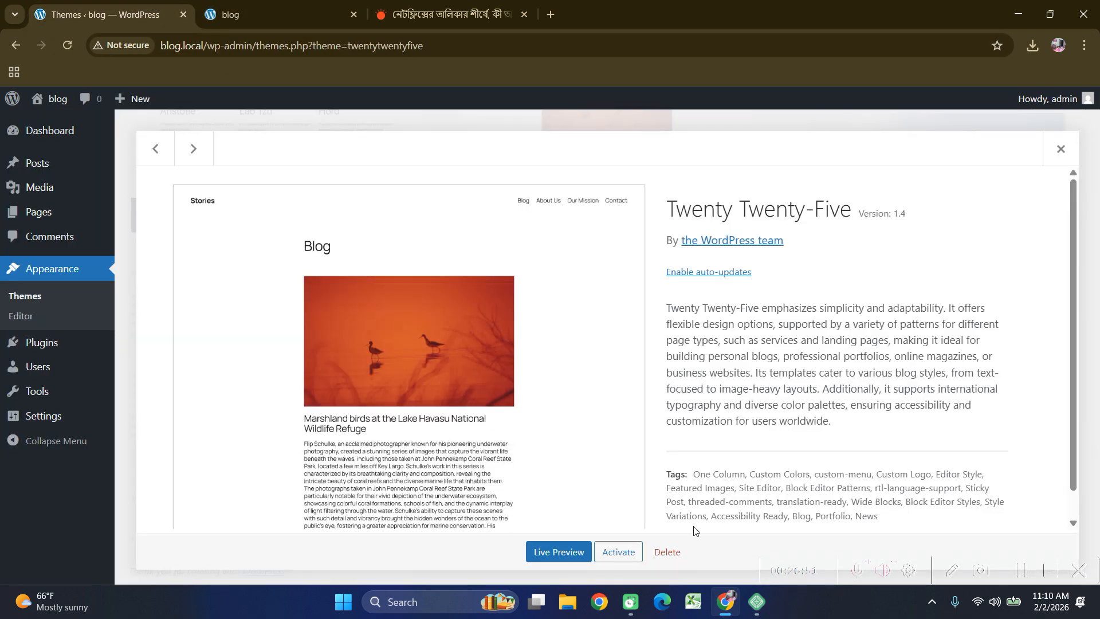
left_click(681, 550)
left_click(624, 164)
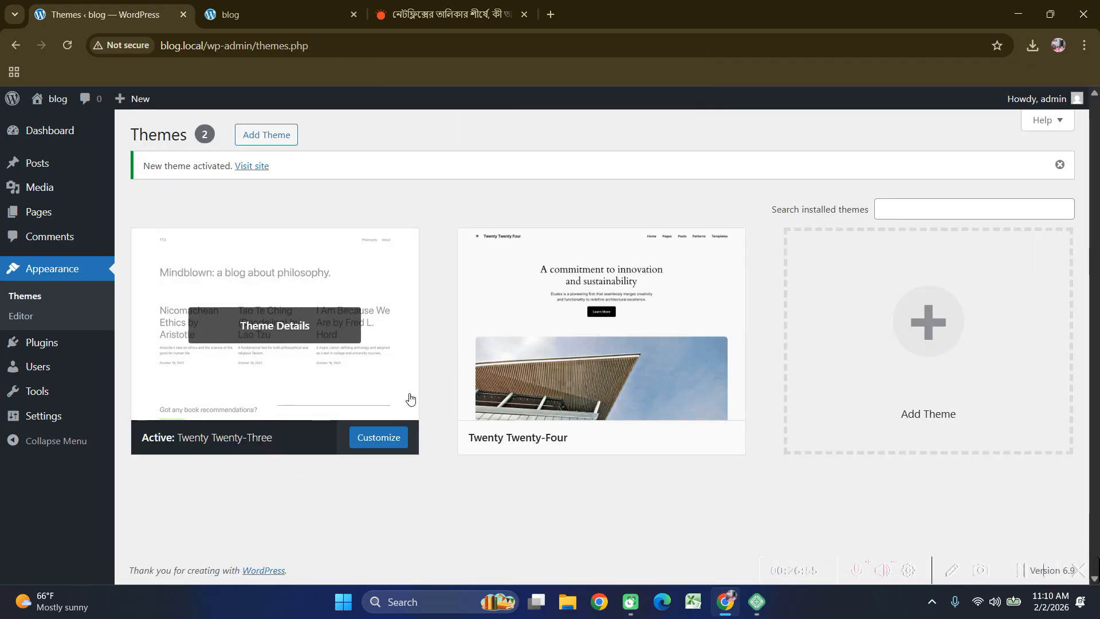
left_click(633, 331)
left_click(667, 551)
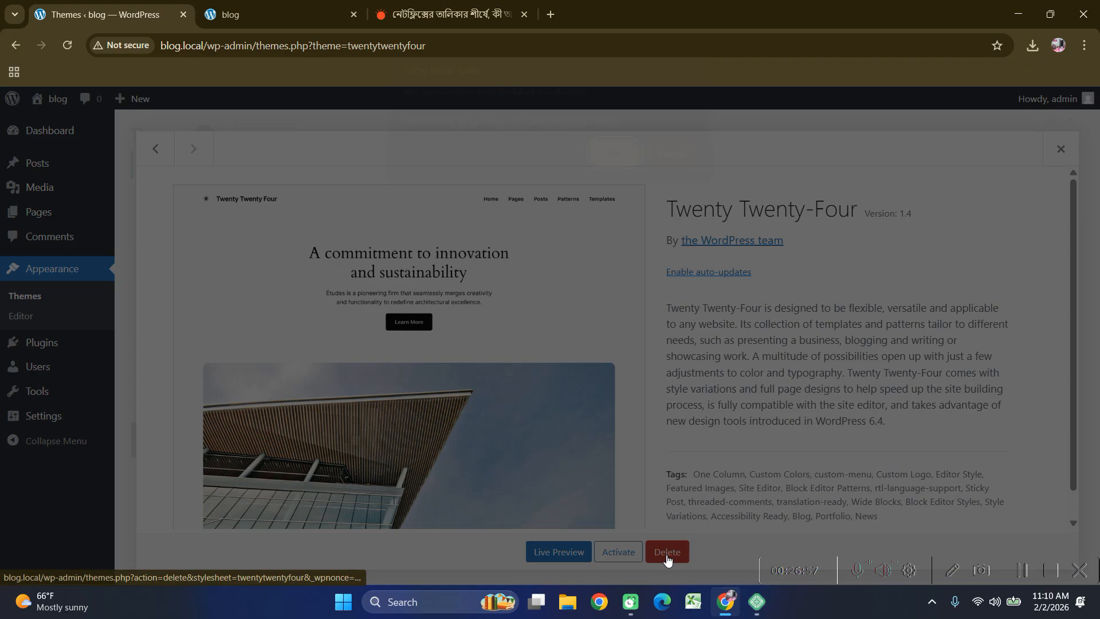
left_click(608, 164)
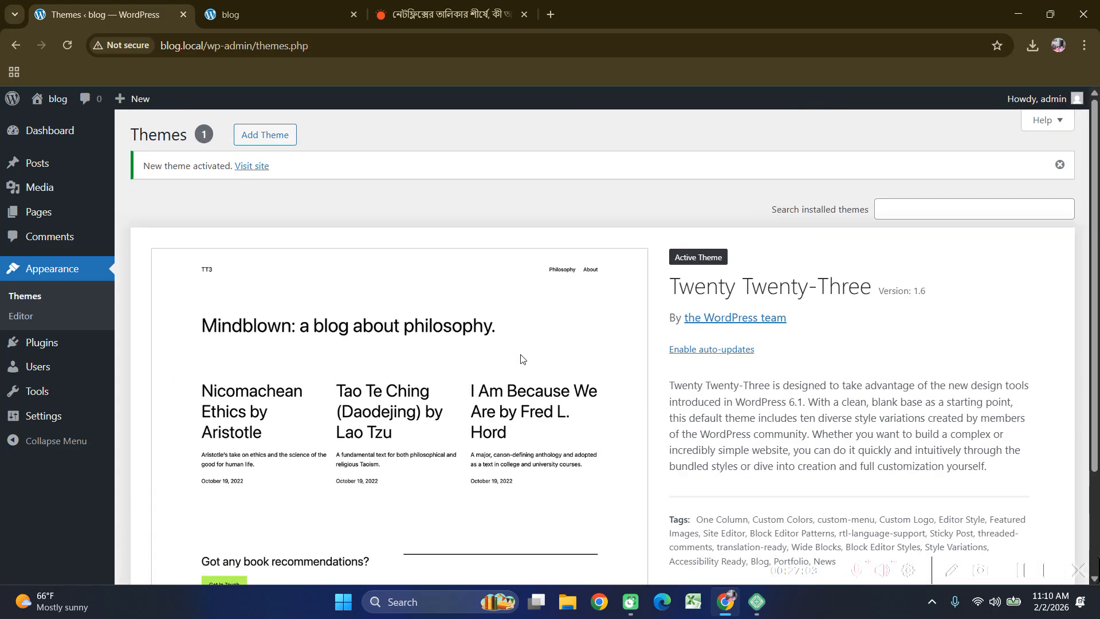
left_click(258, 138)
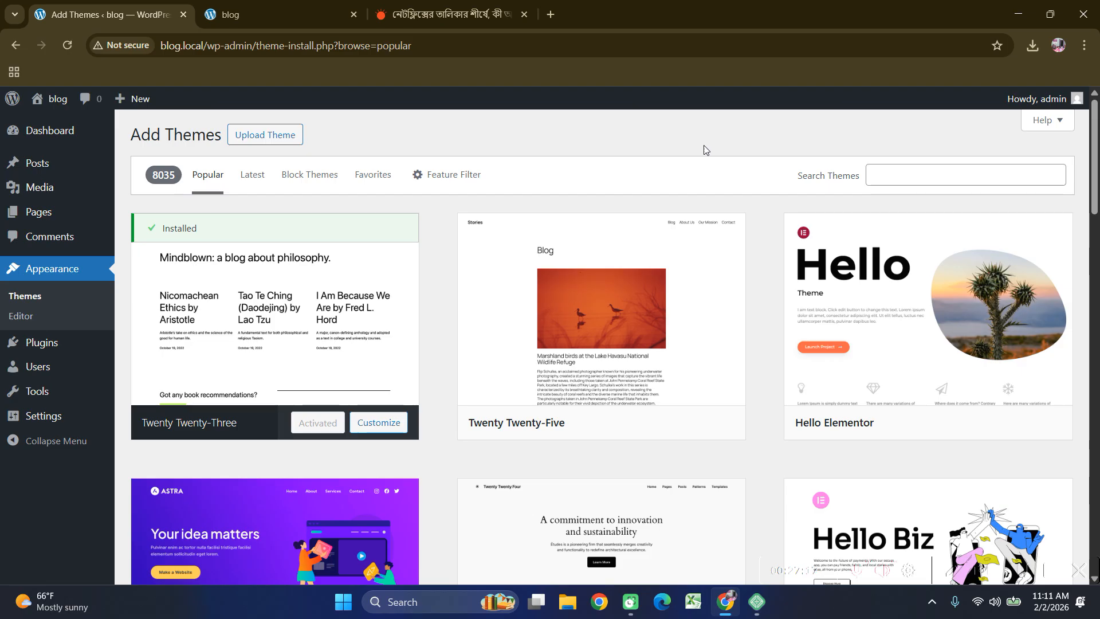
scroll(670, 308, "down", 3)
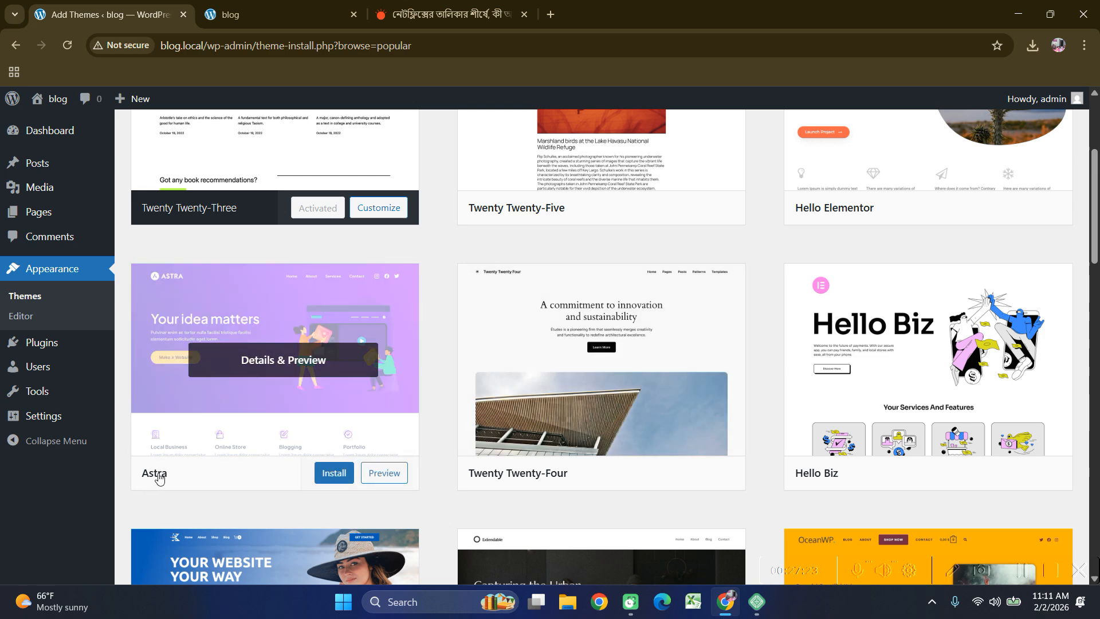
scroll(311, 359, "up", 3)
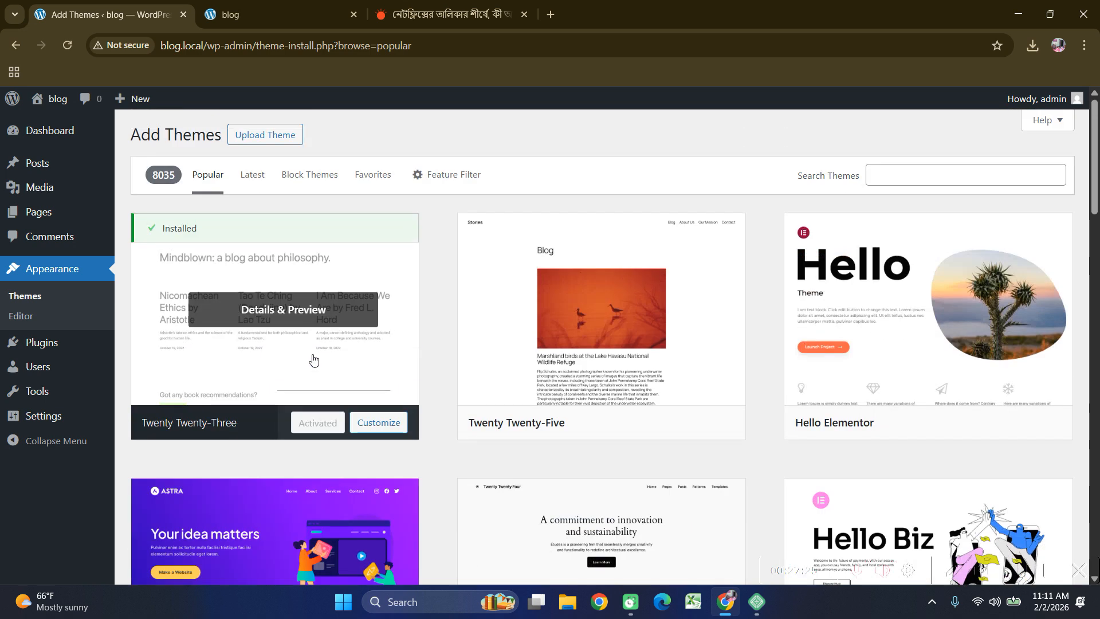
scroll(293, 384, "down", 6)
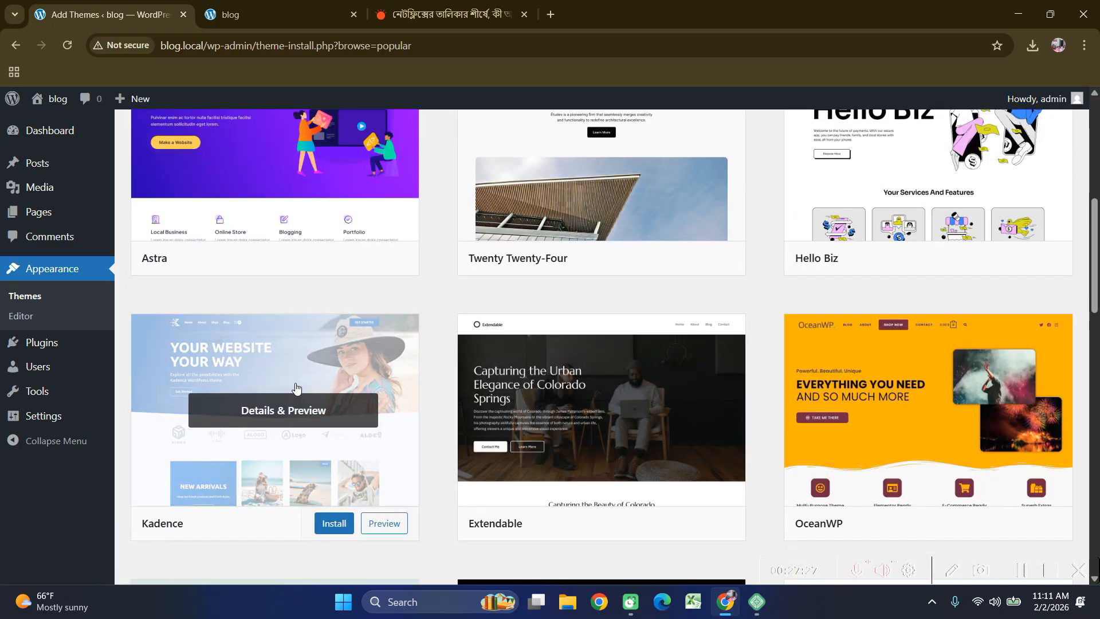
scroll(246, 305, "up", 3)
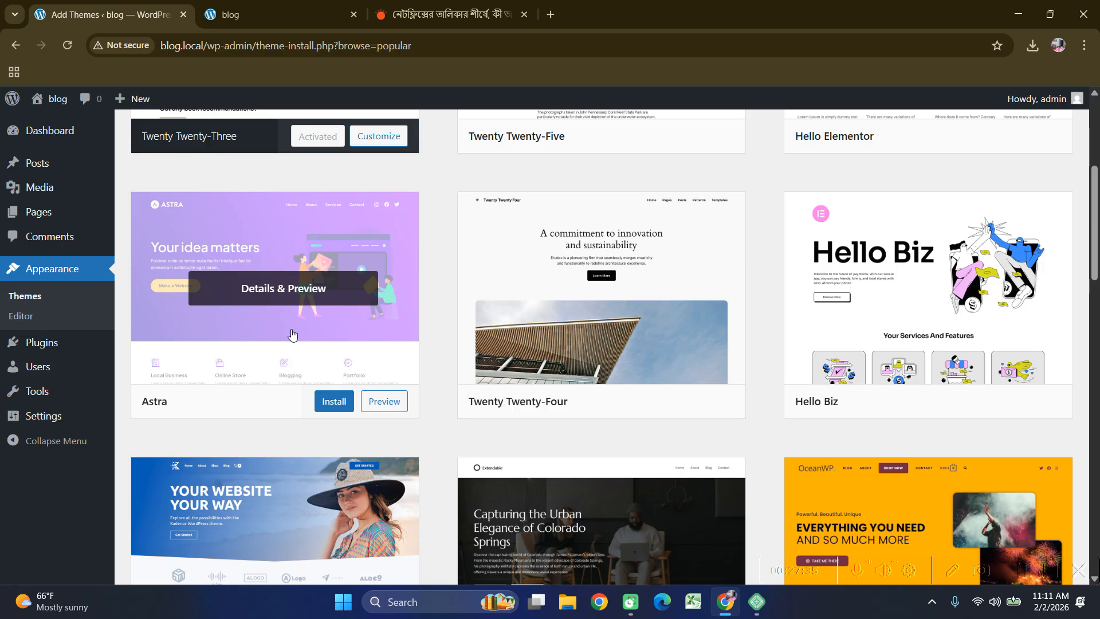
scroll(292, 333, "down", 3)
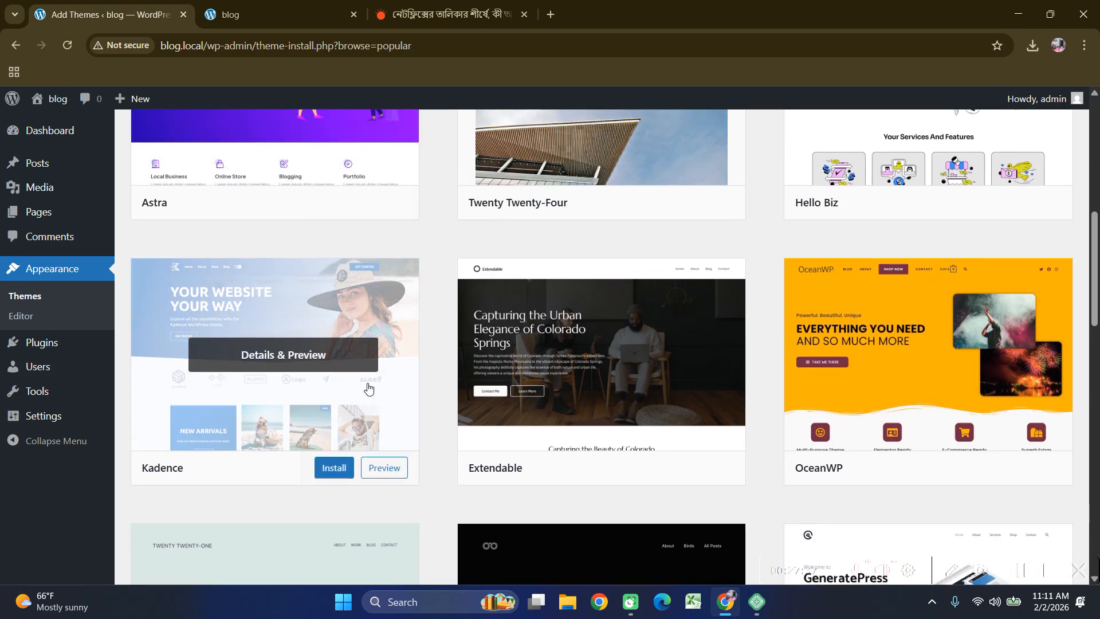
scroll(372, 382, "up", 2)
scroll(344, 344, "down", 2)
scroll(243, 282, "up", 3)
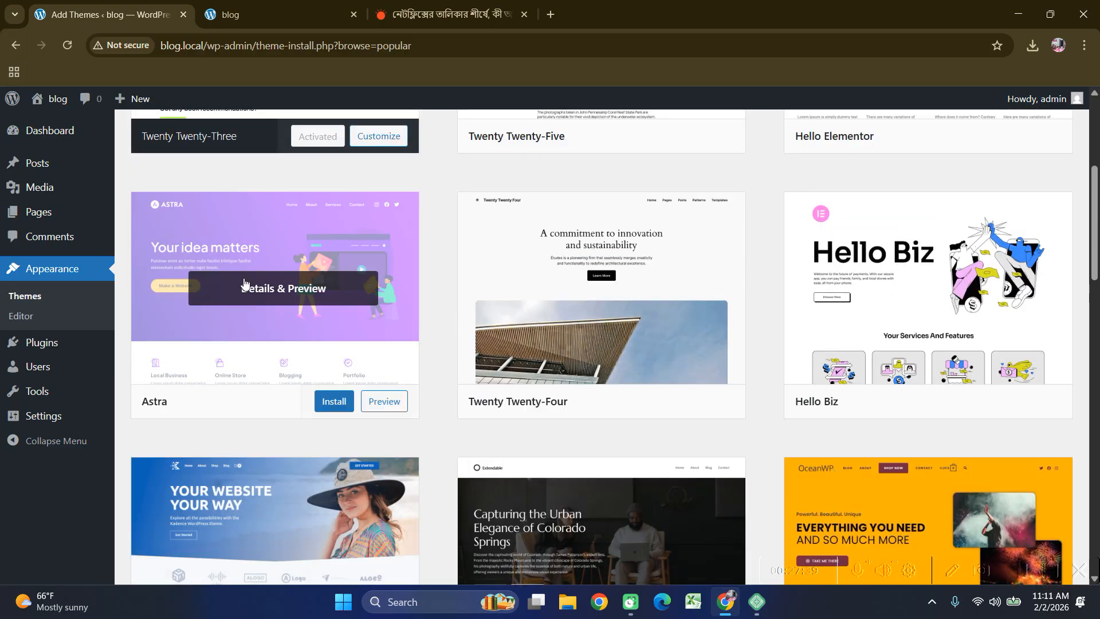
scroll(243, 282, "down", 3)
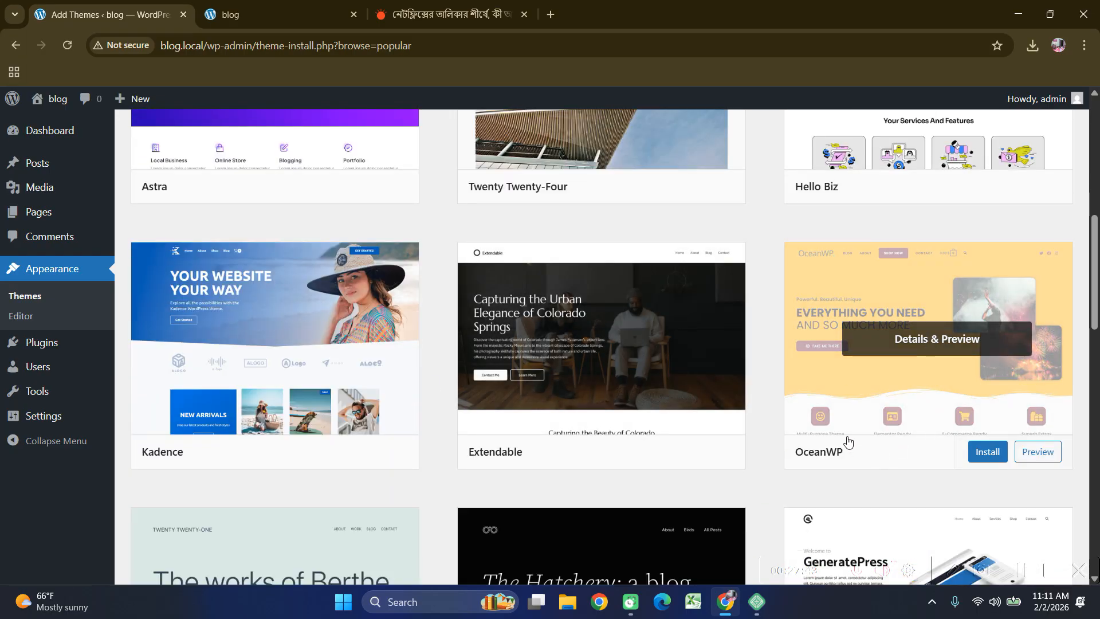
scroll(876, 440, "up", 2)
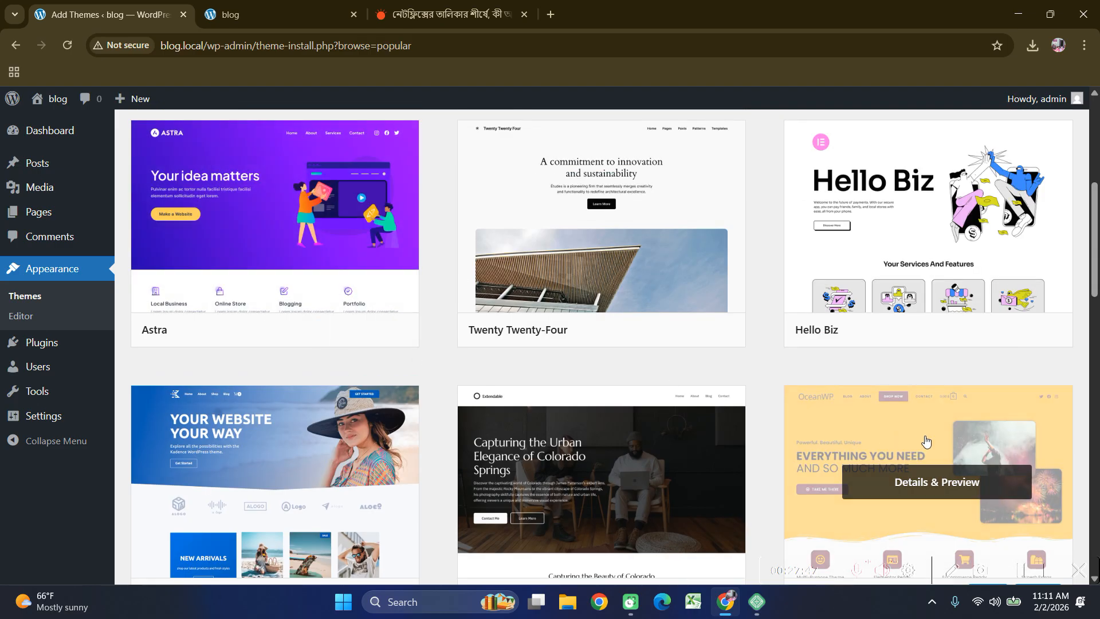
scroll(896, 479, "down", 1)
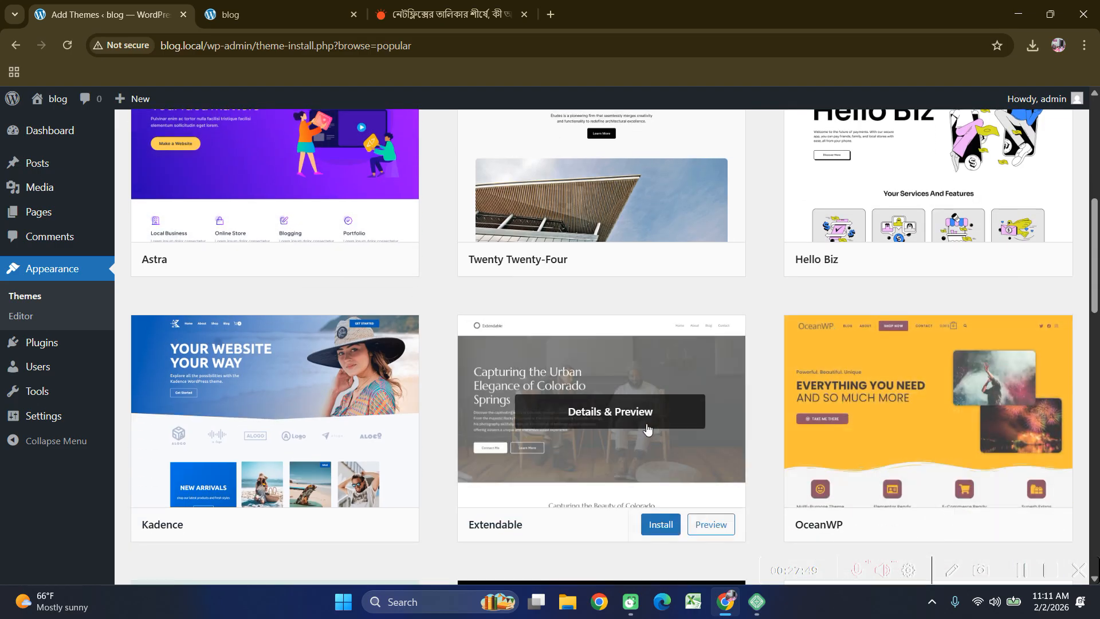
scroll(647, 428, "up", 5)
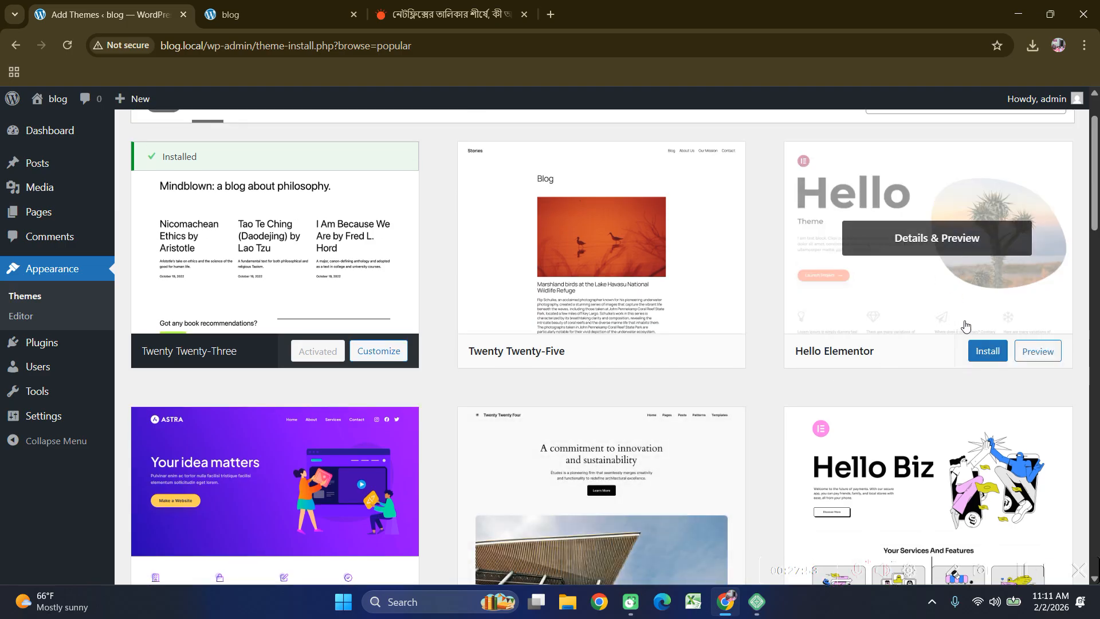
scroll(286, 418, "down", 5)
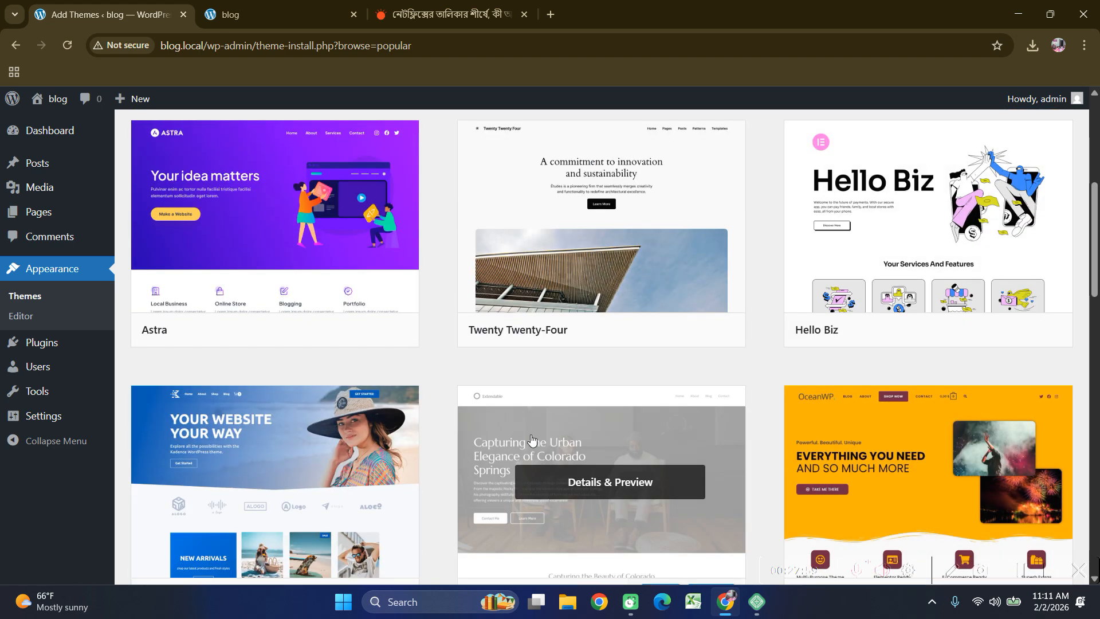
scroll(526, 440, "up", 1)
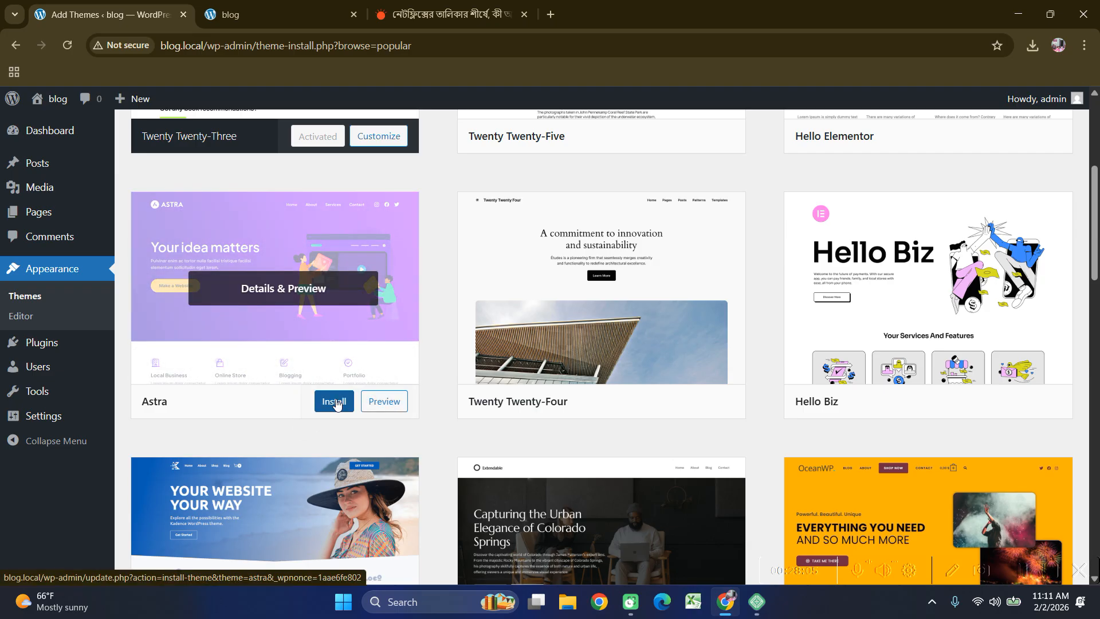
Install the Astra theme and activate it once installation finishes.
left_click(336, 404)
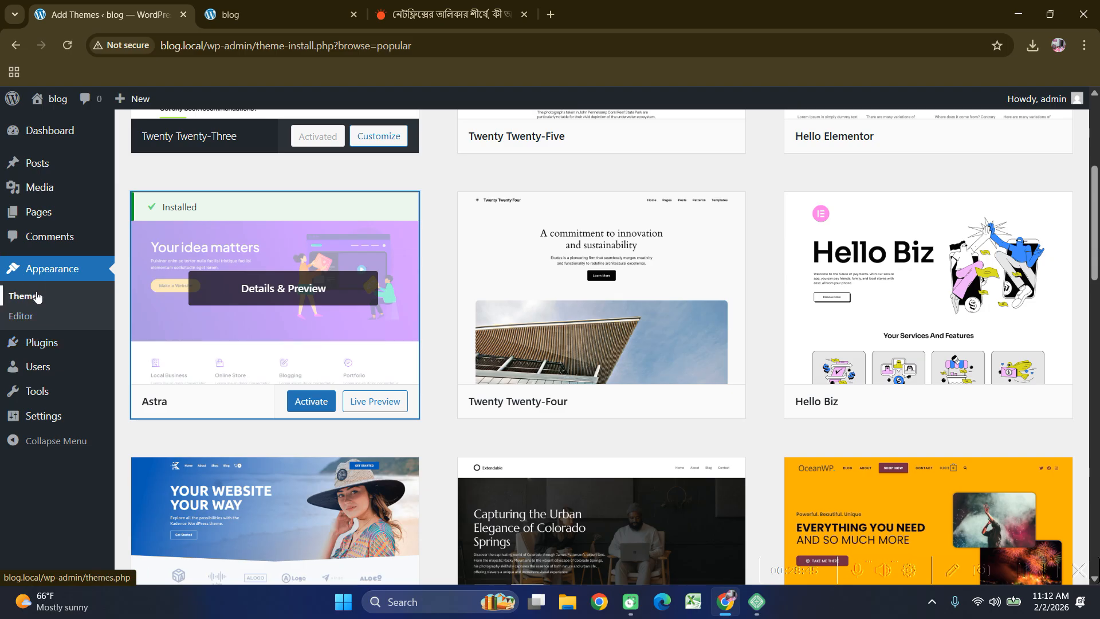
left_click(320, 405)
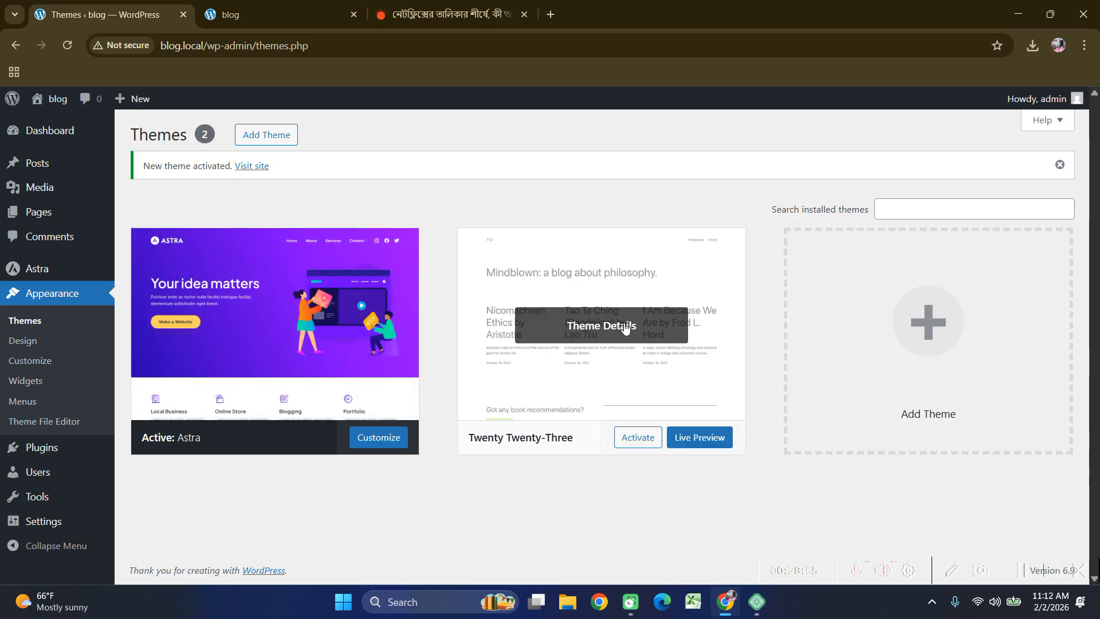
left_click(288, 4)
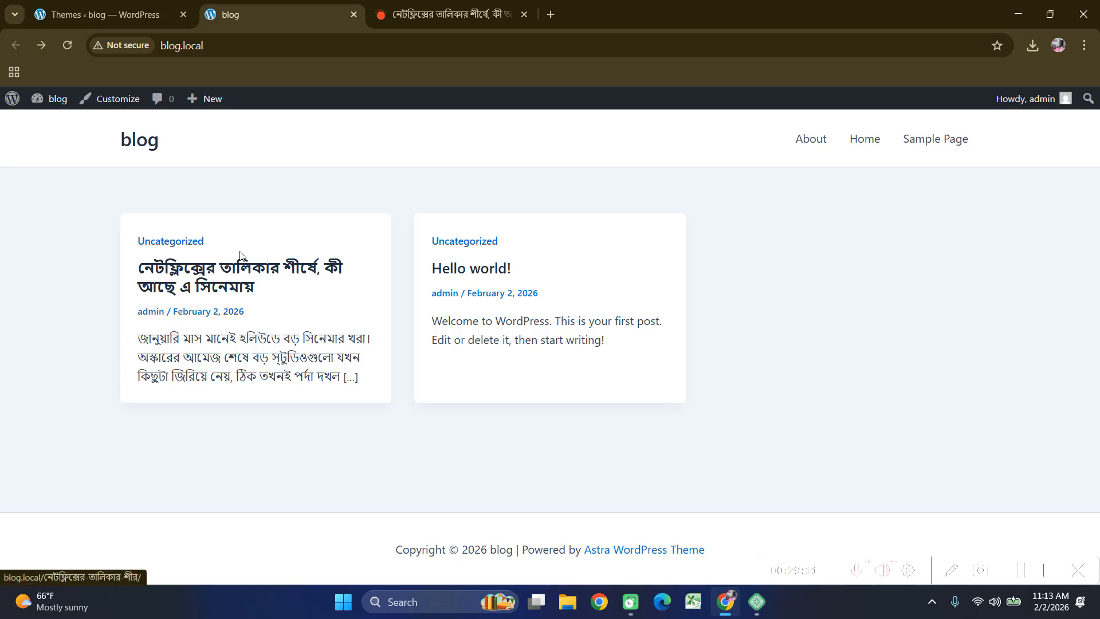
left_click(209, 279)
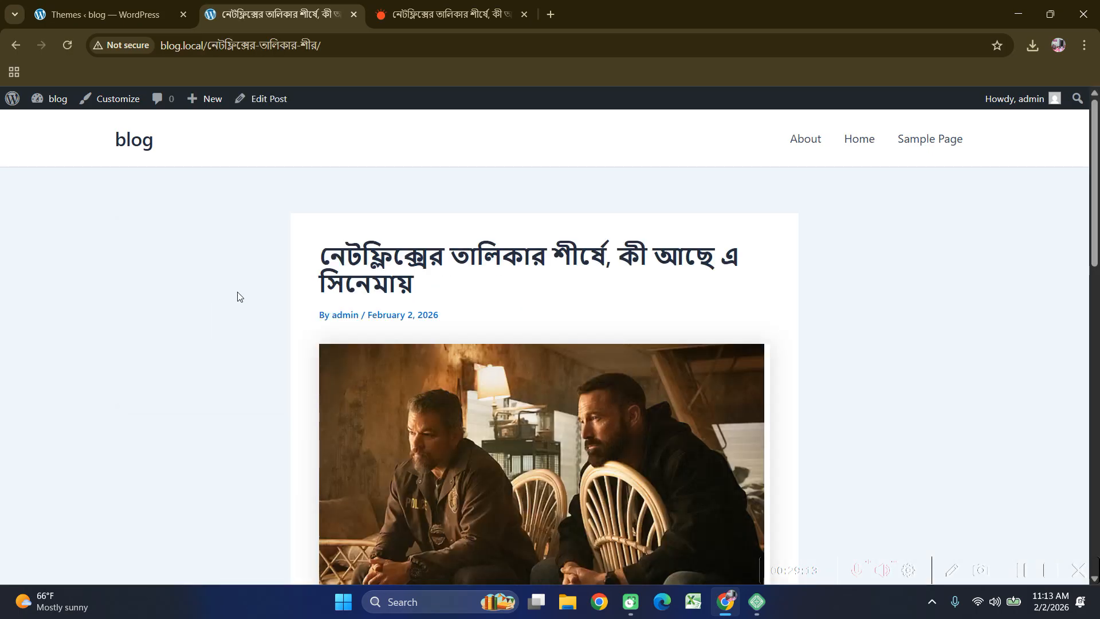
scroll(497, 308, "down", 4)
scroll(497, 308, "down", 13)
scroll(499, 310, "up", 18)
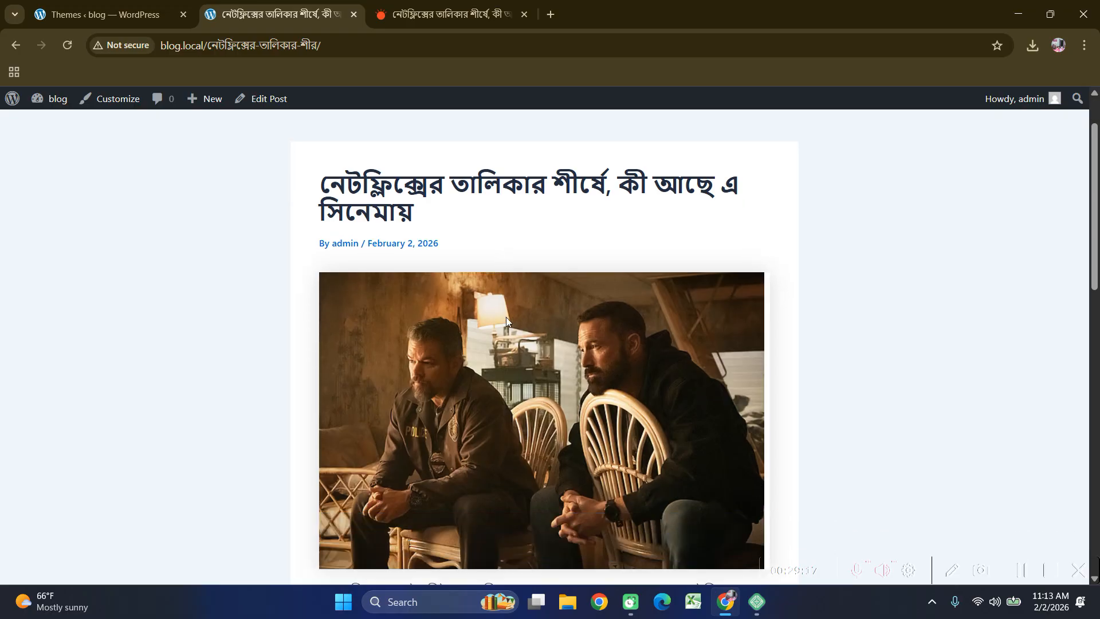
scroll(509, 324, "down", 12)
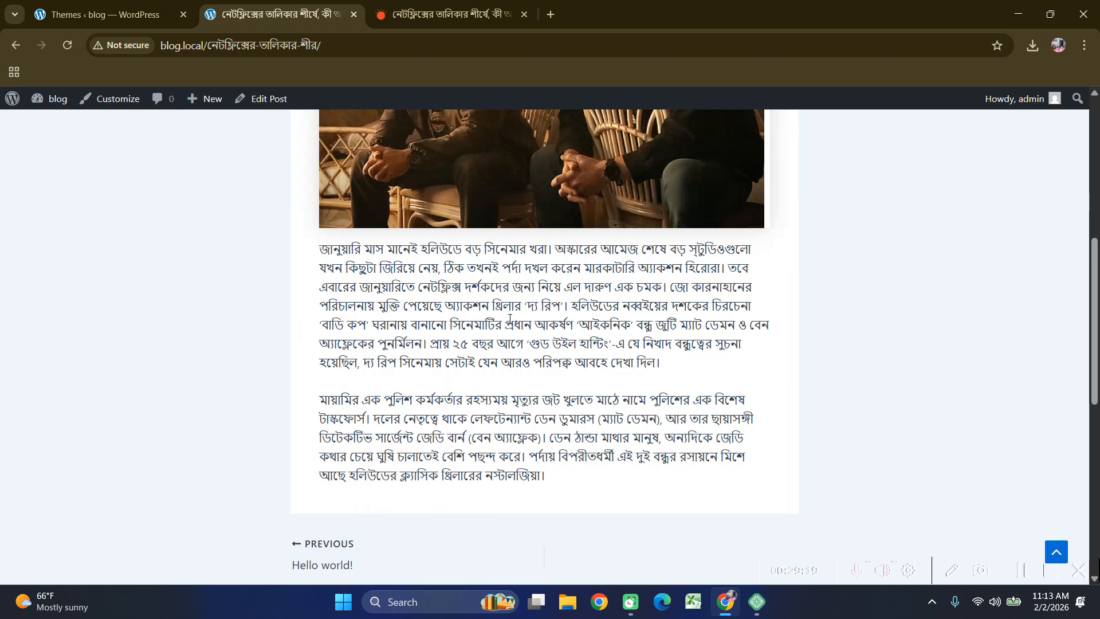
scroll(508, 319, "up", 12)
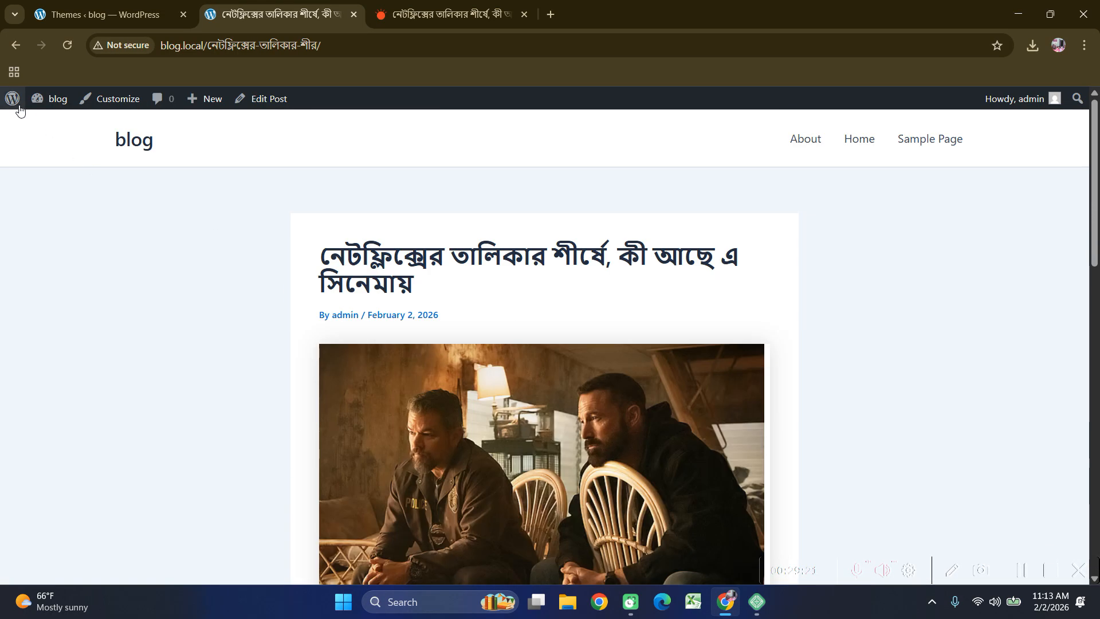
left_click(133, 139)
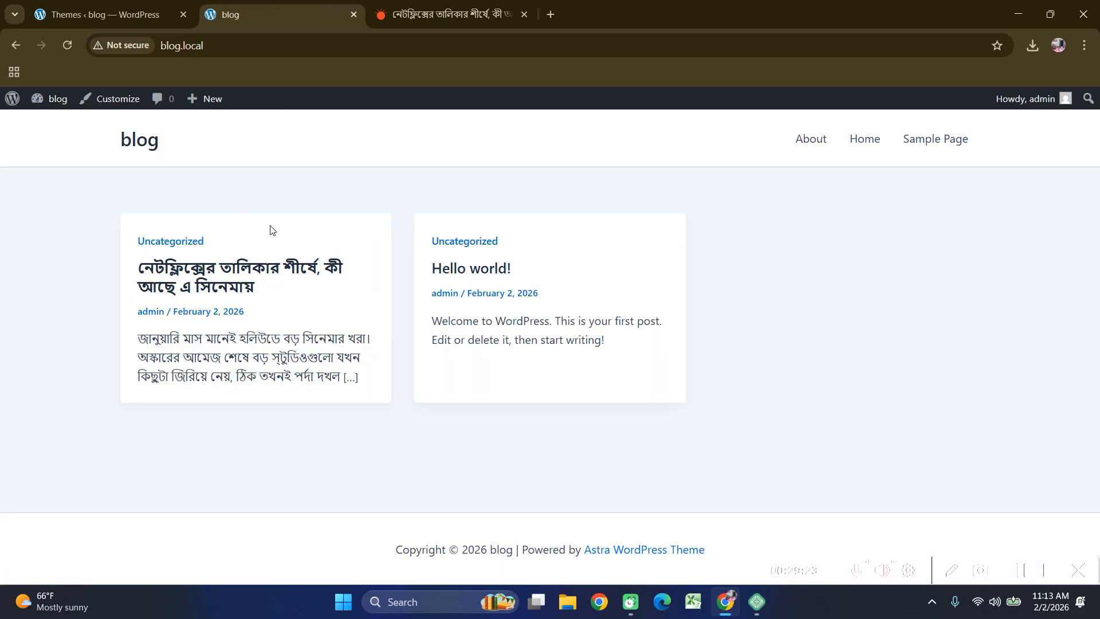
left_click(109, 15)
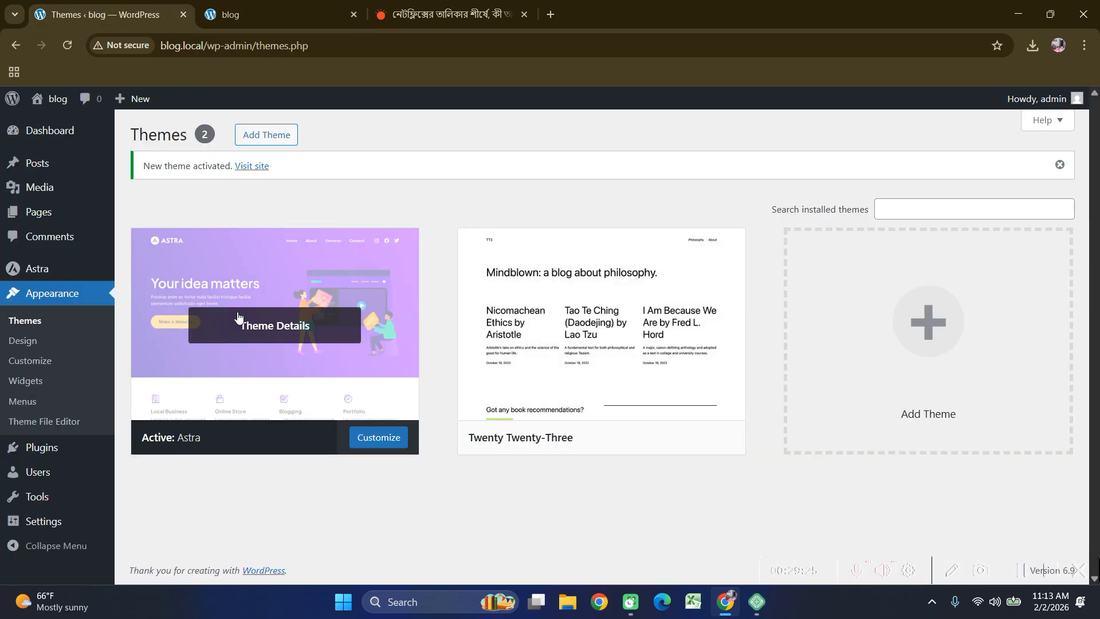
Refresh the Themes page showing Astra active, then go to the Posts list.
left_click(40, 318)
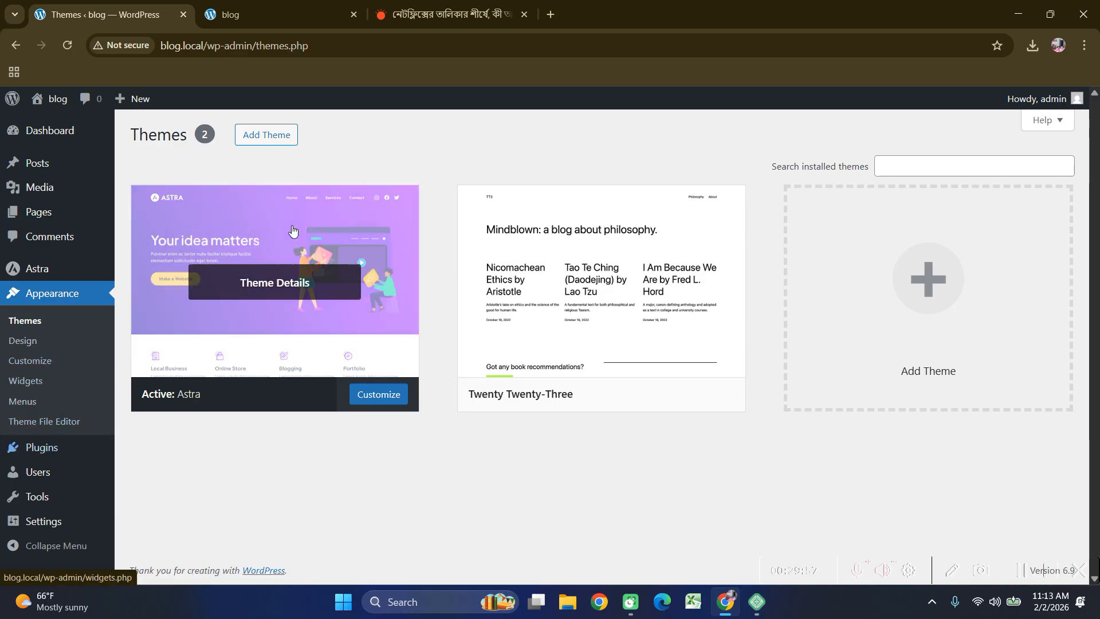
mouse_move(39, 222)
left_click(35, 162)
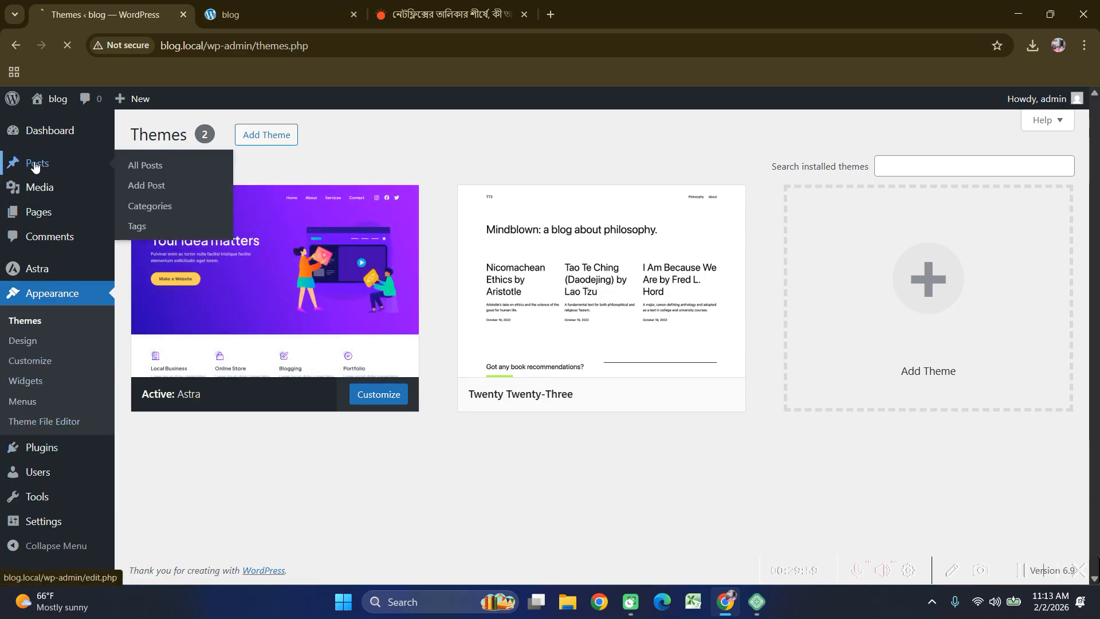
left_click(196, 134)
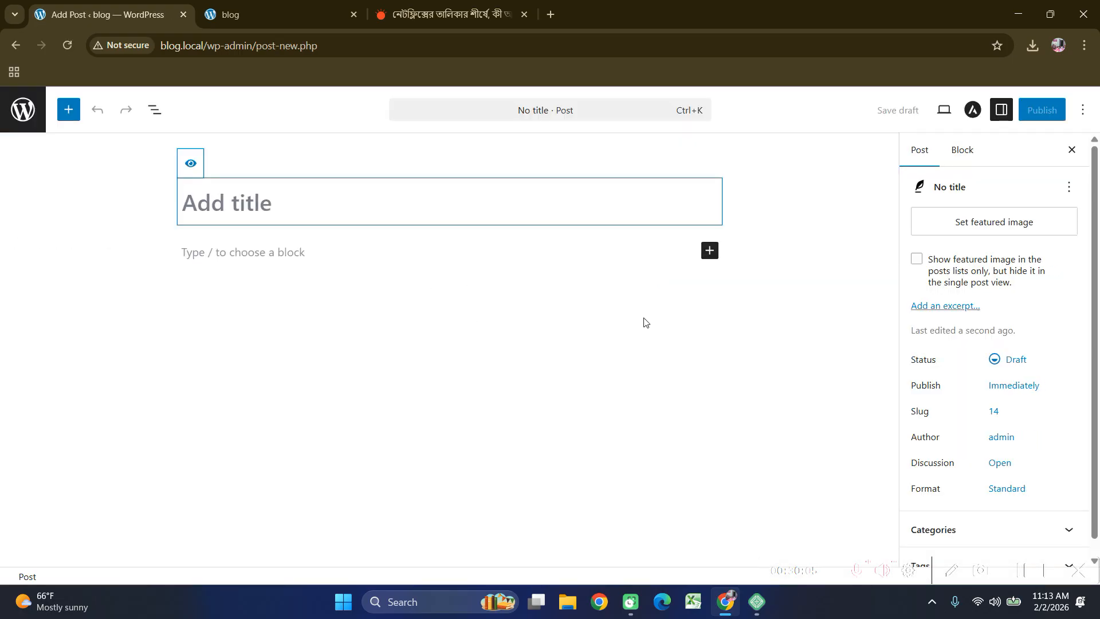
scroll(915, 346, "down", 1)
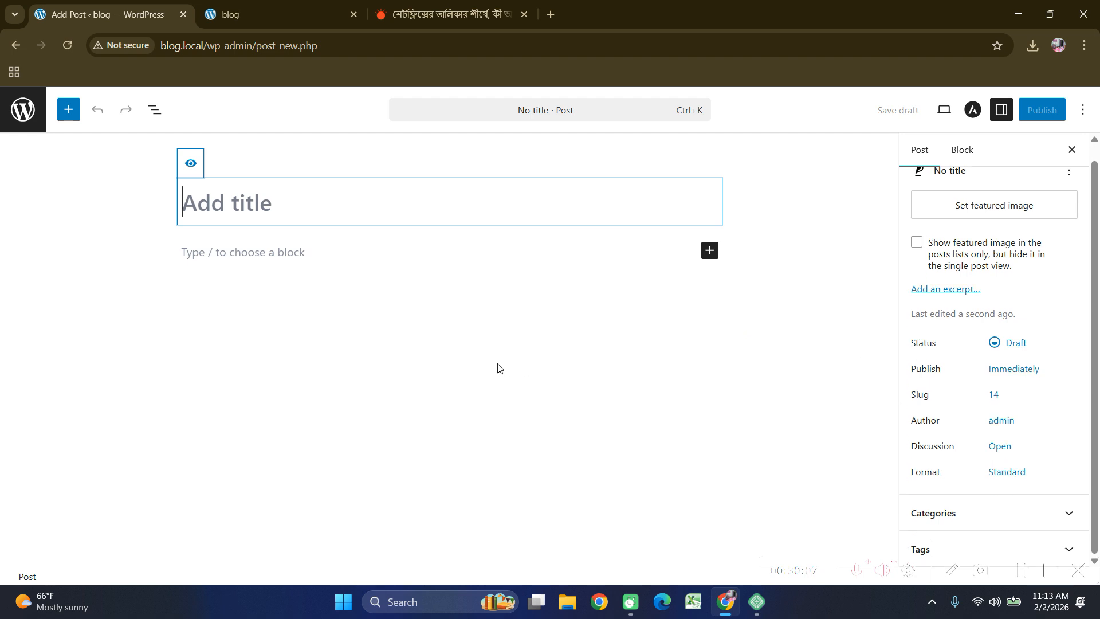
scroll(958, 293, "up", 1)
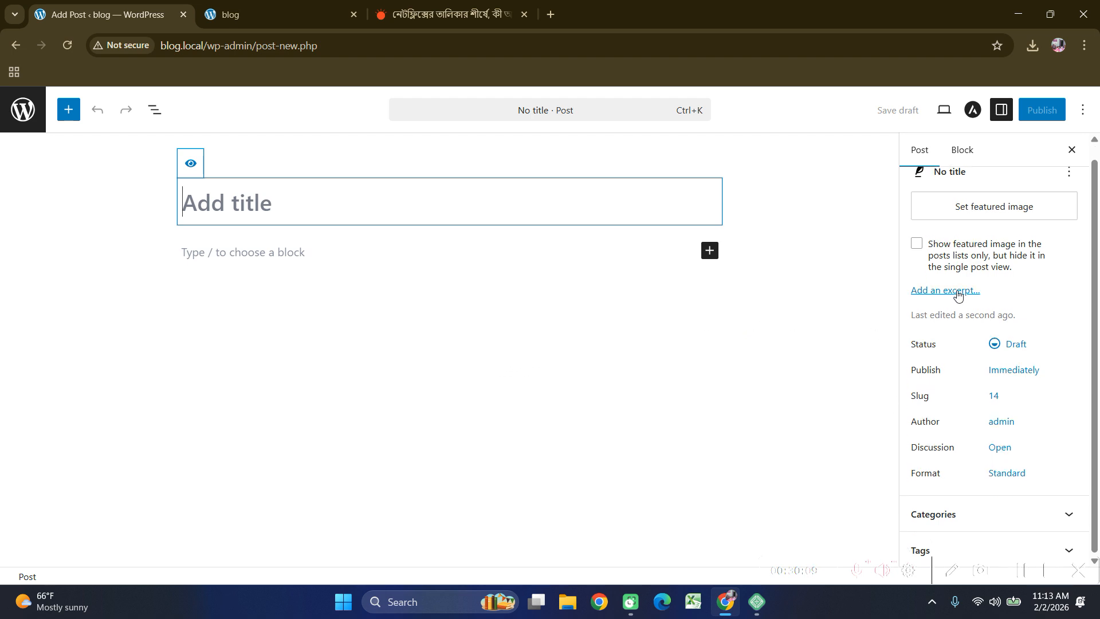
scroll(958, 293, "up", 1)
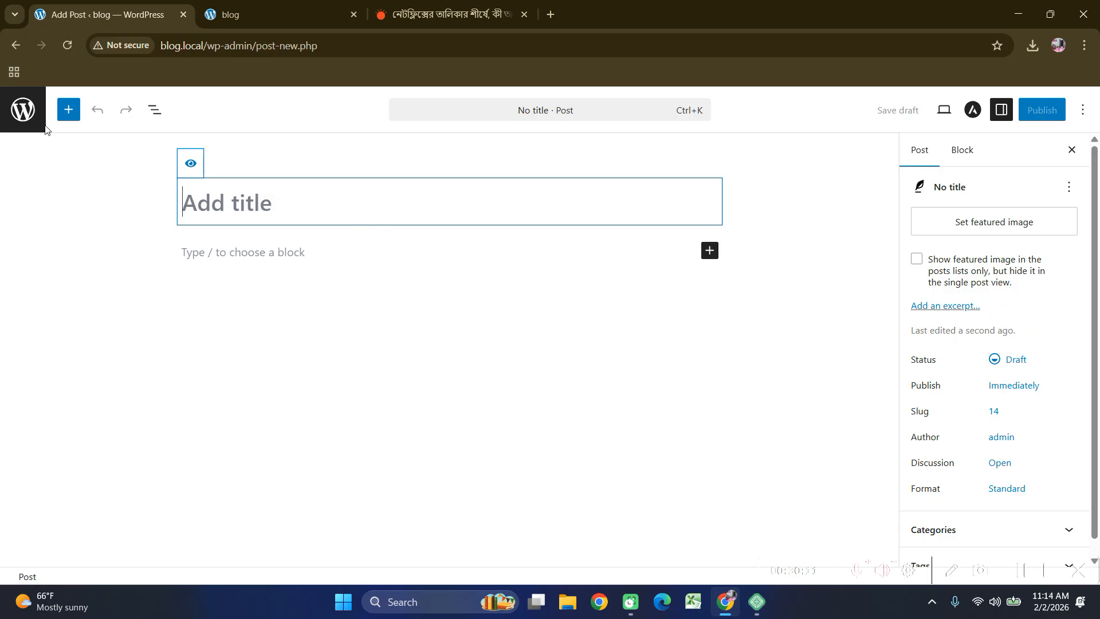
left_click(14, 47)
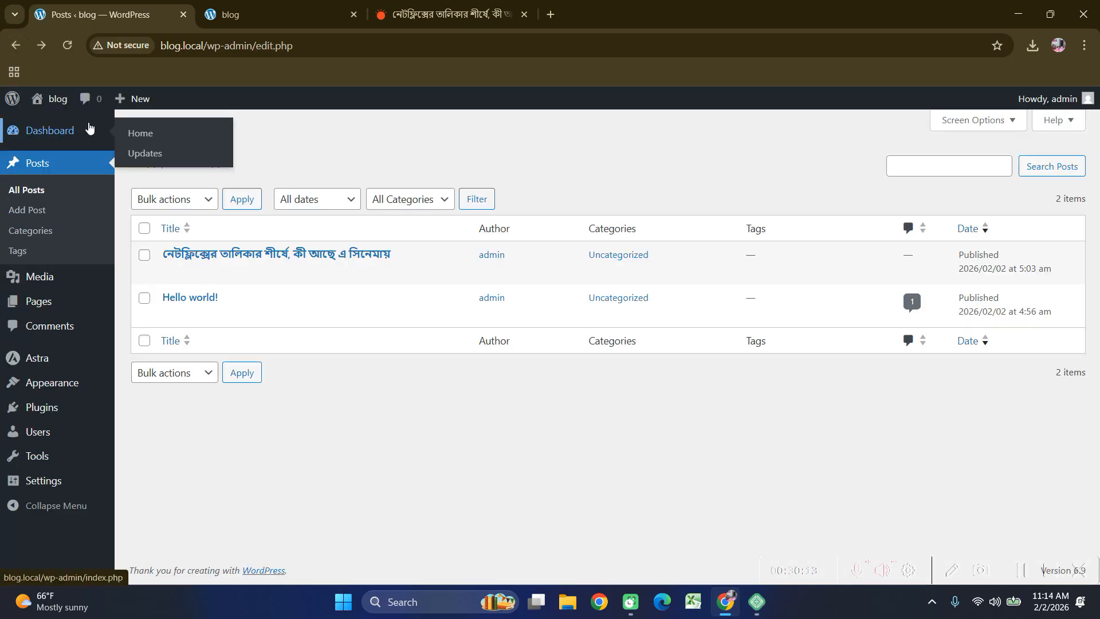
Go to the Installed Plugins page, which shows no plugins installed.
mouse_move(53, 373)
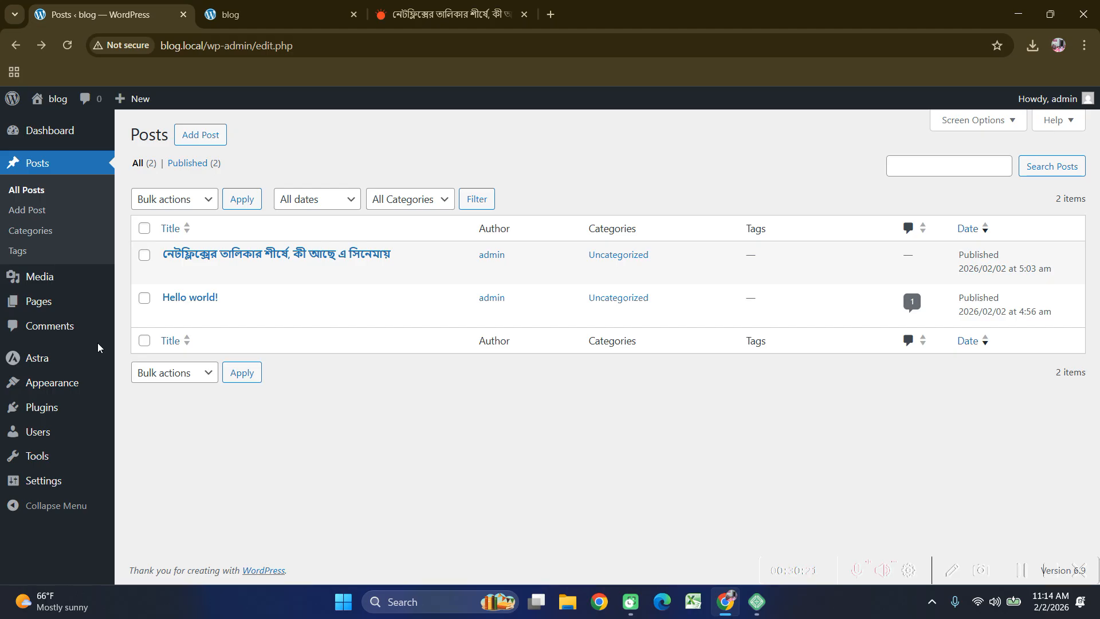
left_click(43, 414)
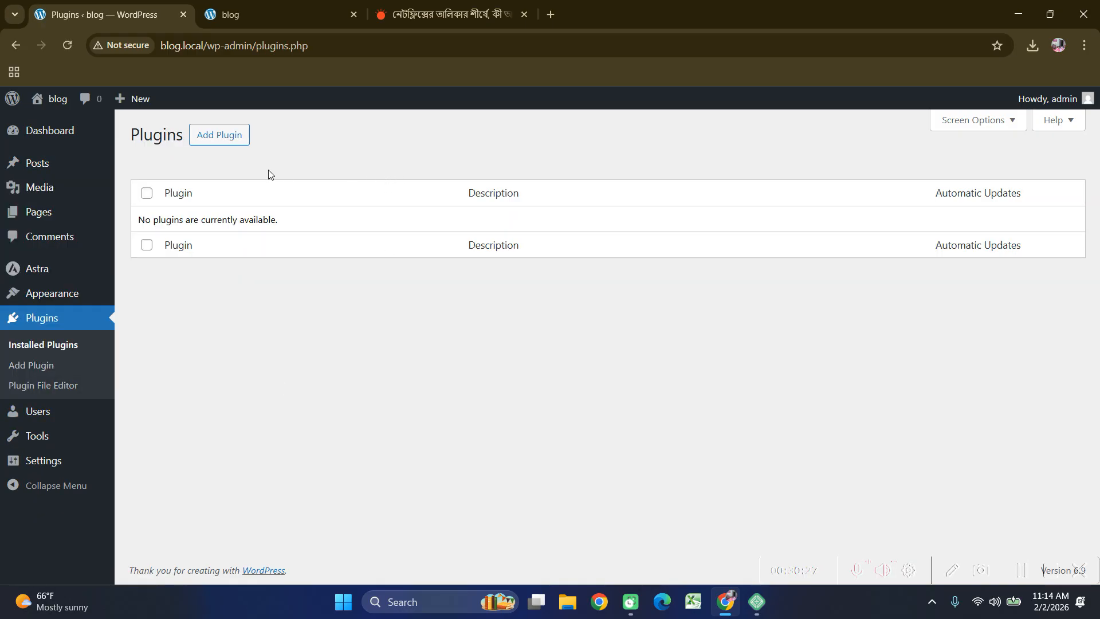
Search the plugin directory for 'cl', then install and activate Classic Editor.
left_click(227, 143)
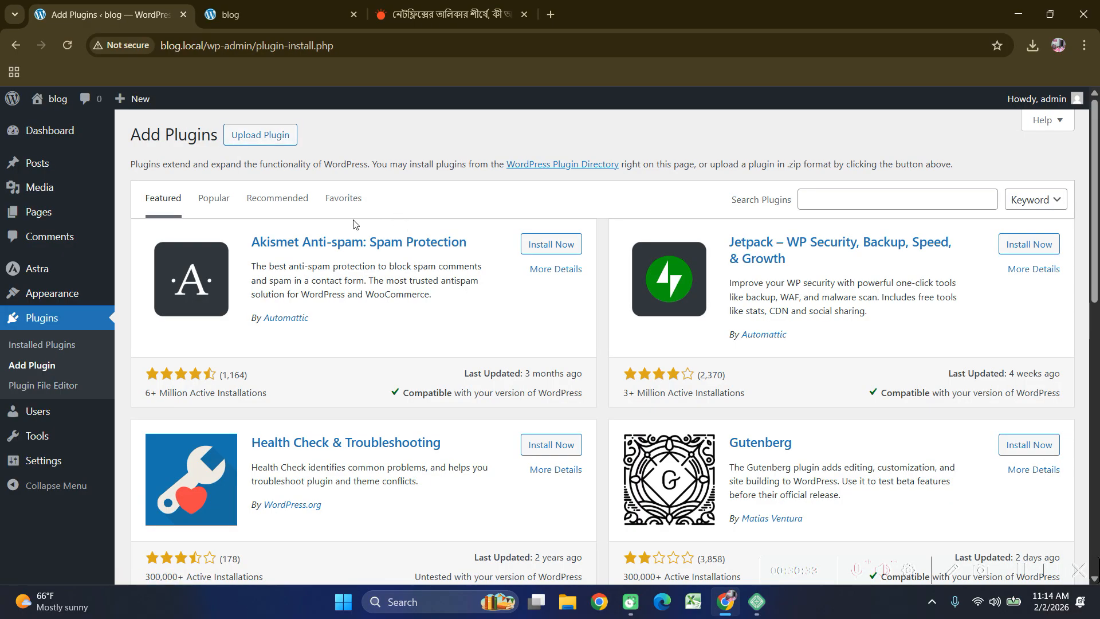
left_click(850, 197)
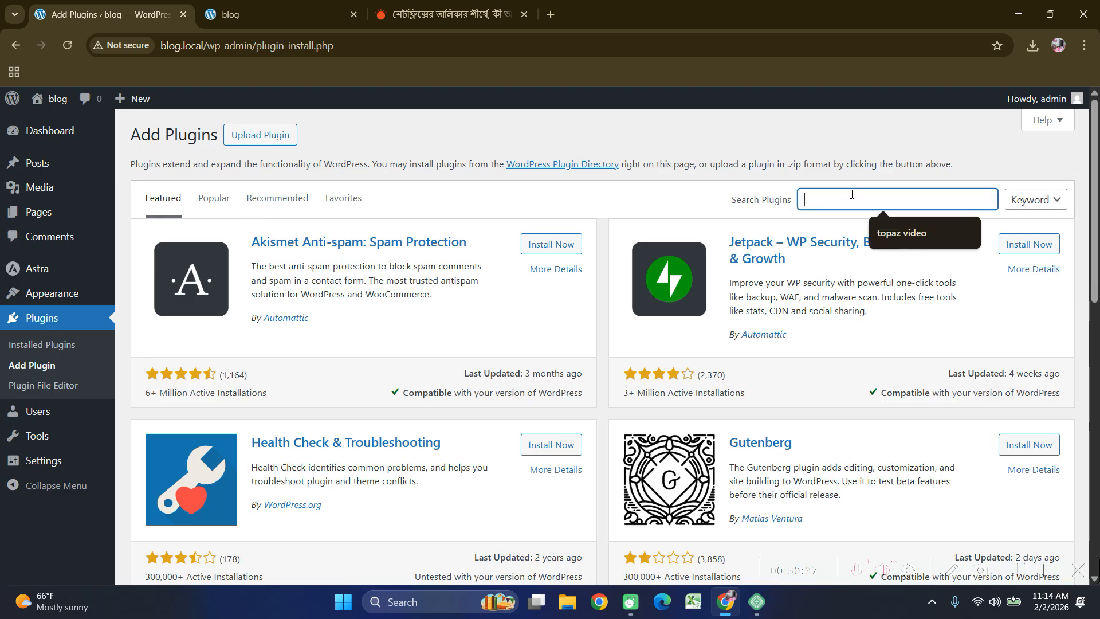
type("classic")
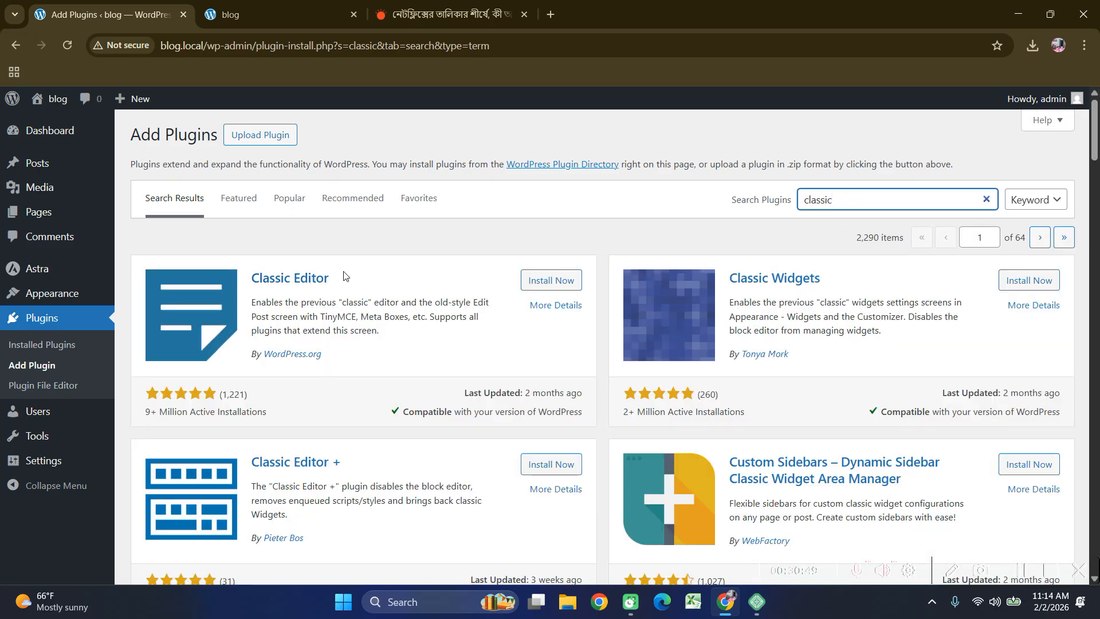
left_click(560, 282)
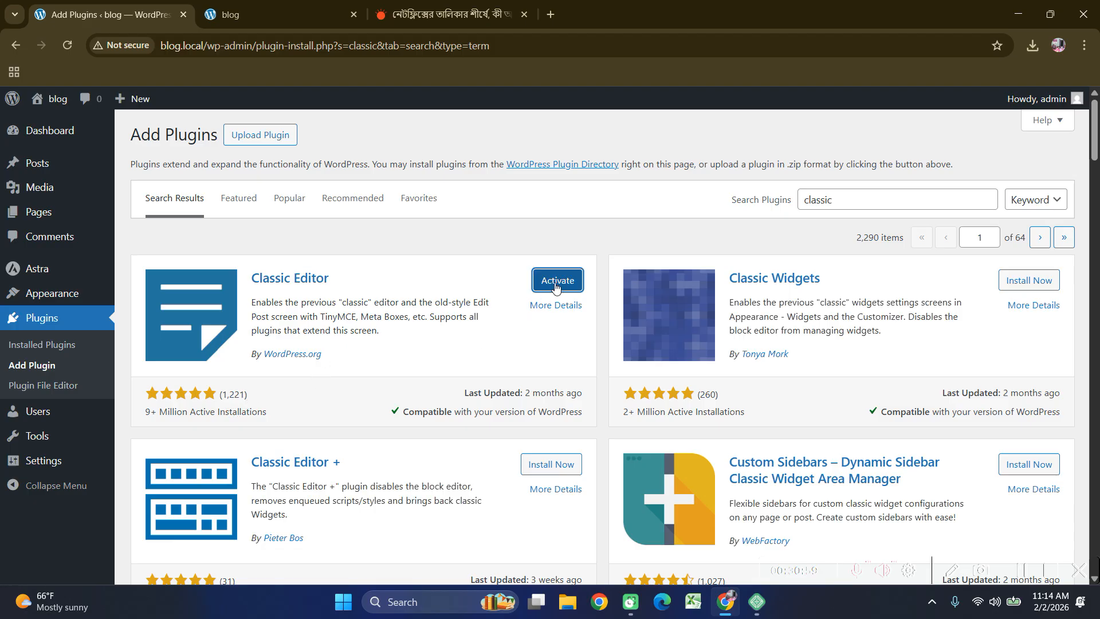
left_click(558, 283)
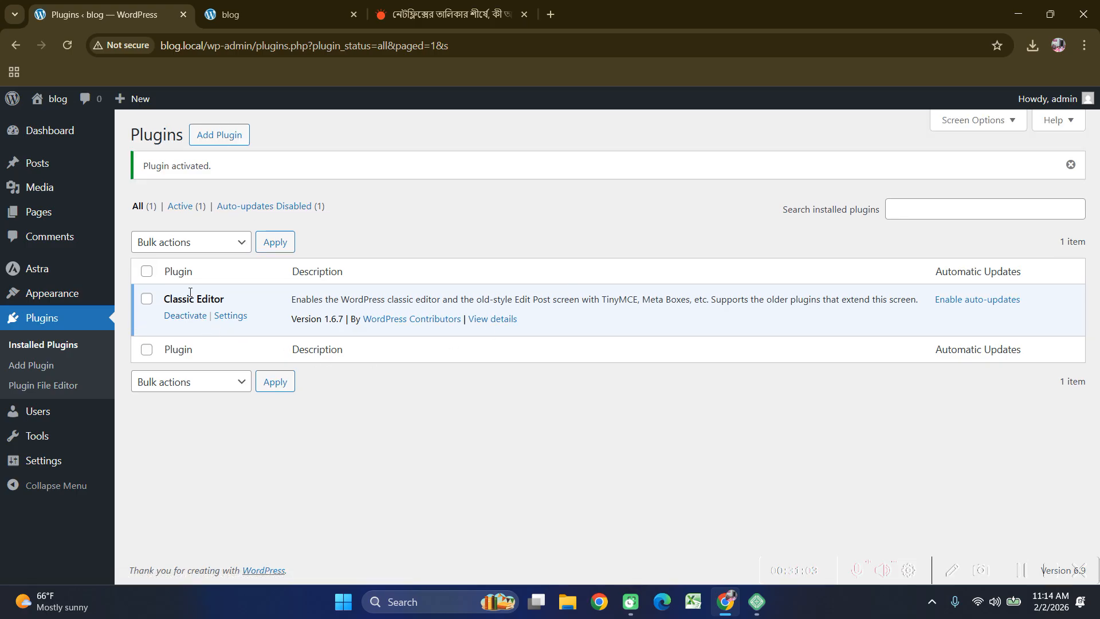
left_click(39, 164)
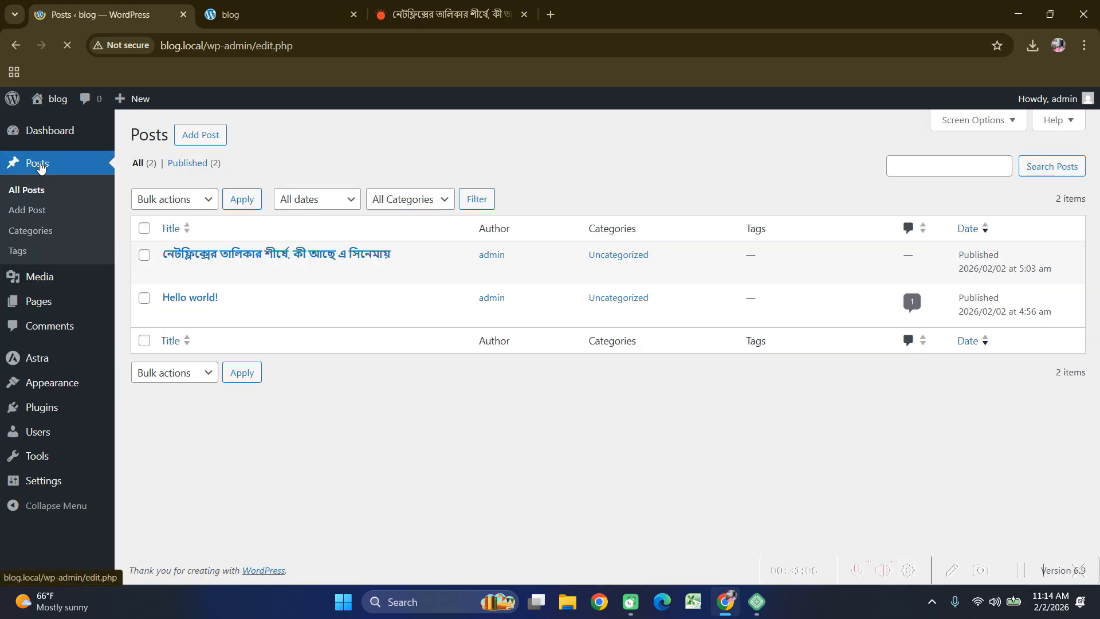
Start a new post, collapse its Astra Settings box, and switch to the Prothom Alo article.
left_click(209, 143)
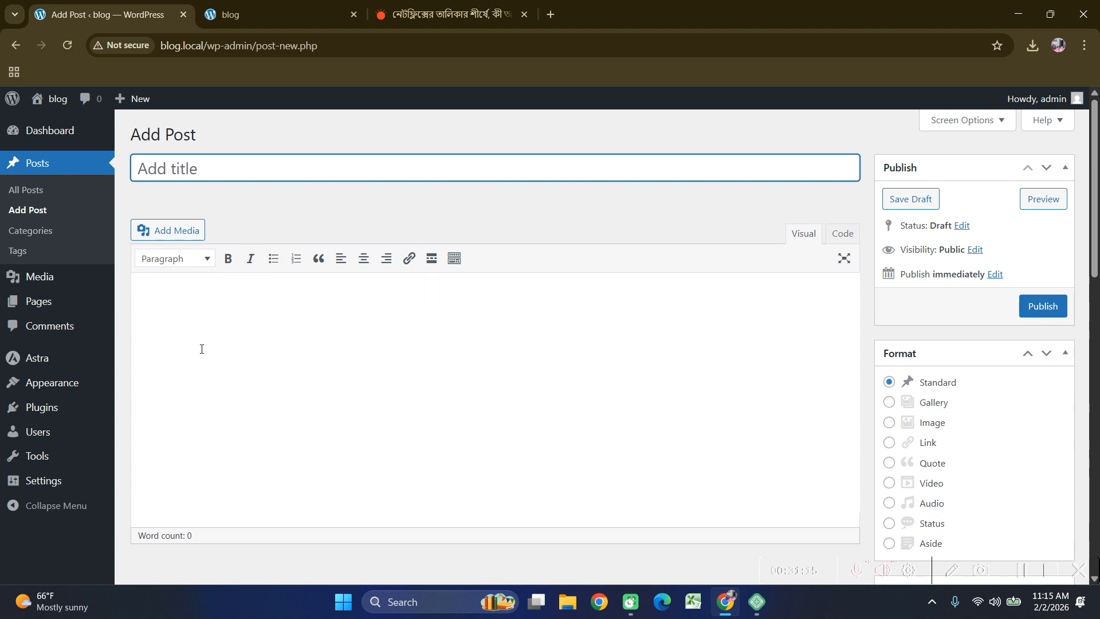
left_click(227, 367)
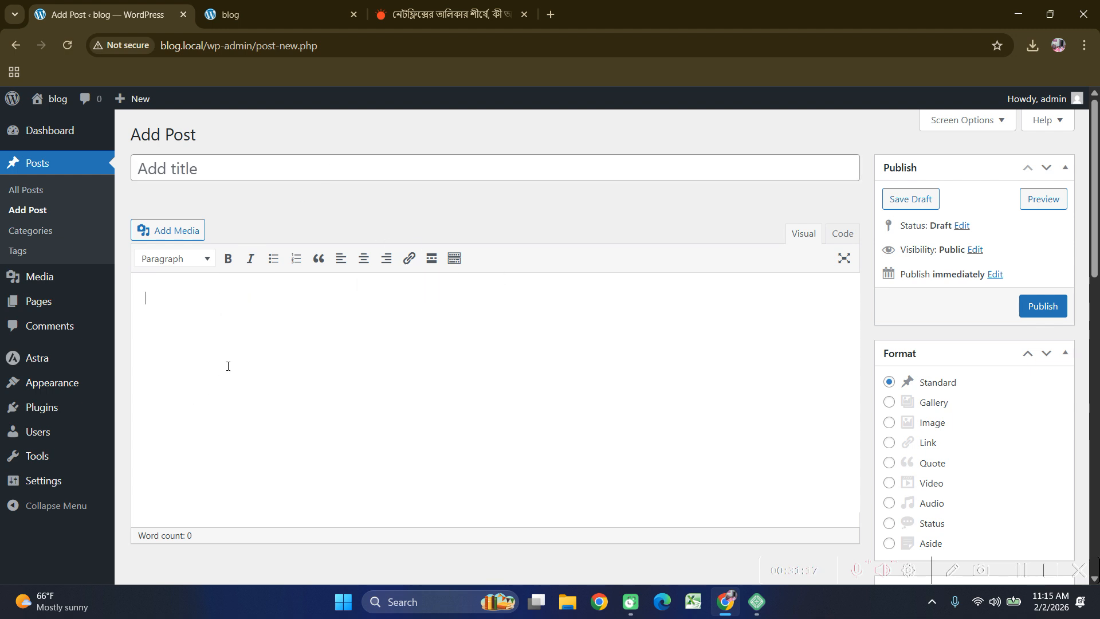
scroll(228, 363, "down", 3)
scroll(393, 359, "up", 3)
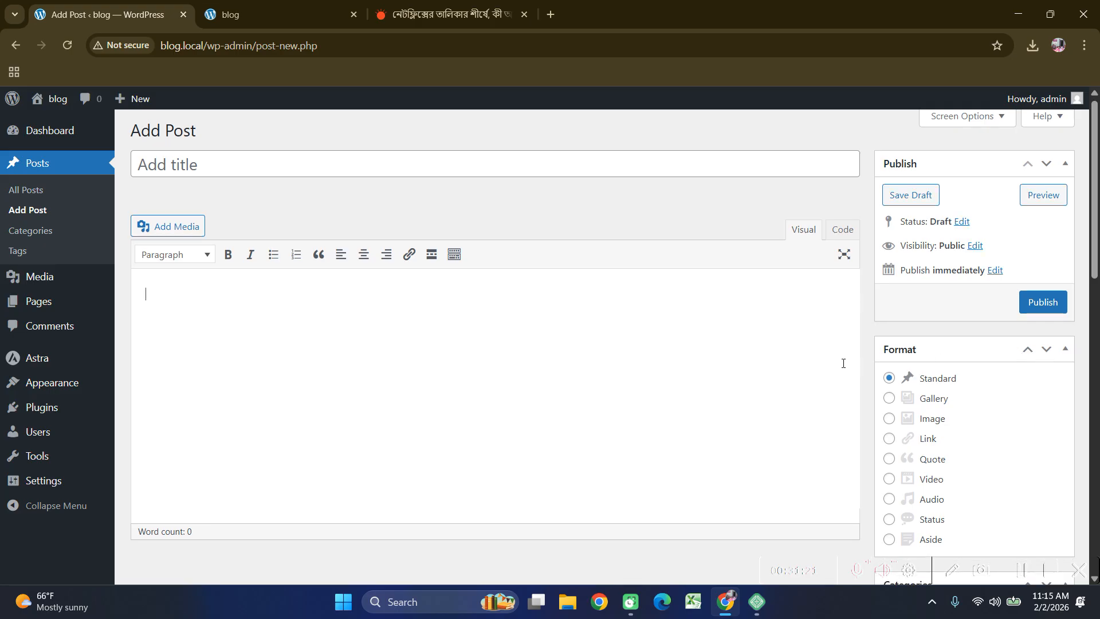
scroll(953, 377, "down", 3)
scroll(930, 420, "down", 5)
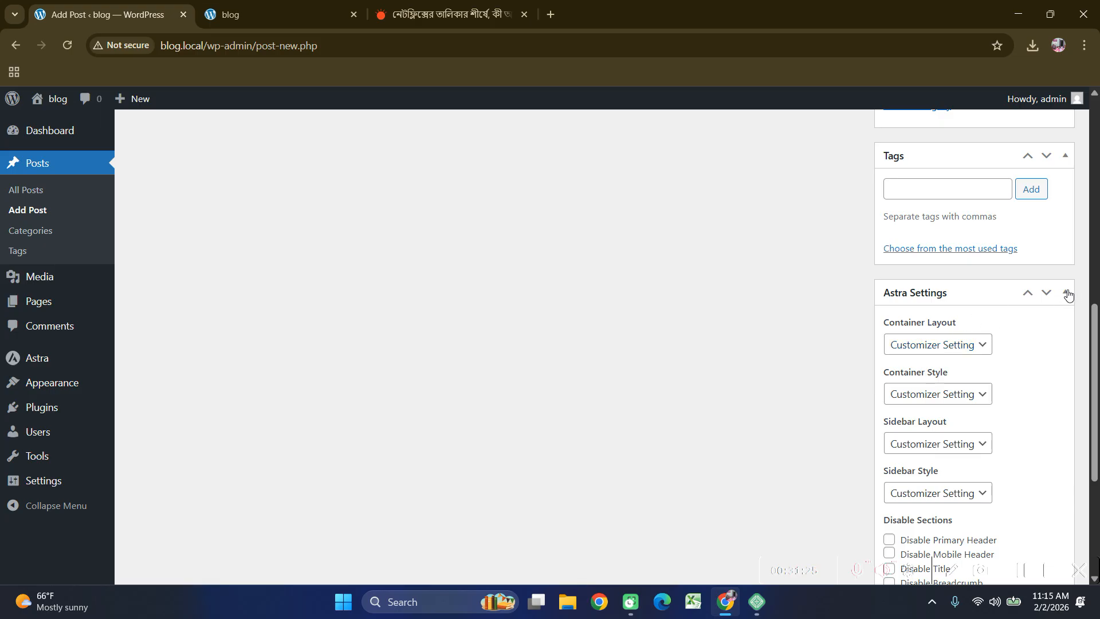
left_click(1066, 294)
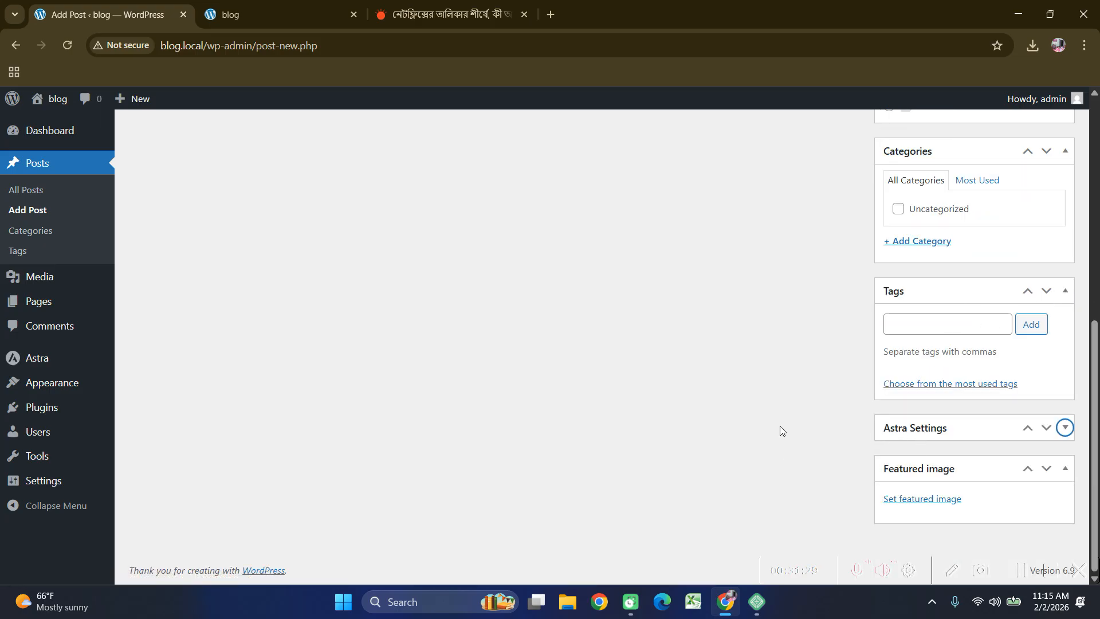
scroll(768, 412, "up", 5)
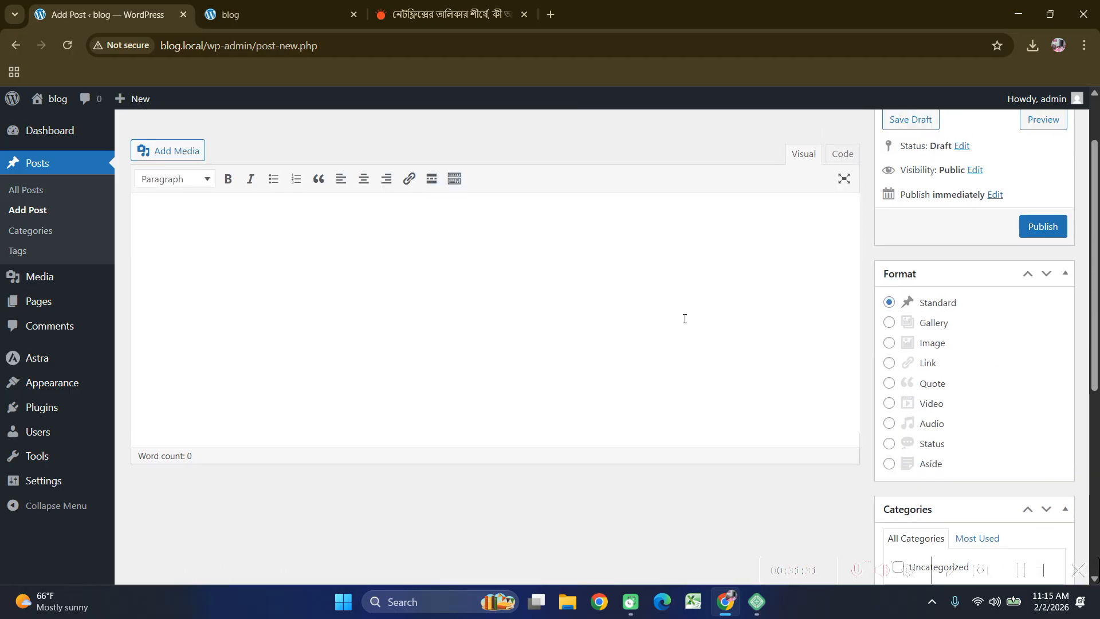
left_click(441, 14)
scroll(232, 360, "up", 3)
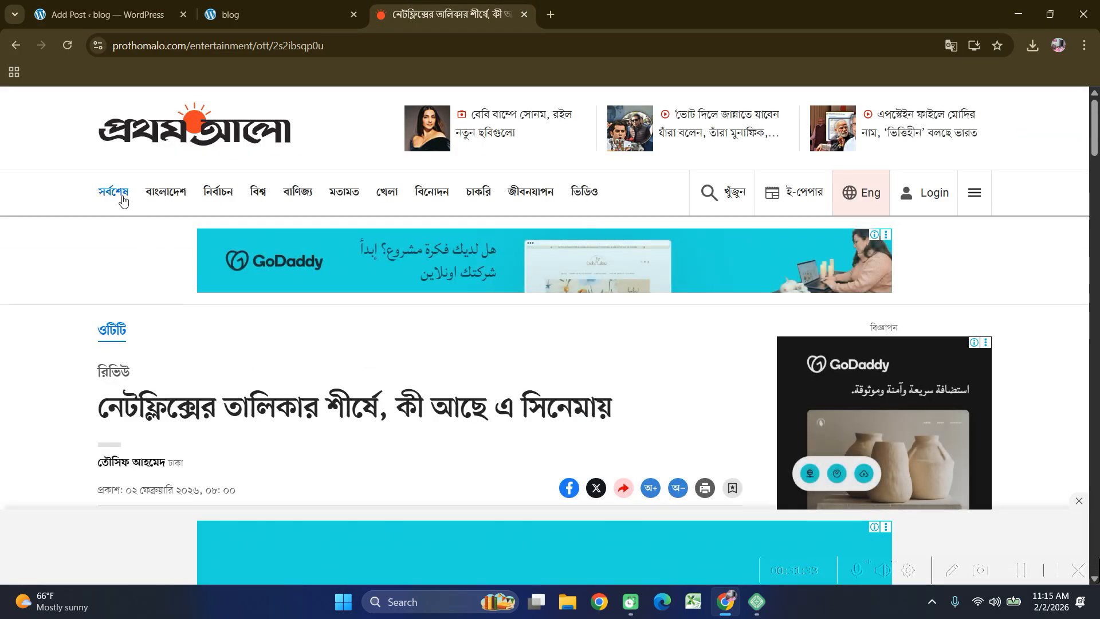
Browse Prothom Alo's সর্বশেষ latest-news listing, then return to the WordPress new post.
left_click(121, 195)
scroll(52, 325, "down", 3)
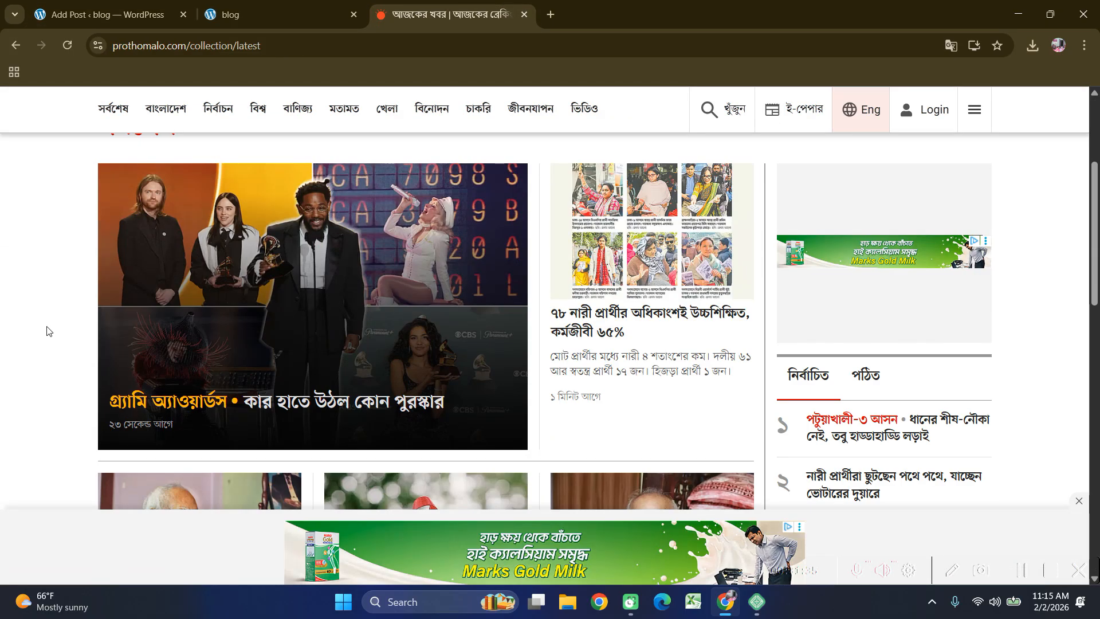
scroll(370, 294, "up", 2)
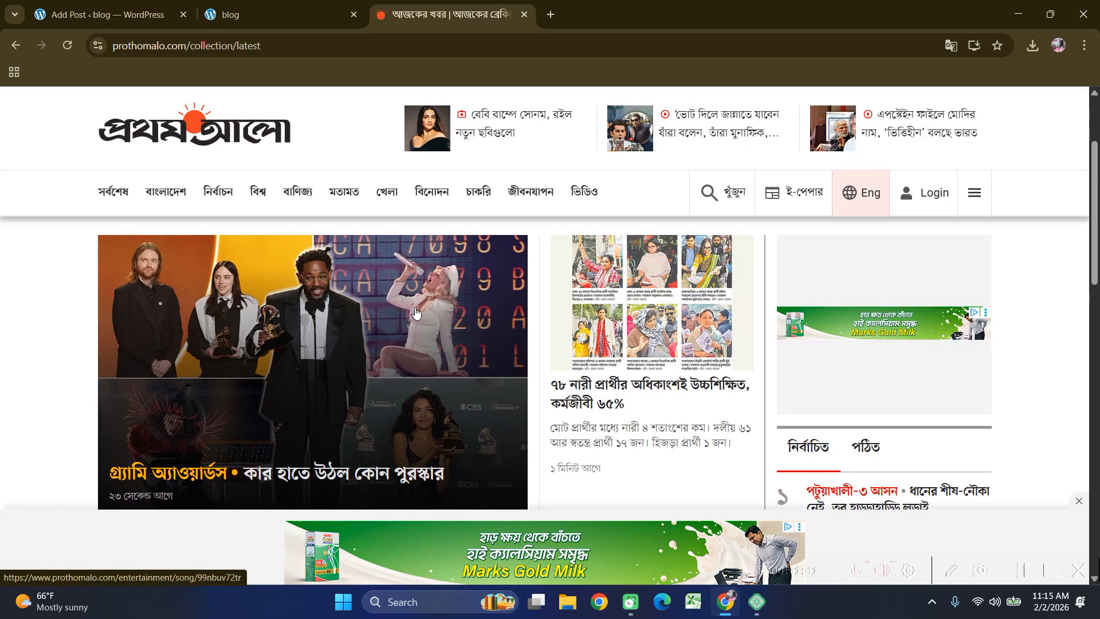
scroll(323, 312, "down", 5)
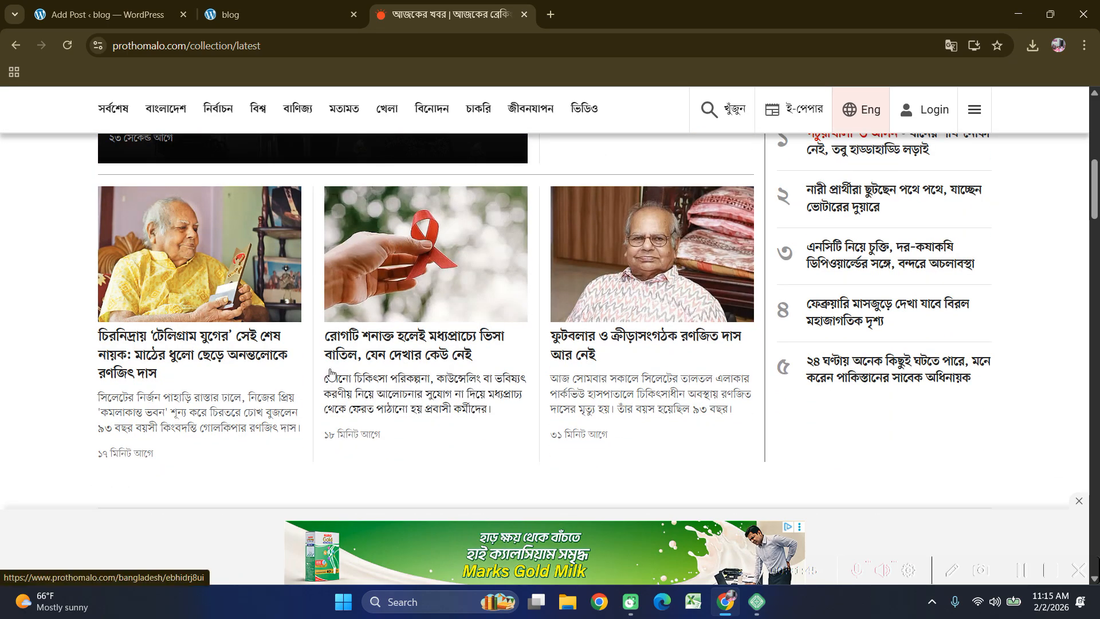
scroll(330, 373, "up", 3)
key("ctrl+Tab")
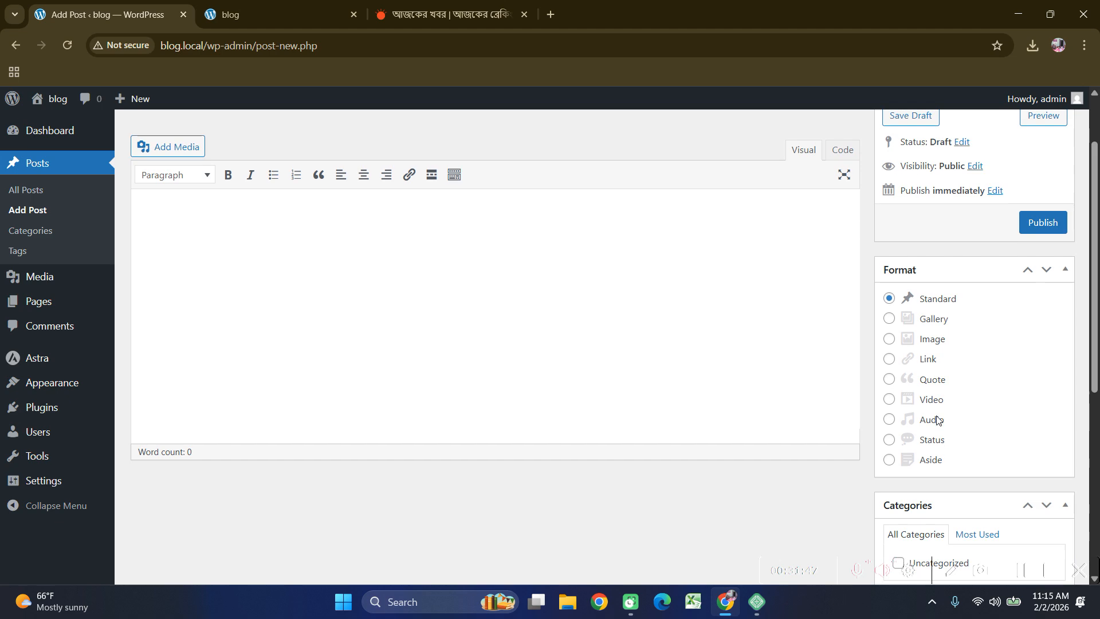
Check the empty post's Featured image box, then return to the Prothom Alo news page.
scroll(939, 429, "down", 6)
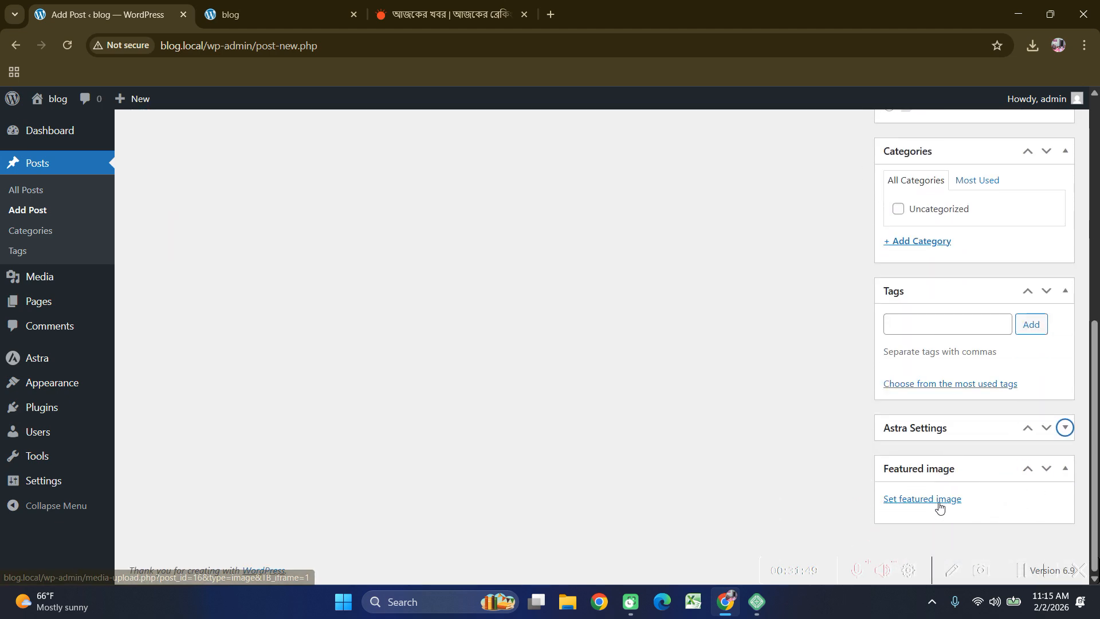
scroll(825, 494, "up", 6)
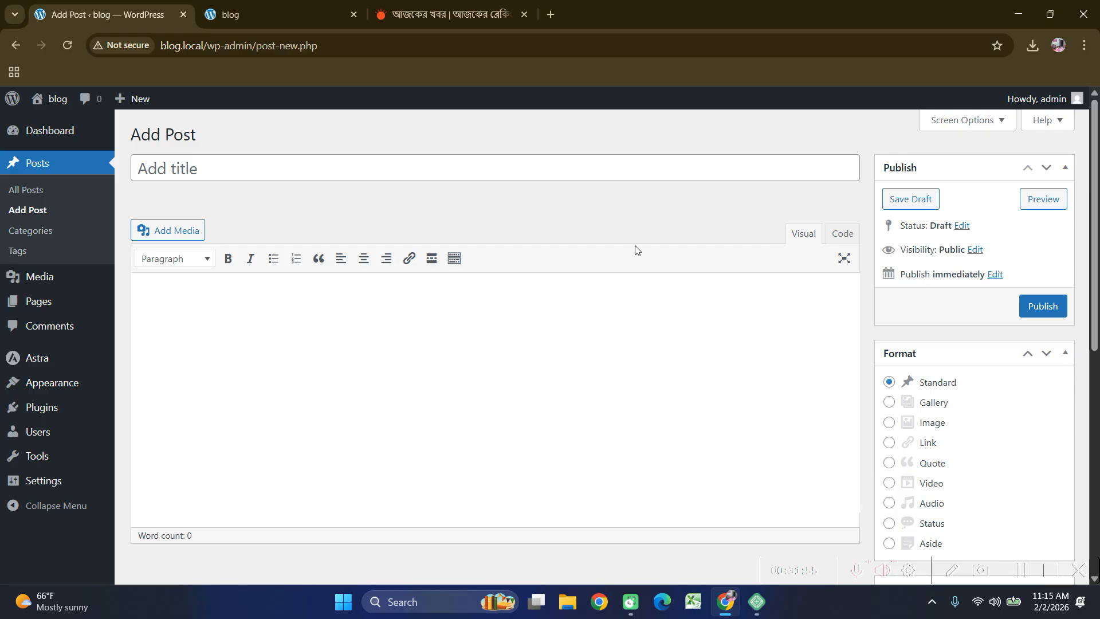
key("ctrl+shift+Tab")
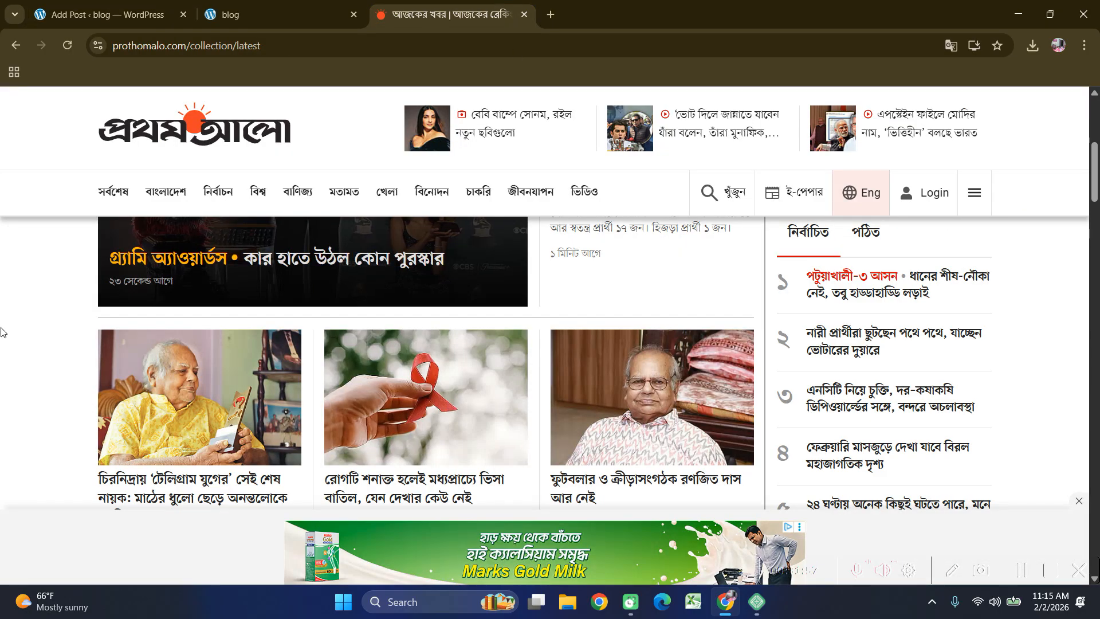
Open the first Prothom Alo article in a new tab and close the latest news tab.
scroll(3, 329, "down", 1)
right_click(158, 408)
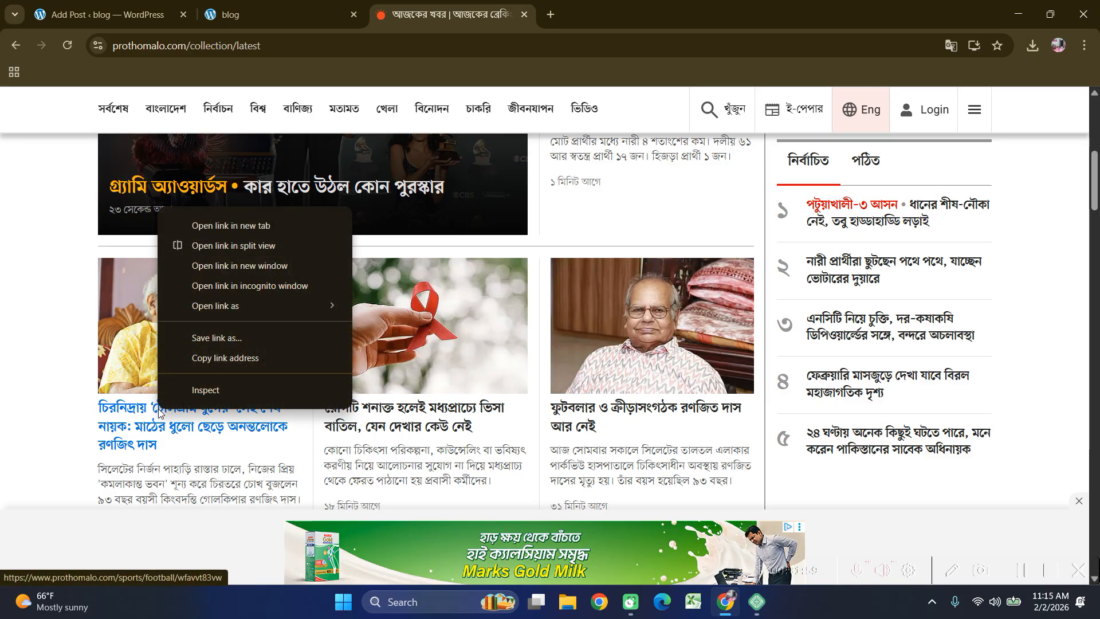
left_click(225, 227)
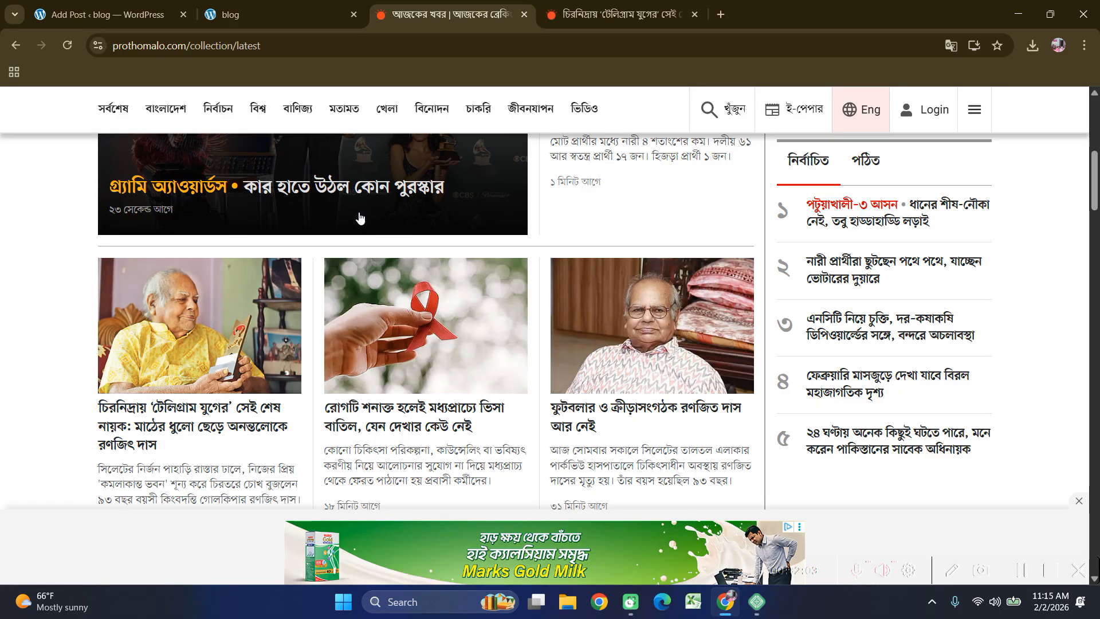
left_click(524, 14)
Close the Prothom Alo article, search Google for dainiksanglap, and open the Dainik Sanglap homepage.
left_click(524, 14)
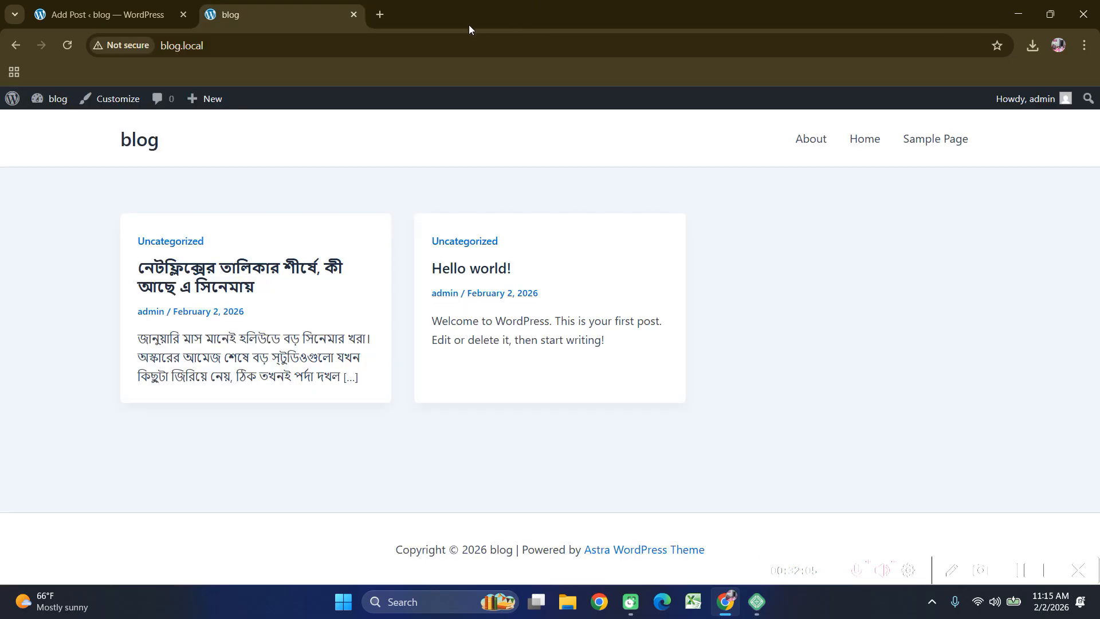
left_click(380, 14)
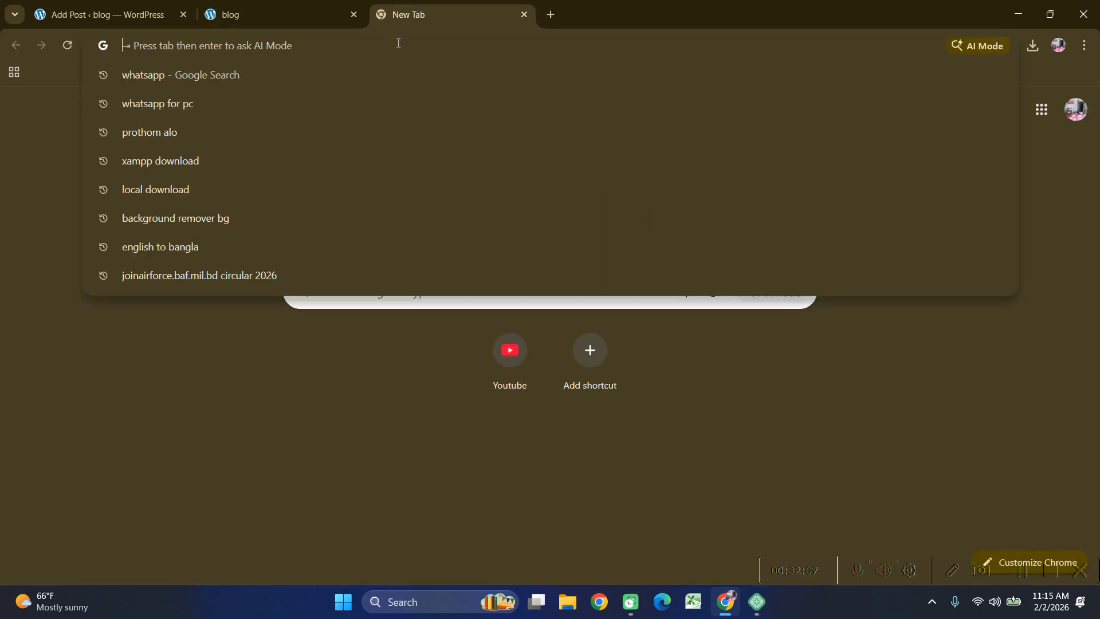
type("b")
key("BackSpace")
key("BackSpace")
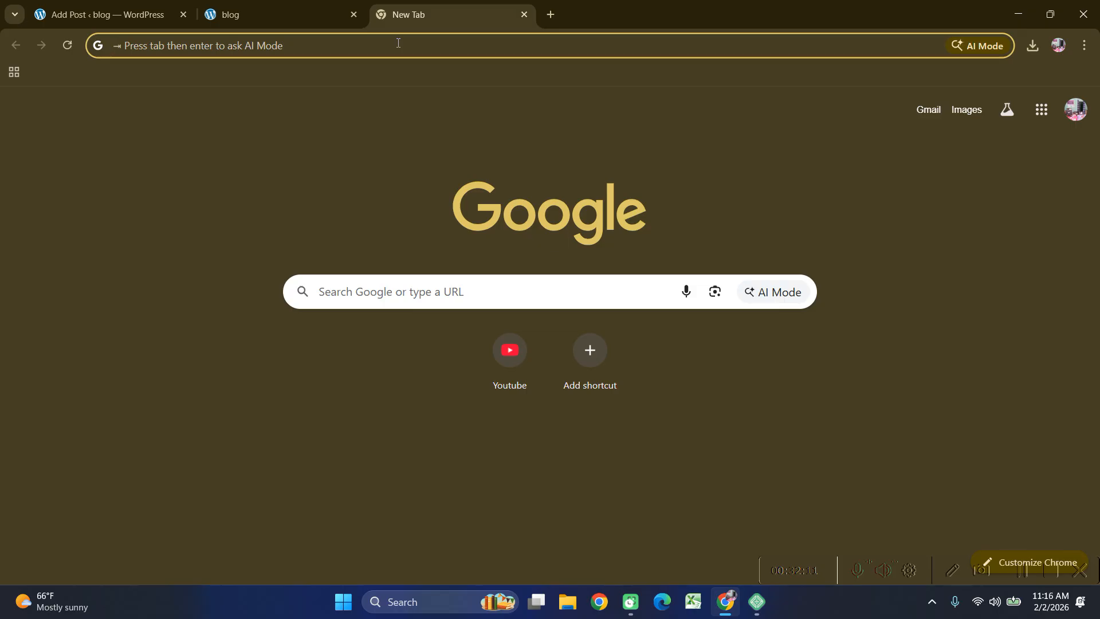
type("dai")
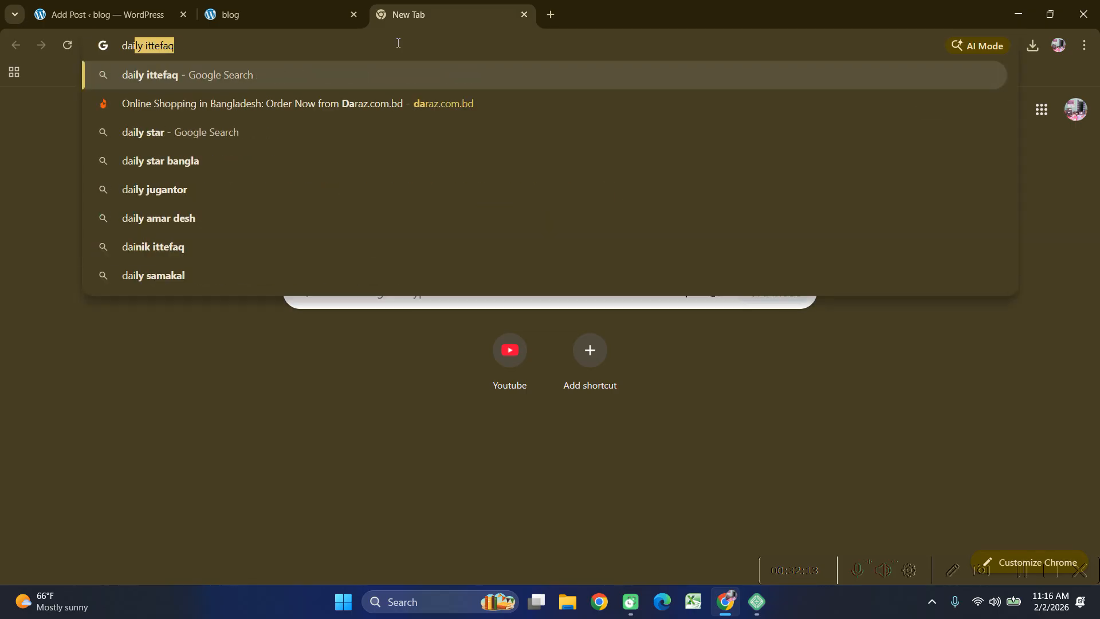
type("niksanglap")
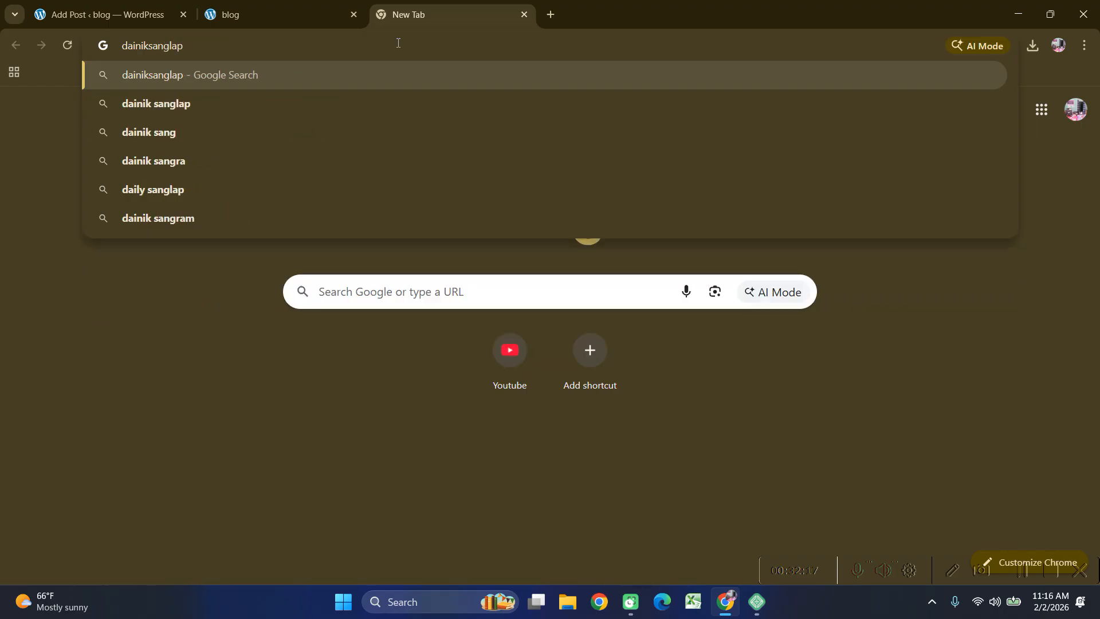
key("Return")
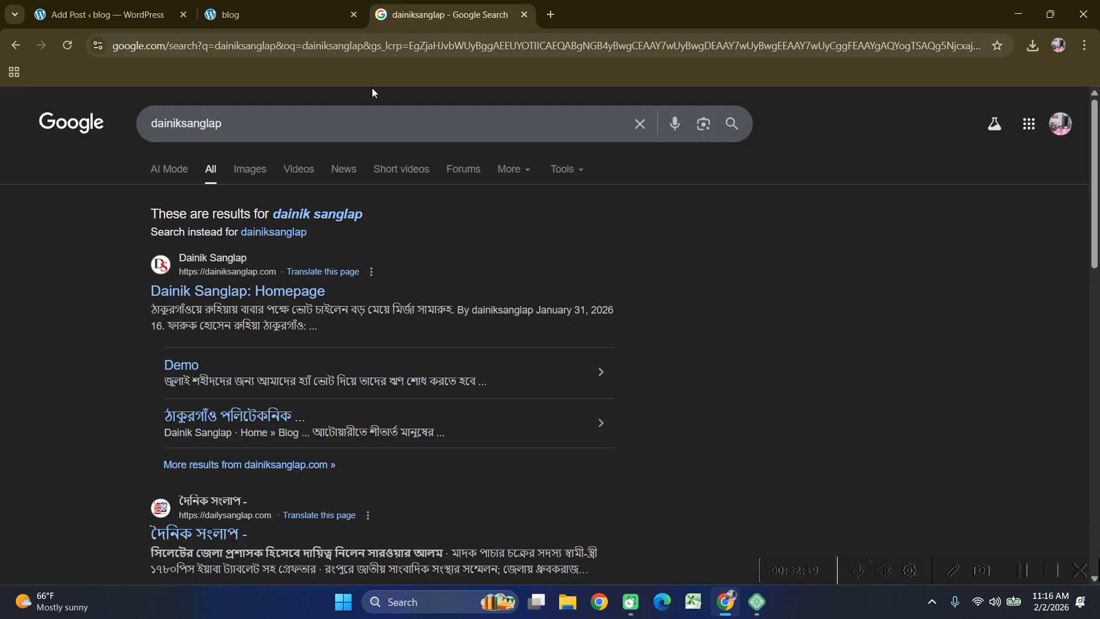
left_click(213, 292)
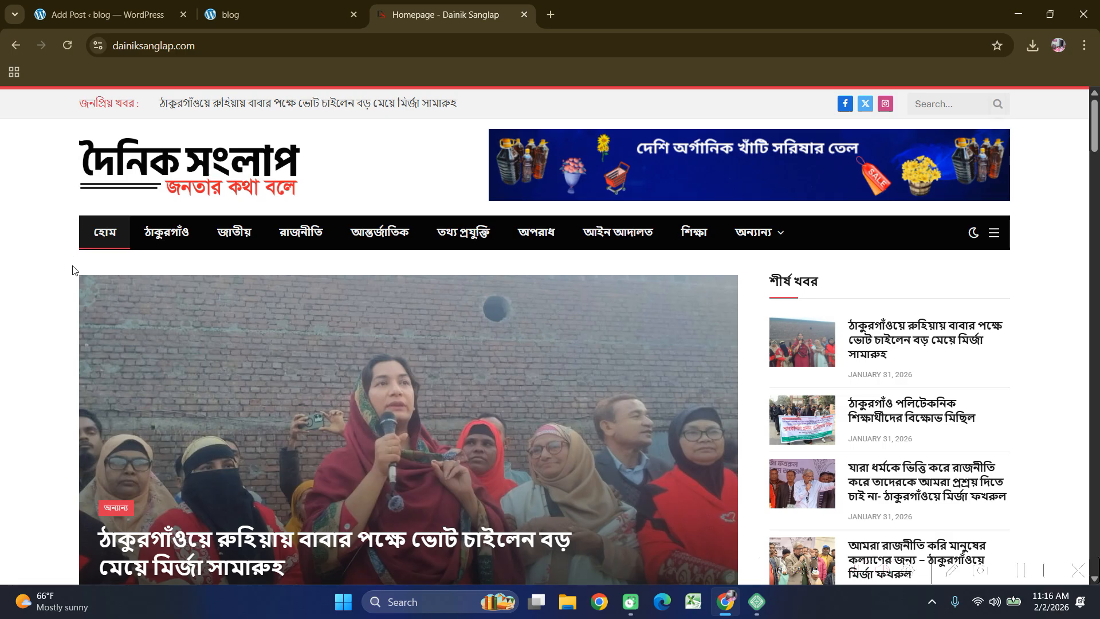
scroll(2, 298, "down", 3)
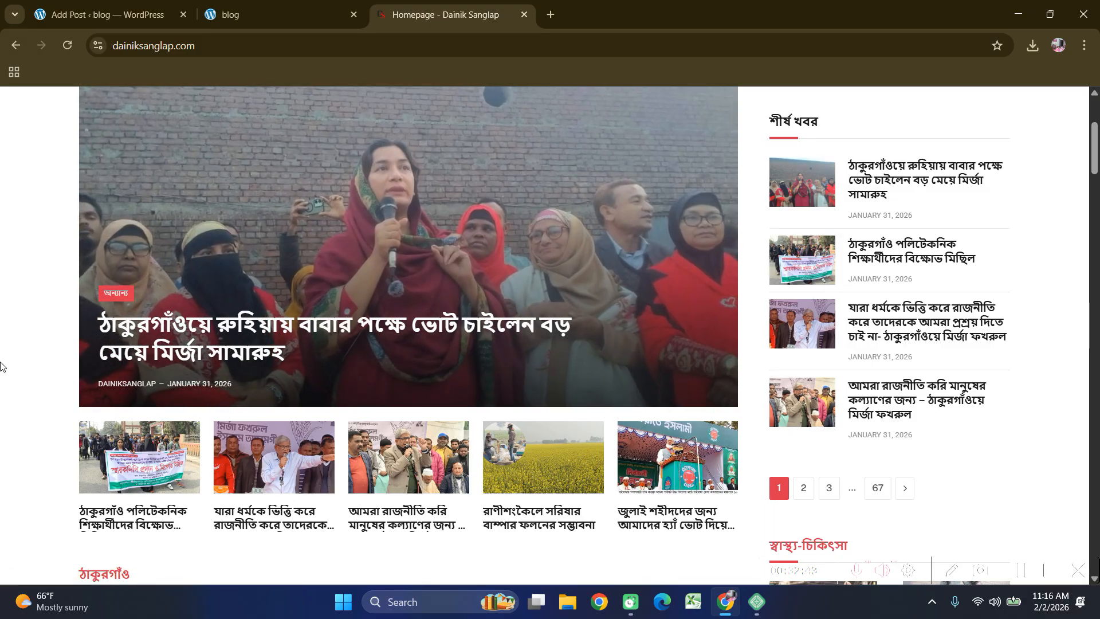
scroll(2, 366, "up", 5)
scroll(3, 273, "down", 1)
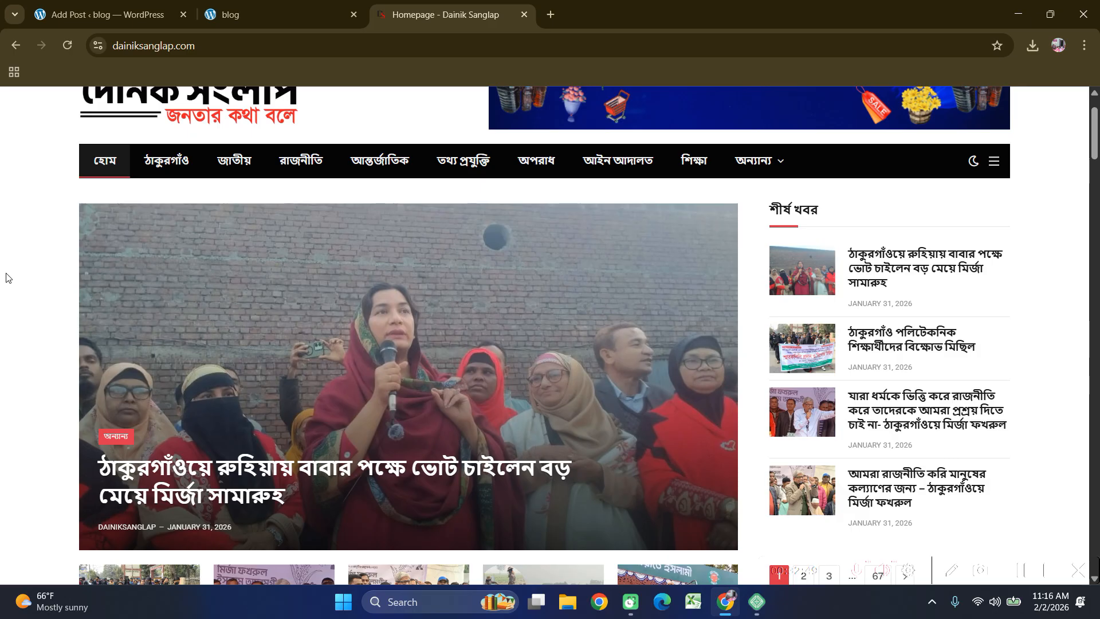
scroll(14, 279, "up", 1)
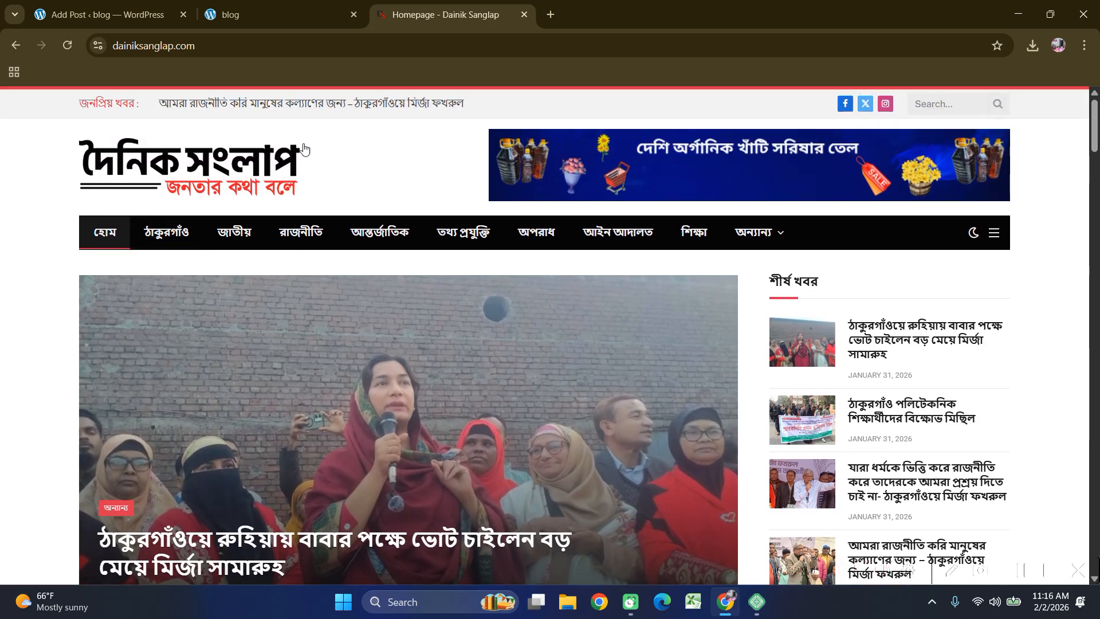
scroll(535, 196, "down", 10)
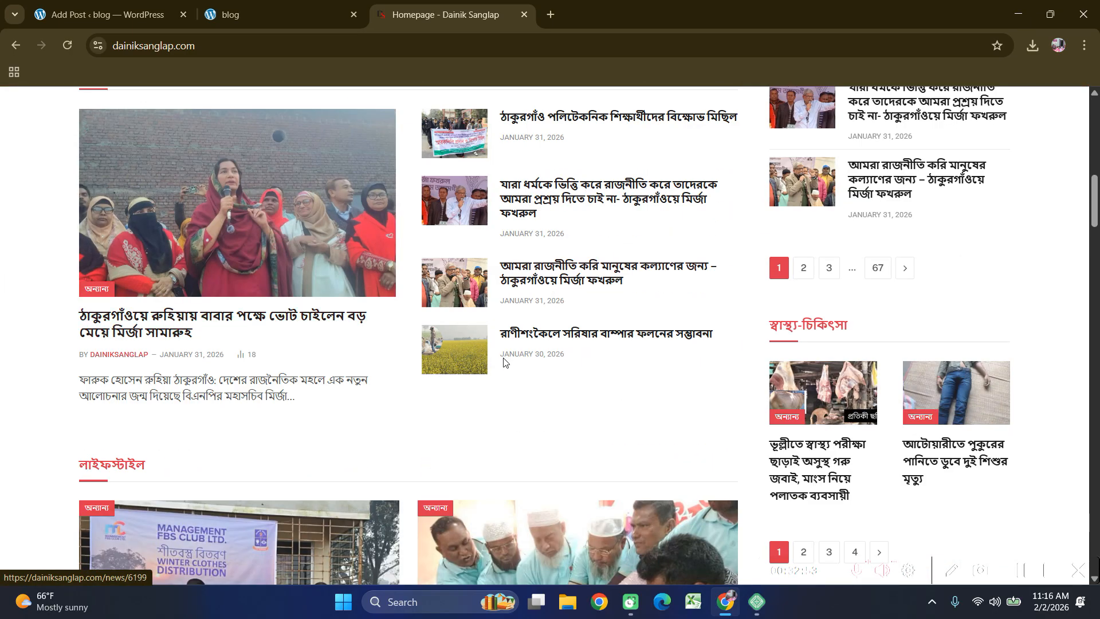
scroll(480, 315, "down", 5)
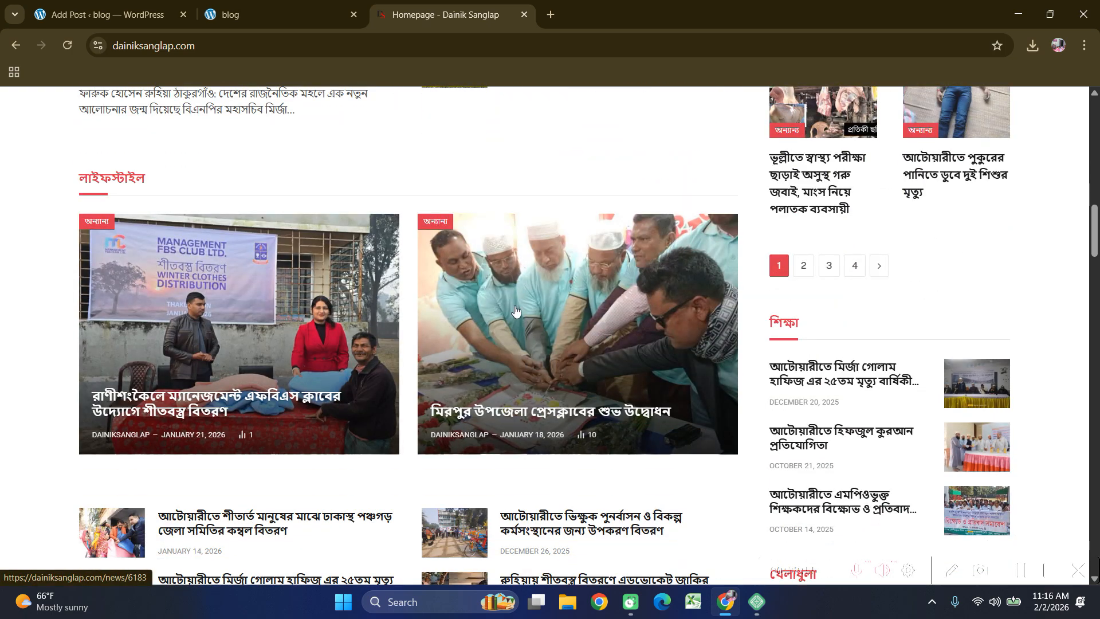
scroll(821, 290, "up", 7)
scroll(821, 290, "up", 10)
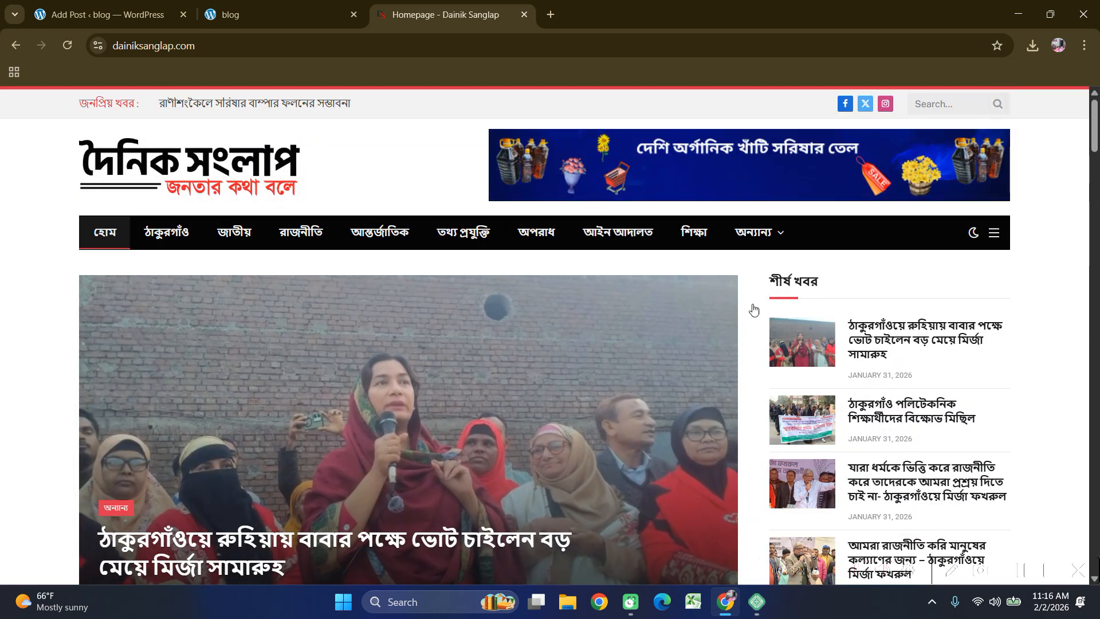
mouse_move(759, 242)
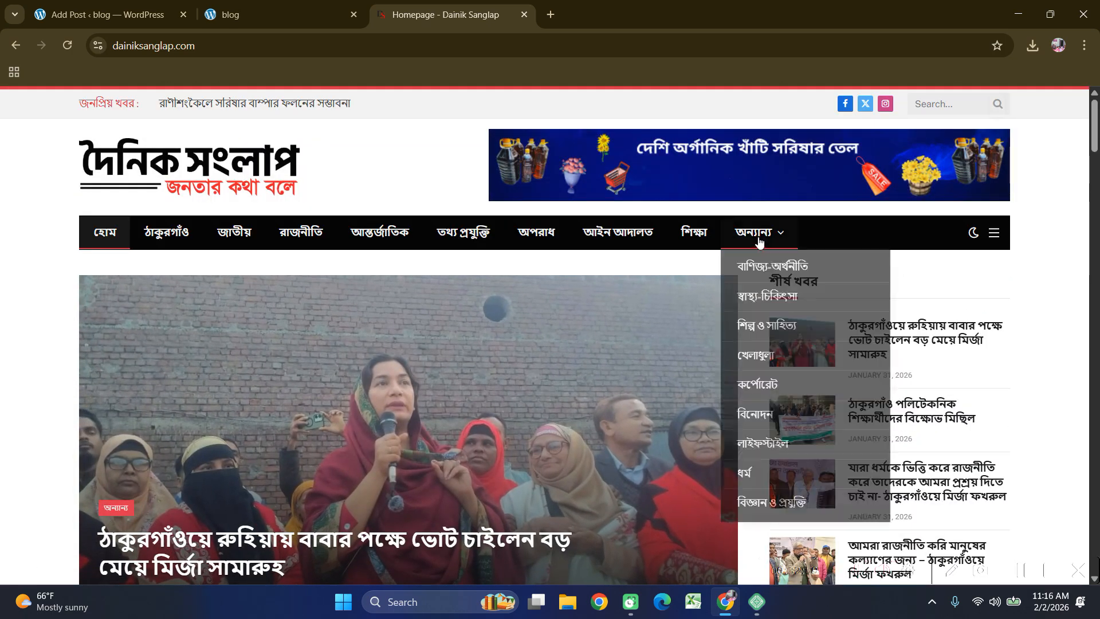
left_click(974, 235)
left_click(973, 235)
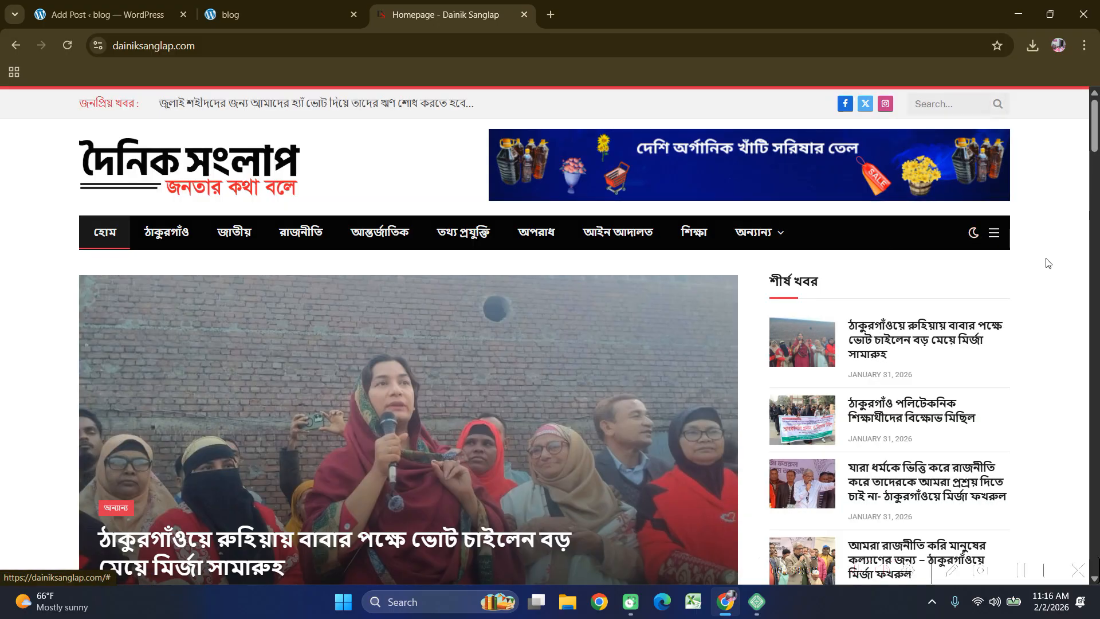
scroll(902, 301, "down", 5)
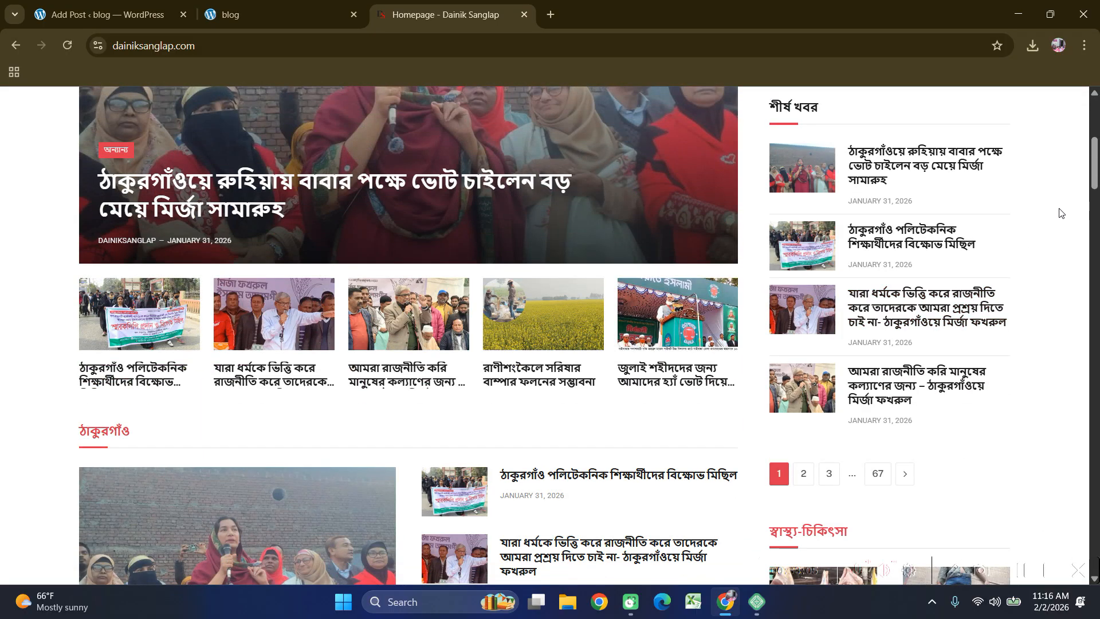
scroll(277, 240, "down", 15)
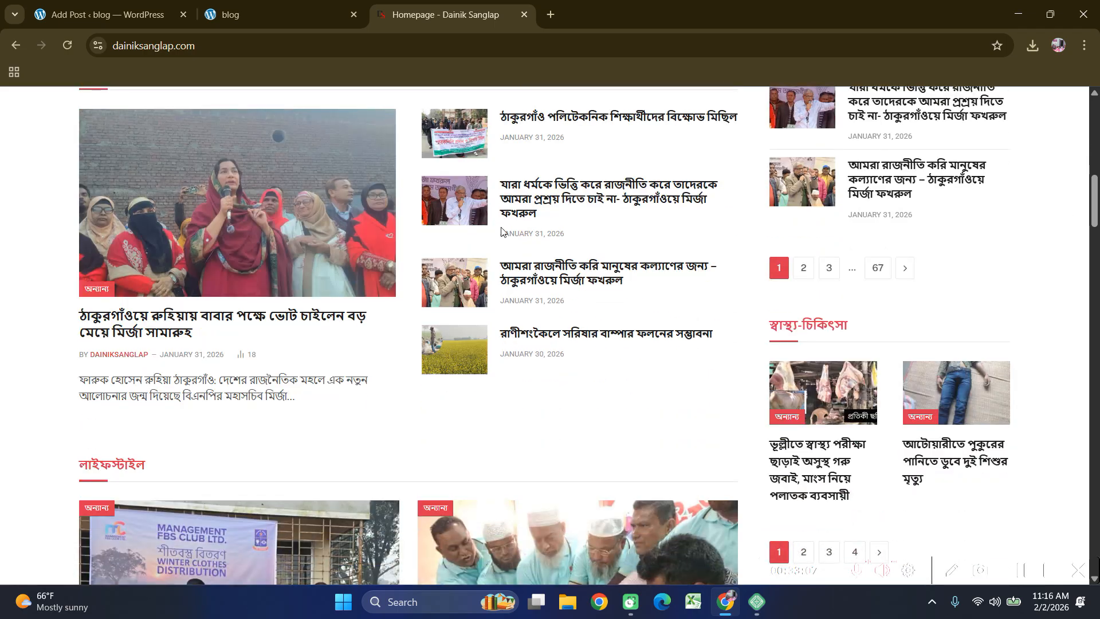
scroll(280, 238, "down", 20)
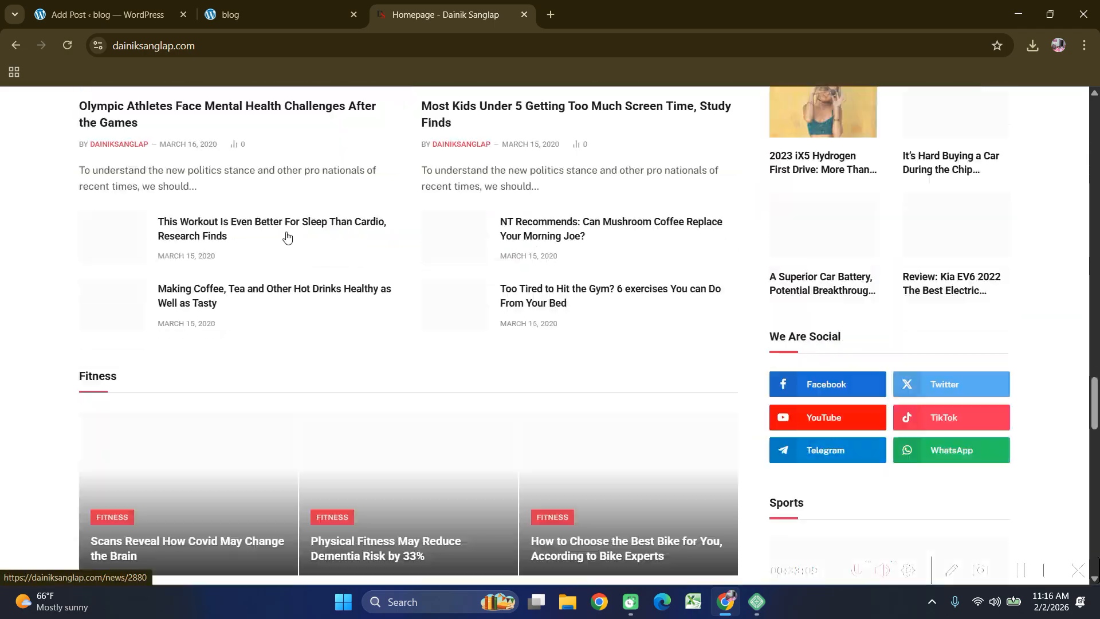
scroll(290, 232, "up", 20)
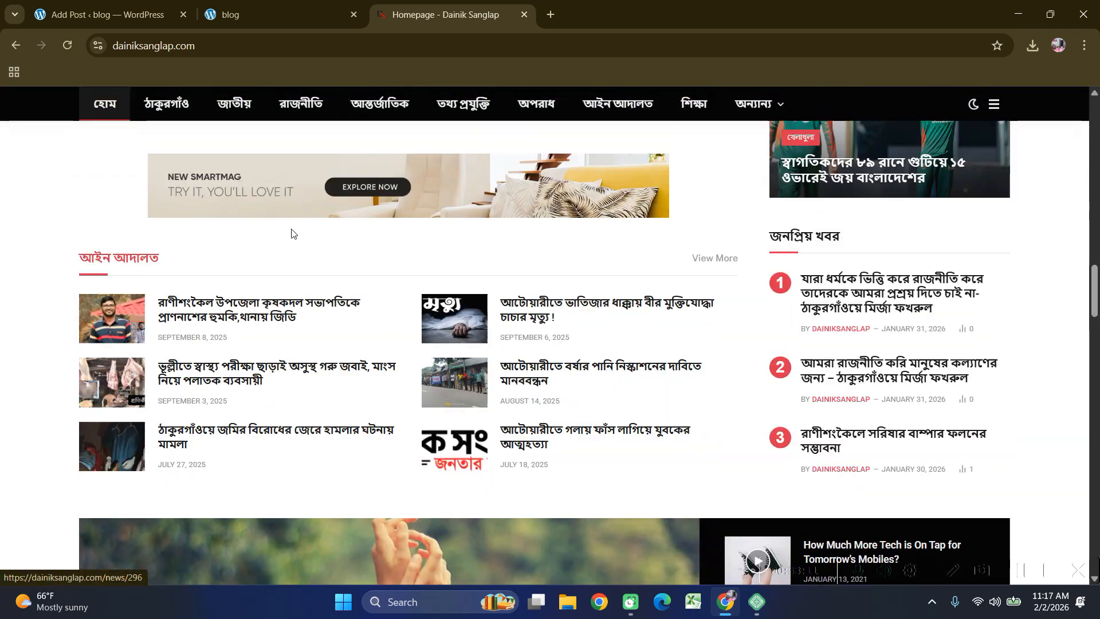
scroll(295, 232, "up", 10)
scroll(295, 232, "down", 5)
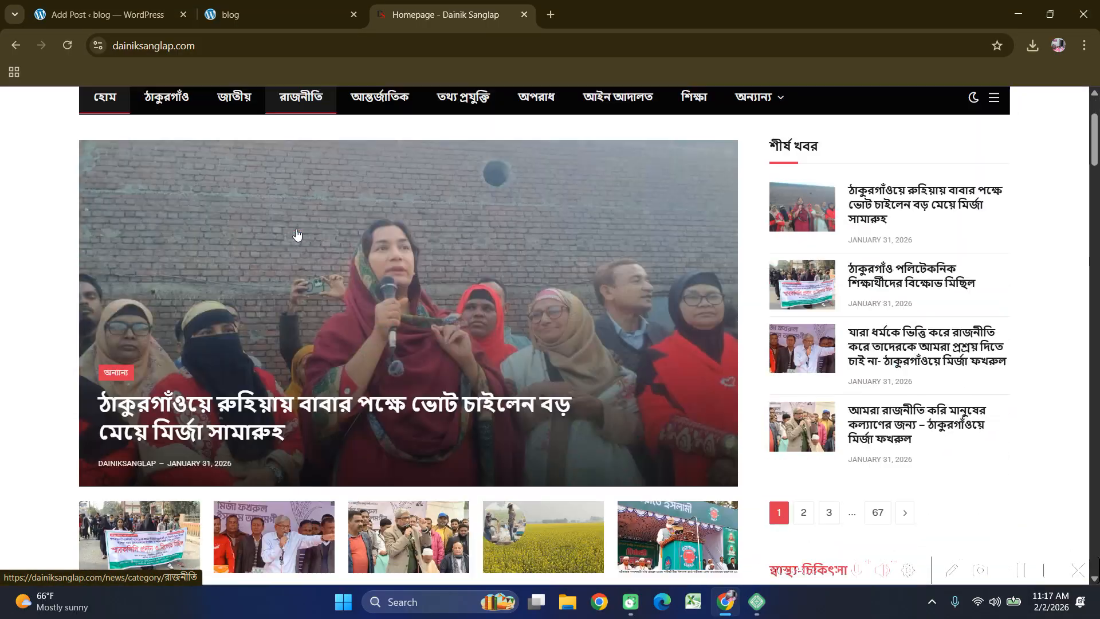
scroll(298, 232, "up", 5)
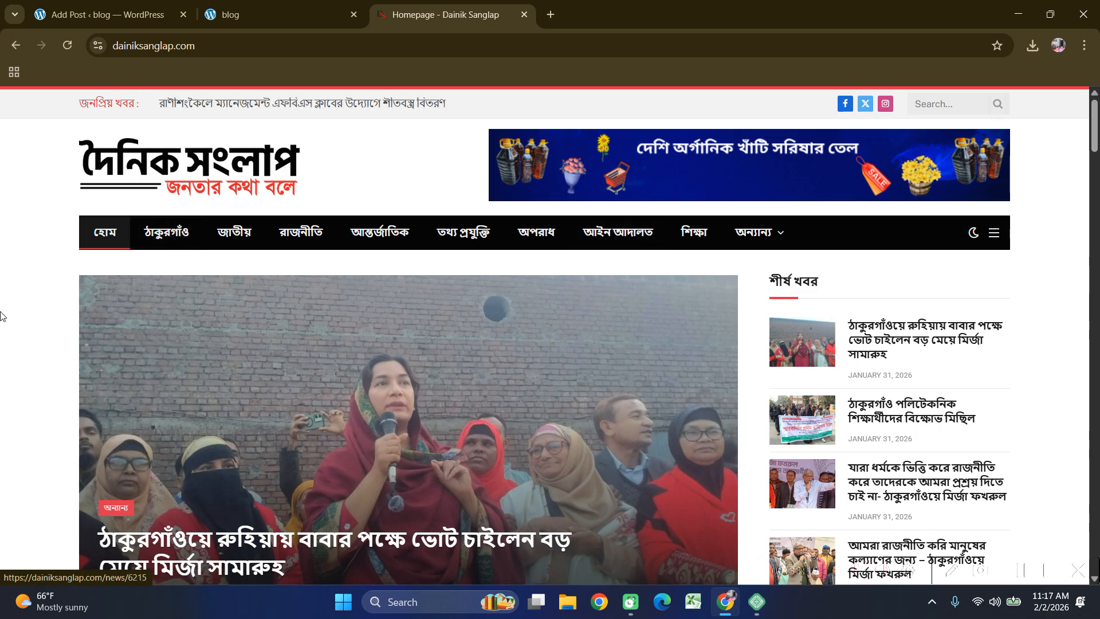
scroll(2, 333, "down", 2)
scroll(1, 356, "down", 1)
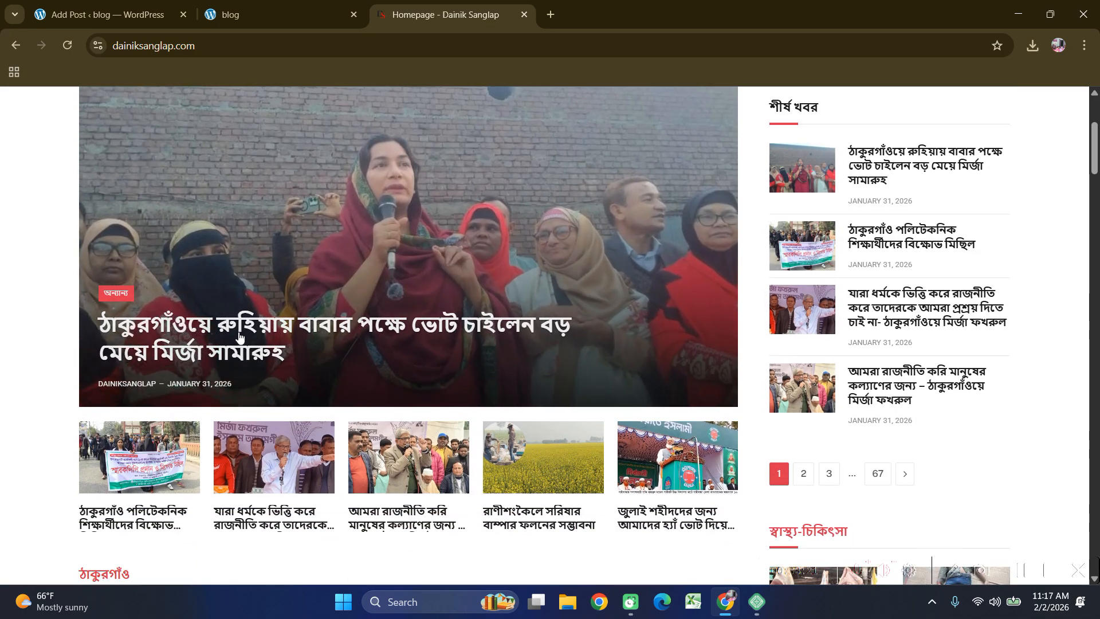
right_click(243, 331)
Open the Dainik Sanglap lead story and the polytechnic protest article in new tabs.
left_click(314, 347)
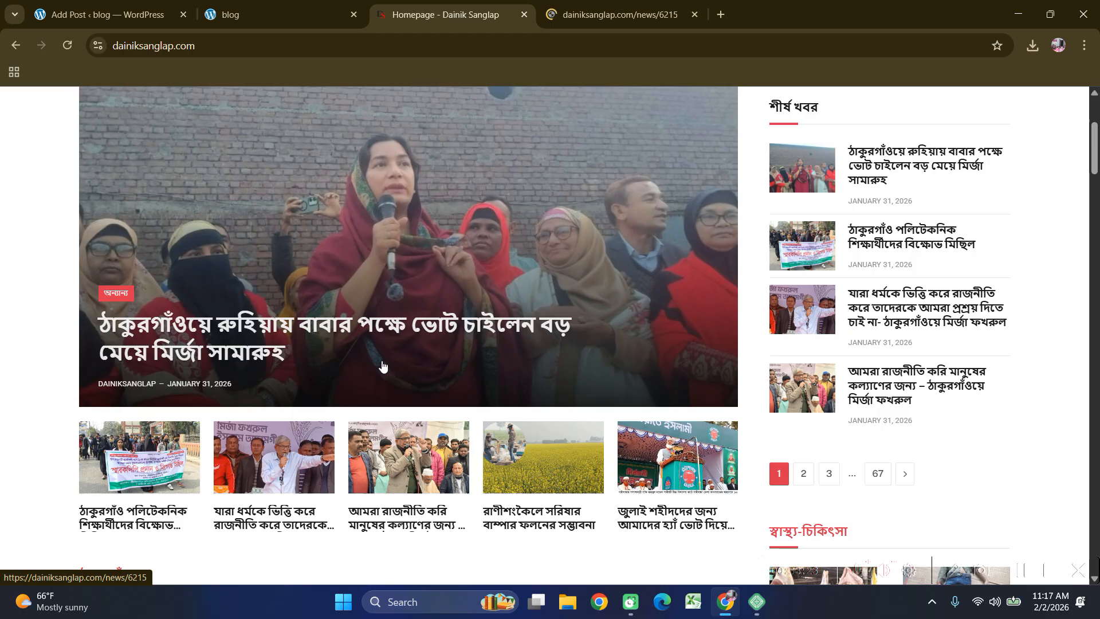
scroll(287, 362, "down", 2)
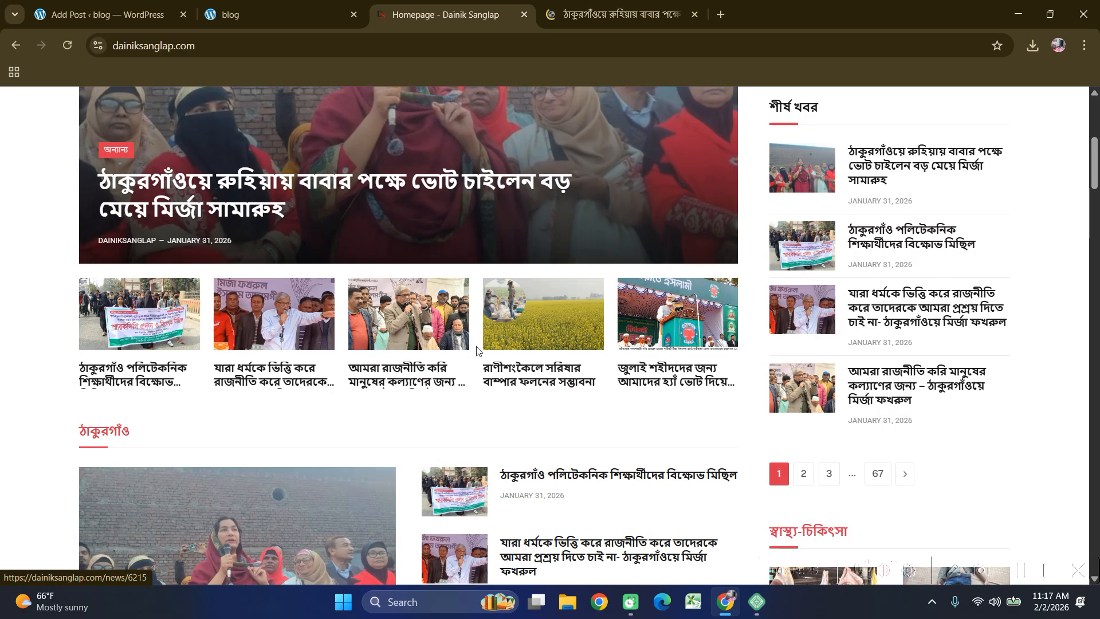
right_click(901, 236)
left_click(942, 252)
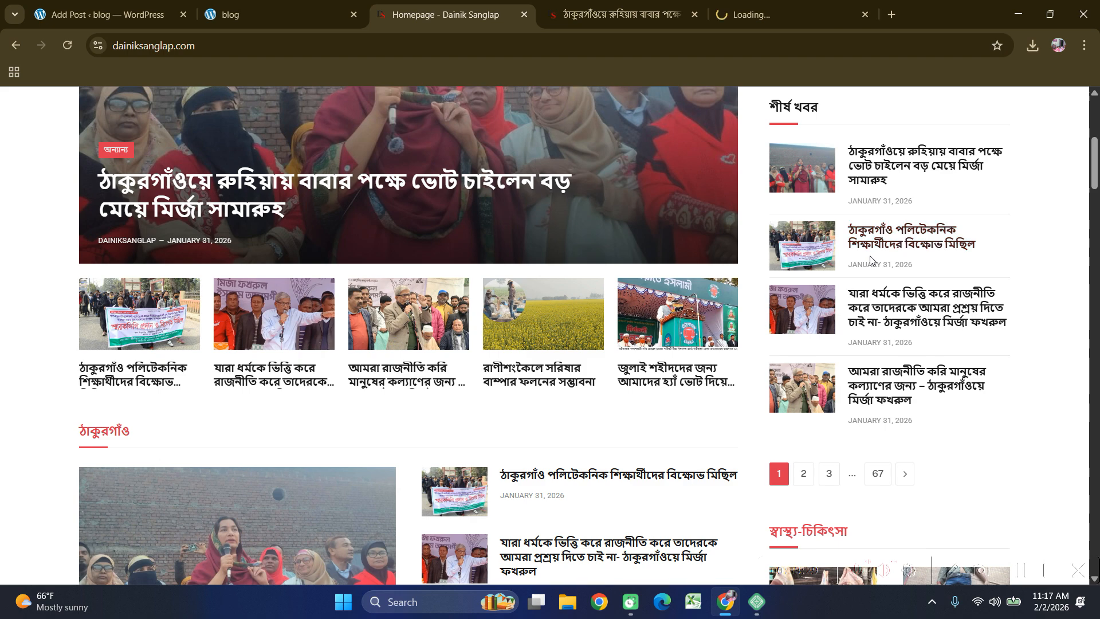
Look over the polytechnic protest article and its publication date, then return to the homepage.
left_click(810, 6)
scroll(407, 386, "down", 2)
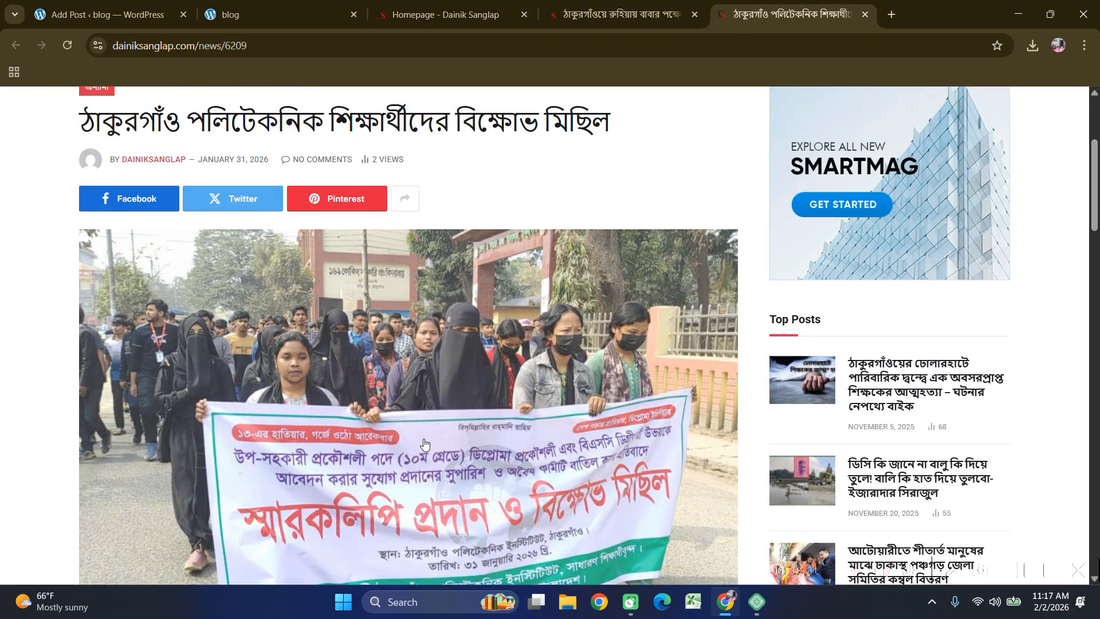
scroll(336, 424, "down", 1)
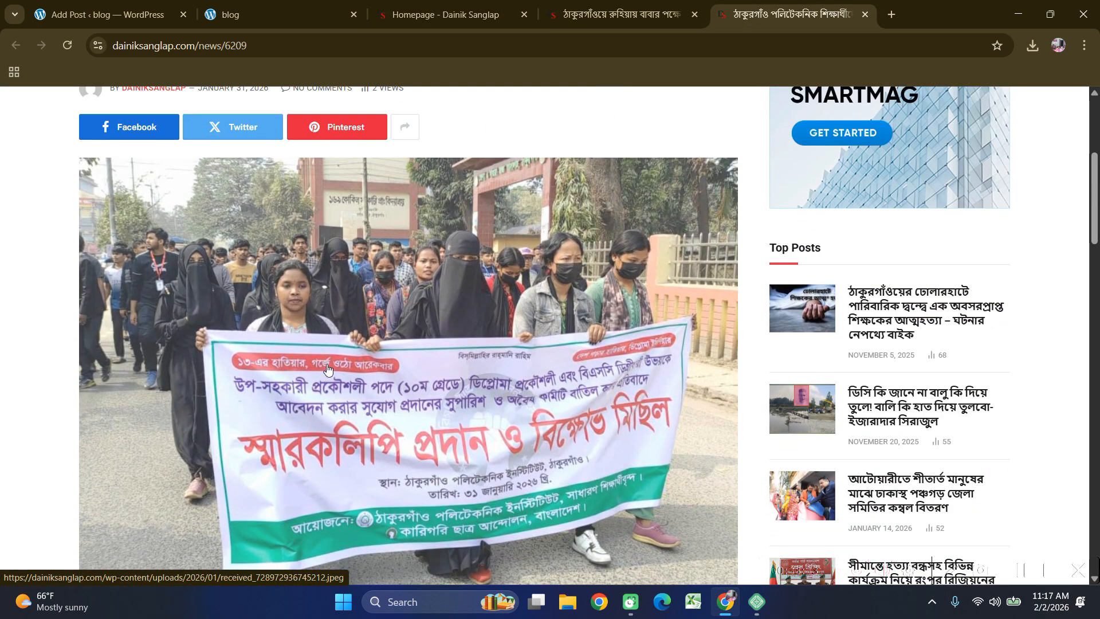
scroll(336, 368, "up", 1)
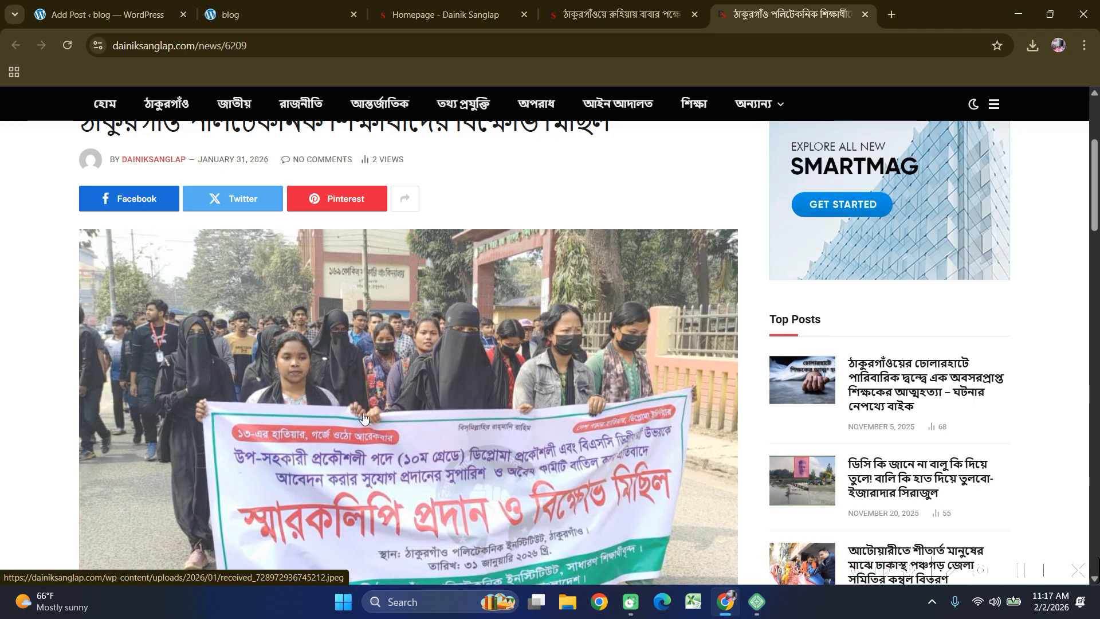
scroll(367, 410, "up", 3)
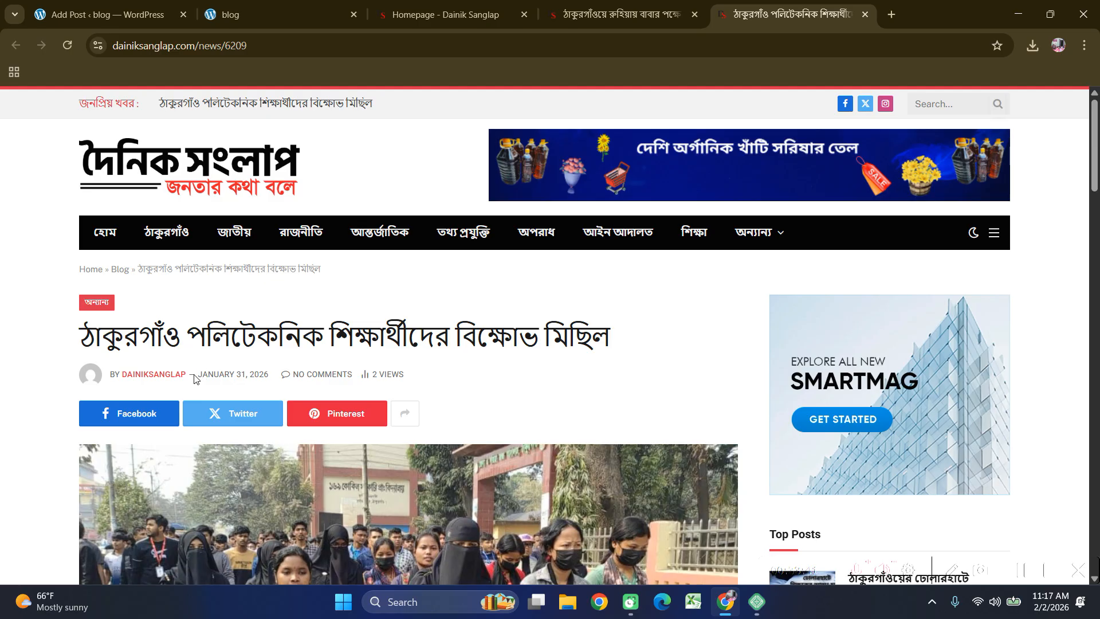
left_click_drag(205, 374, 268, 375)
left_click(235, 372)
scroll(301, 370, "down", 5)
scroll(473, 386, "up", 5)
scroll(473, 388, "down", 1)
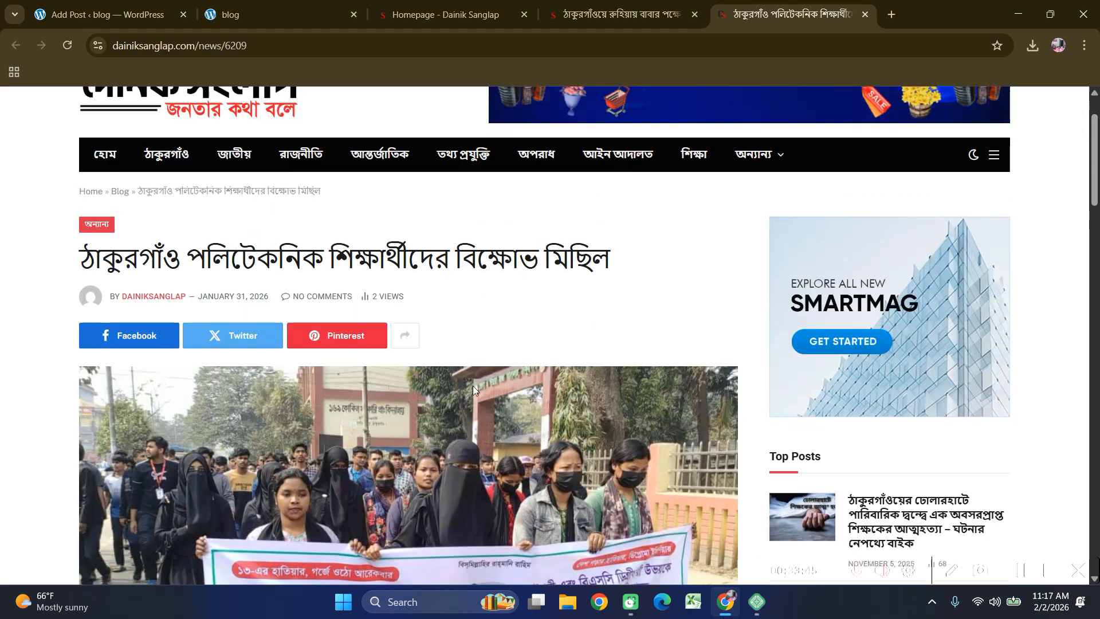
scroll(473, 390, "down", 10)
scroll(473, 389, "up", 8)
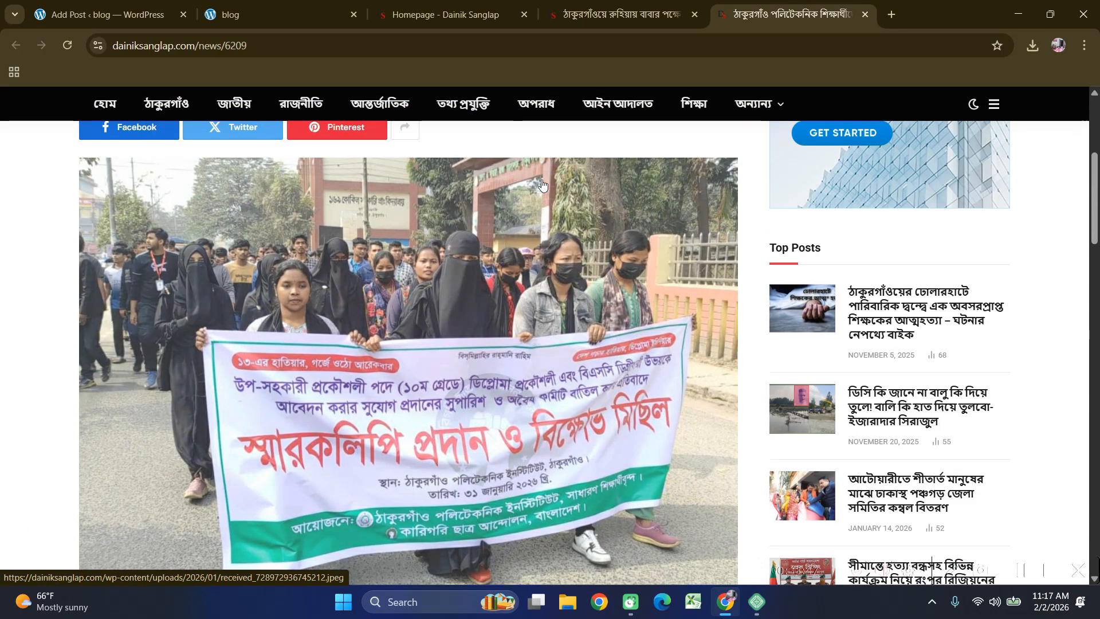
left_click(435, 6)
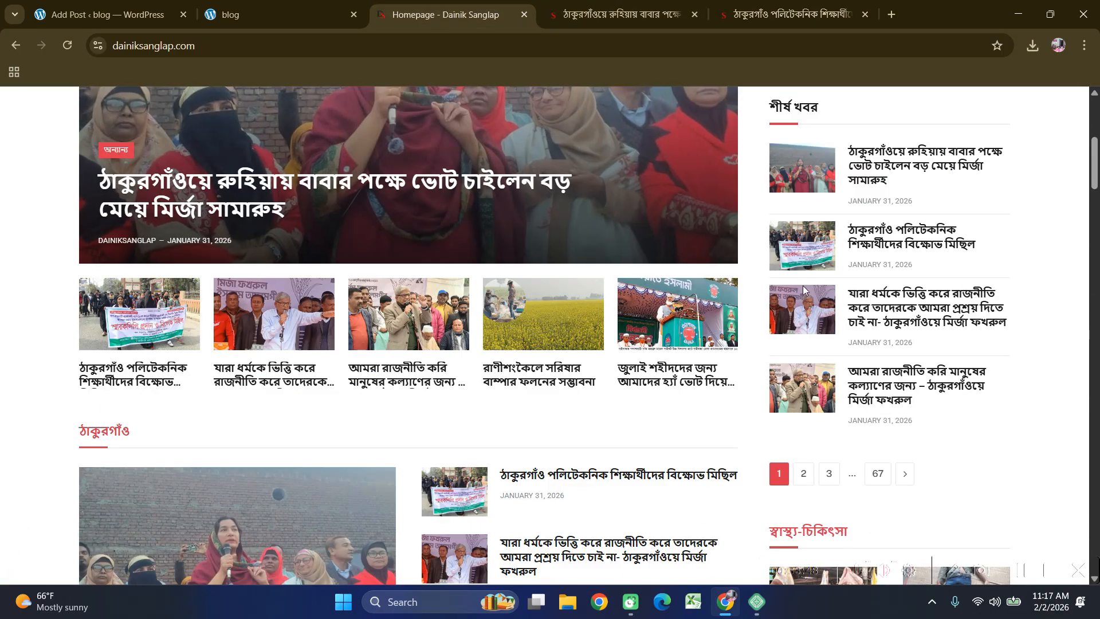
Open the third and fourth top-news articles in new tabs.
right_click(882, 304)
left_click(905, 314)
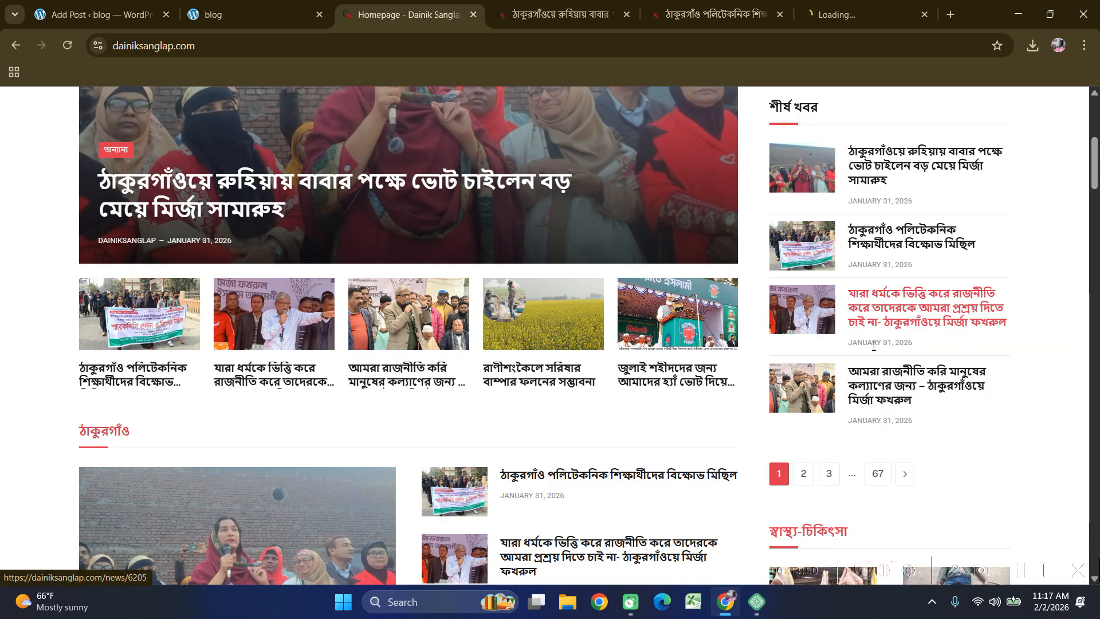
right_click(894, 375)
left_click(919, 387)
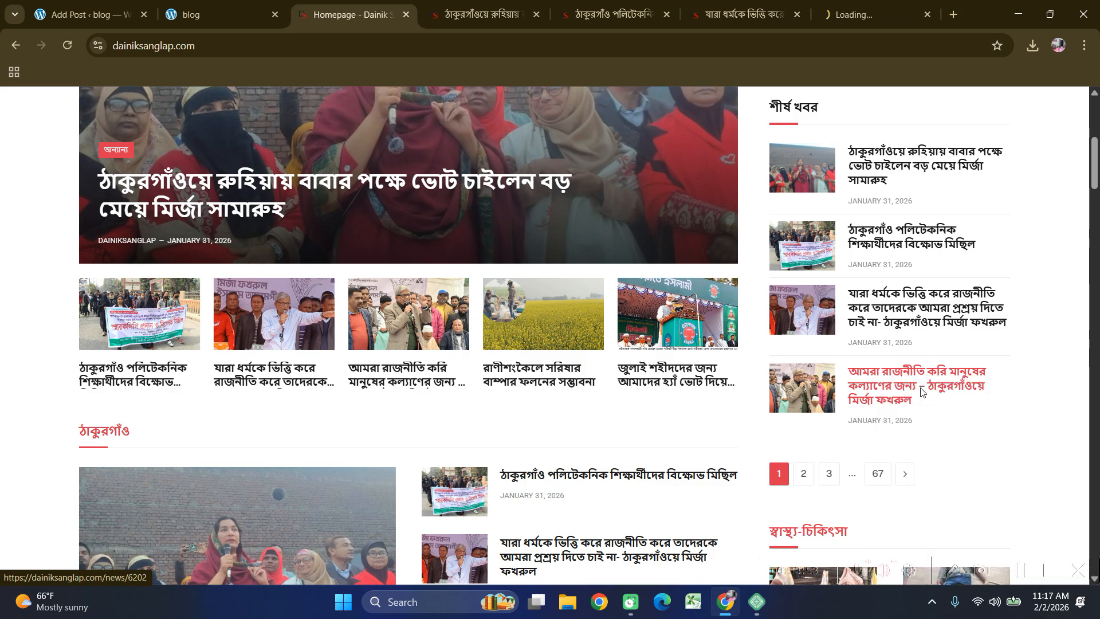
Copy the lead story's headline and paste it as the WordPress post title.
left_click(484, 15)
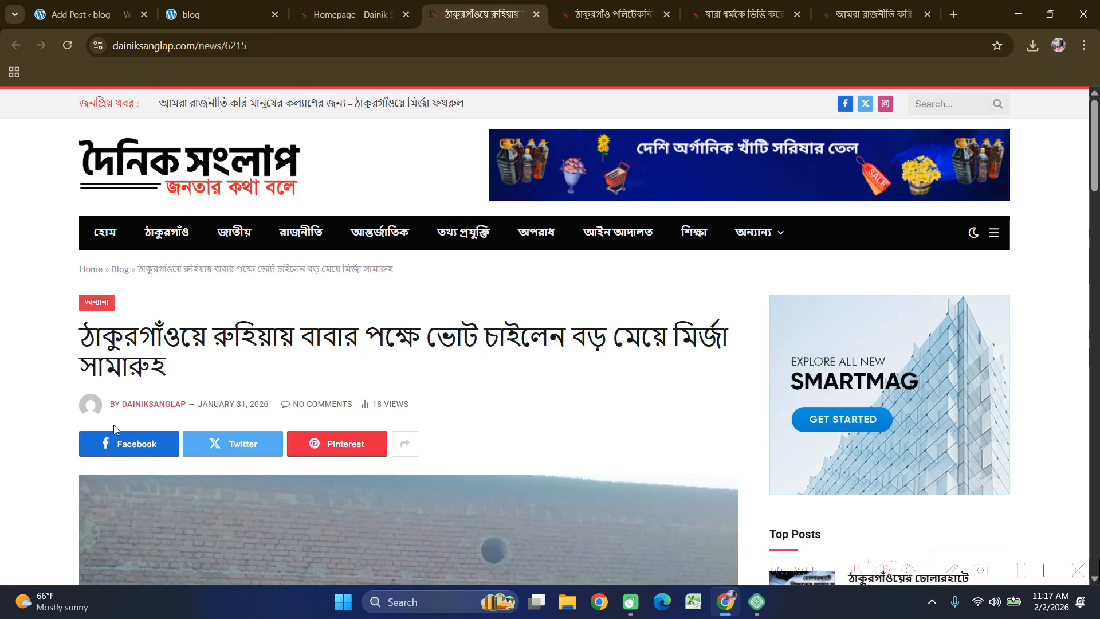
left_click_drag(170, 379, 67, 346)
key("ctrl+c")
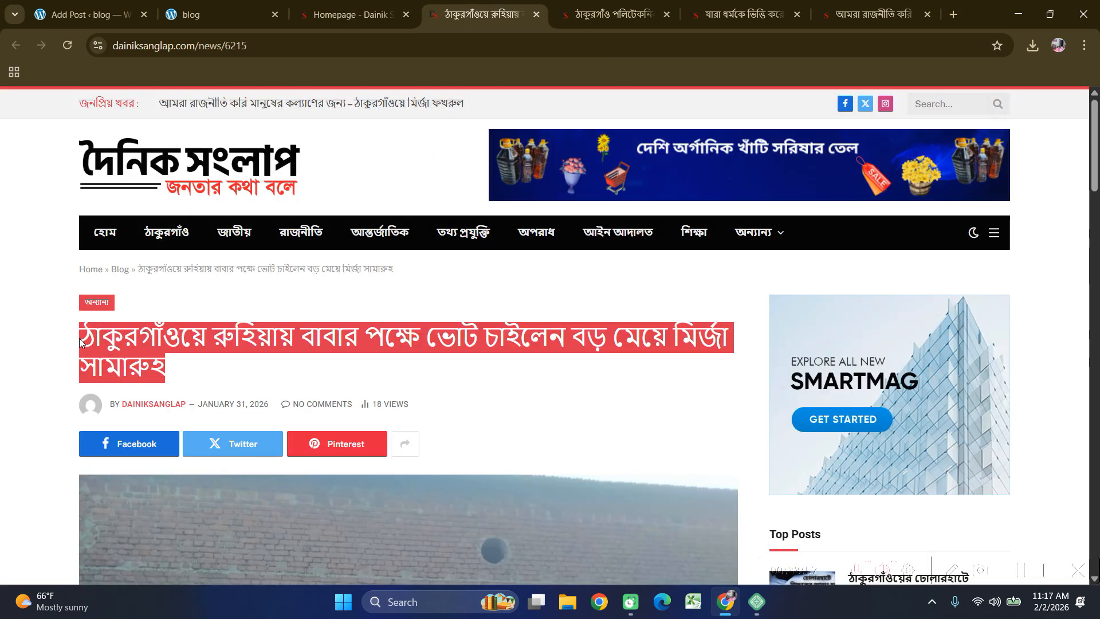
left_click(63, 7)
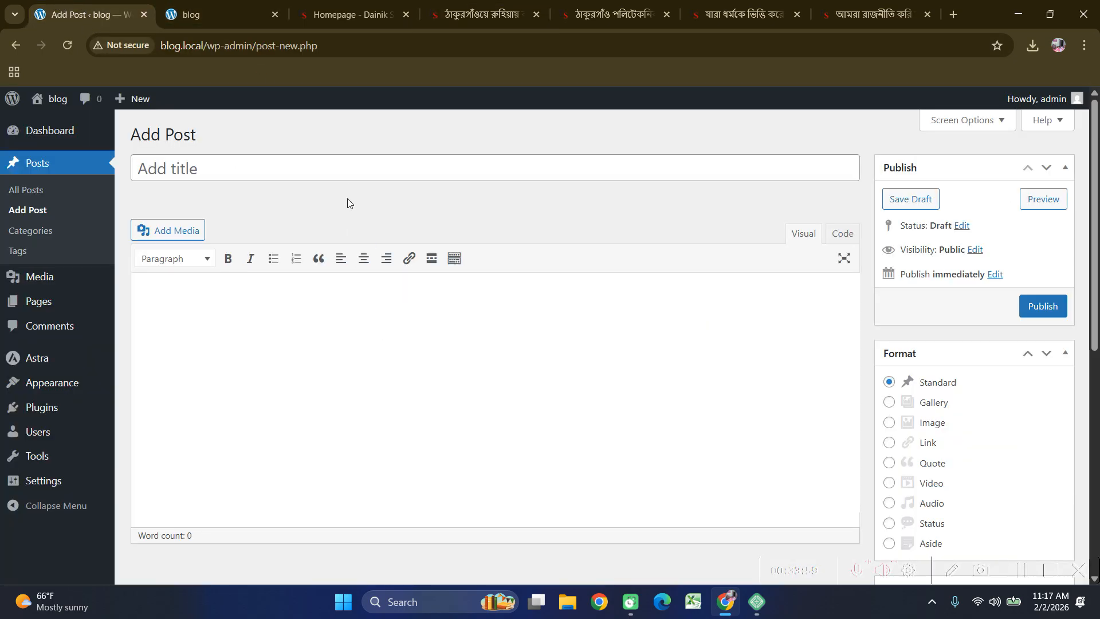
left_click(344, 176)
key("ctrl+v")
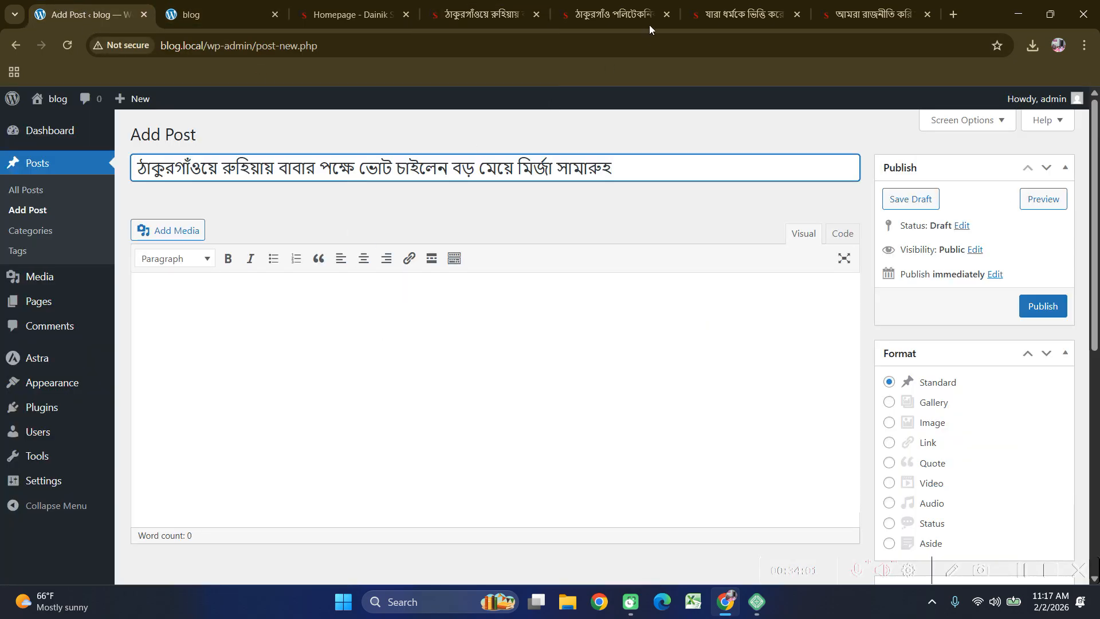
left_click(487, 15)
scroll(401, 344, "down", 5)
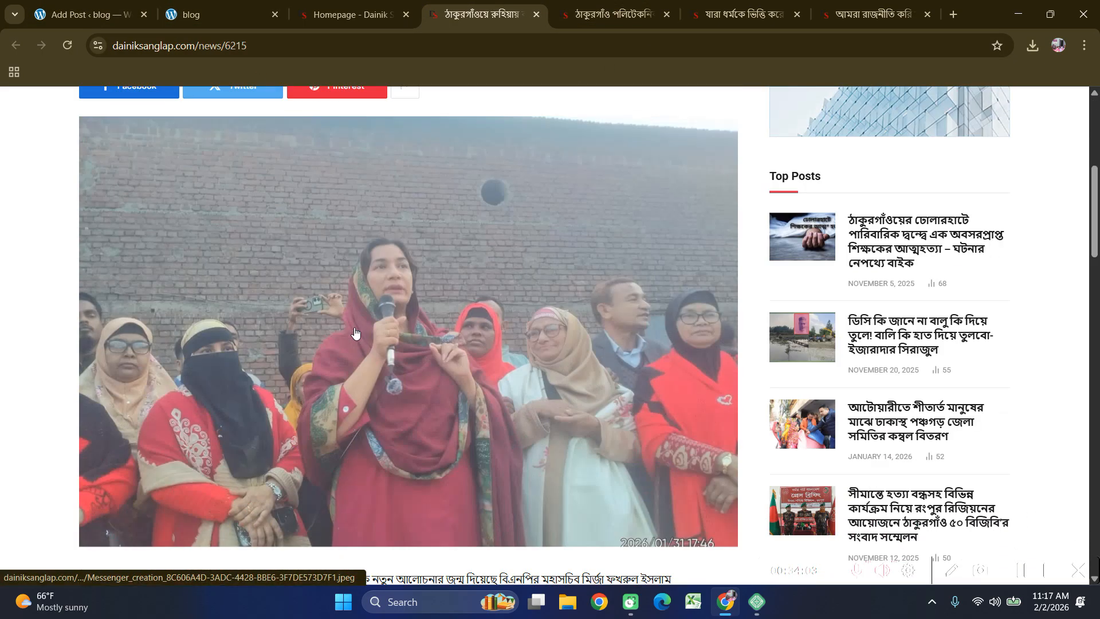
Save the lead-story photo with Save image as, naming it 11 (11.jpeg in Downloads).
right_click(331, 294)
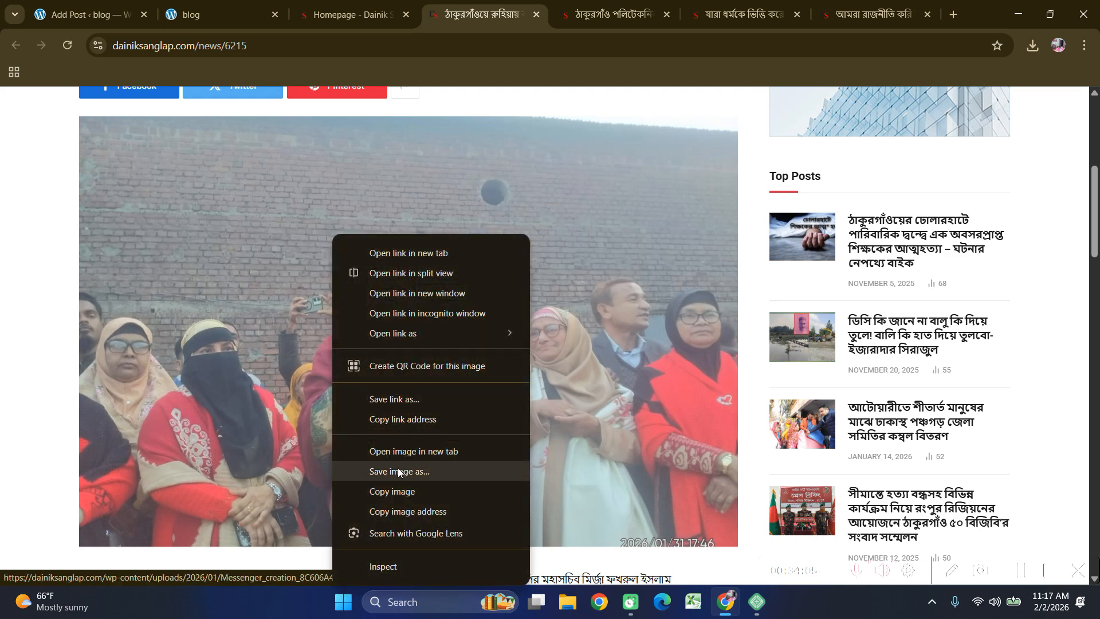
left_click(399, 471)
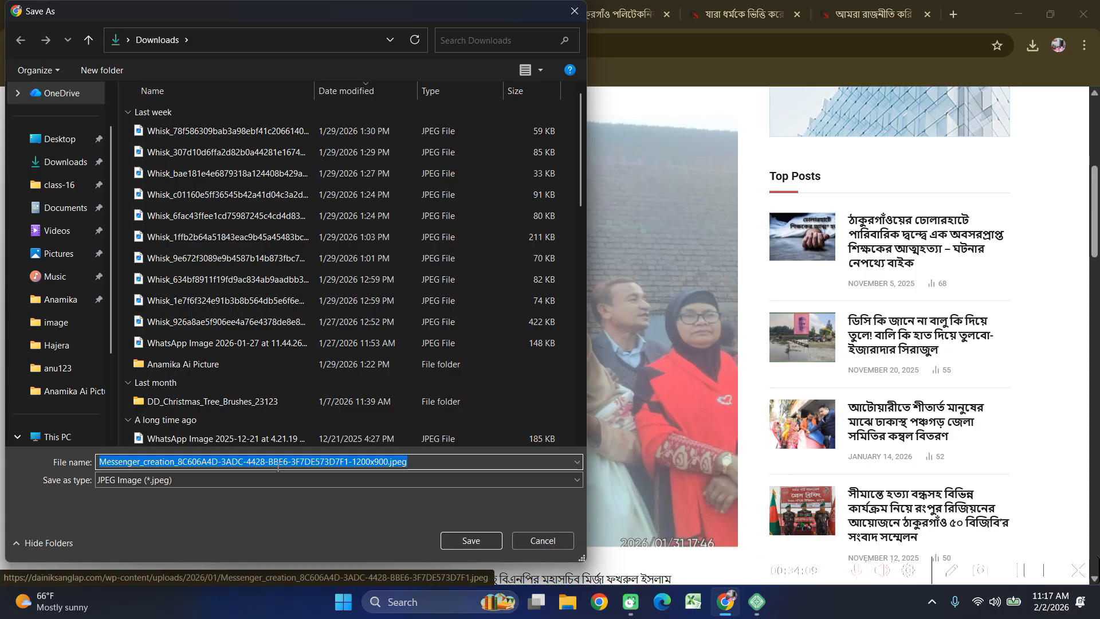
type("11")
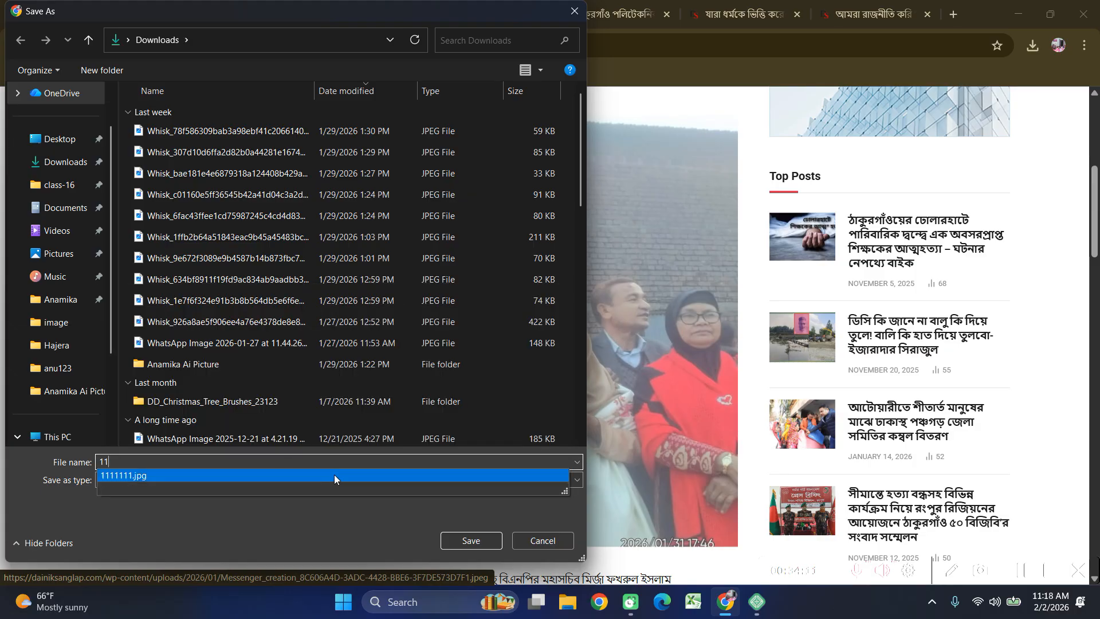
left_click(457, 536)
left_click(457, 536)
scroll(168, 328, "down", 5)
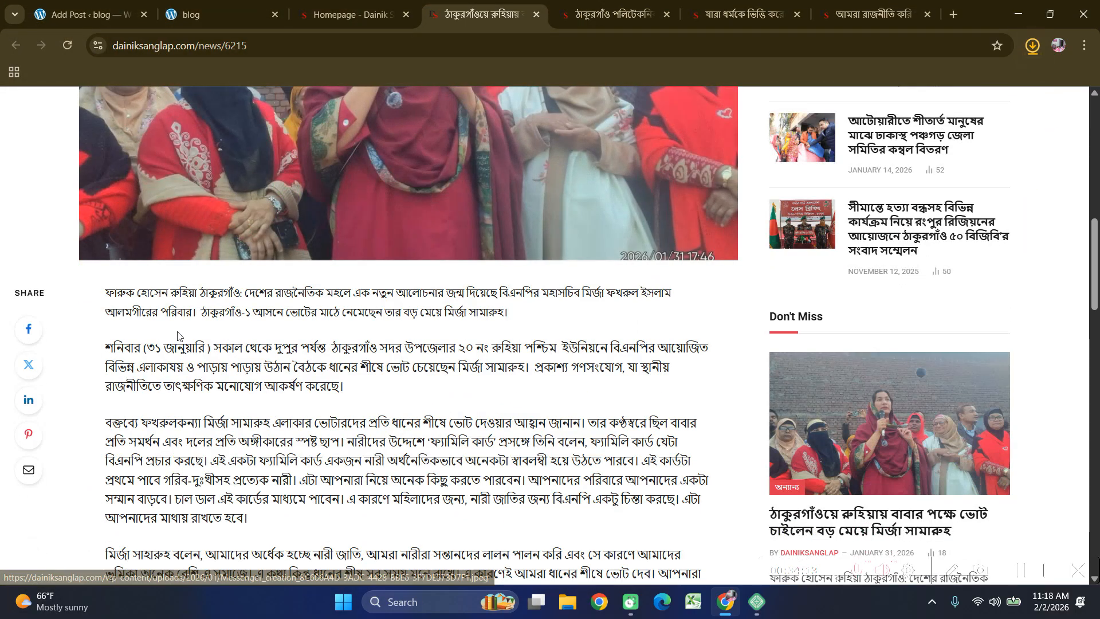
scroll(332, 522, "down", 3)
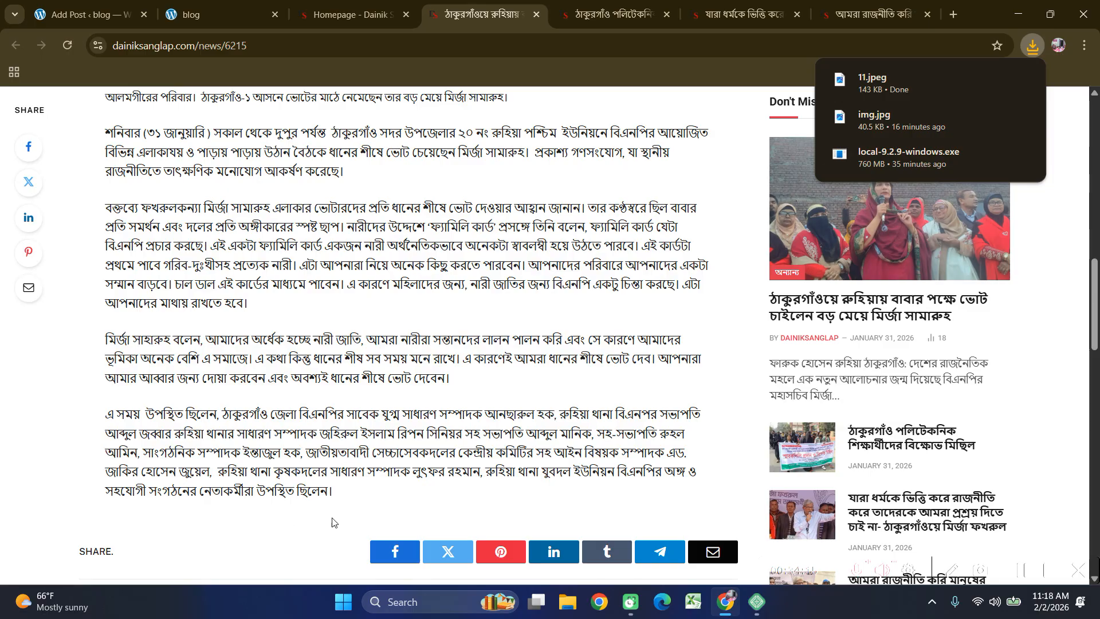
Copy the lead story's Bangla body text and paste it into the WordPress post body.
left_click_drag(337, 499, 101, 353)
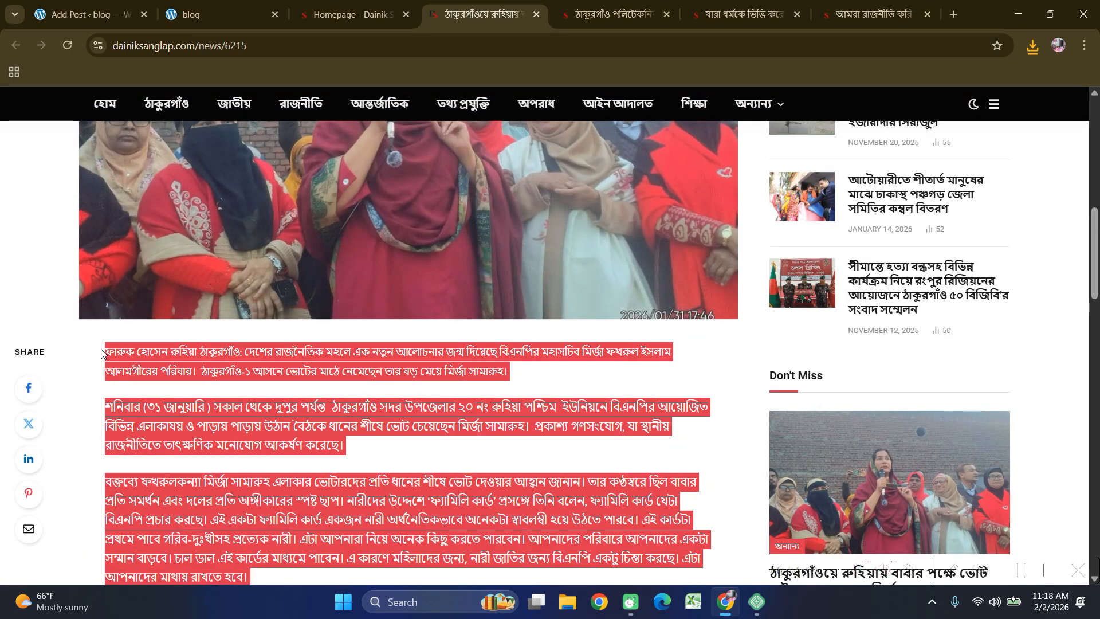
left_click(78, 16)
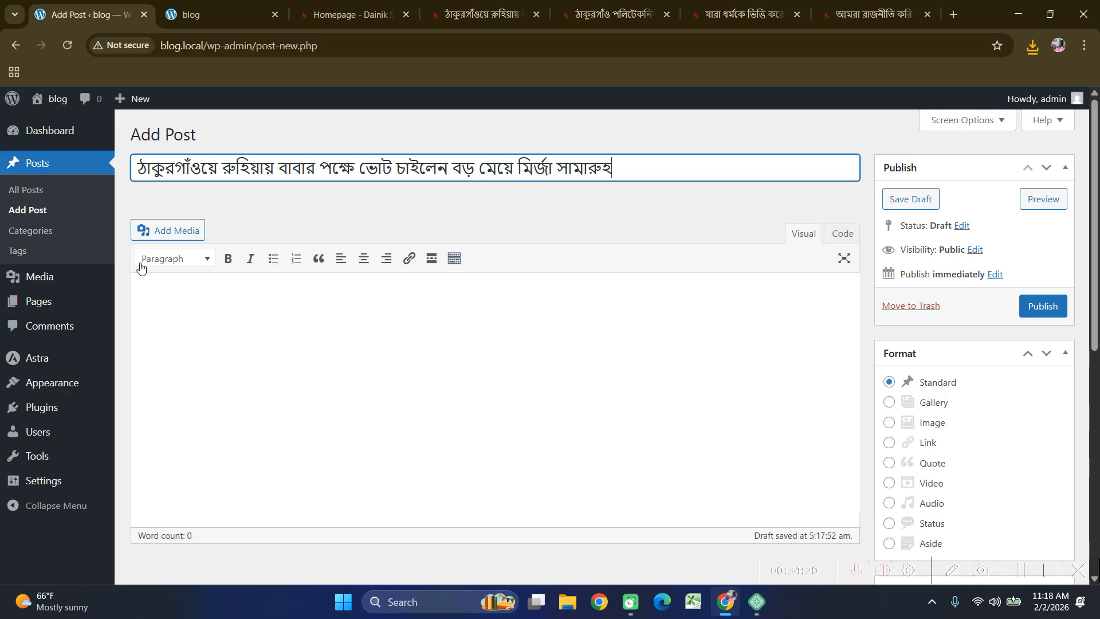
left_click(275, 397)
key("ctrl+v")
scroll(320, 386, "up", 5)
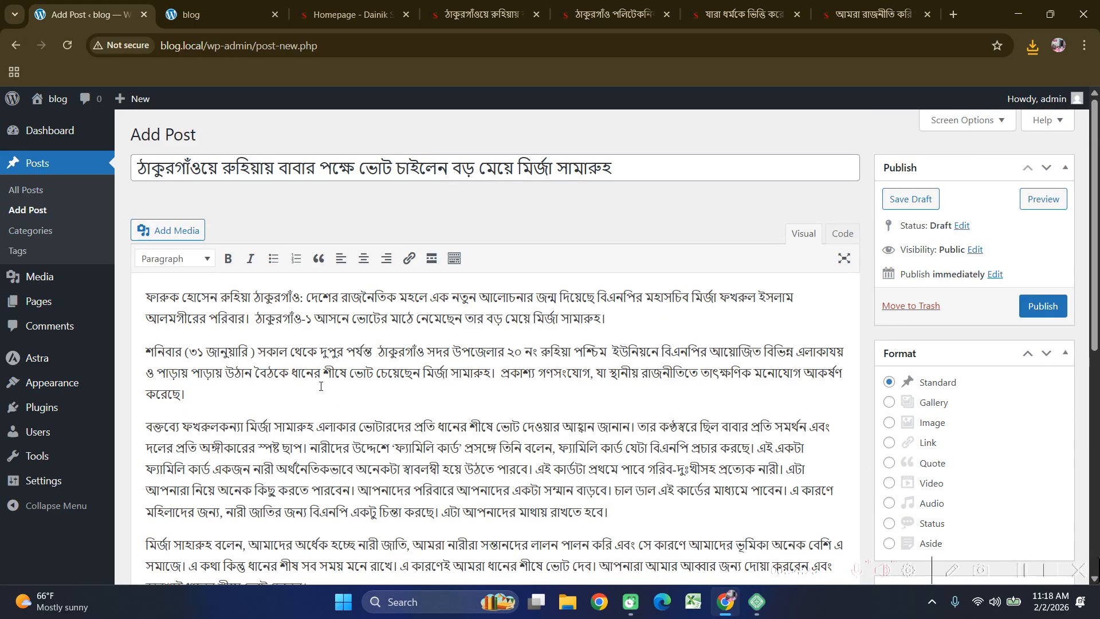
scroll(726, 346, "down", 5)
scroll(966, 367, "down", 1)
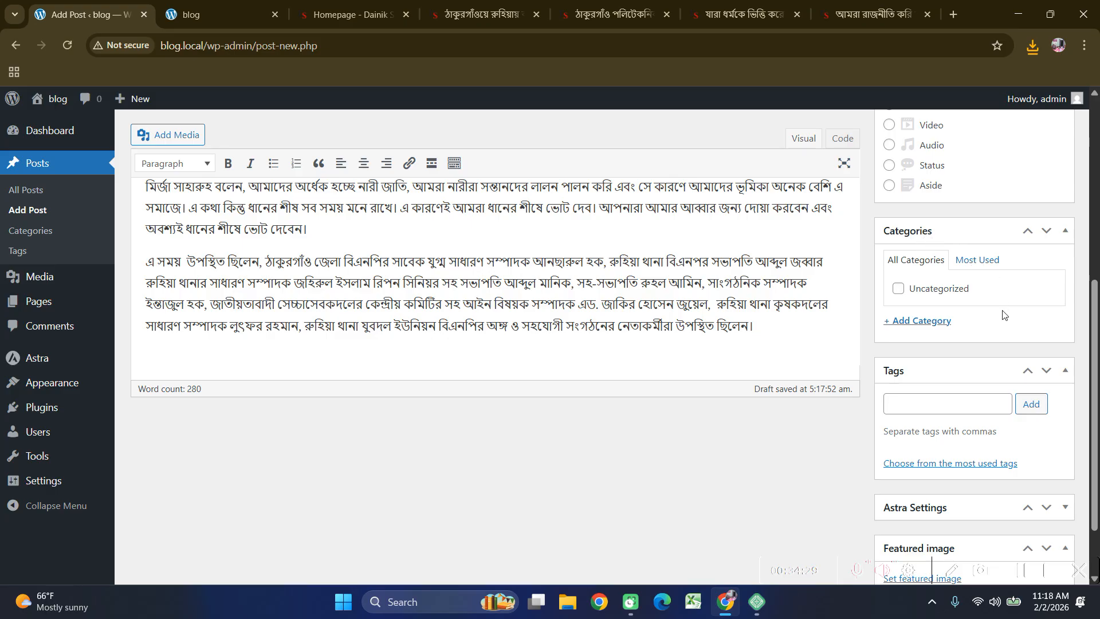
Add a 'news' category from the Categories box and tick it for the post.
left_click(912, 323)
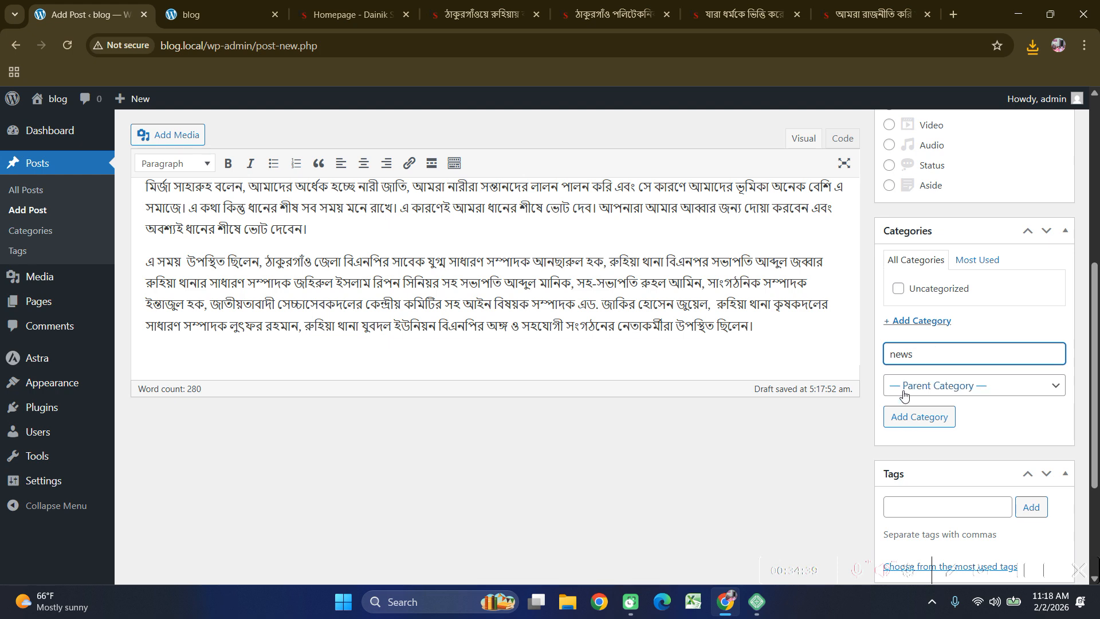
left_click(918, 416)
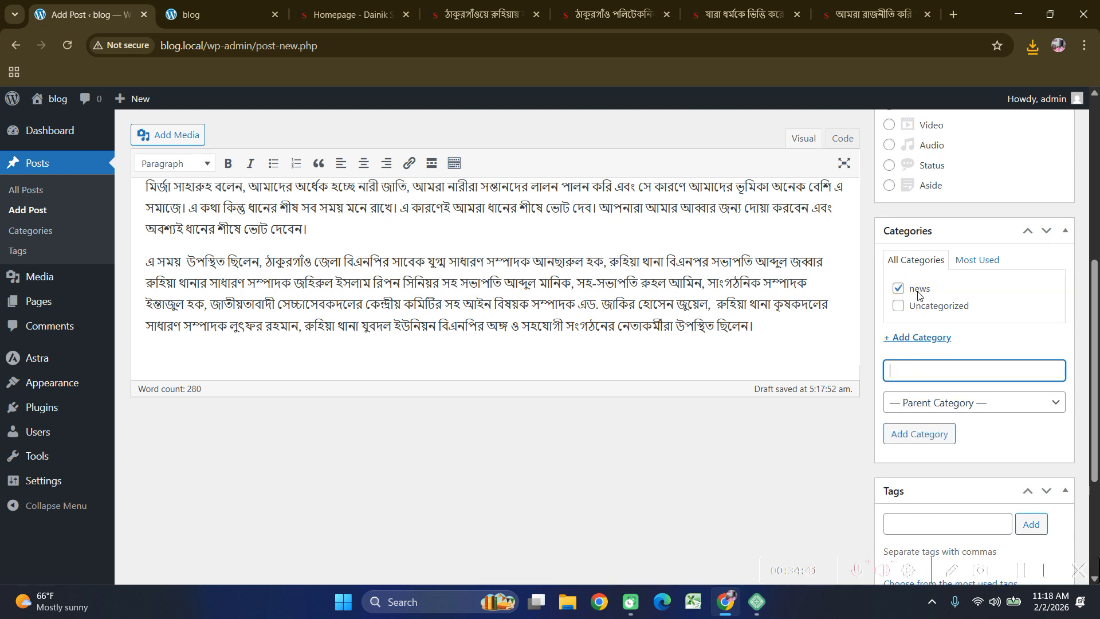
scroll(914, 431, "down", 3)
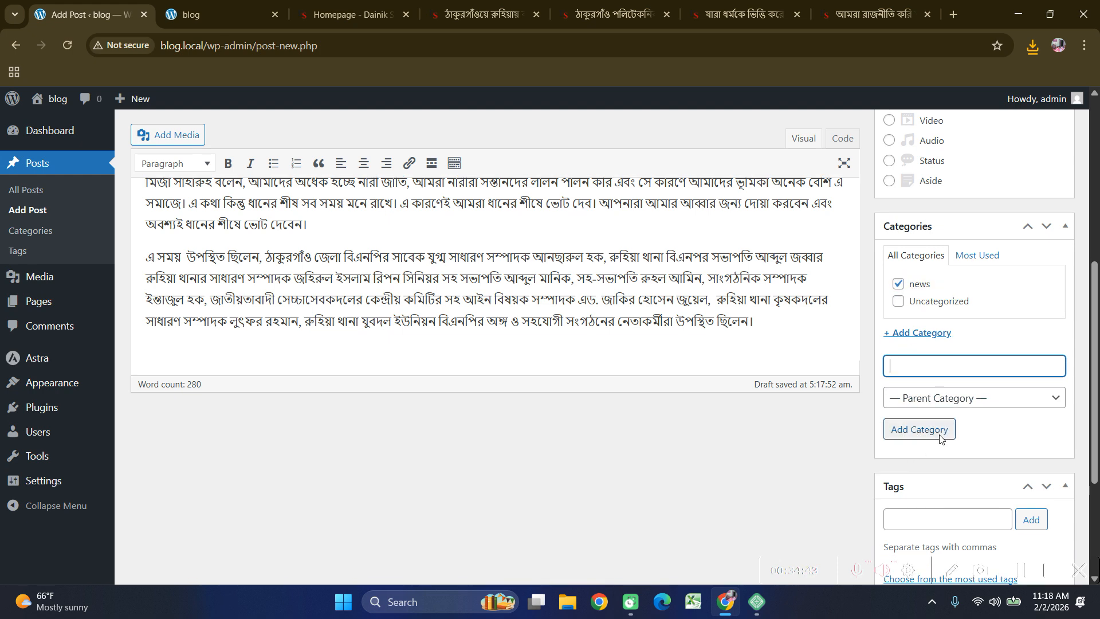
left_click(947, 385)
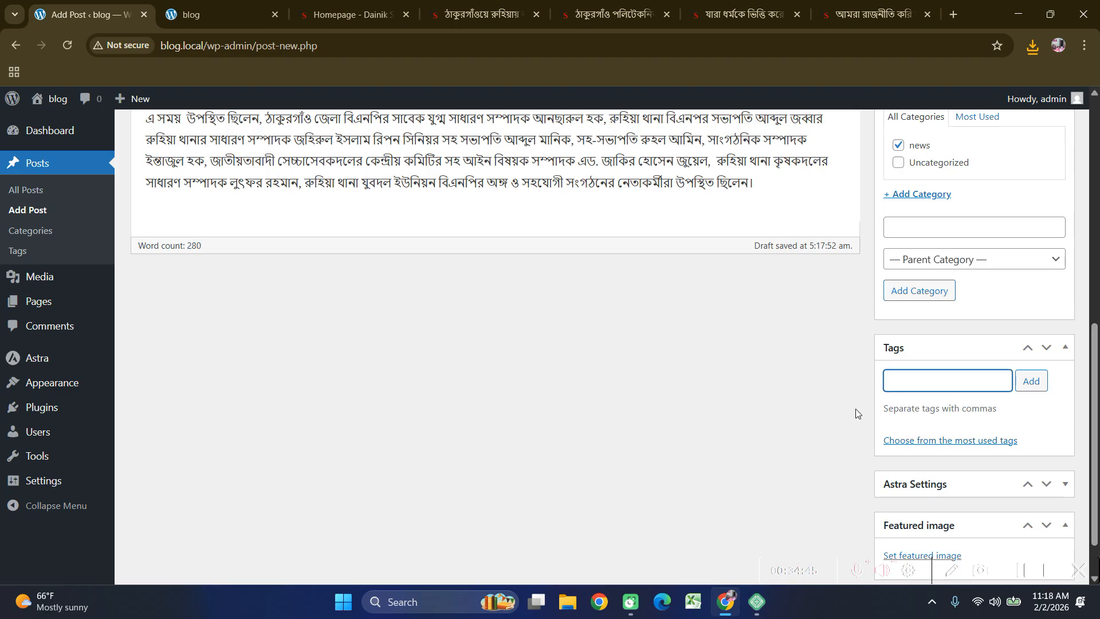
Upload 11.jpeg from Downloads to the media library and make it the post's featured image.
scroll(994, 379, "down", 2)
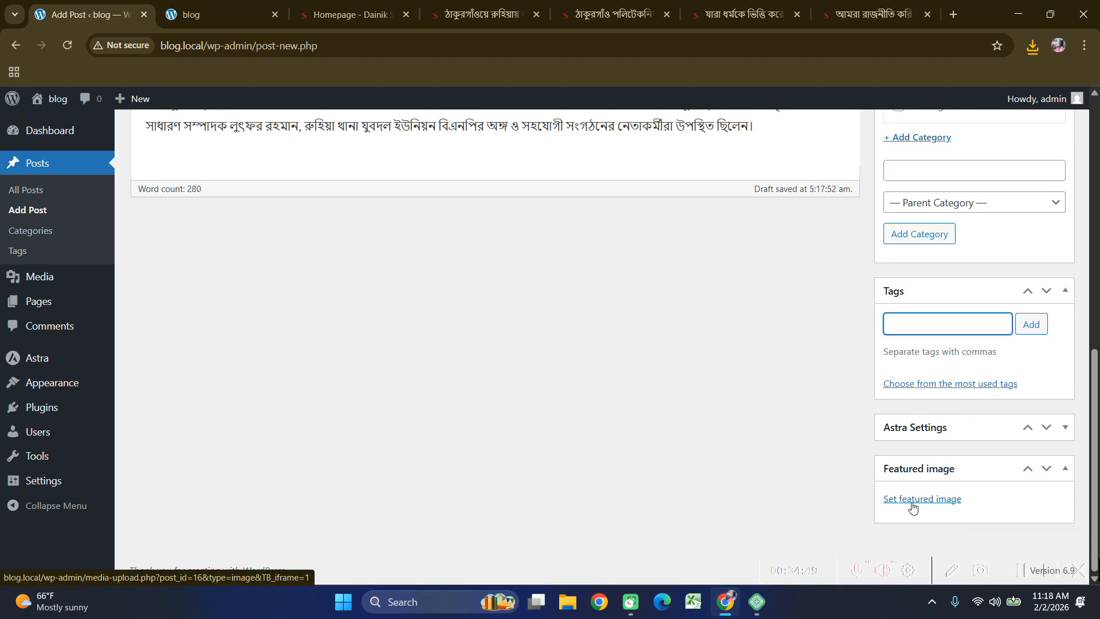
left_click(916, 504)
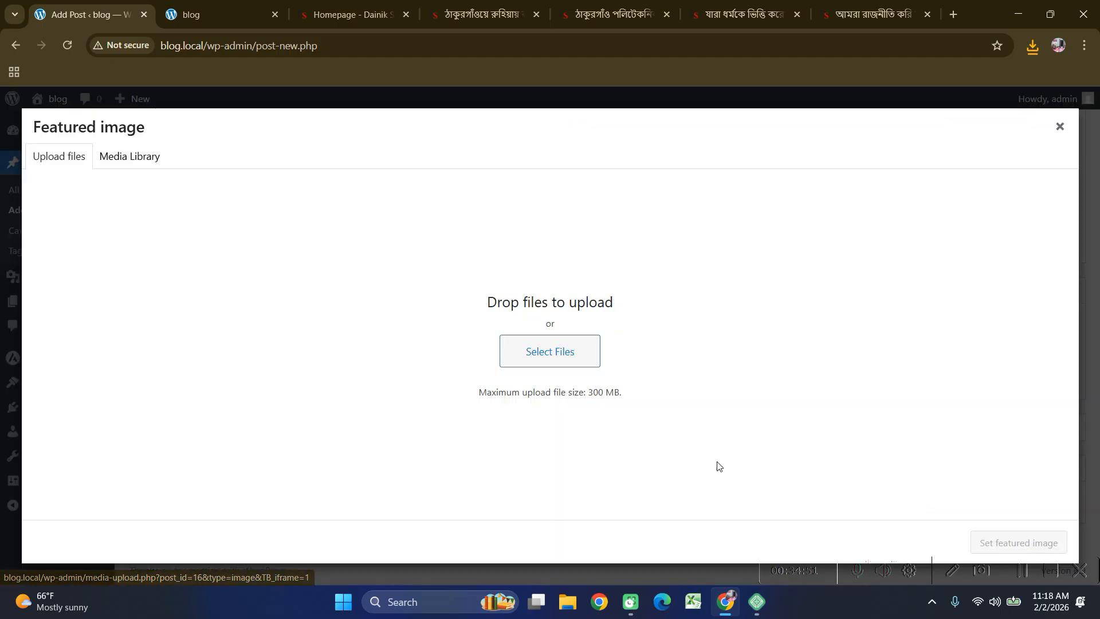
left_click(532, 348)
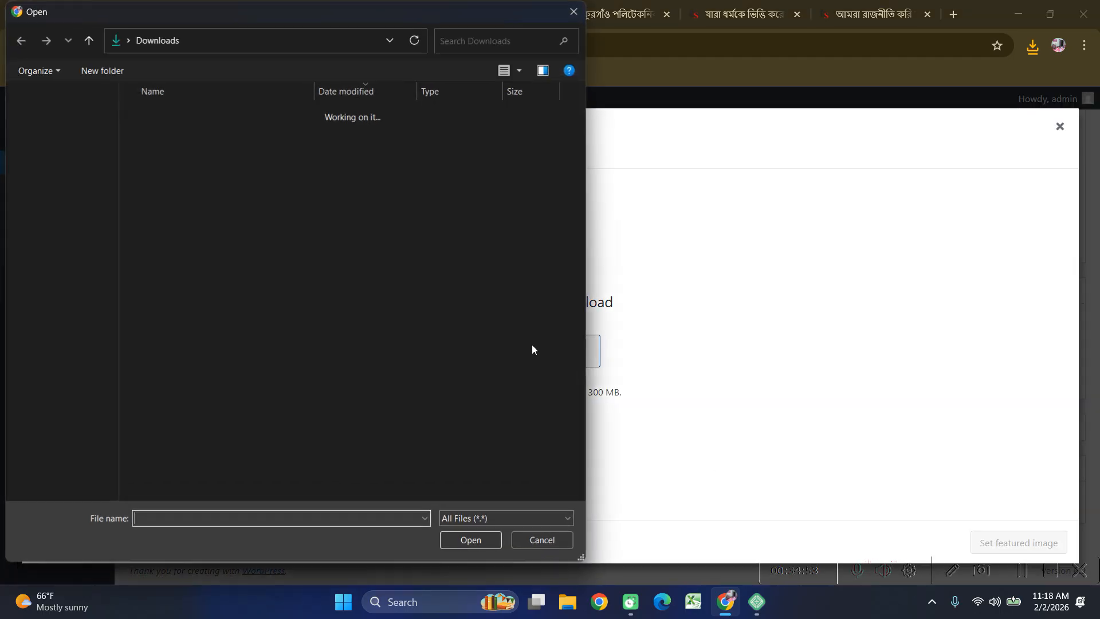
left_click(174, 136)
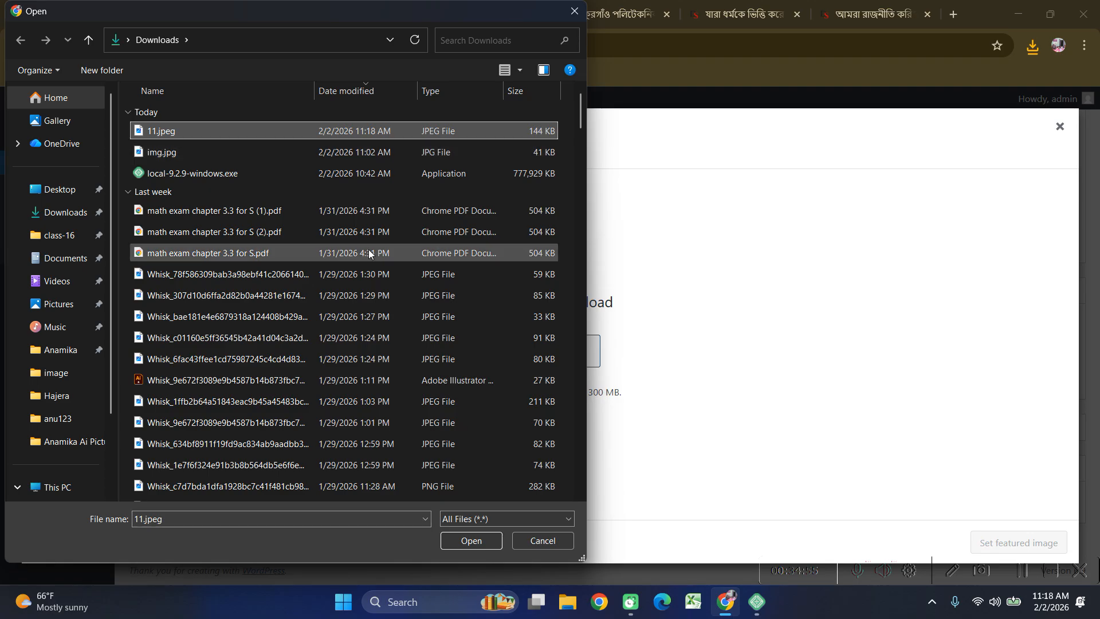
left_click(457, 535)
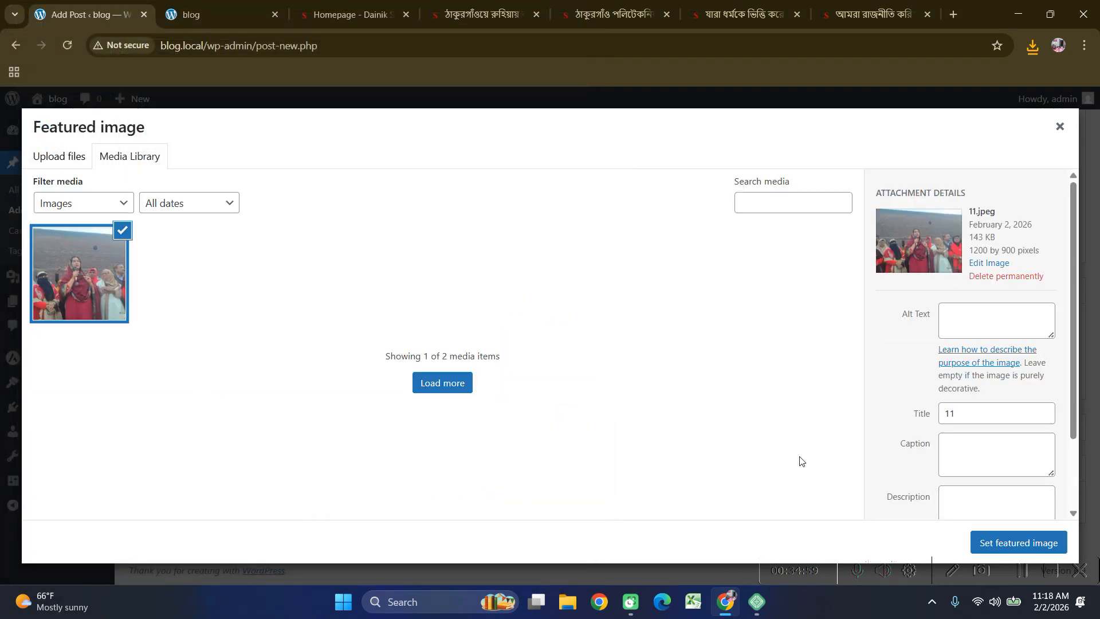
left_click(984, 546)
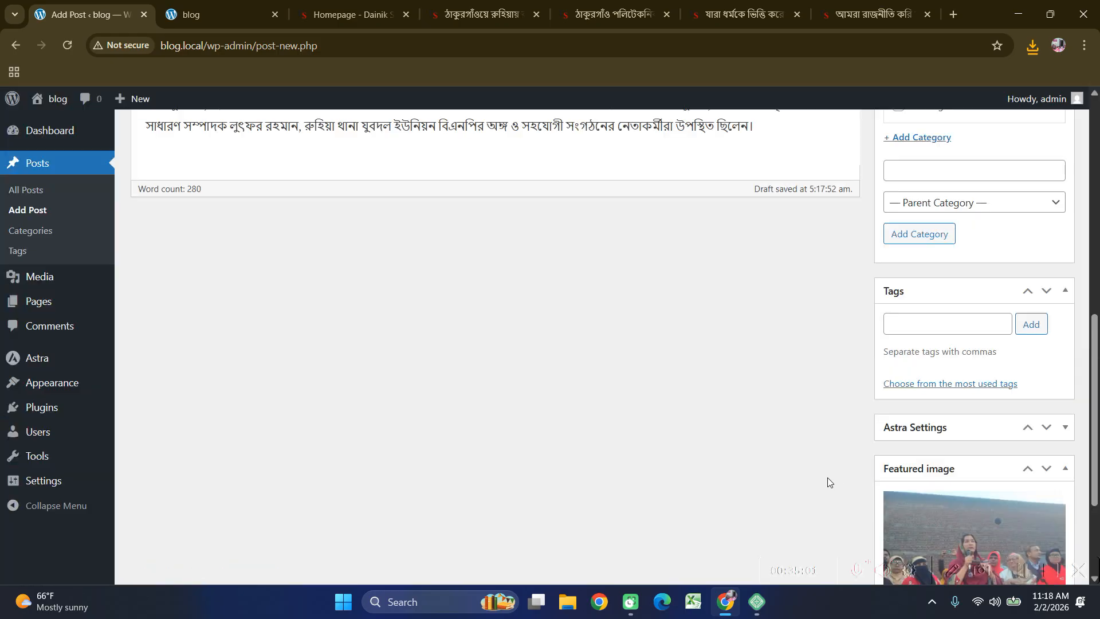
scroll(989, 514, "down", 1)
scroll(990, 514, "down", 2)
scroll(793, 480, "up", 15)
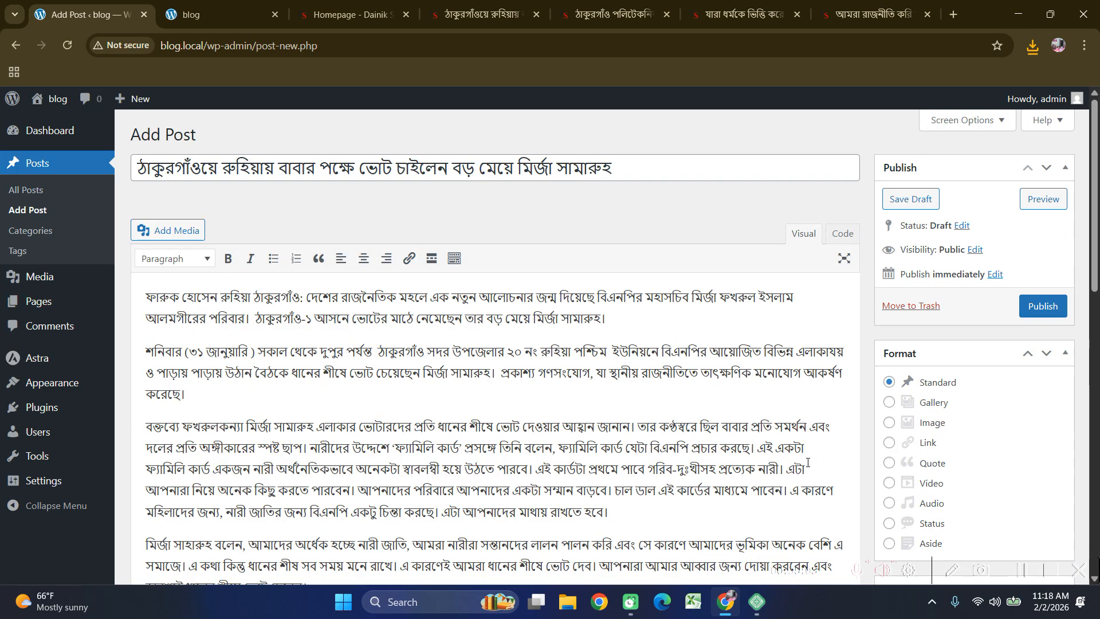
Publish the Bangla post and reload the blog front page to confirm it appears with its photo.
left_click(1037, 308)
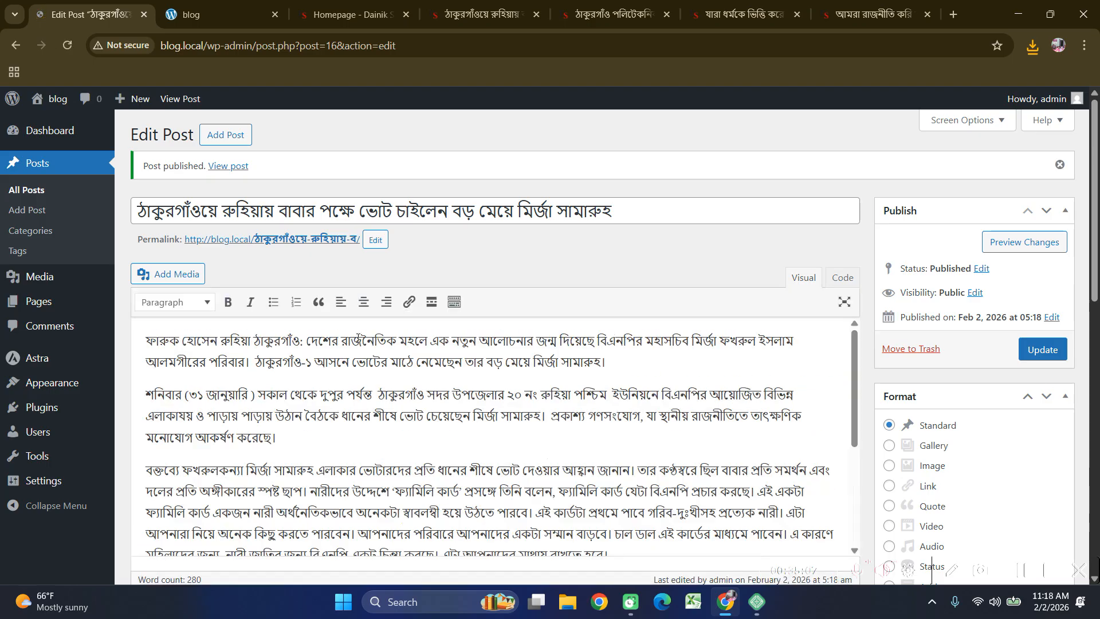
left_click(191, 15)
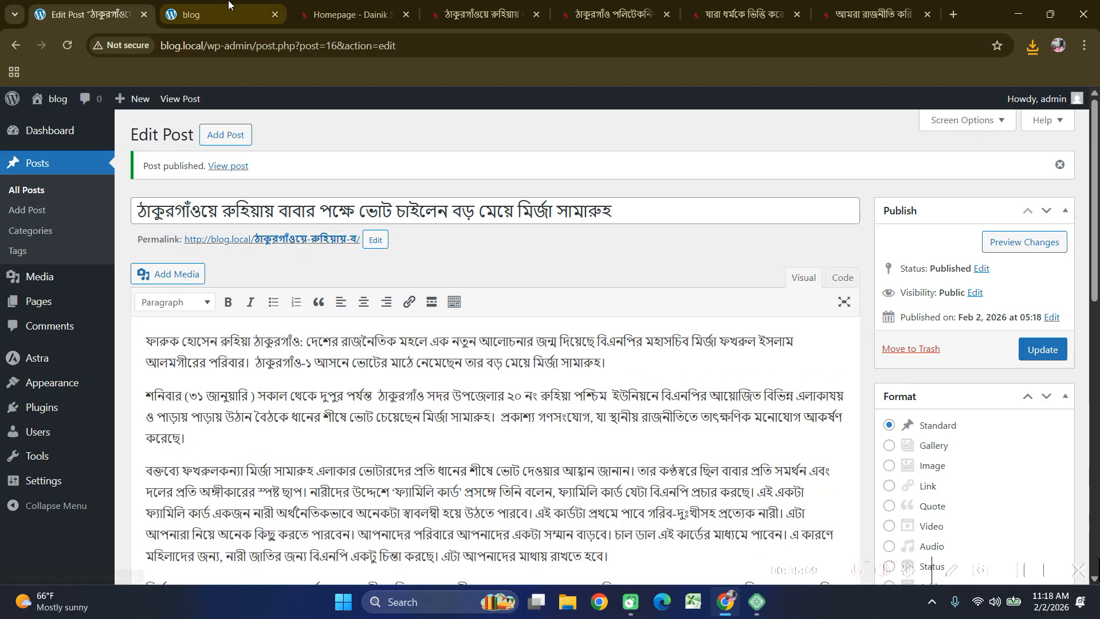
left_click(67, 45)
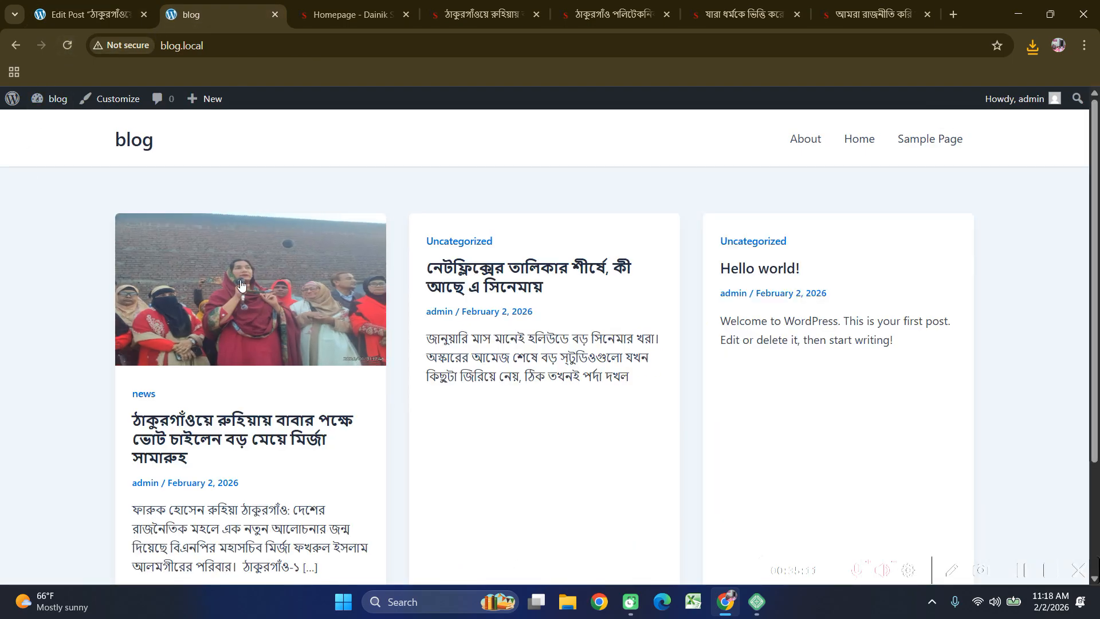
scroll(28, 326, "down", 2)
scroll(94, 250, "up", 3)
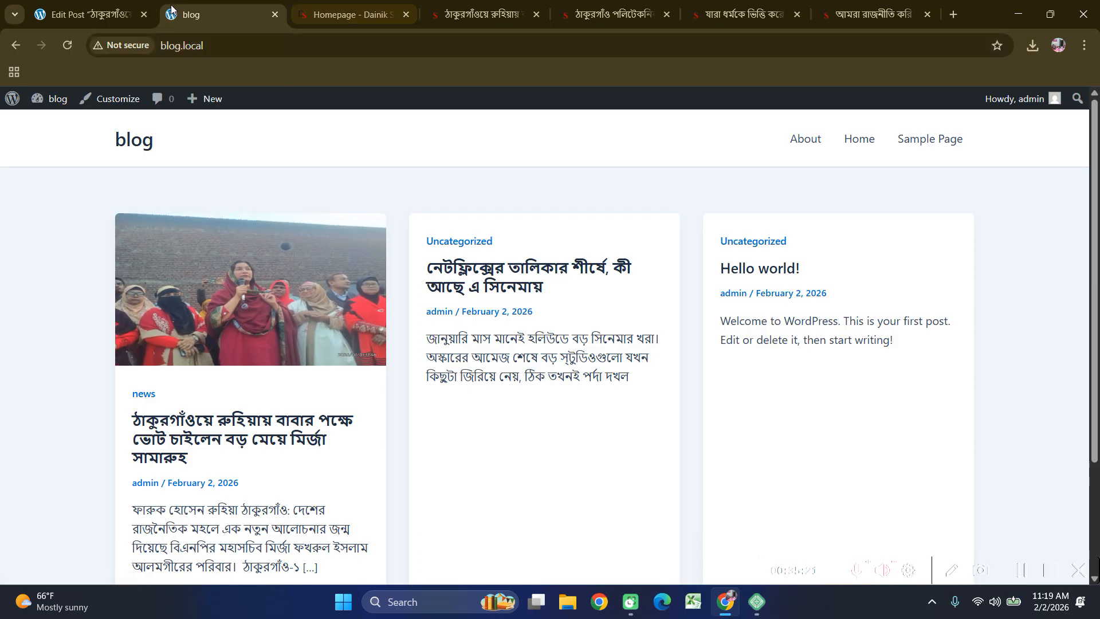
left_click(467, 7)
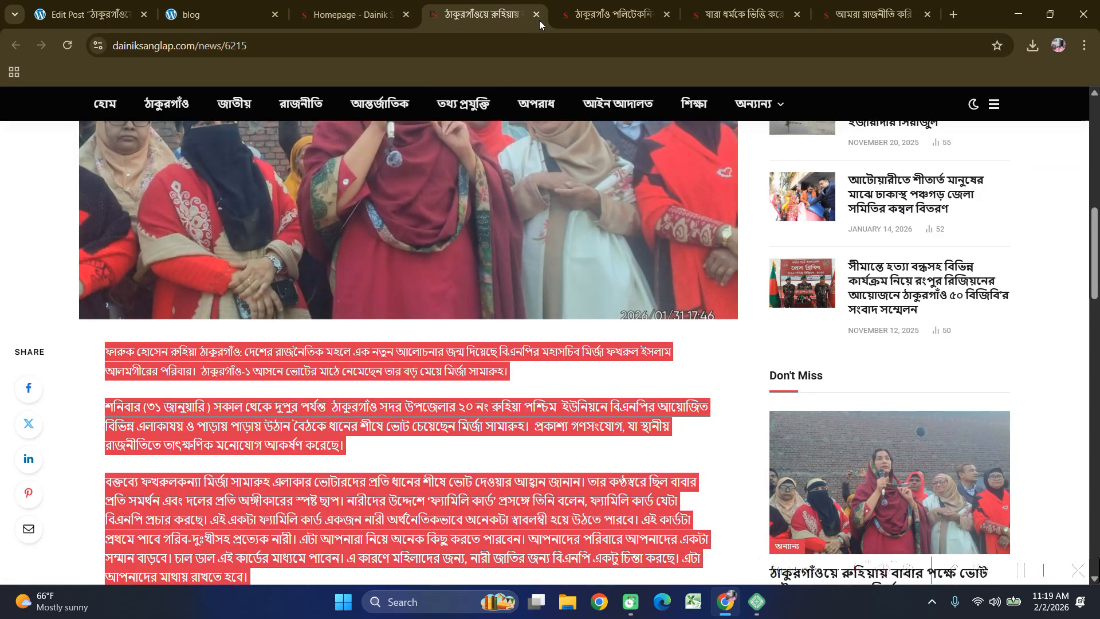
Close the lead article and paste the polytechnic protest headline as a new post's title.
left_click(537, 15)
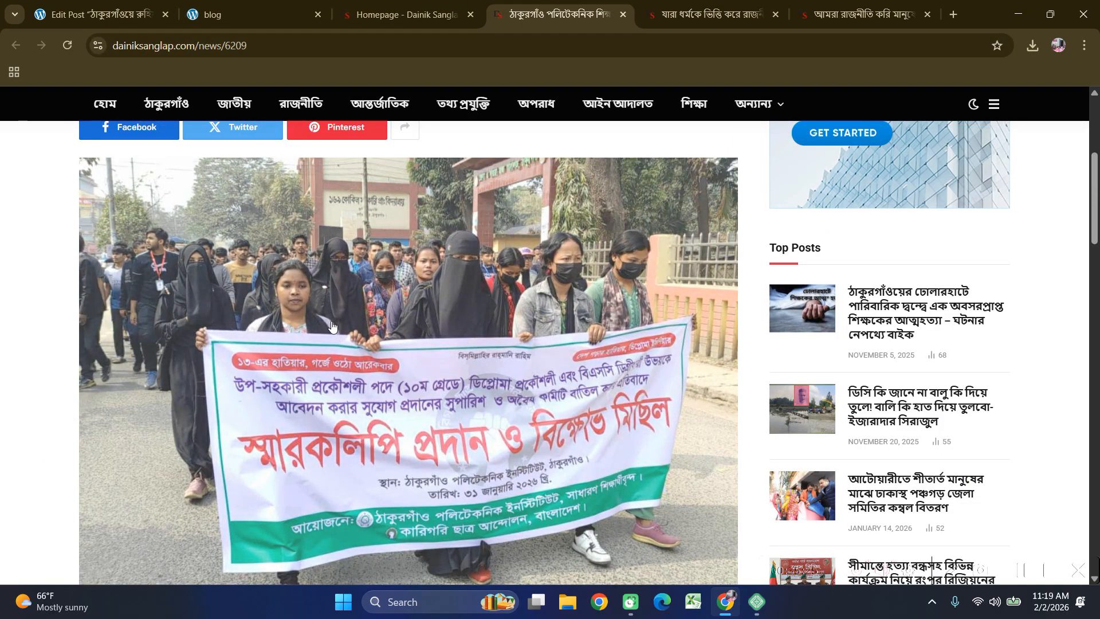
scroll(431, 374, "up", 5)
left_click_drag(646, 338, 40, 319)
key("ctrl+1")
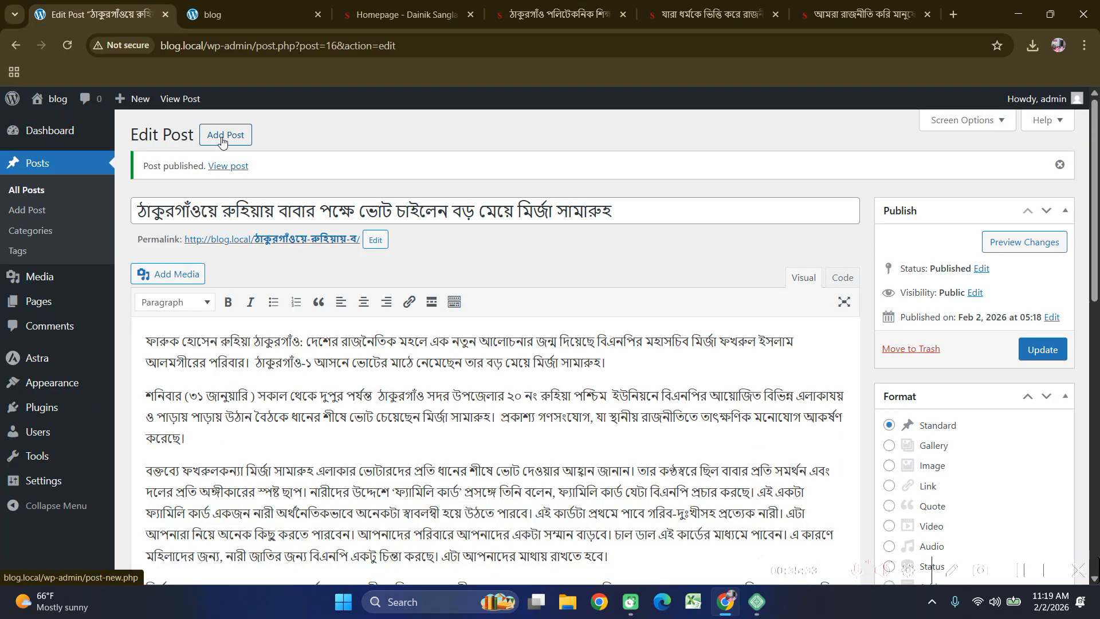
left_click(222, 138)
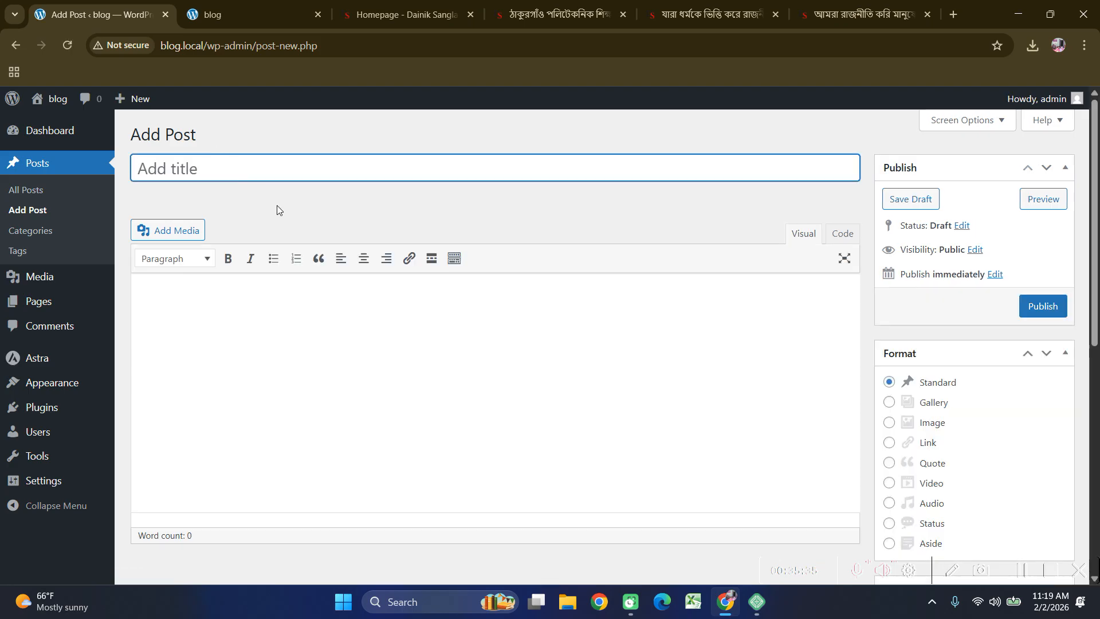
type("অন্যান্য ঠাকুরগাঁও পলিটেকনিক শিক্ষার্থীদের বিক্ষোভ মিছিল")
Save the protest article's photo as 12.jpeg in Downloads and select its body text.
left_click(558, 14)
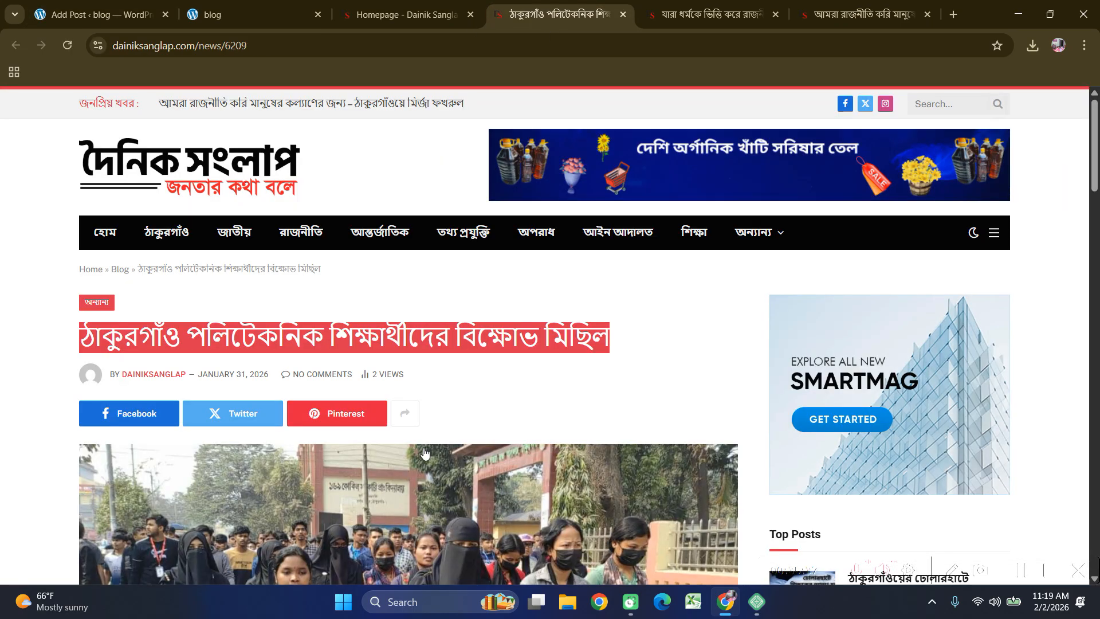
scroll(261, 337, "down", 4)
right_click(260, 337)
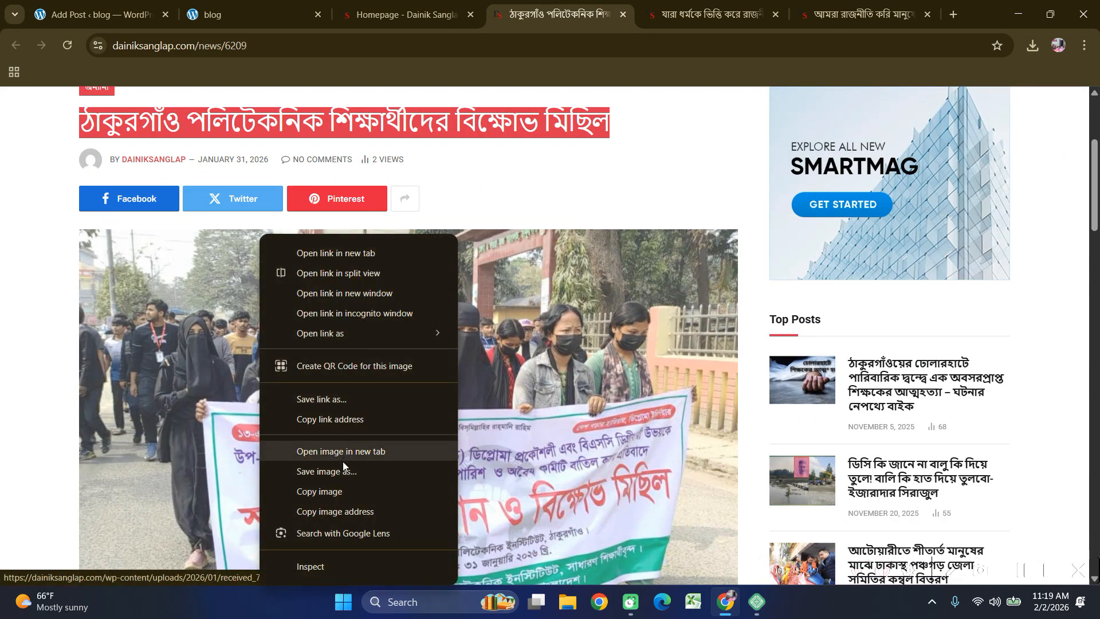
left_click(335, 474)
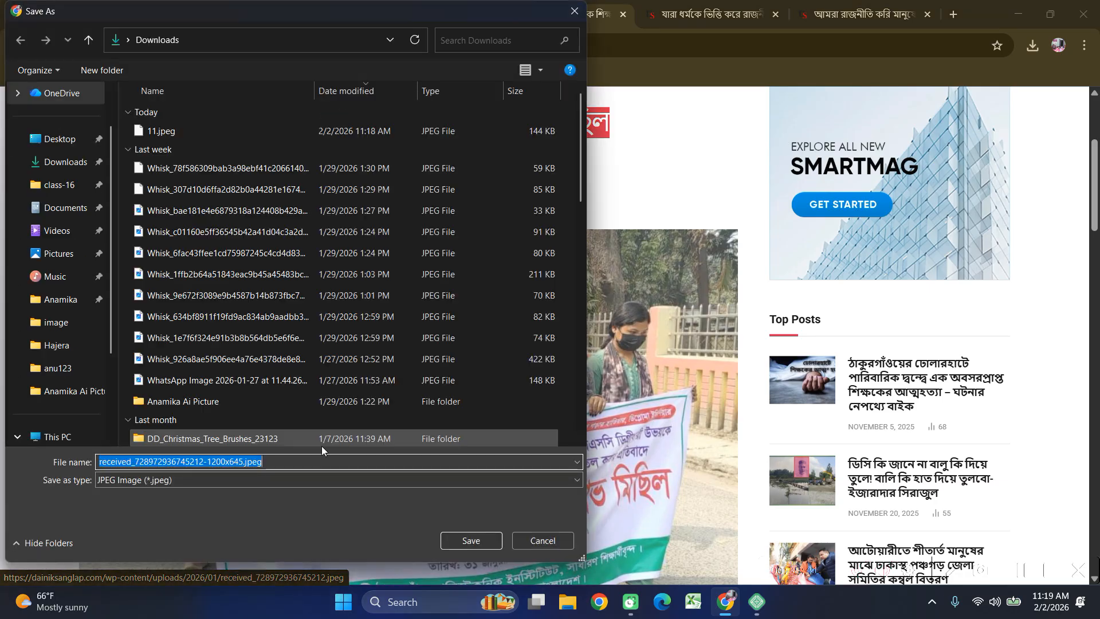
type("12")
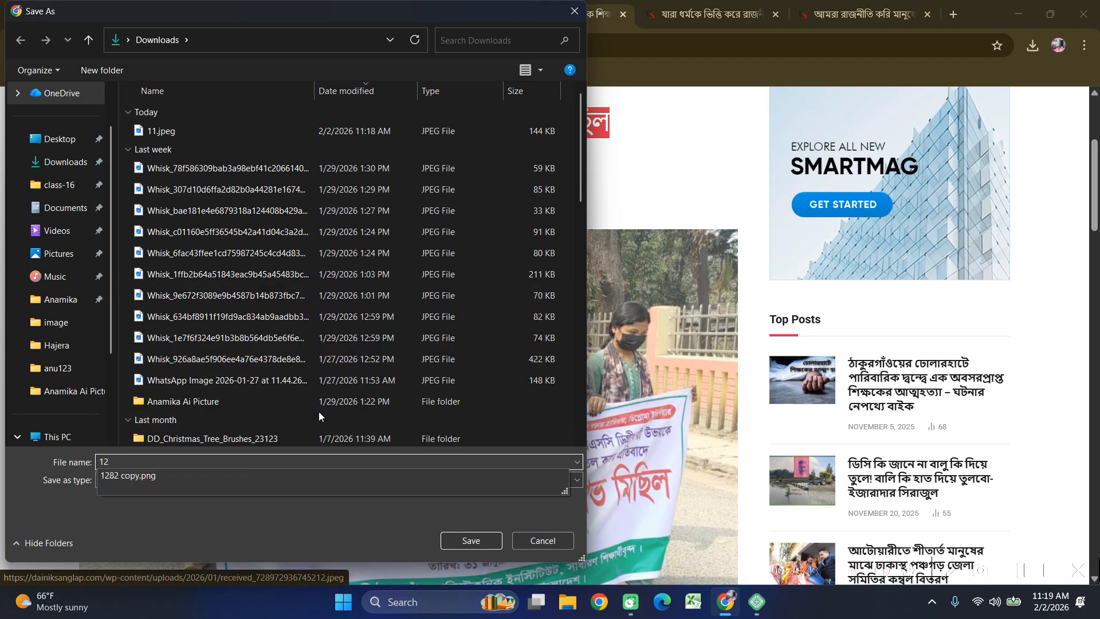
left_click(458, 539)
scroll(391, 385, "down", 8)
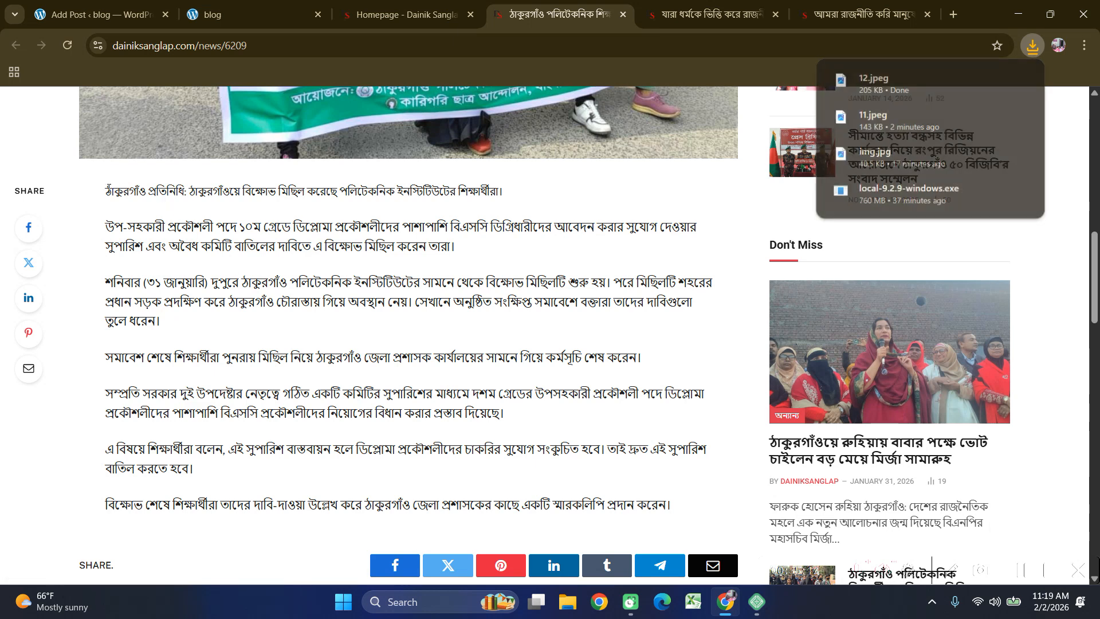
left_click_drag(114, 189, 677, 507)
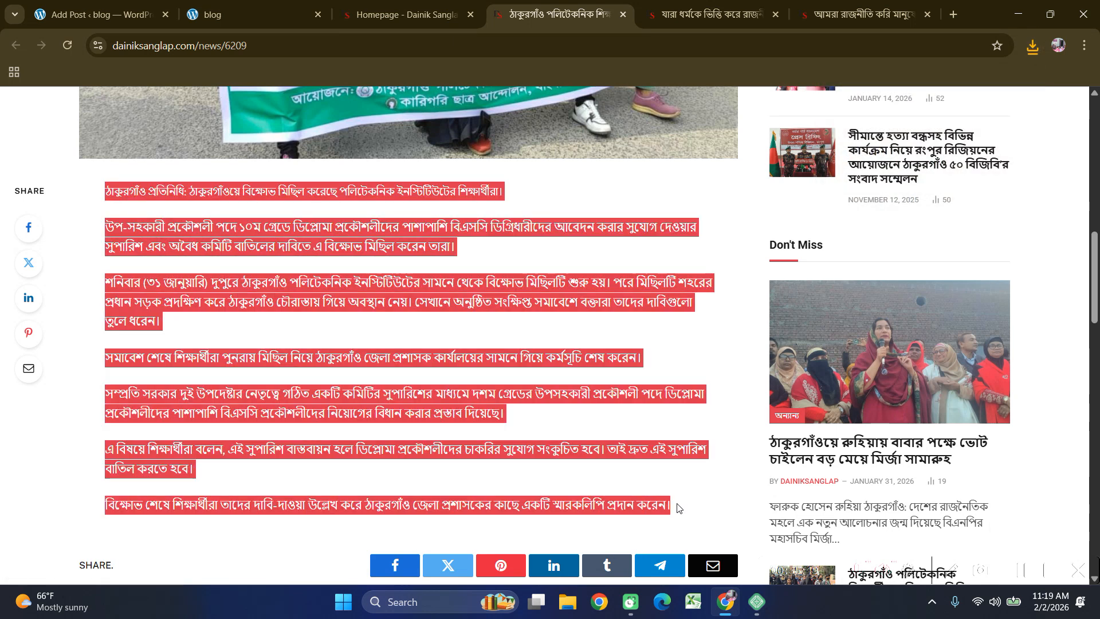
Paste the copied Bangla protest article into the new post body and file it under news.
key("ctrl+c")
left_click(112, 6)
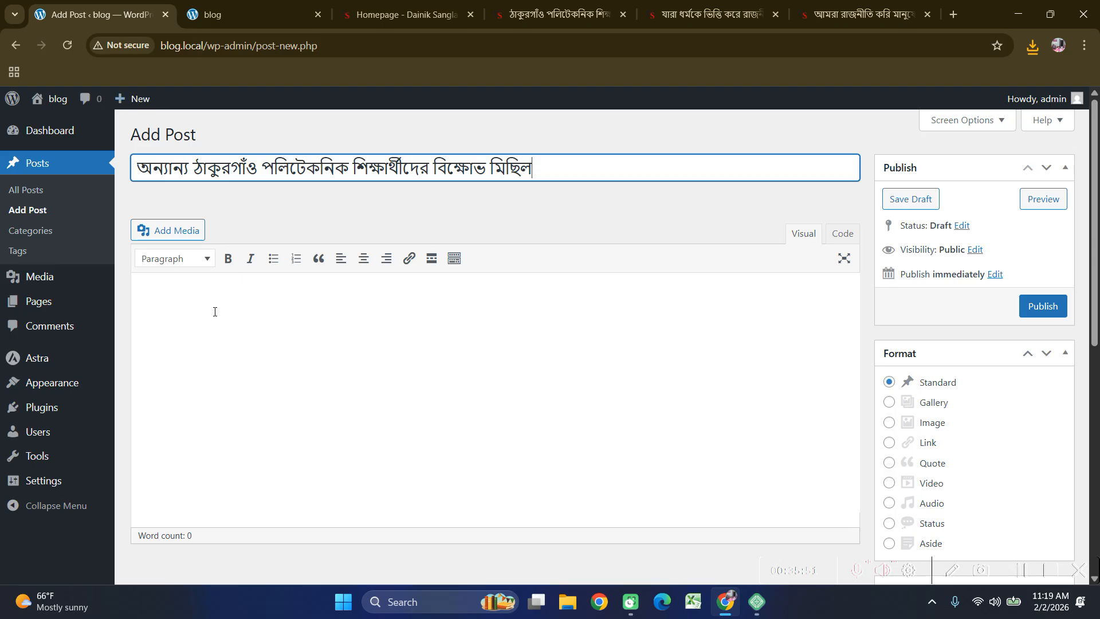
left_click(219, 315)
key("ctrl+v")
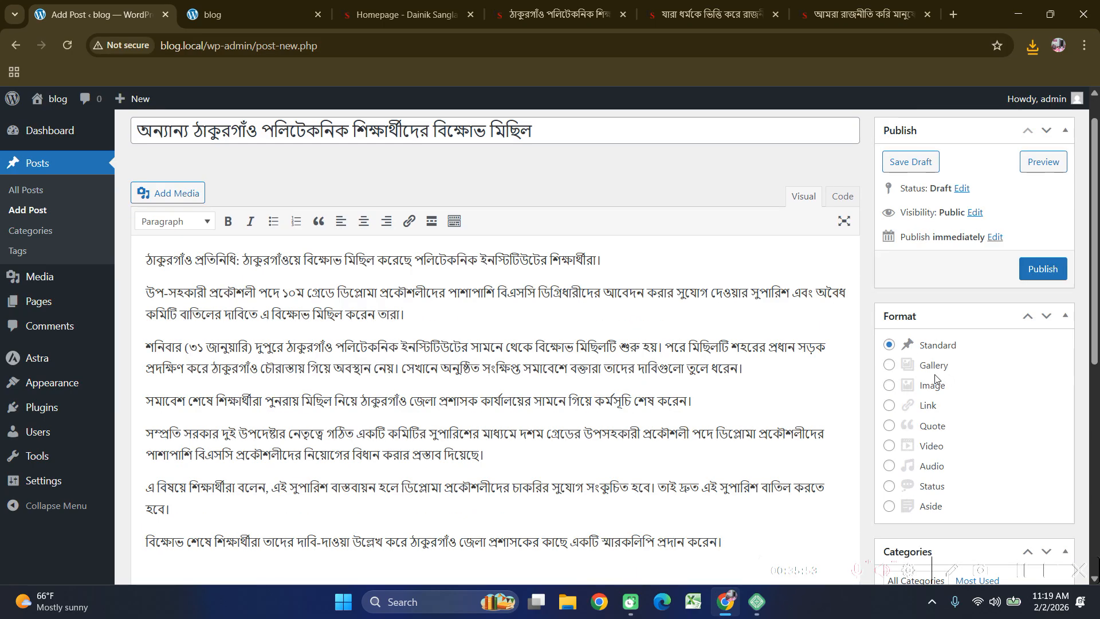
scroll(935, 378, "down", 7)
scroll(916, 417, "up", 4)
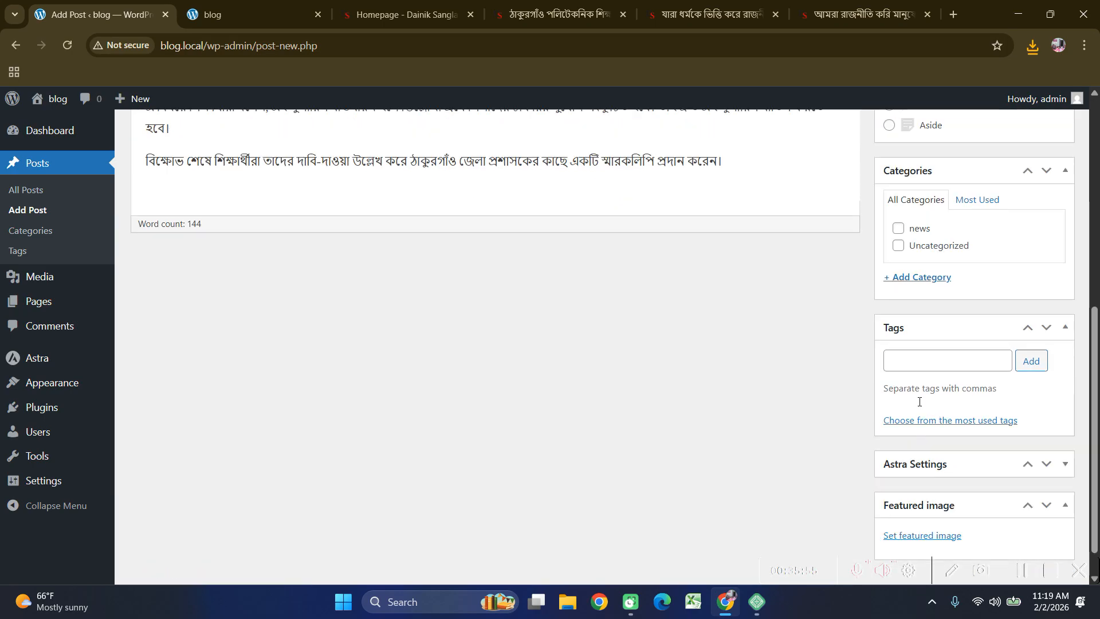
left_click(897, 407)
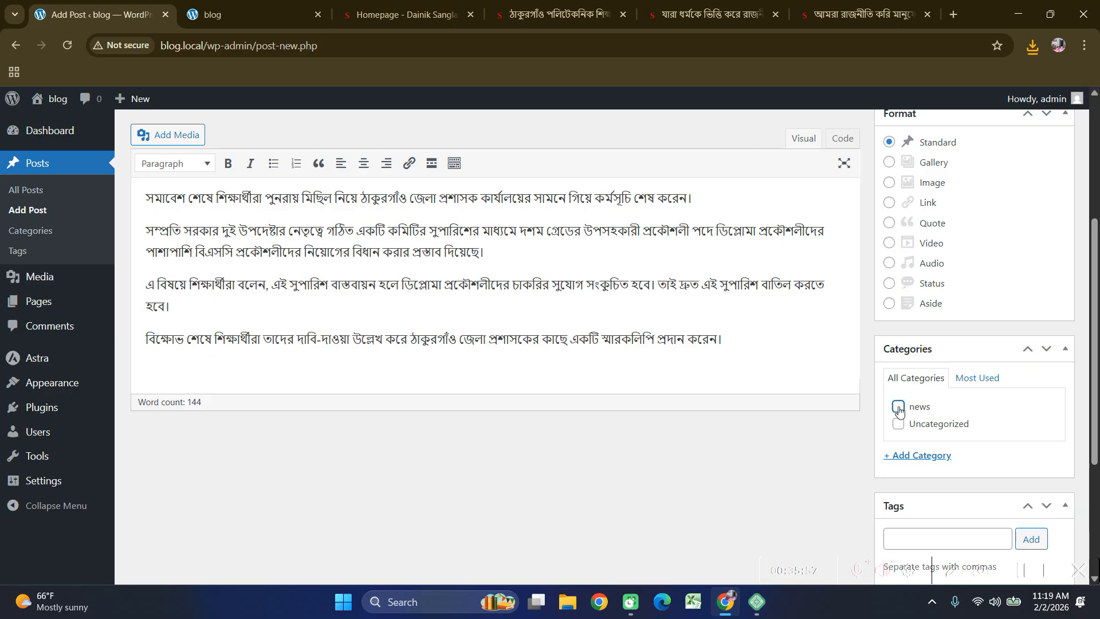
scroll(683, 425, "down", 4)
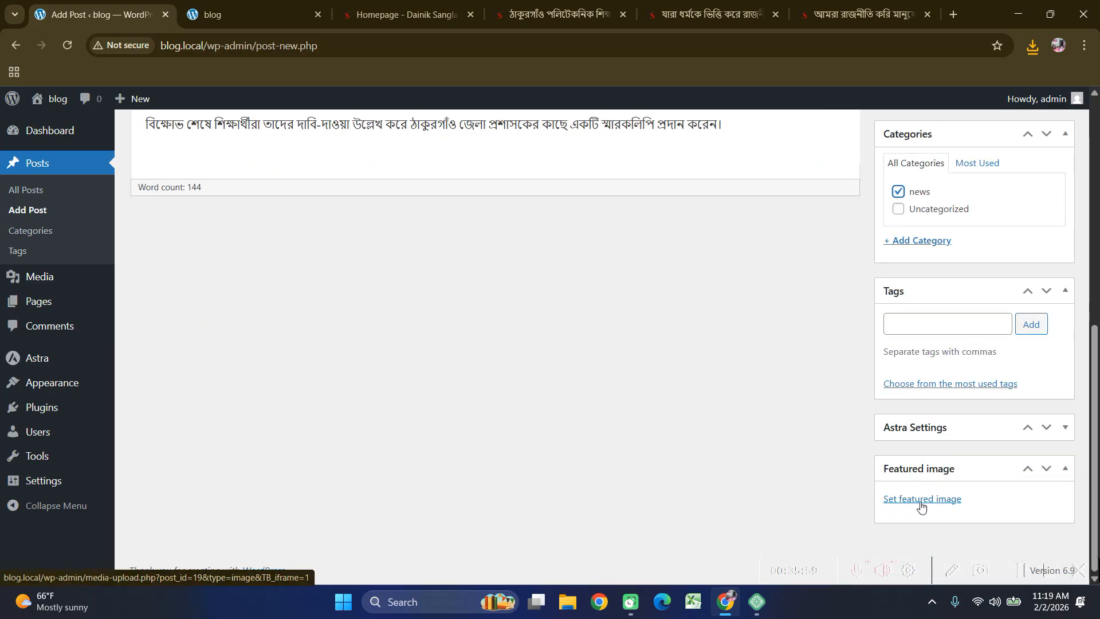
Upload 12.jpeg and set it as the post's featured image.
left_click(922, 499)
left_click(74, 157)
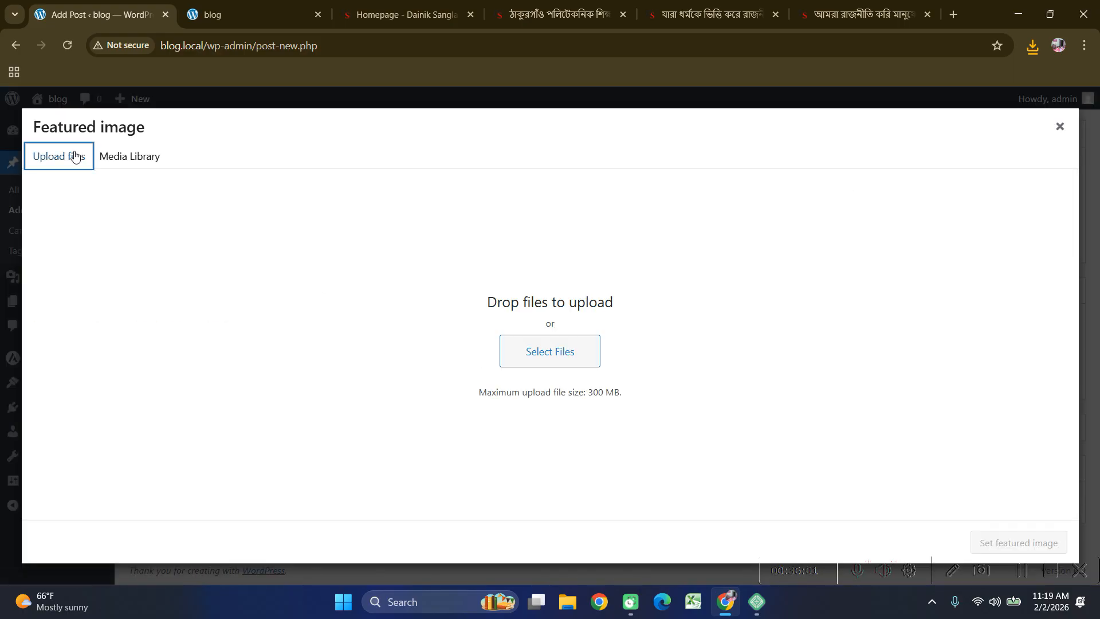
left_click(542, 354)
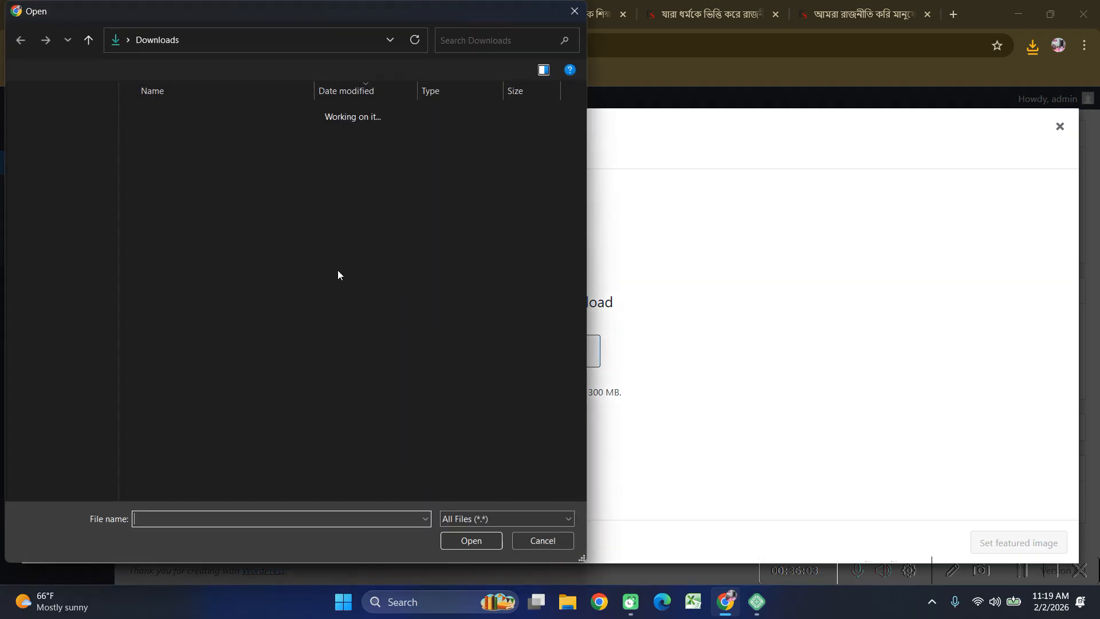
left_click(214, 136)
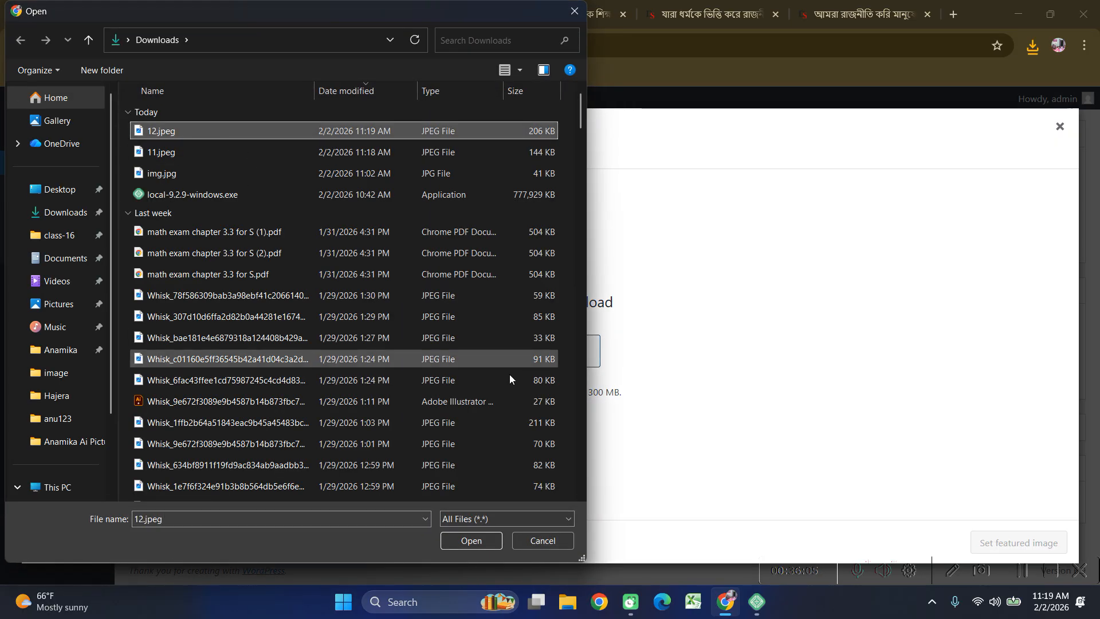
left_click(469, 541)
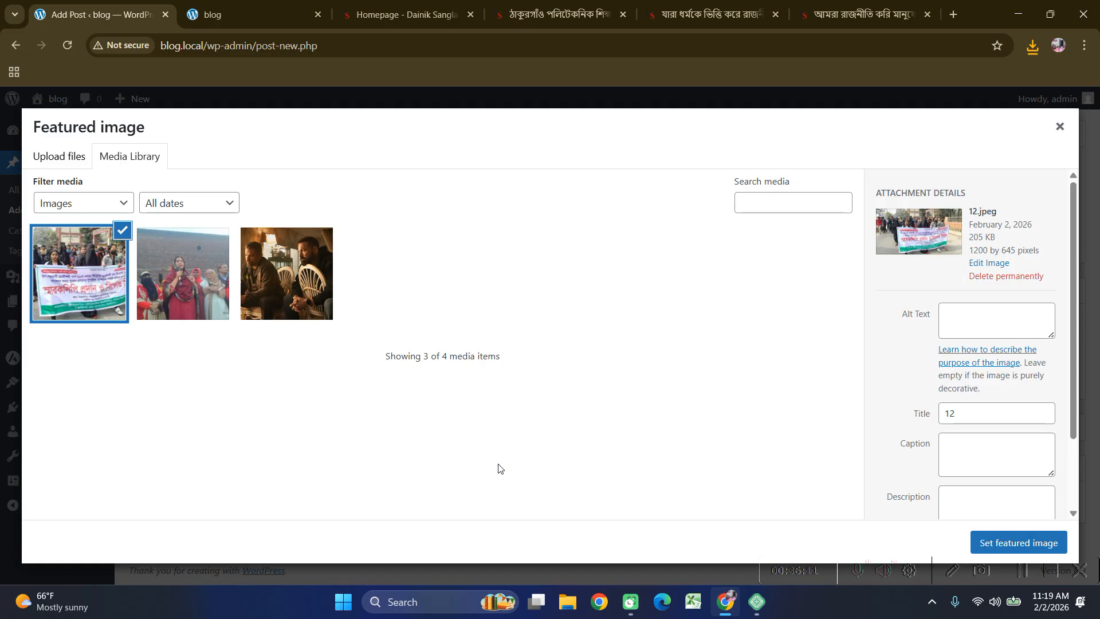
left_click(1017, 542)
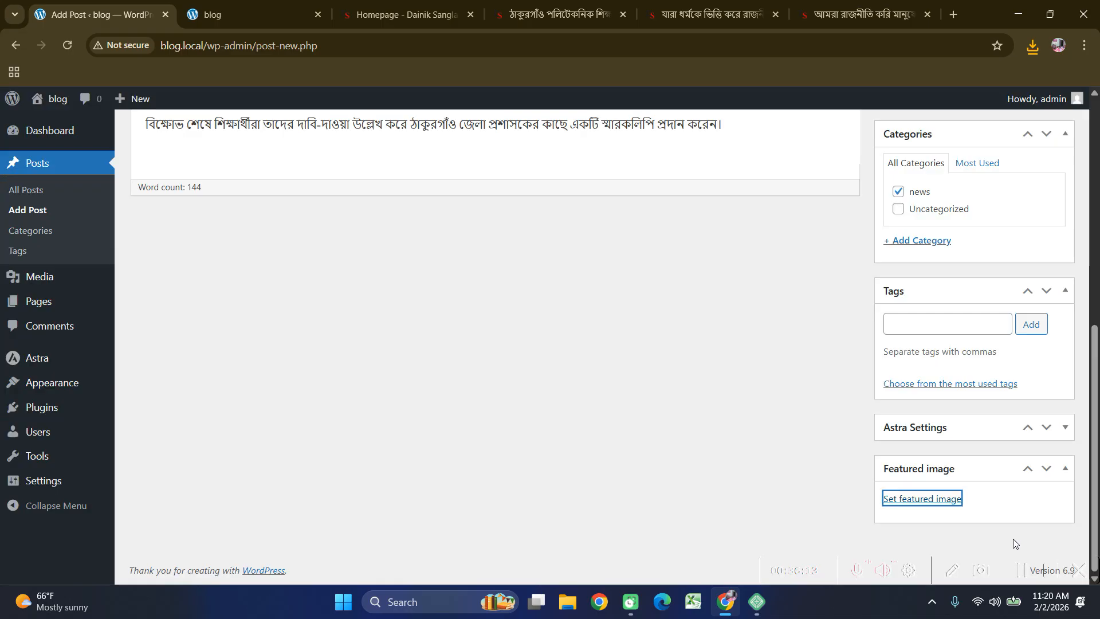
scroll(695, 429, "down", 2)
scroll(695, 428, "up", 8)
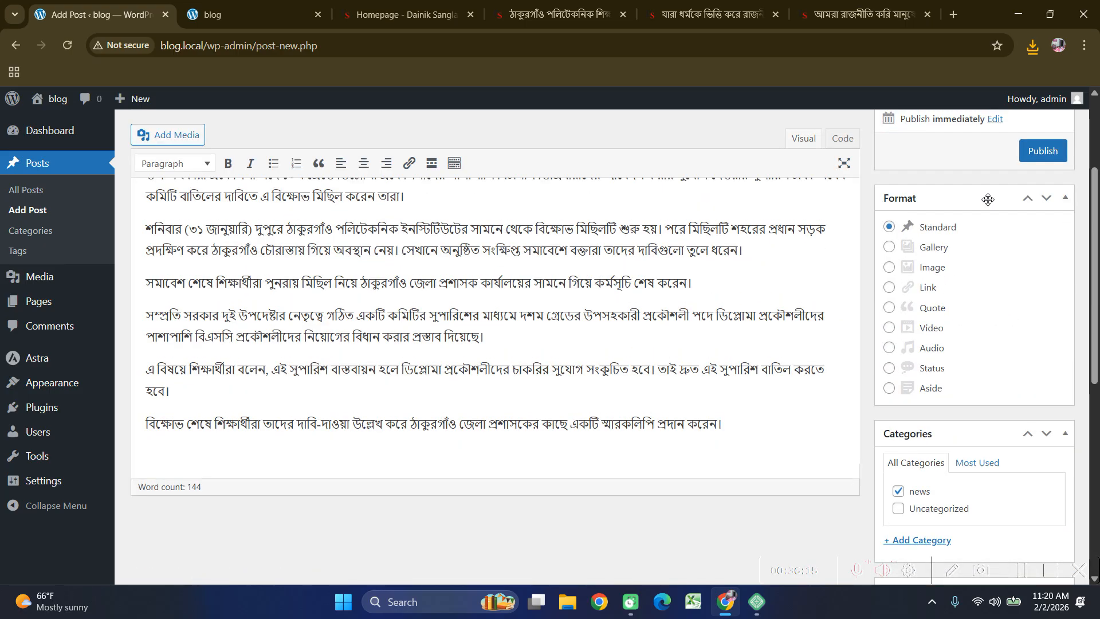
Publish the protest post and reload the blog homepage to see it listed.
left_click(1034, 151)
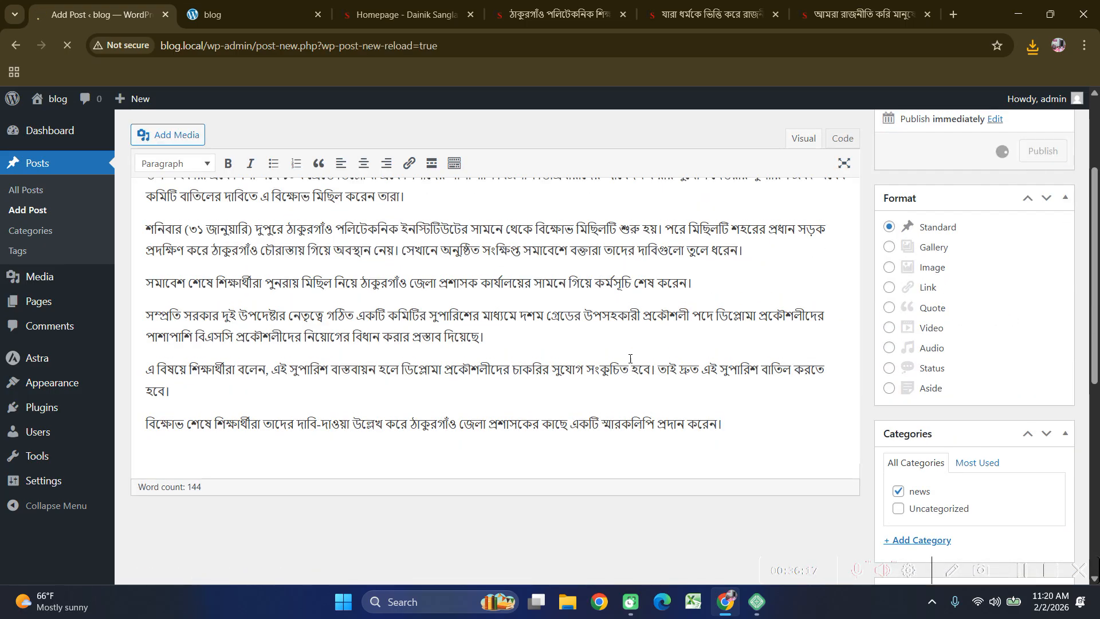
left_click(218, 14)
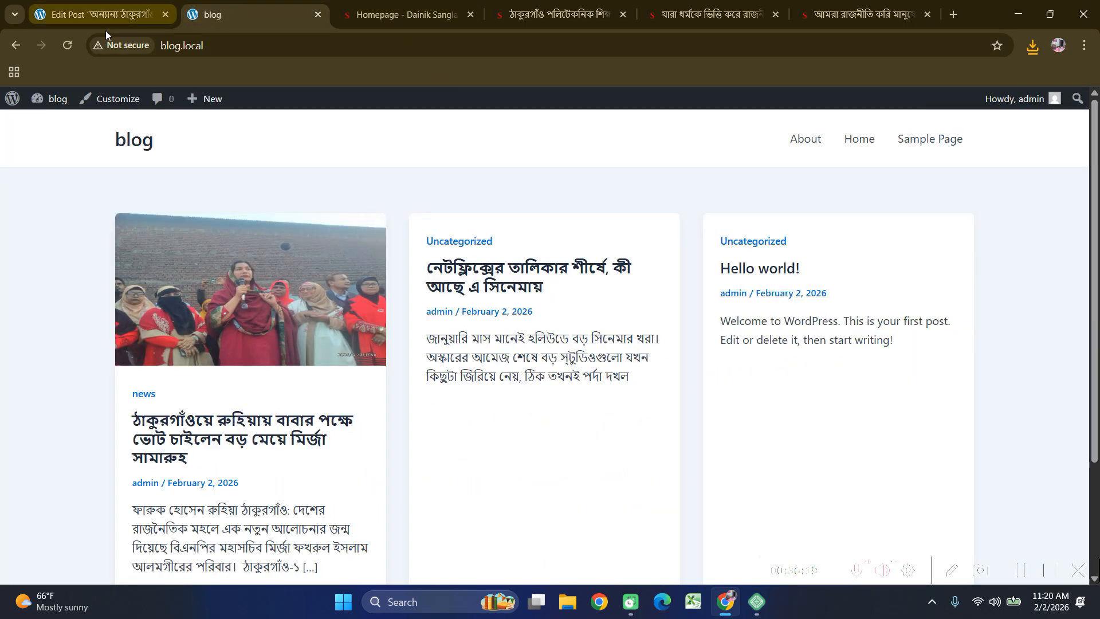
left_click(66, 43)
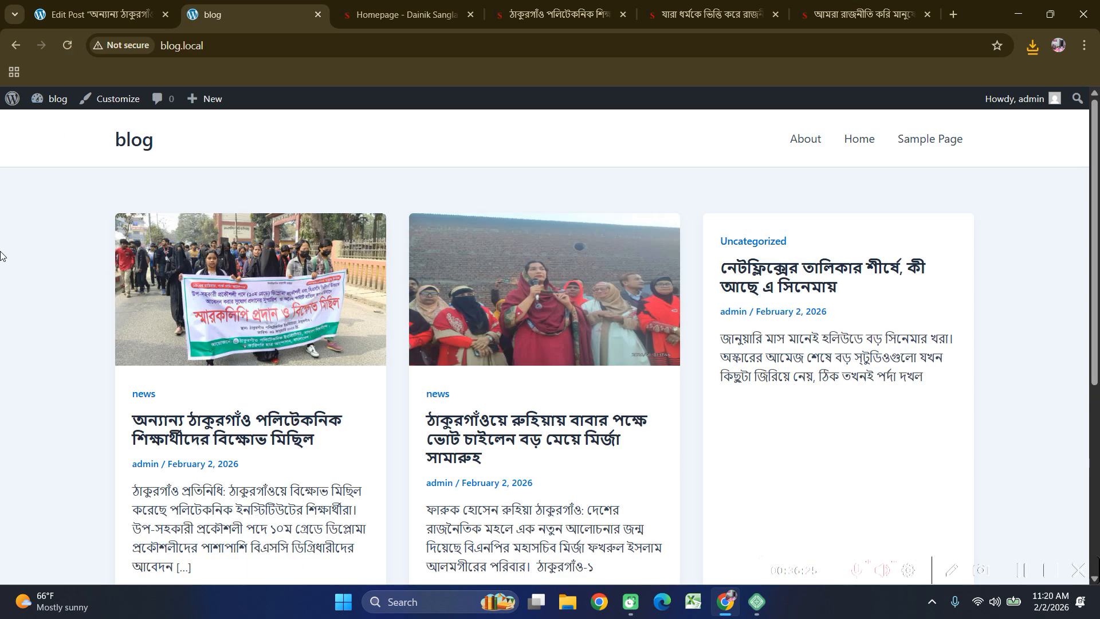
scroll(77, 298, "down", 3)
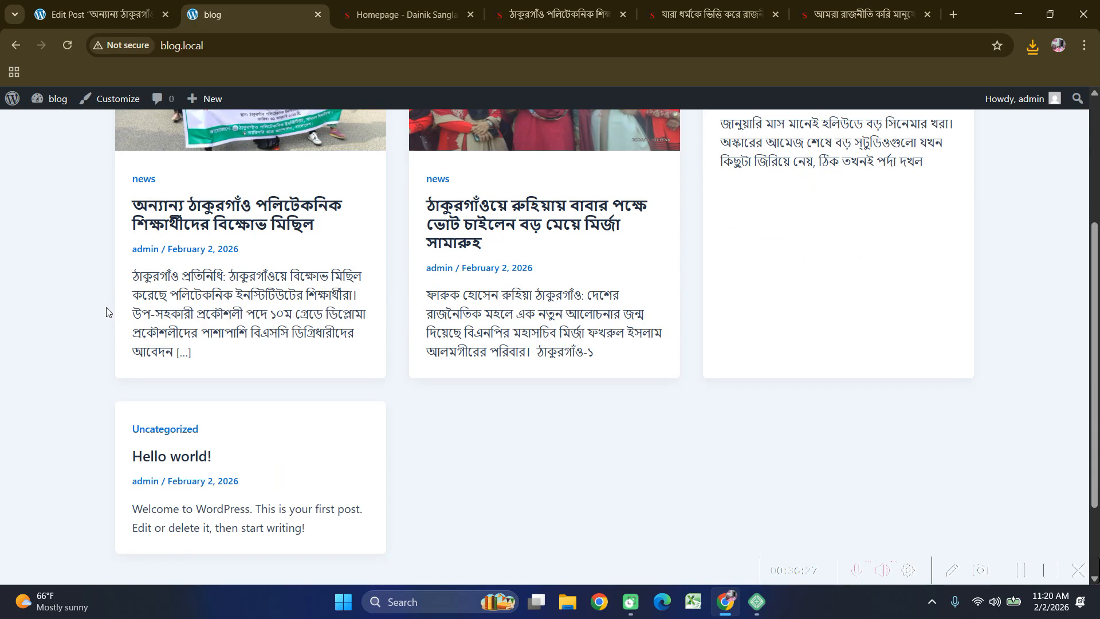
scroll(92, 322, "up", 3)
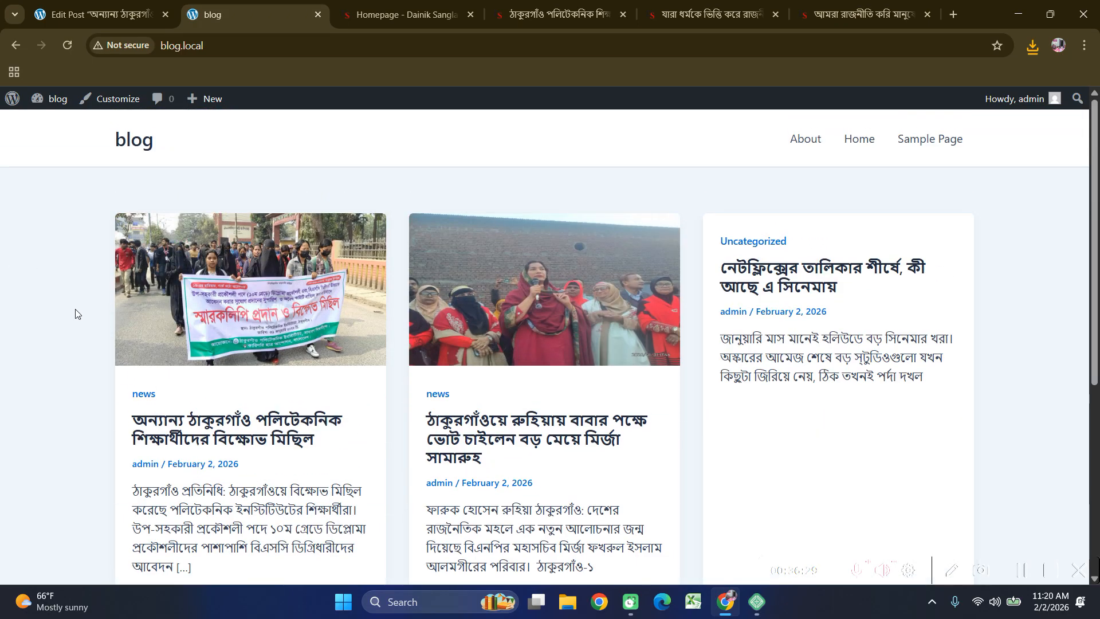
left_click(80, 13)
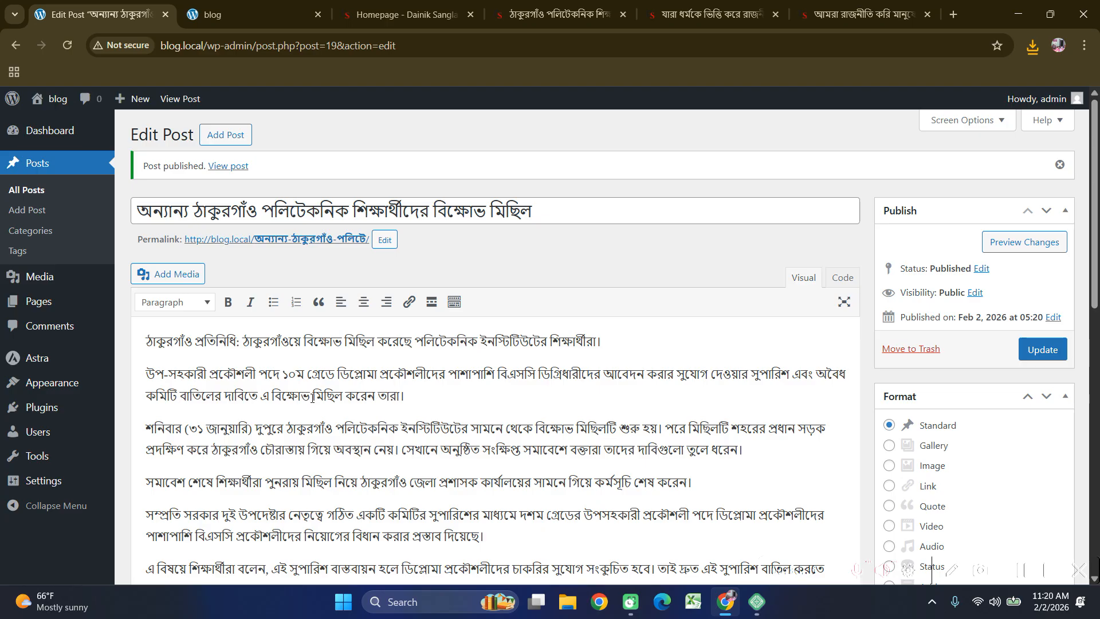
left_click(252, 15)
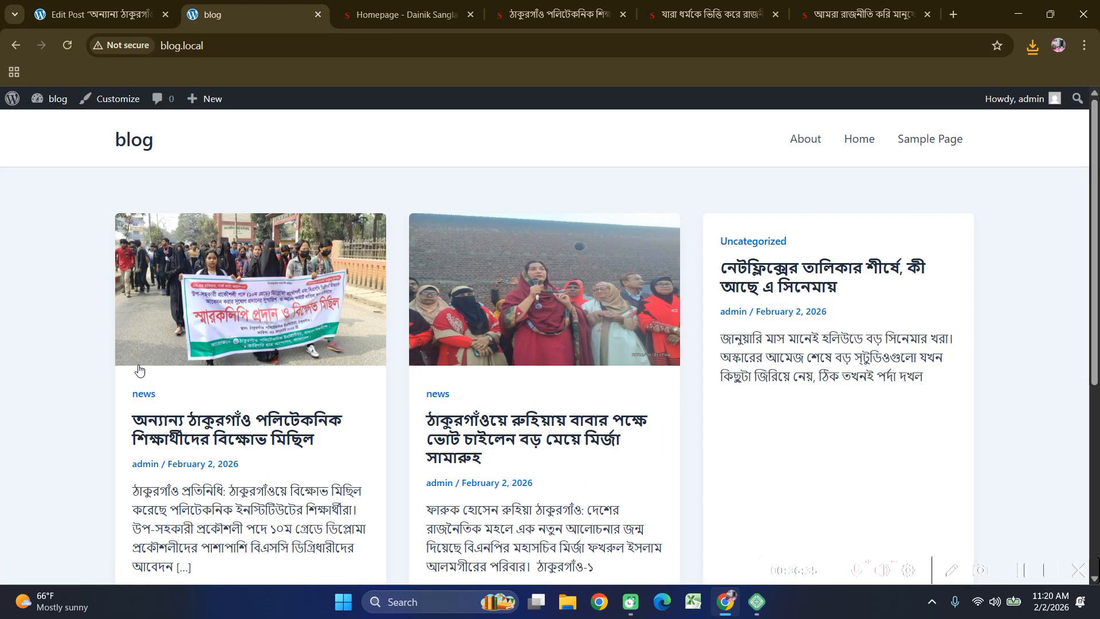
scroll(164, 339, "down", 3)
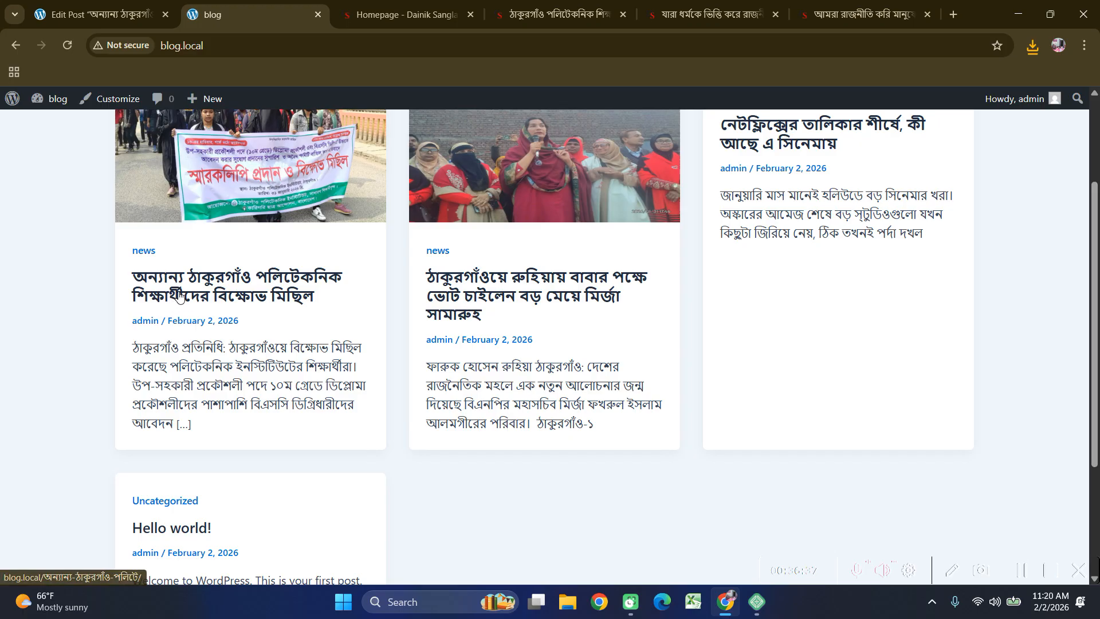
Open the polytechnic protest post to verify it, then close the source article tab.
left_click(199, 281)
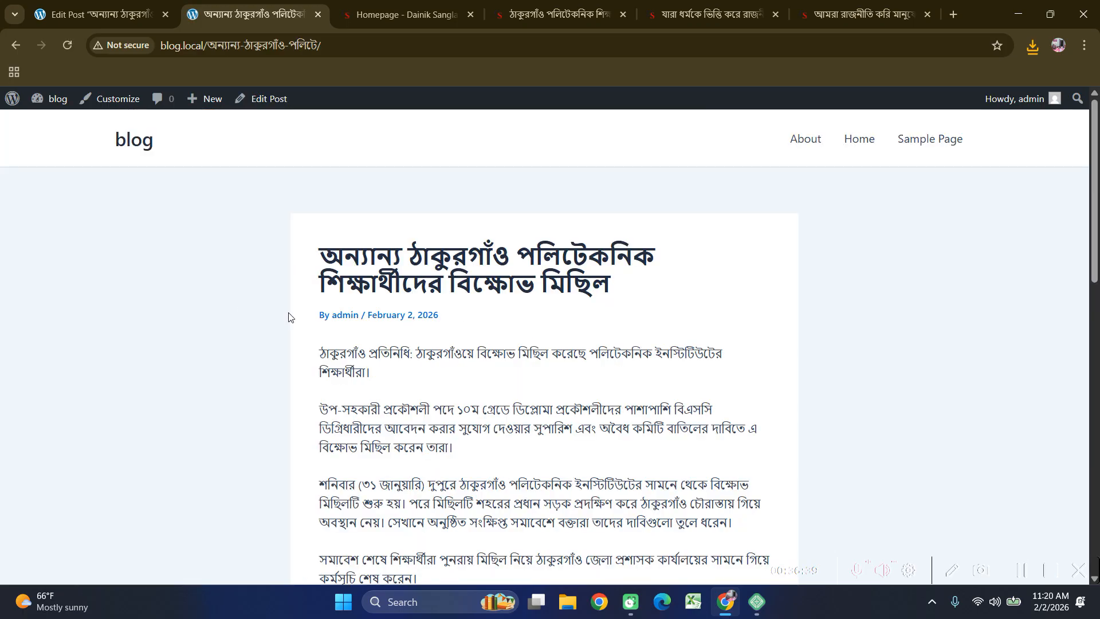
scroll(601, 313, "down", 12)
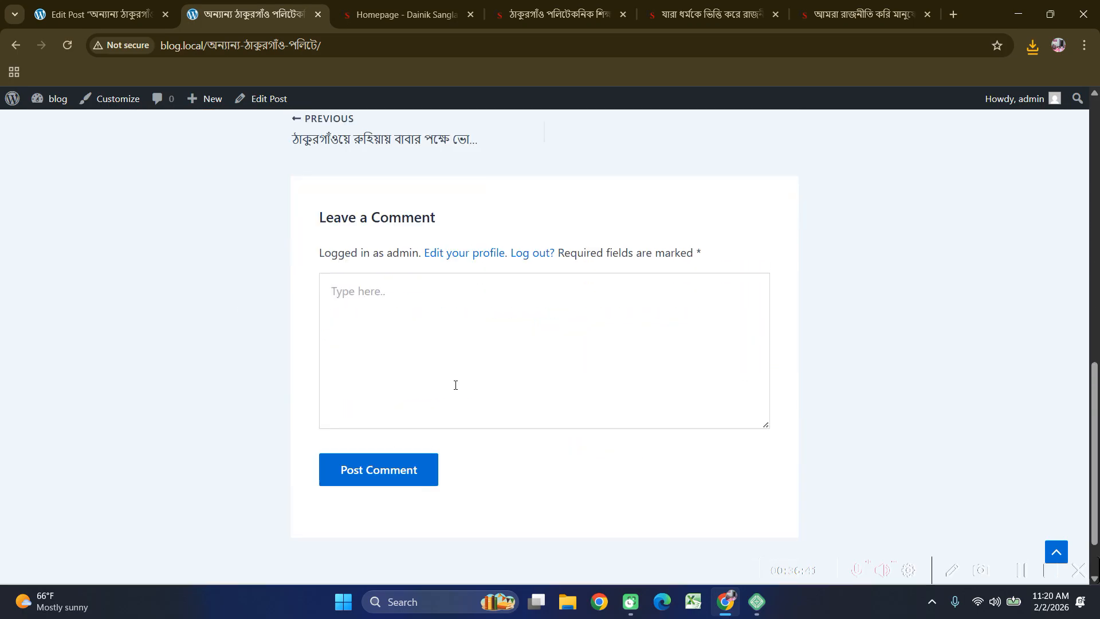
scroll(456, 394, "up", 9)
scroll(457, 394, "up", 4)
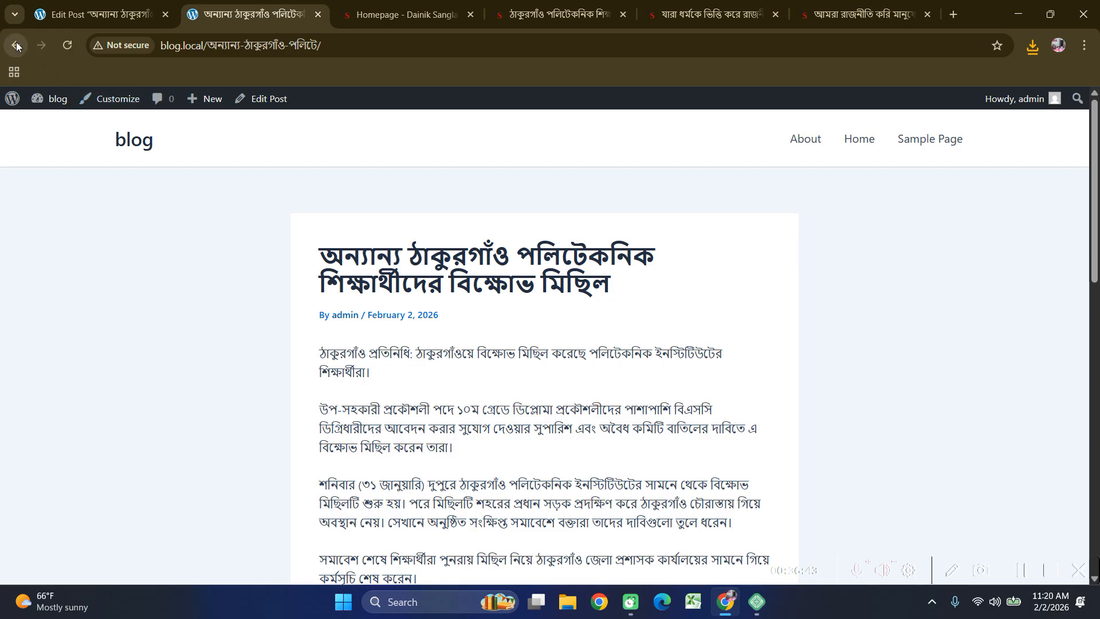
left_click(16, 45)
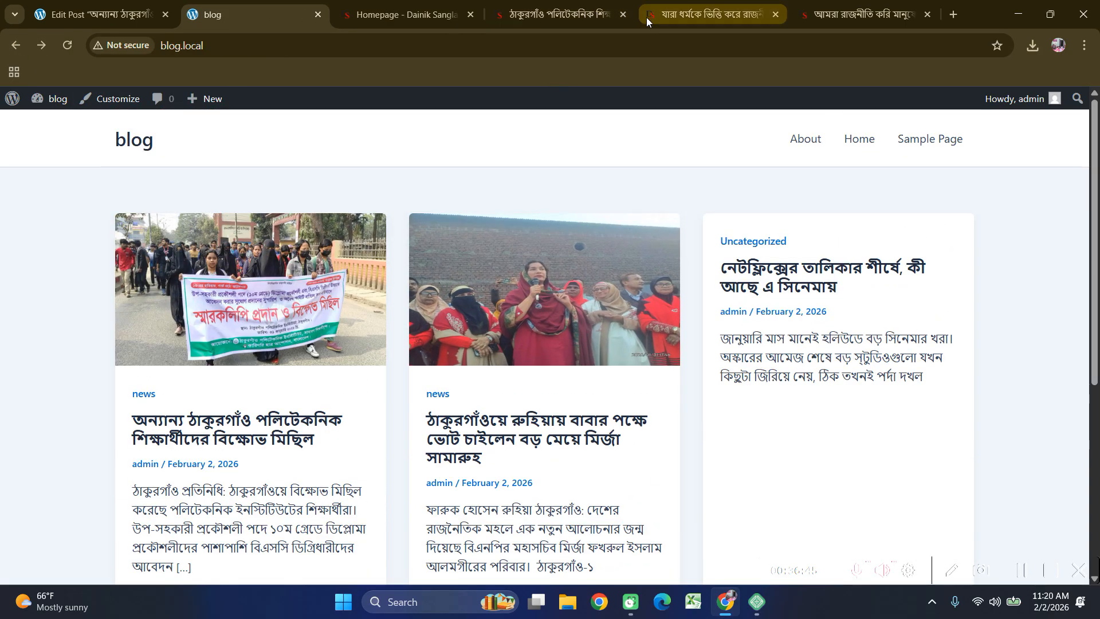
left_click(623, 15)
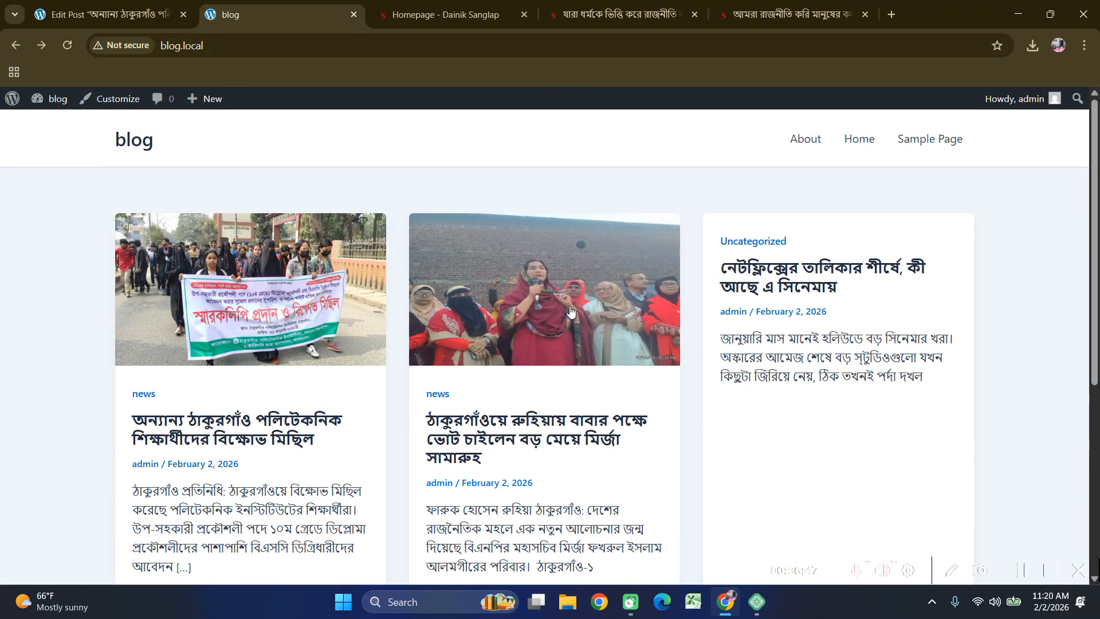
left_click(109, 14)
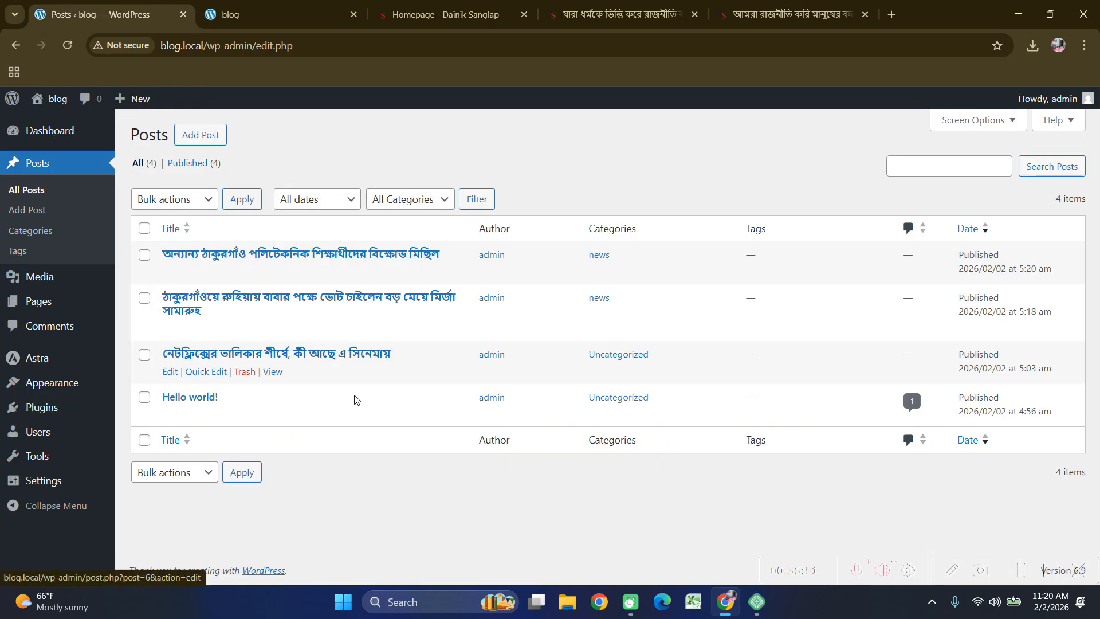
Move the Netflix post and Hello world! to the Trash with a bulk action.
mouse_move(230, 367)
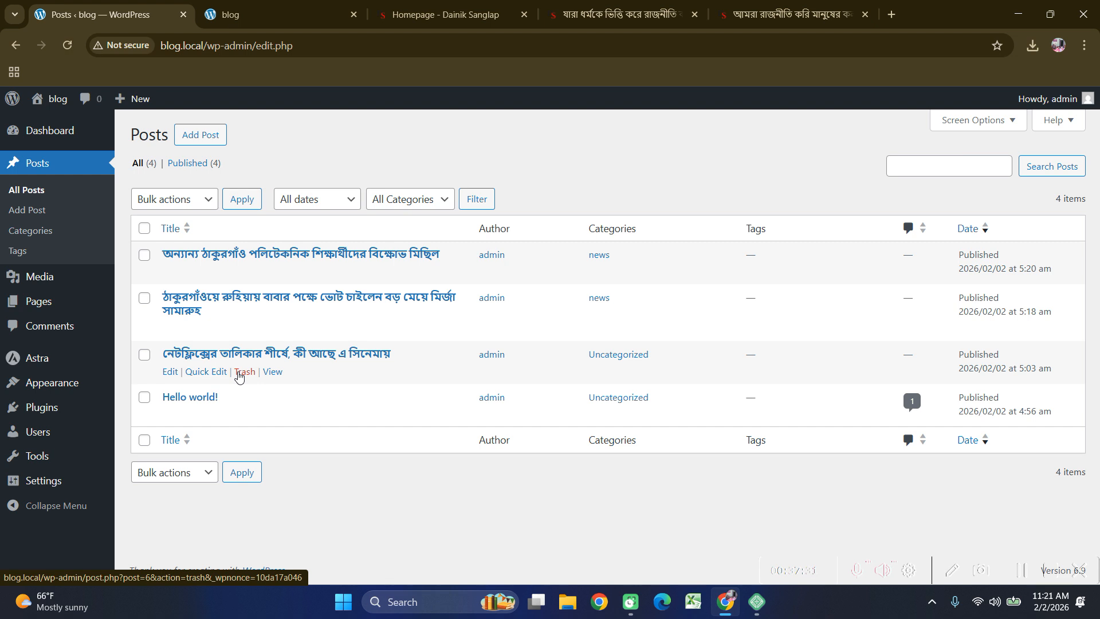
left_click(145, 355)
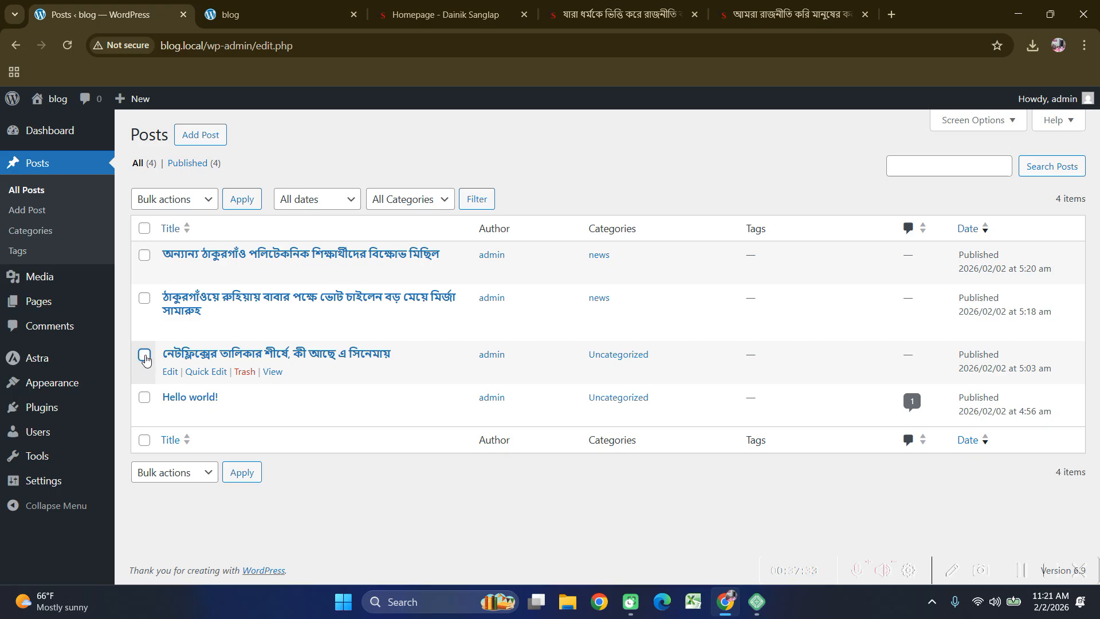
left_click(145, 397)
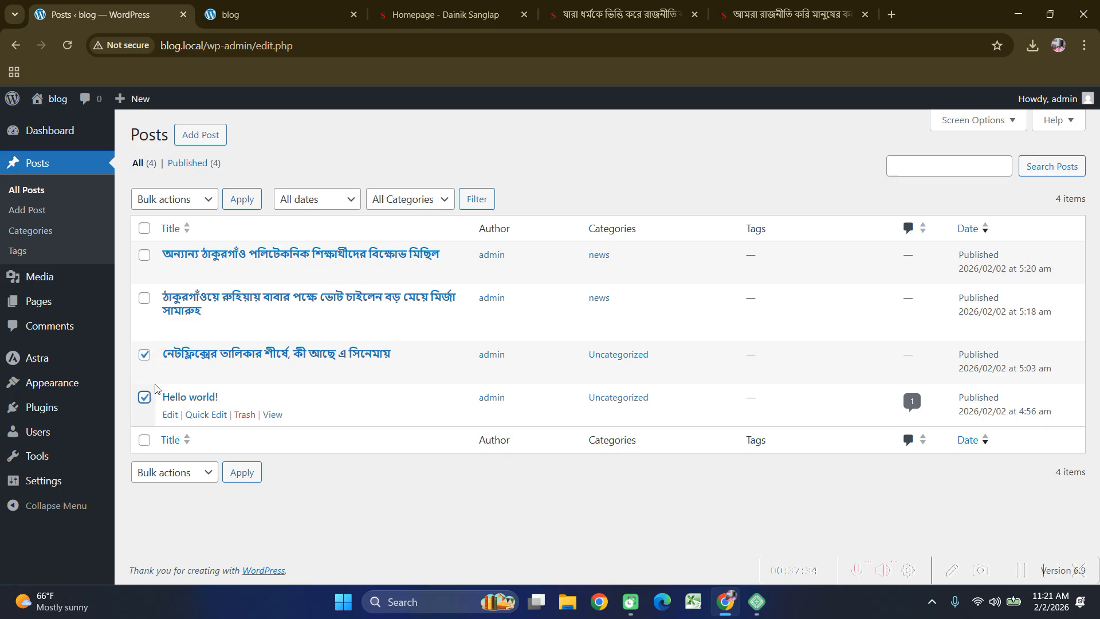
left_click(174, 204)
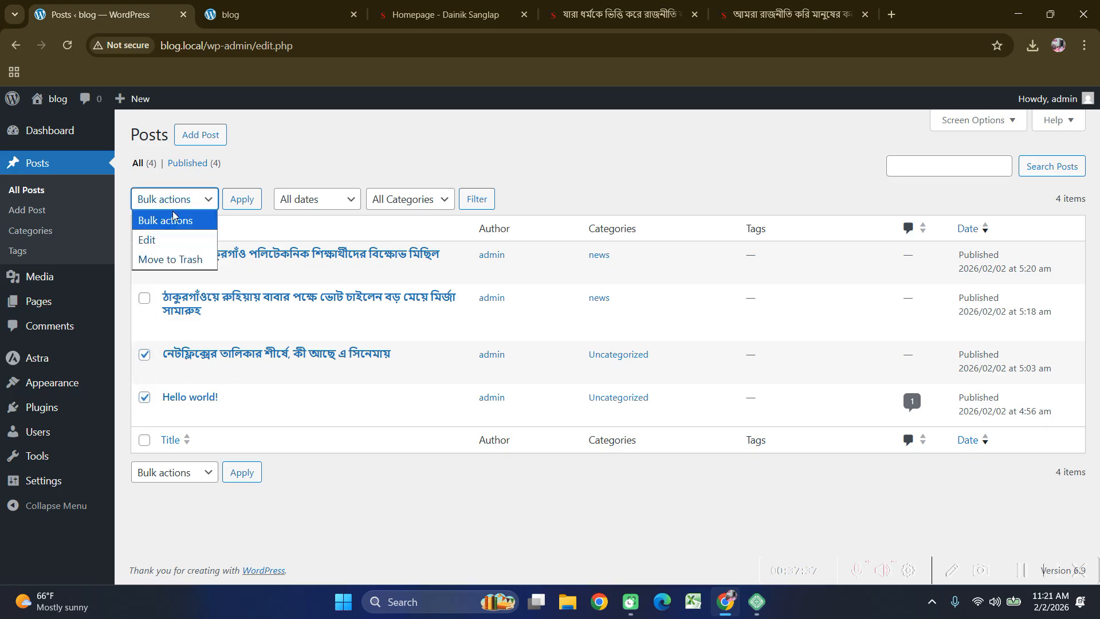
left_click(178, 260)
left_click(242, 199)
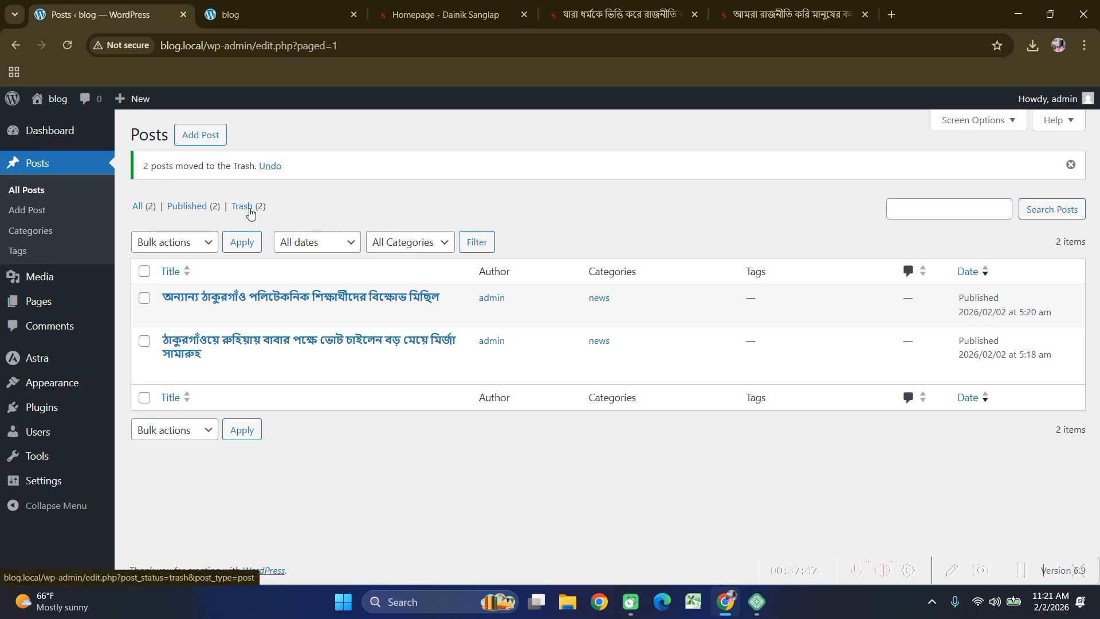
Permanently delete both posts from the Trash.
left_click(247, 208)
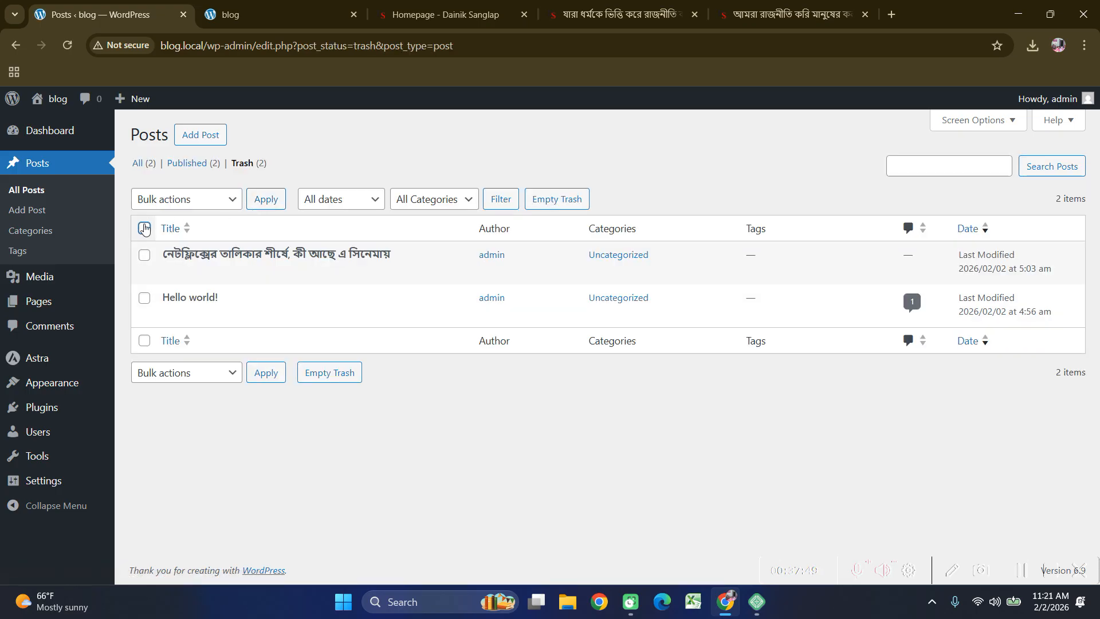
left_click(145, 228)
left_click(176, 203)
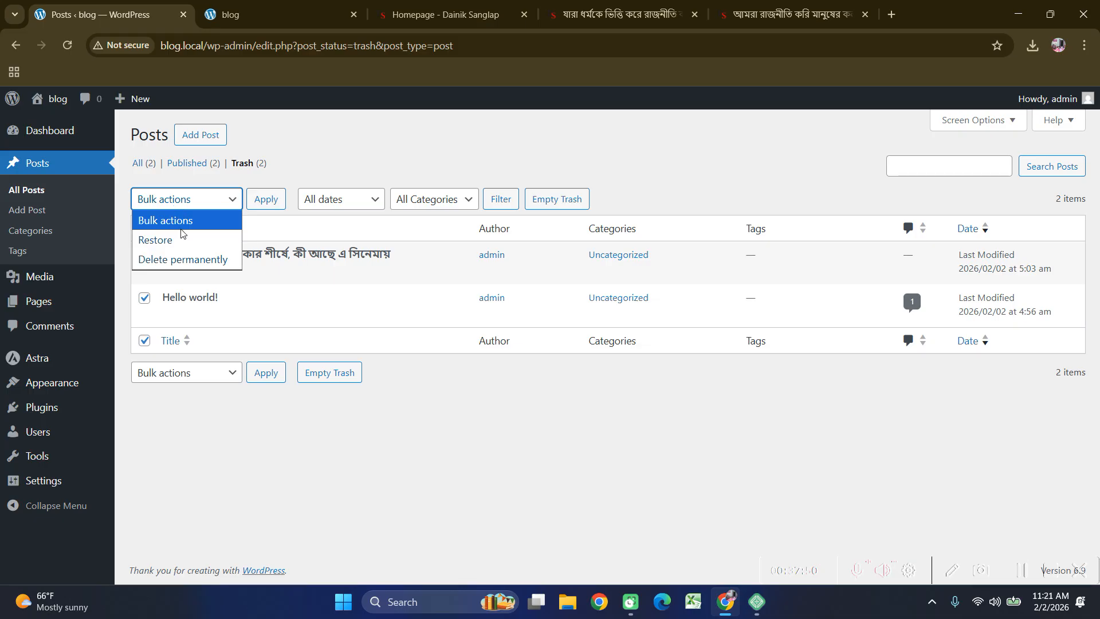
left_click(184, 259)
left_click(267, 197)
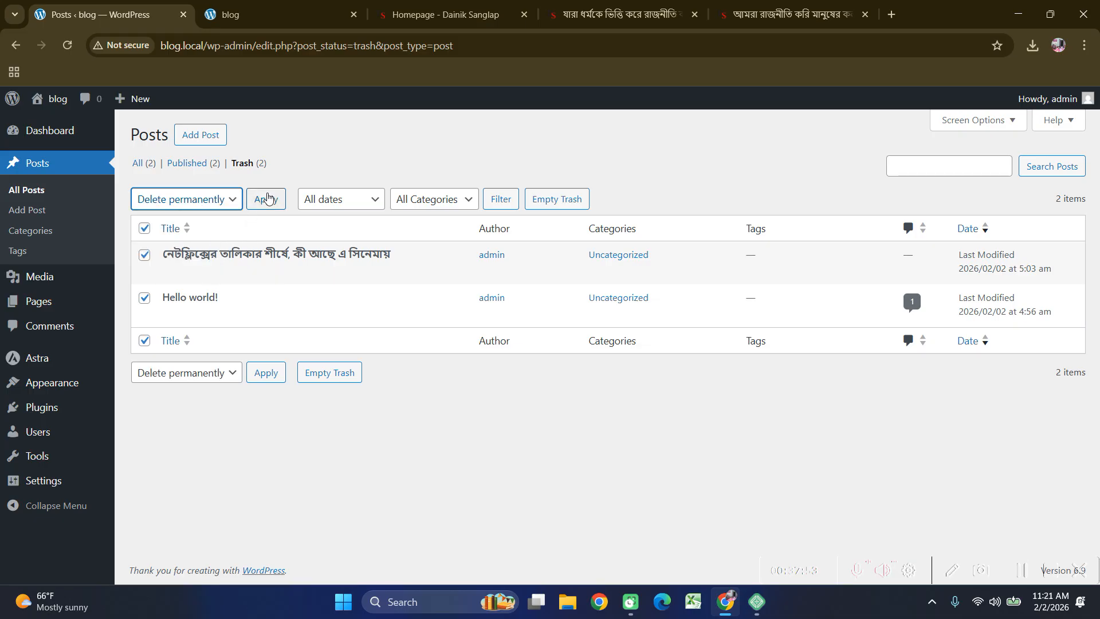
Reload the blog front page and confirm only the two news posts with images remain.
left_click(240, 14)
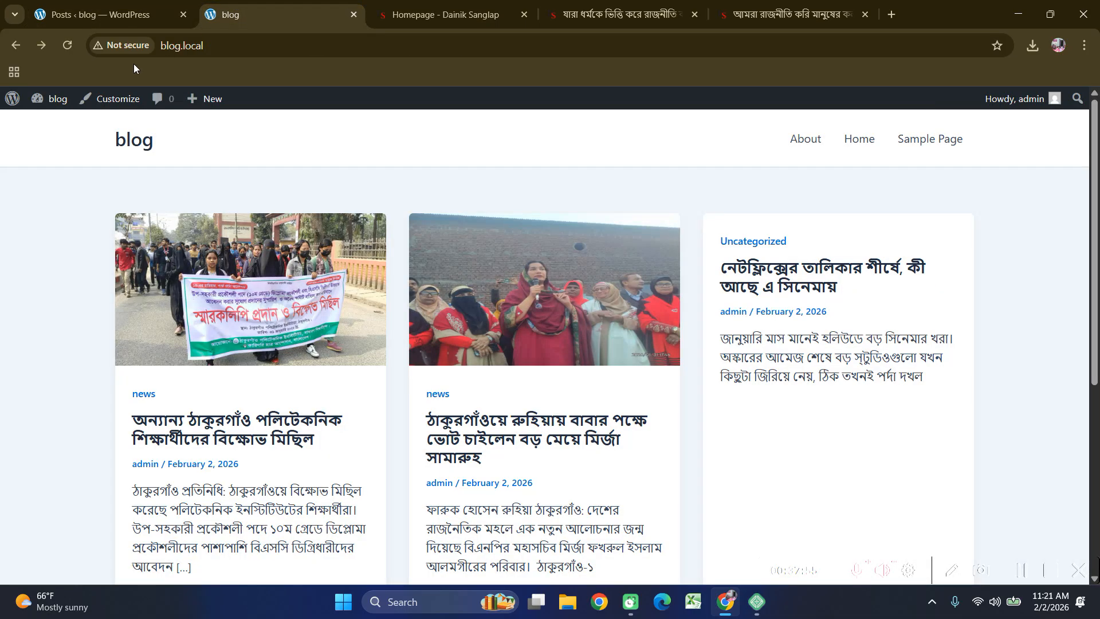
left_click(59, 53)
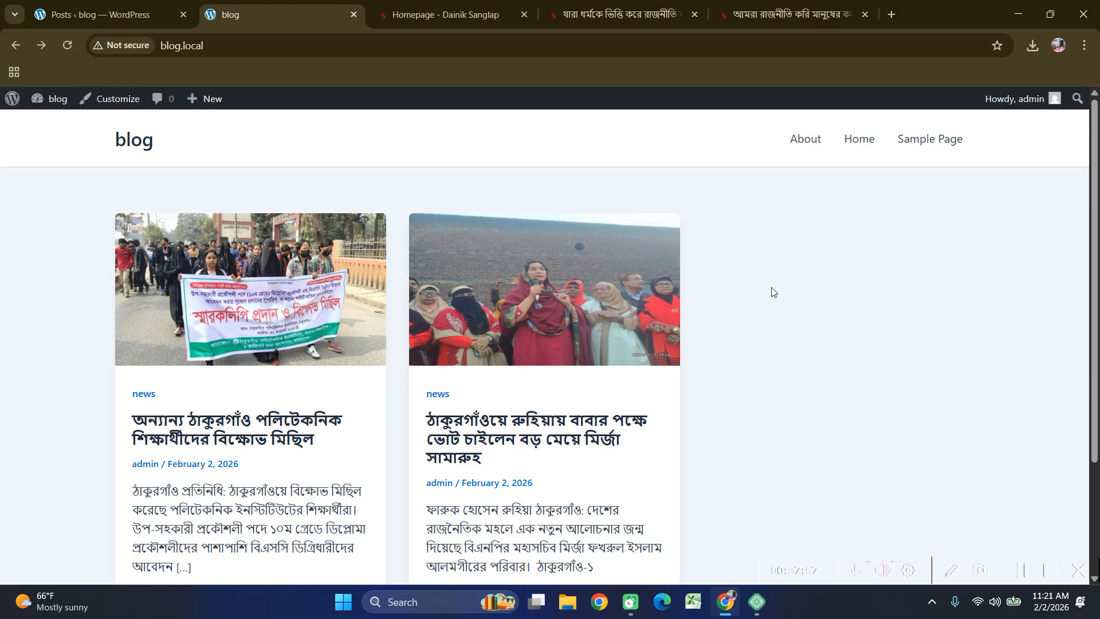
scroll(802, 286, "down", 3)
scroll(864, 265, "up", 2)
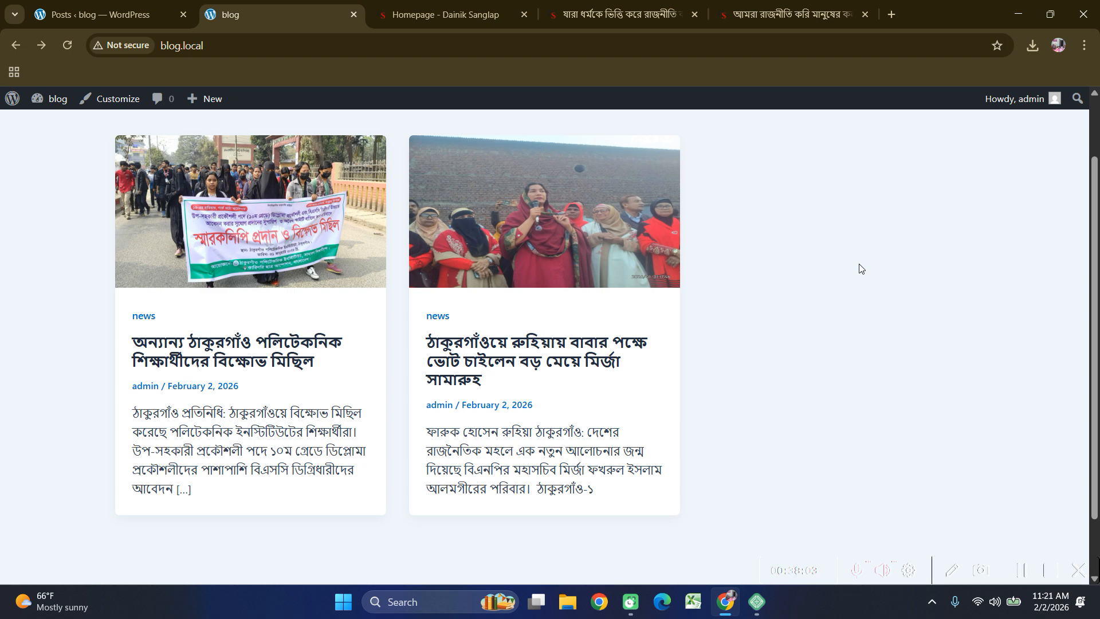
scroll(751, 318, "up", 1)
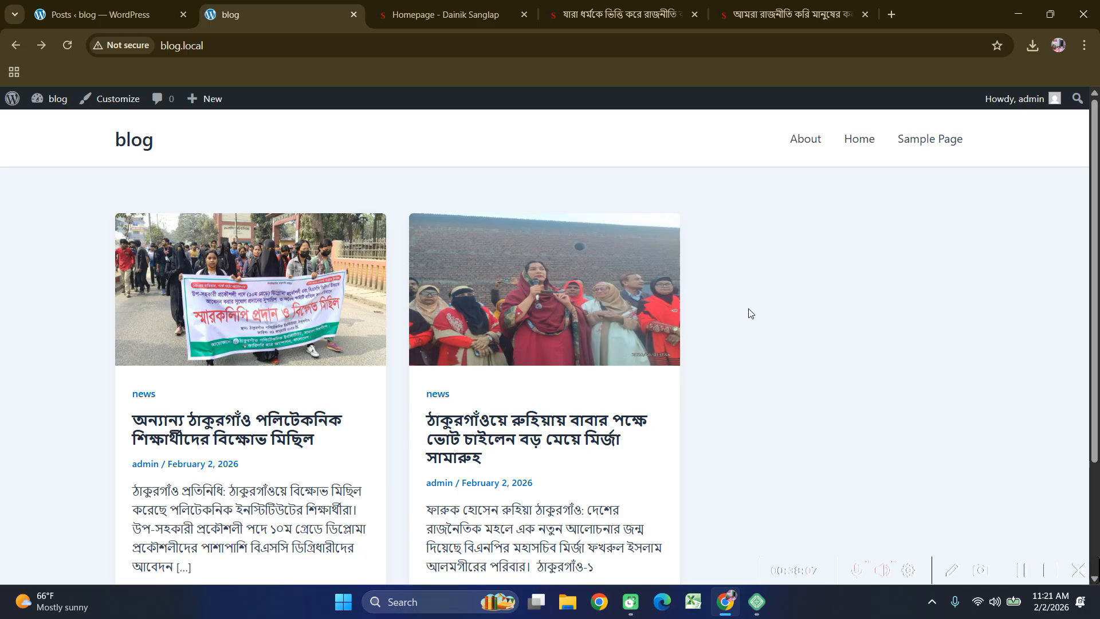
scroll(901, 391, "down", 3)
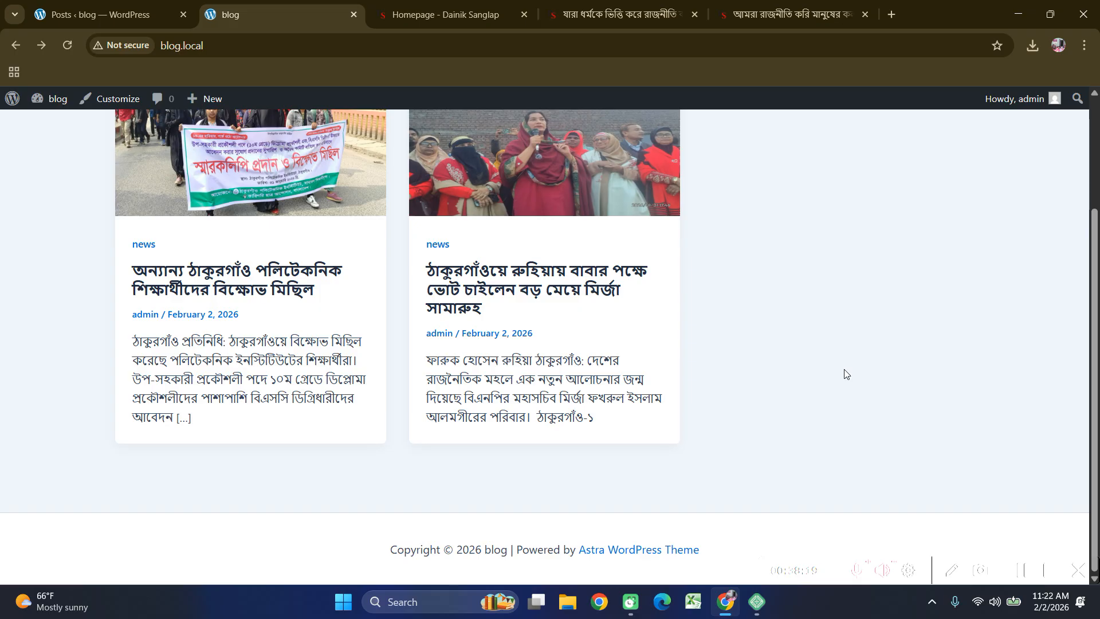
scroll(753, 321, "up", 3)
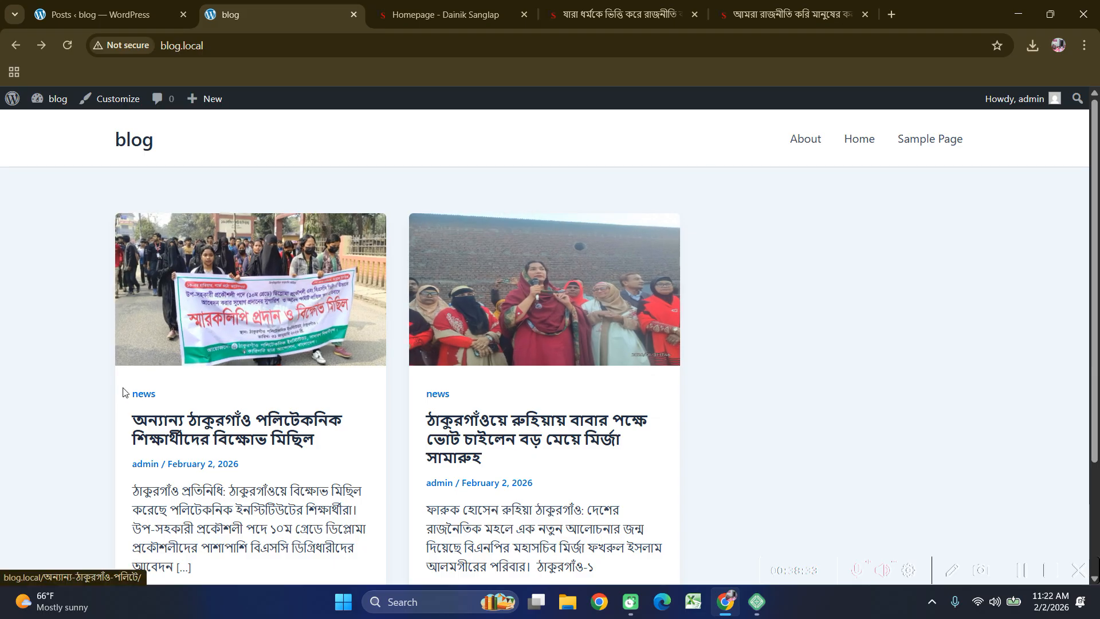
scroll(898, 404, "down", 3)
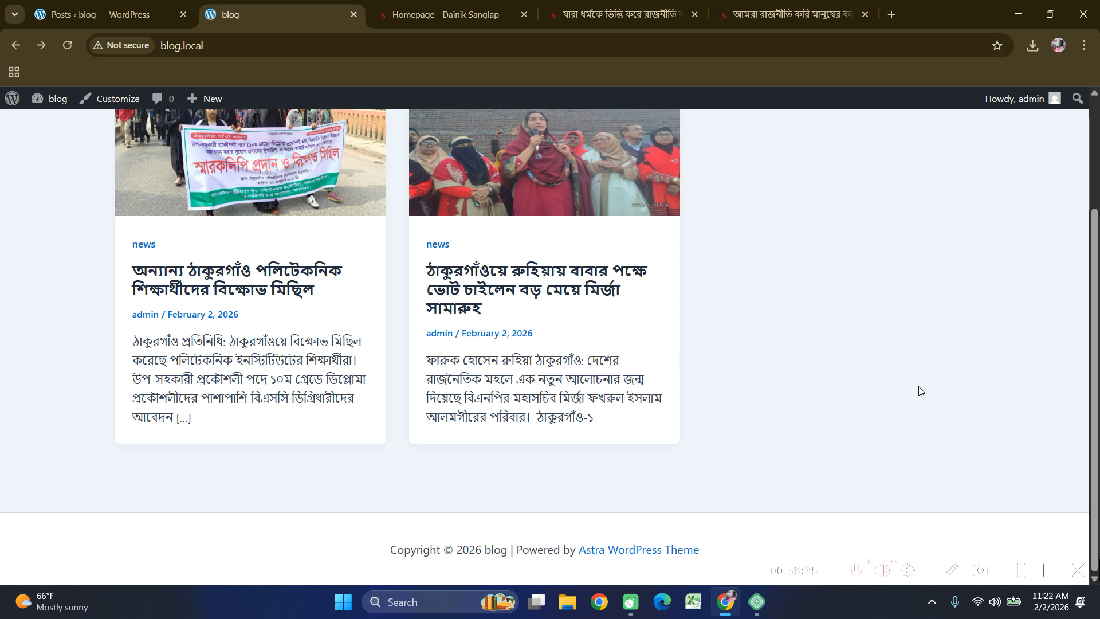
scroll(919, 391, "up", 3)
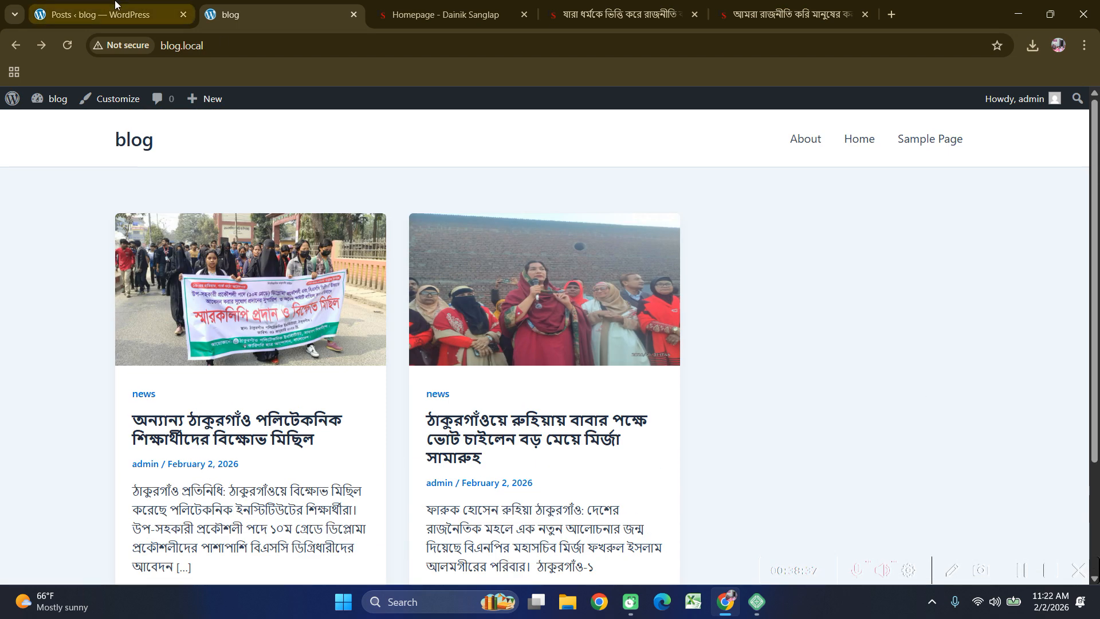
Open the first news post on the front page, then go to the admin Dashboard.
left_click(115, 6)
mouse_move(72, 391)
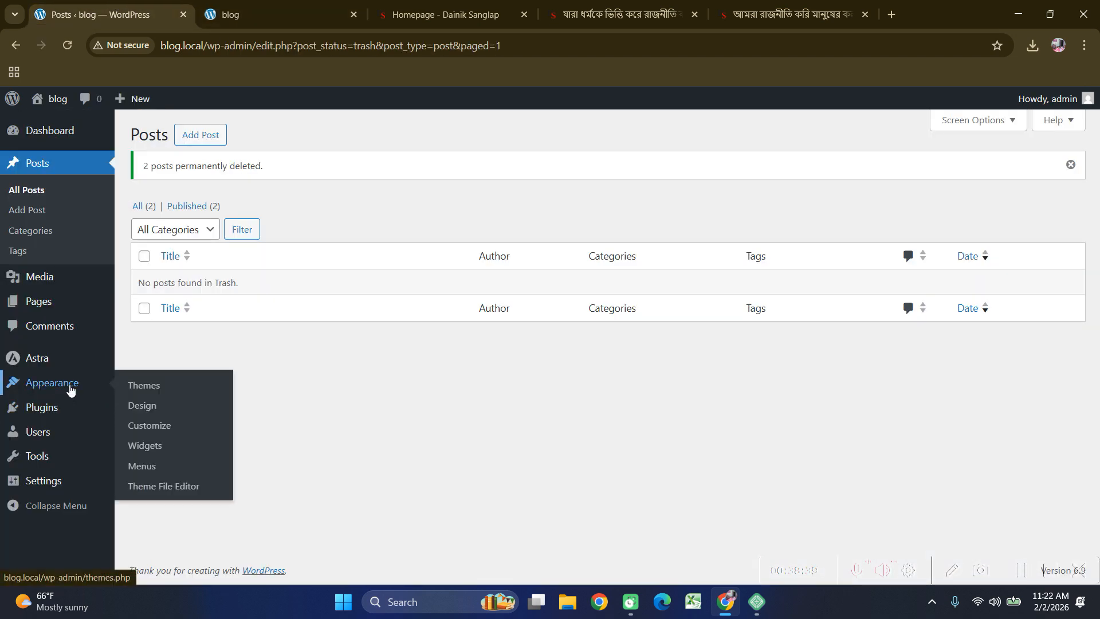
mouse_move(45, 483)
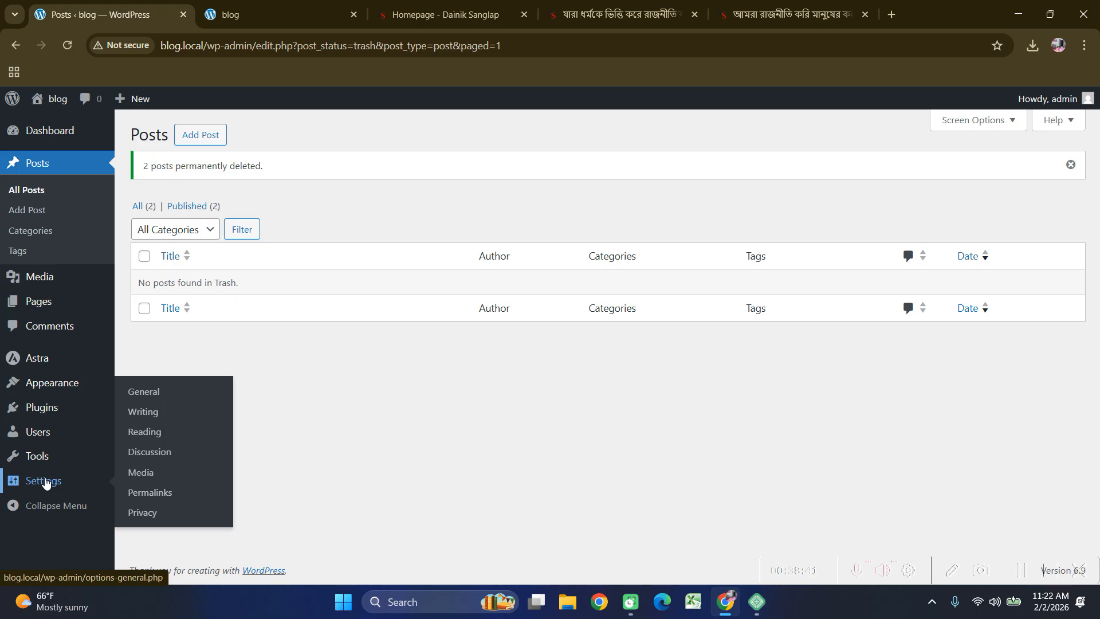
left_click(252, 14)
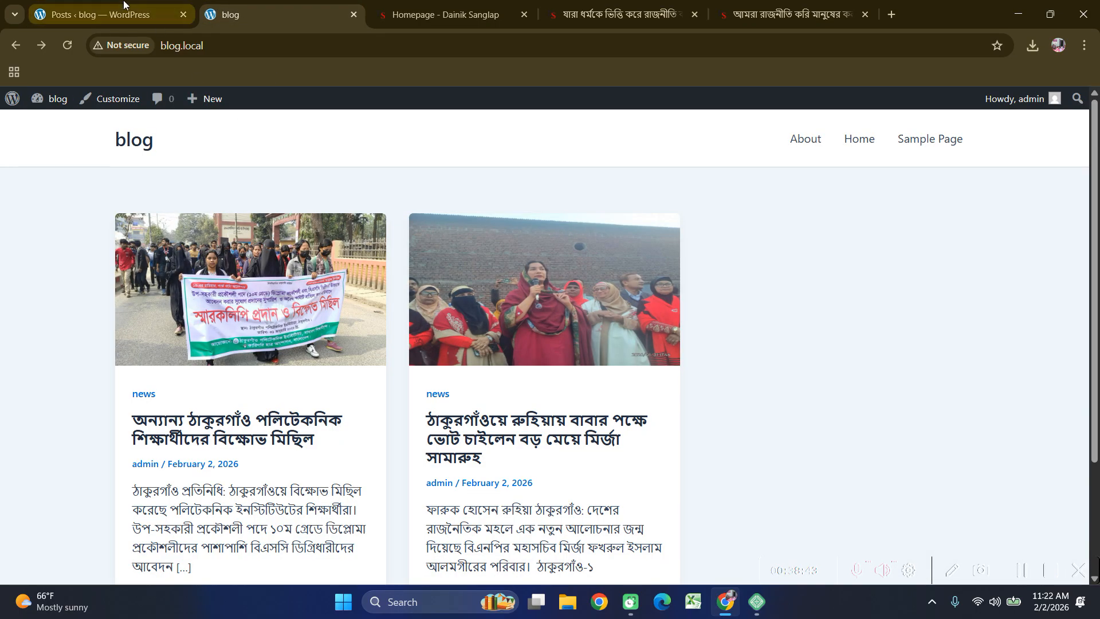
left_click(123, 5)
left_click(277, 16)
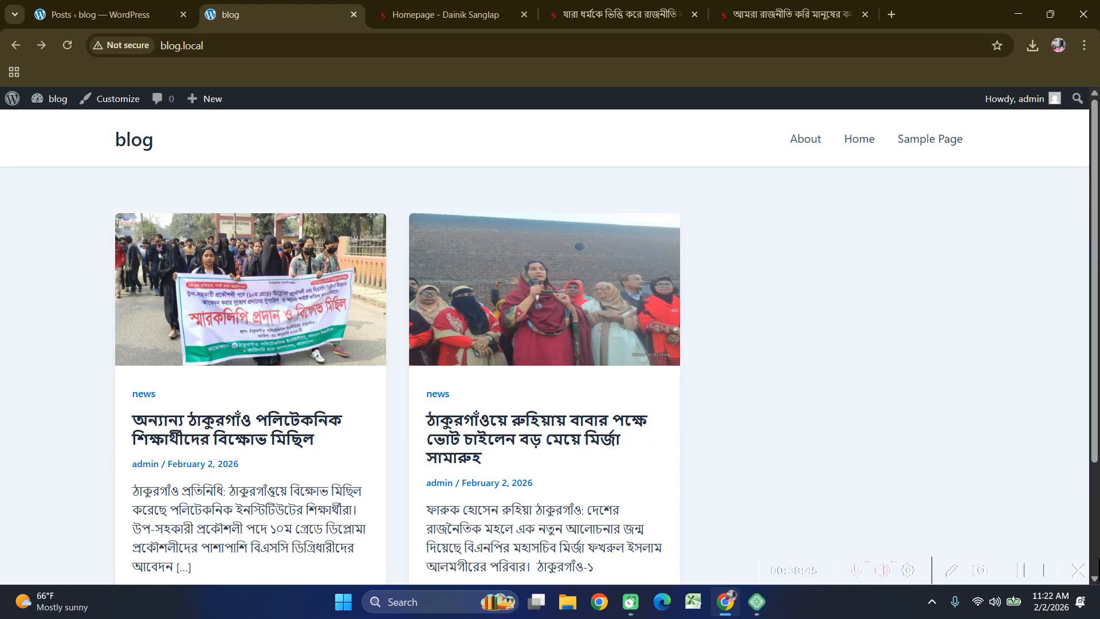
left_click(239, 418)
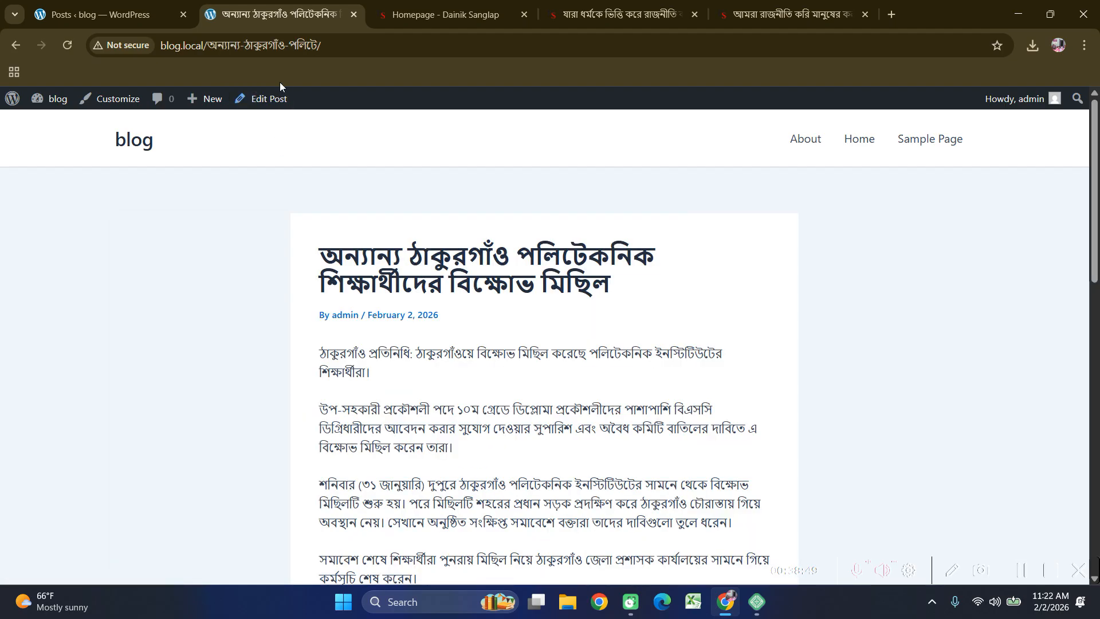
key("ctrl+shift+Tab")
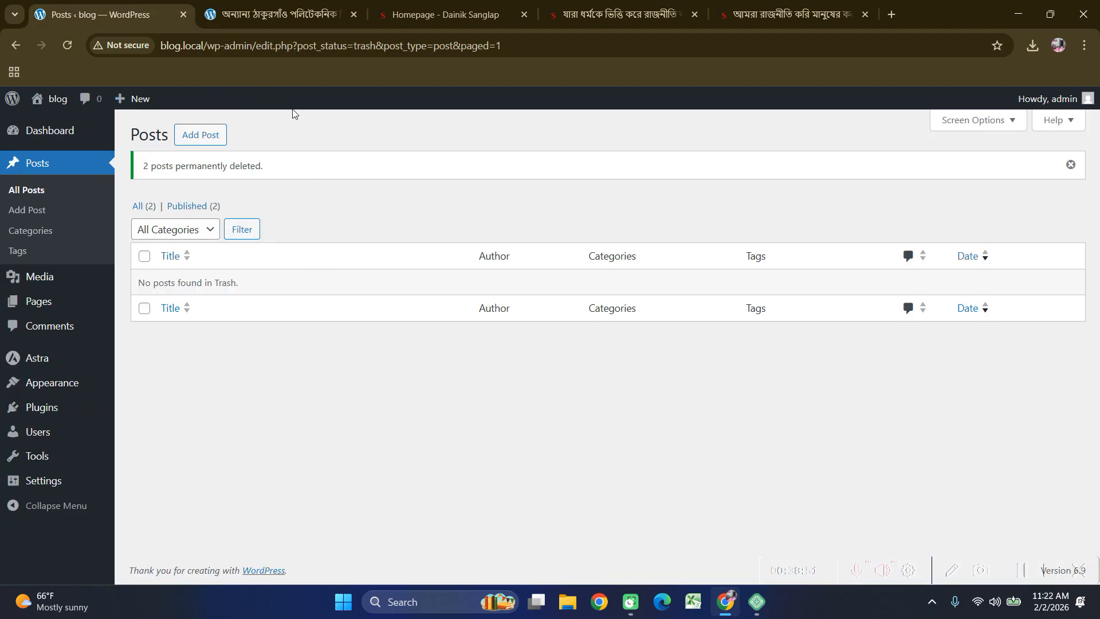
left_click(78, 138)
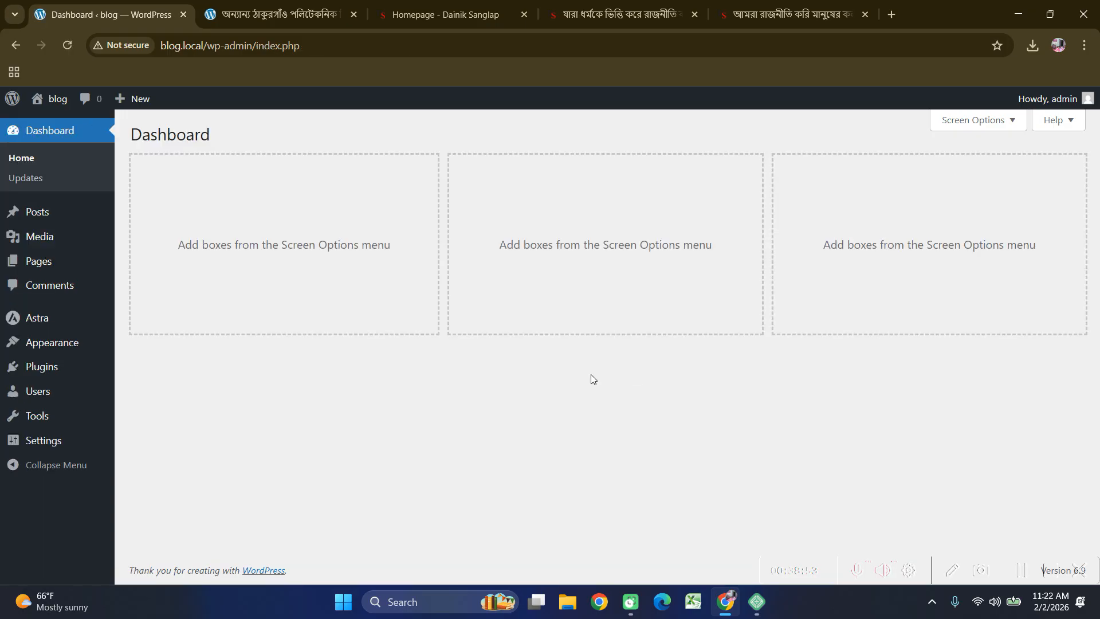